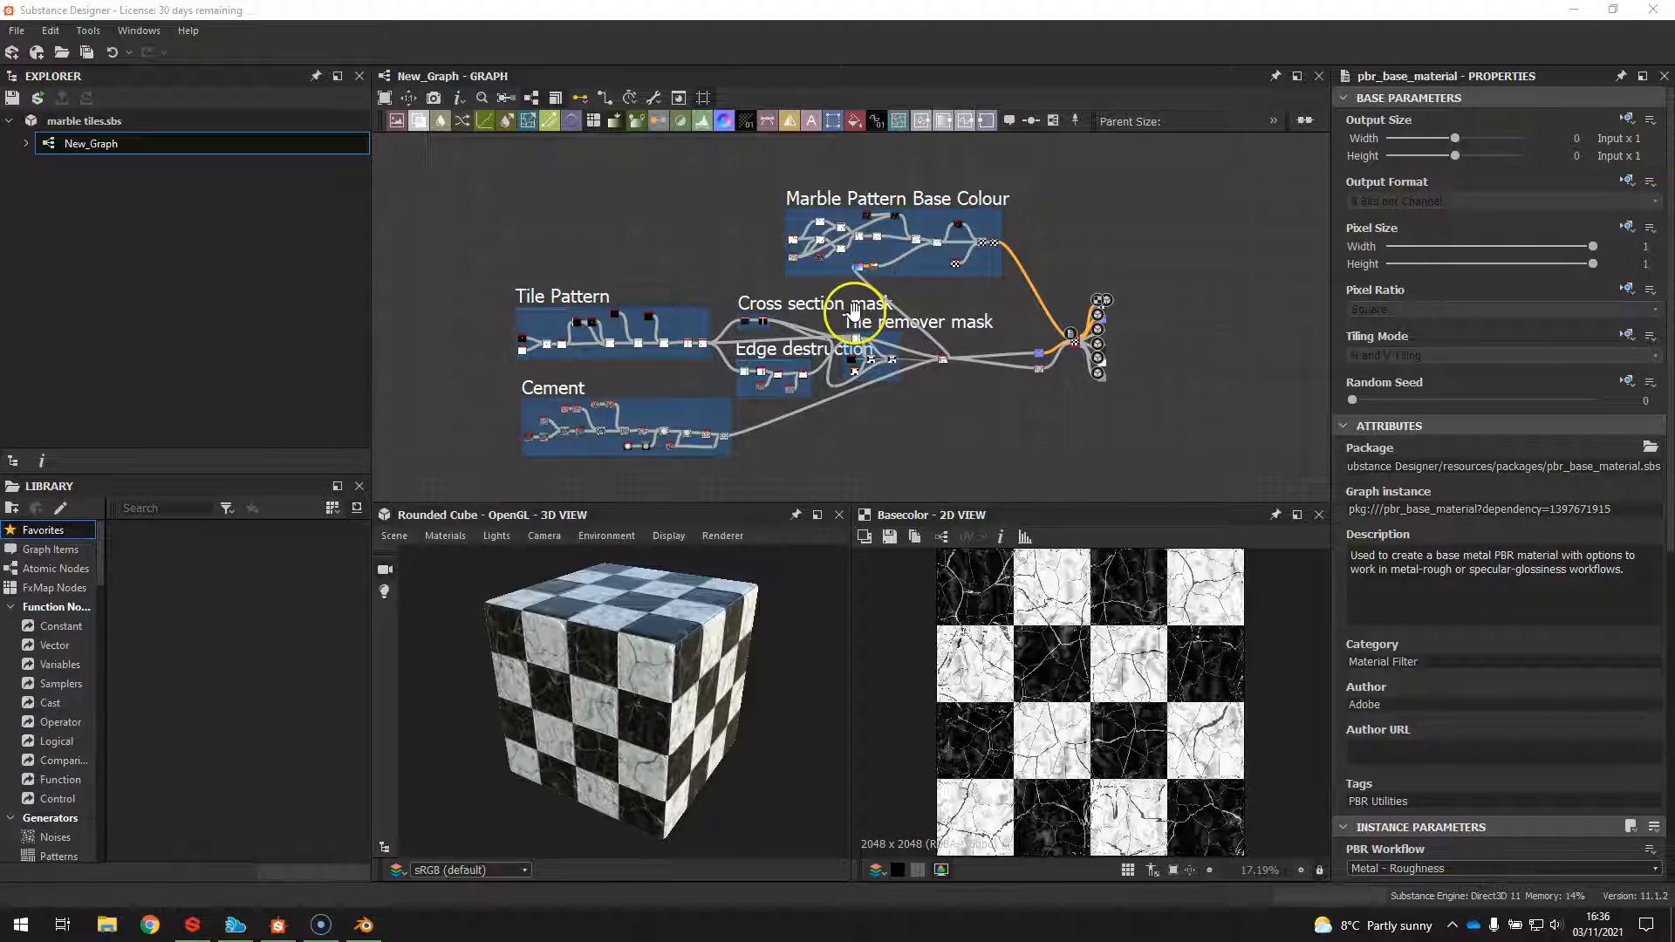
# Examine the Base Material node and its instance parameters, including the PBR workflow and the user-defined maps.
pyautogui.click(489, 192)
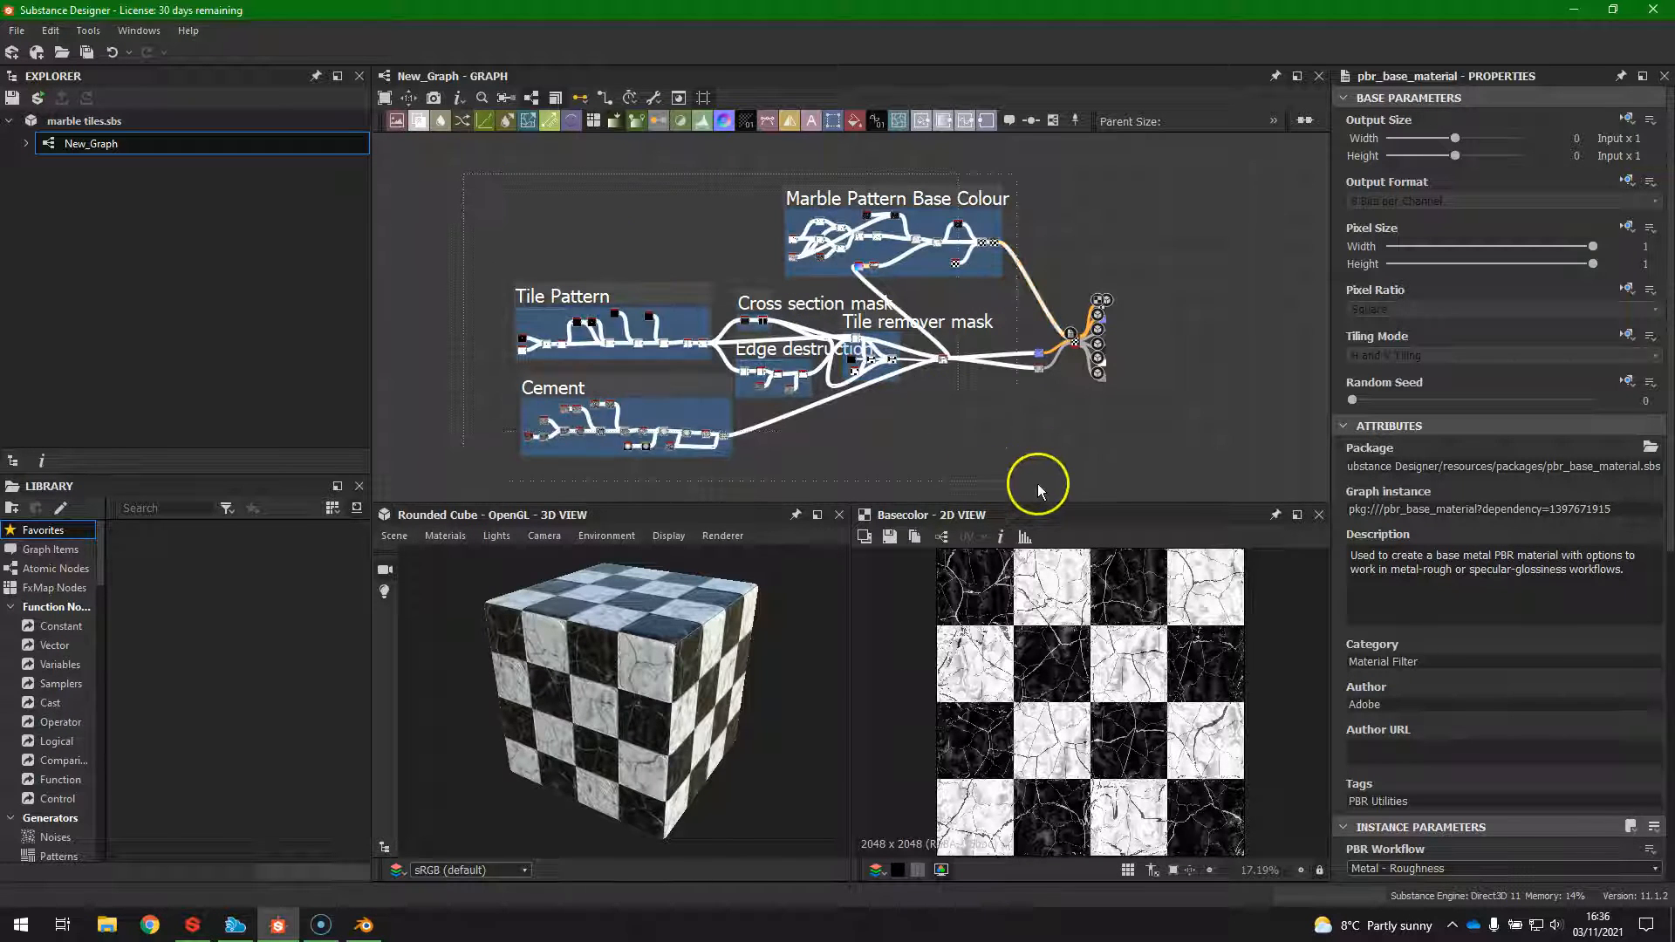
pyautogui.scroll(10, 1080, 378)
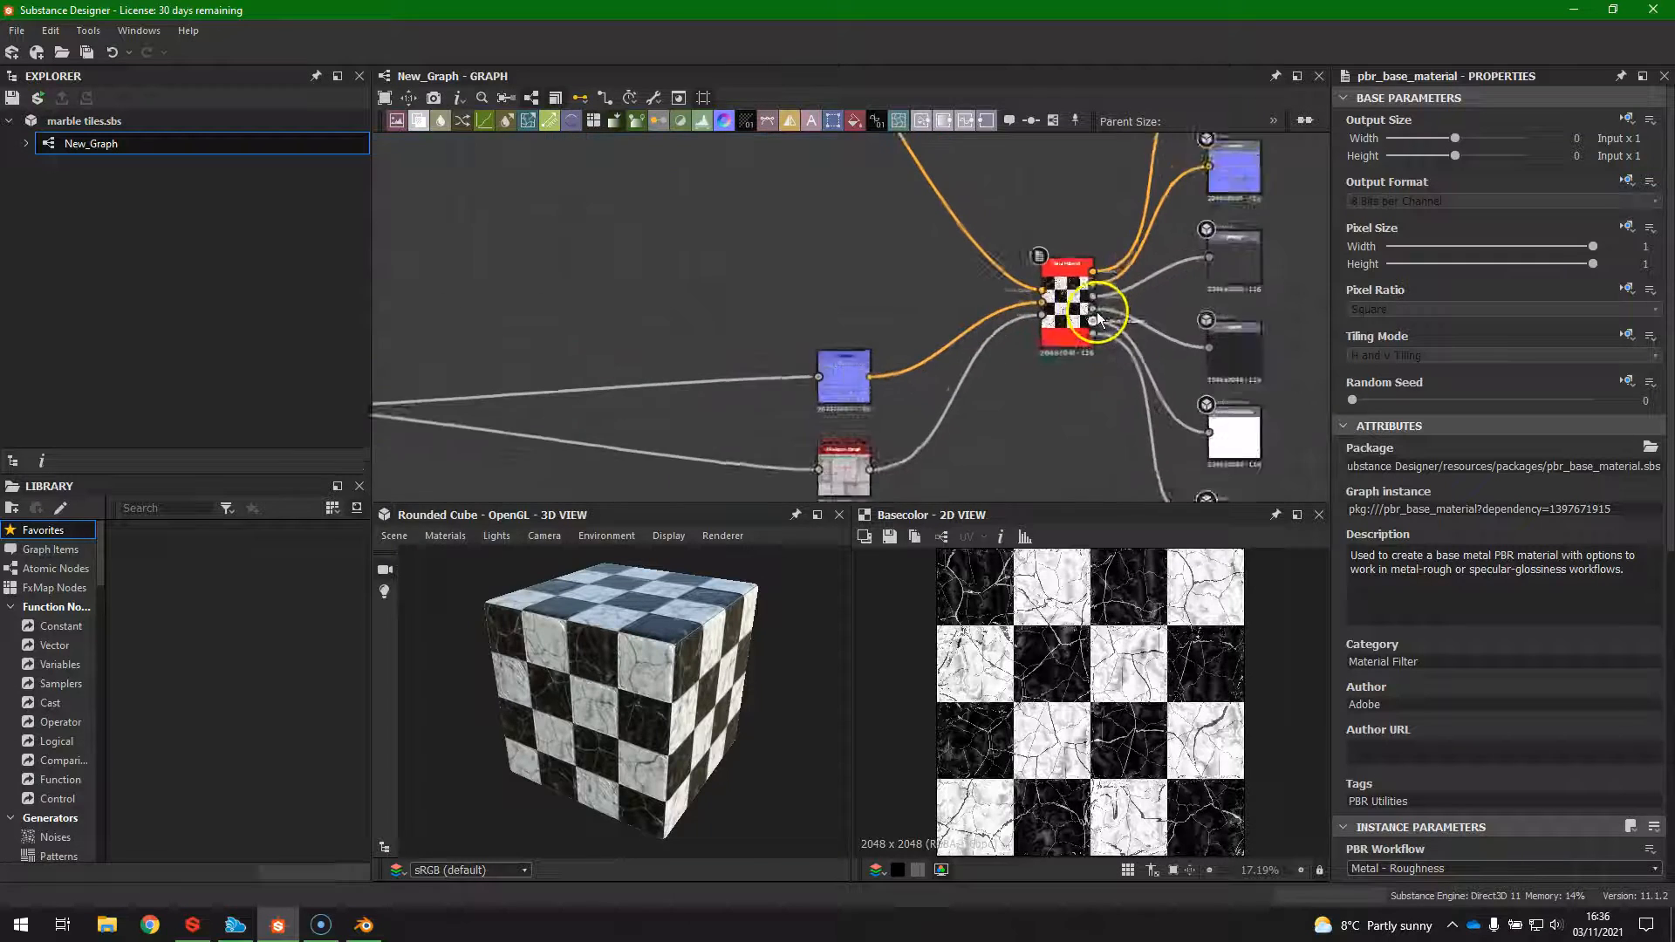
pyautogui.scroll(-3, 1054, 259)
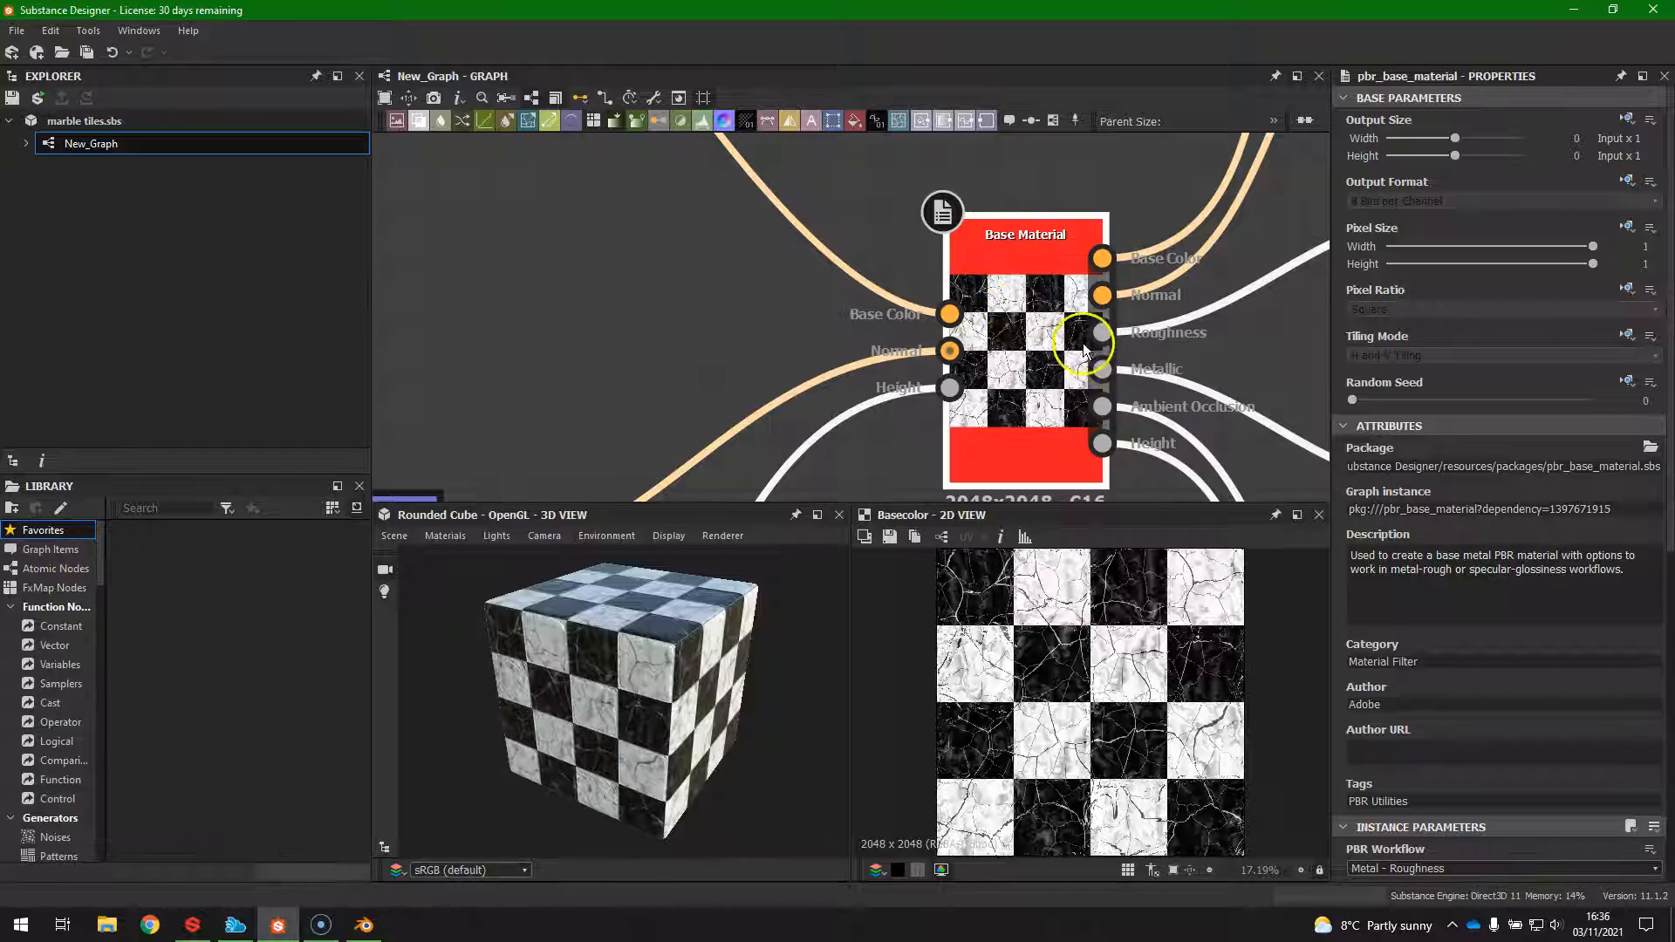
pyautogui.doubleClick(1006, 338)
pyautogui.scroll(-1, 1504, 527)
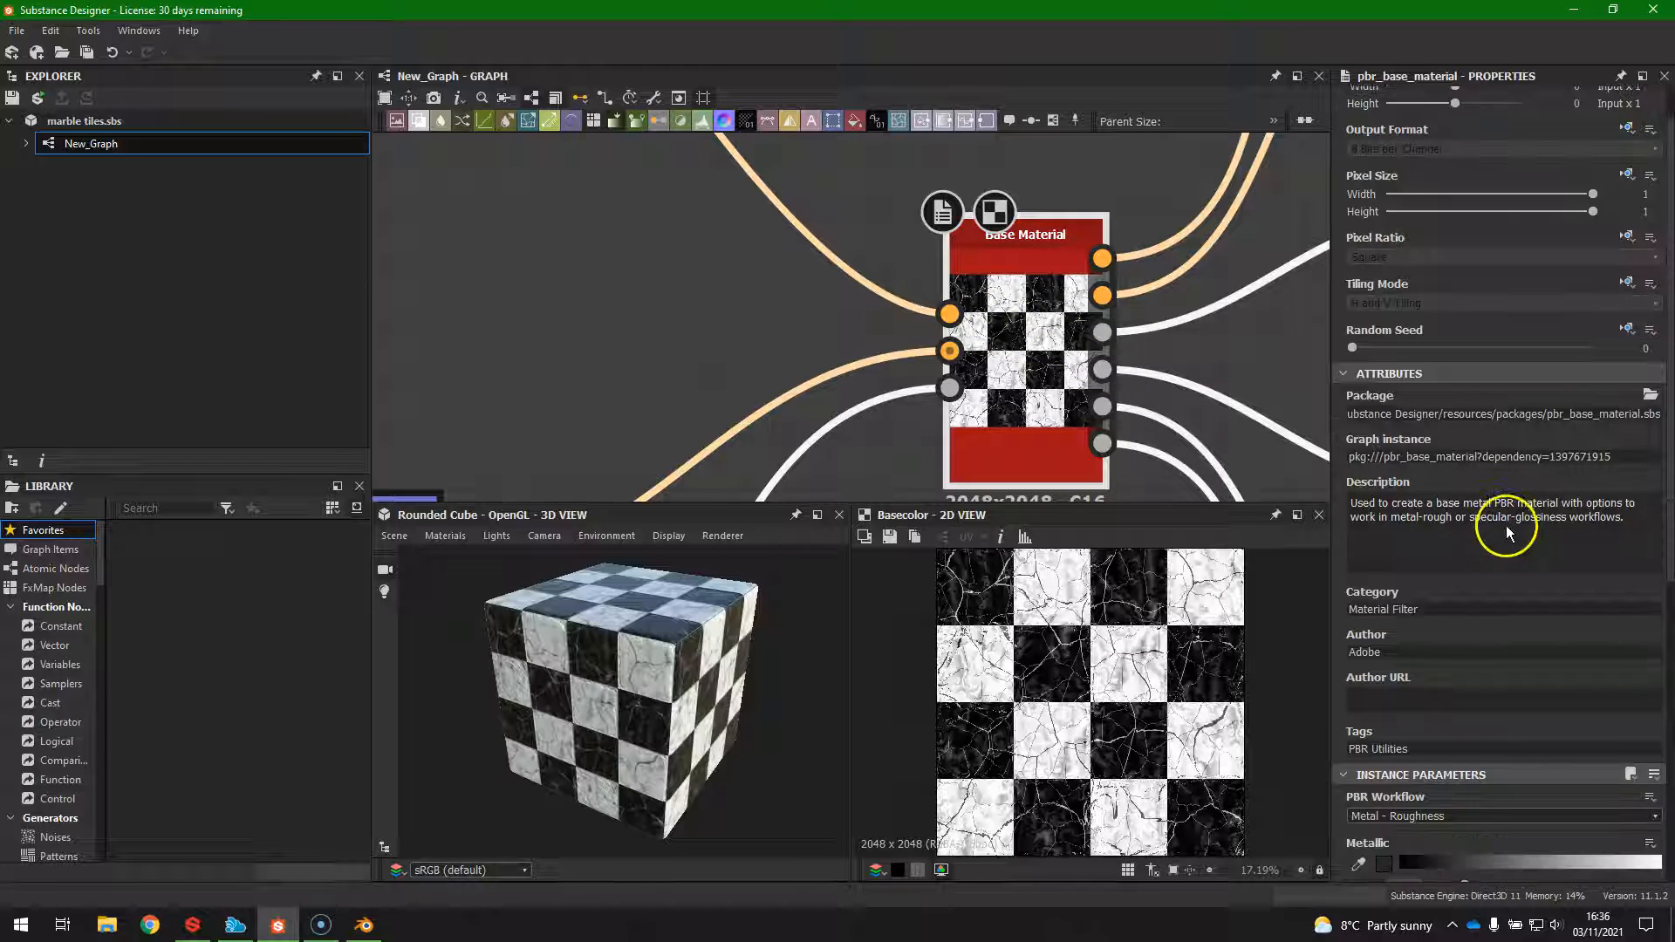
pyautogui.scroll(1, 1509, 515)
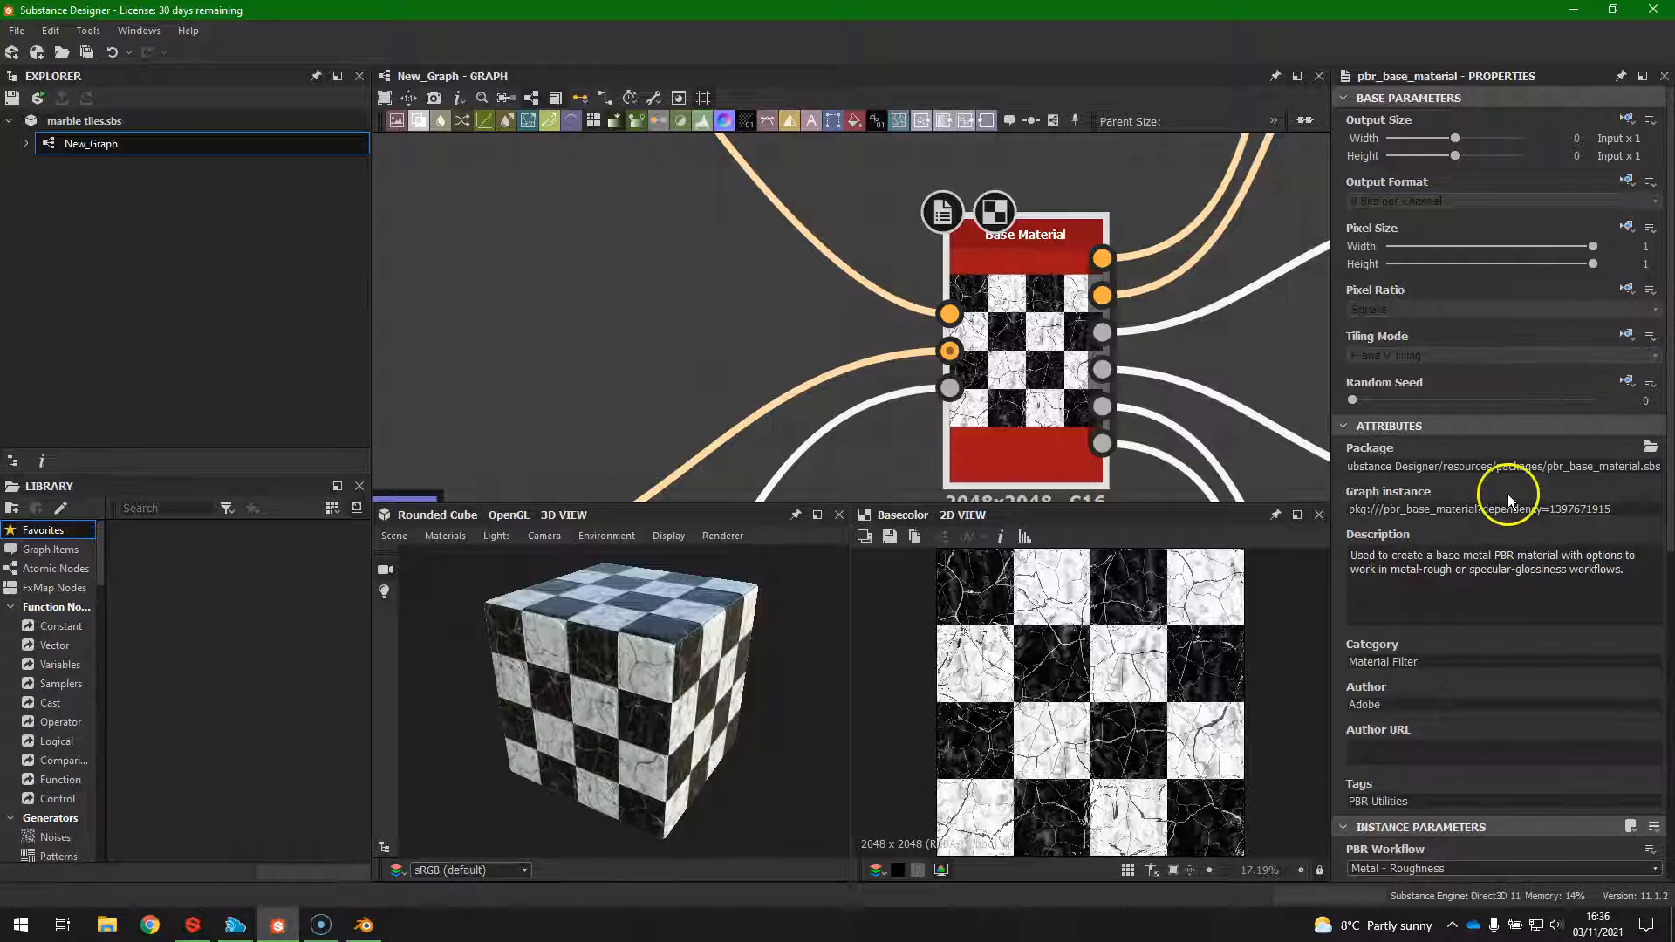
pyautogui.scroll(-10, 1507, 495)
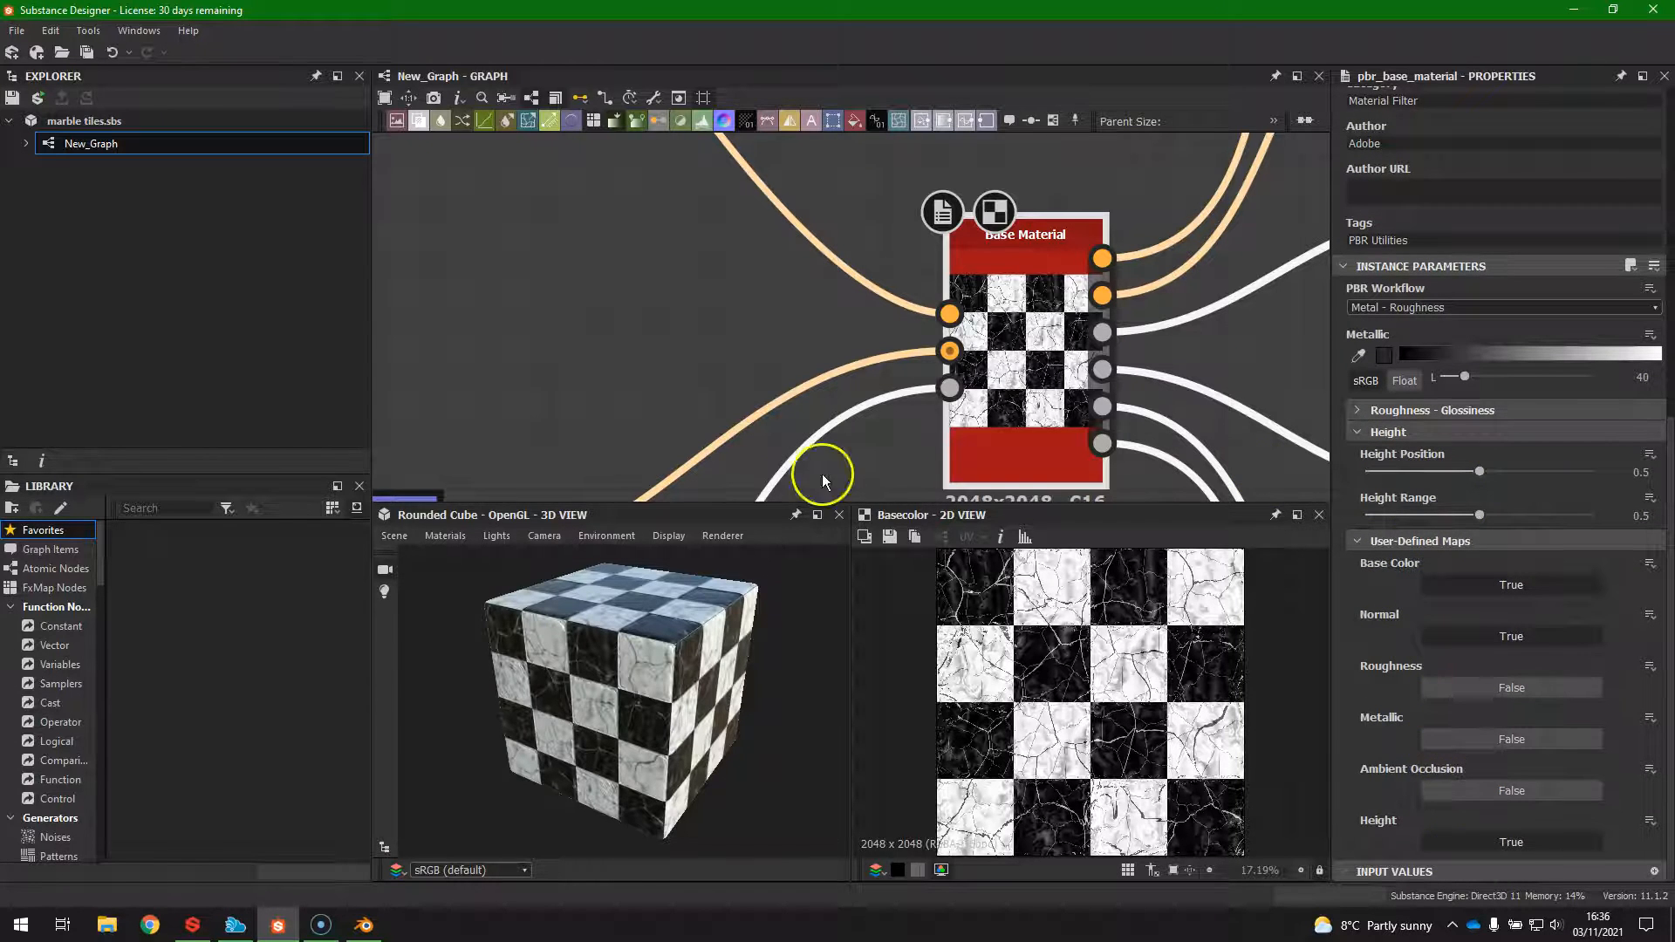
# Inspect the marble tile material on the rounded cube preview from several angles.
pyautogui.moveTo(587, 747); pyautogui.dragTo(723, 724)
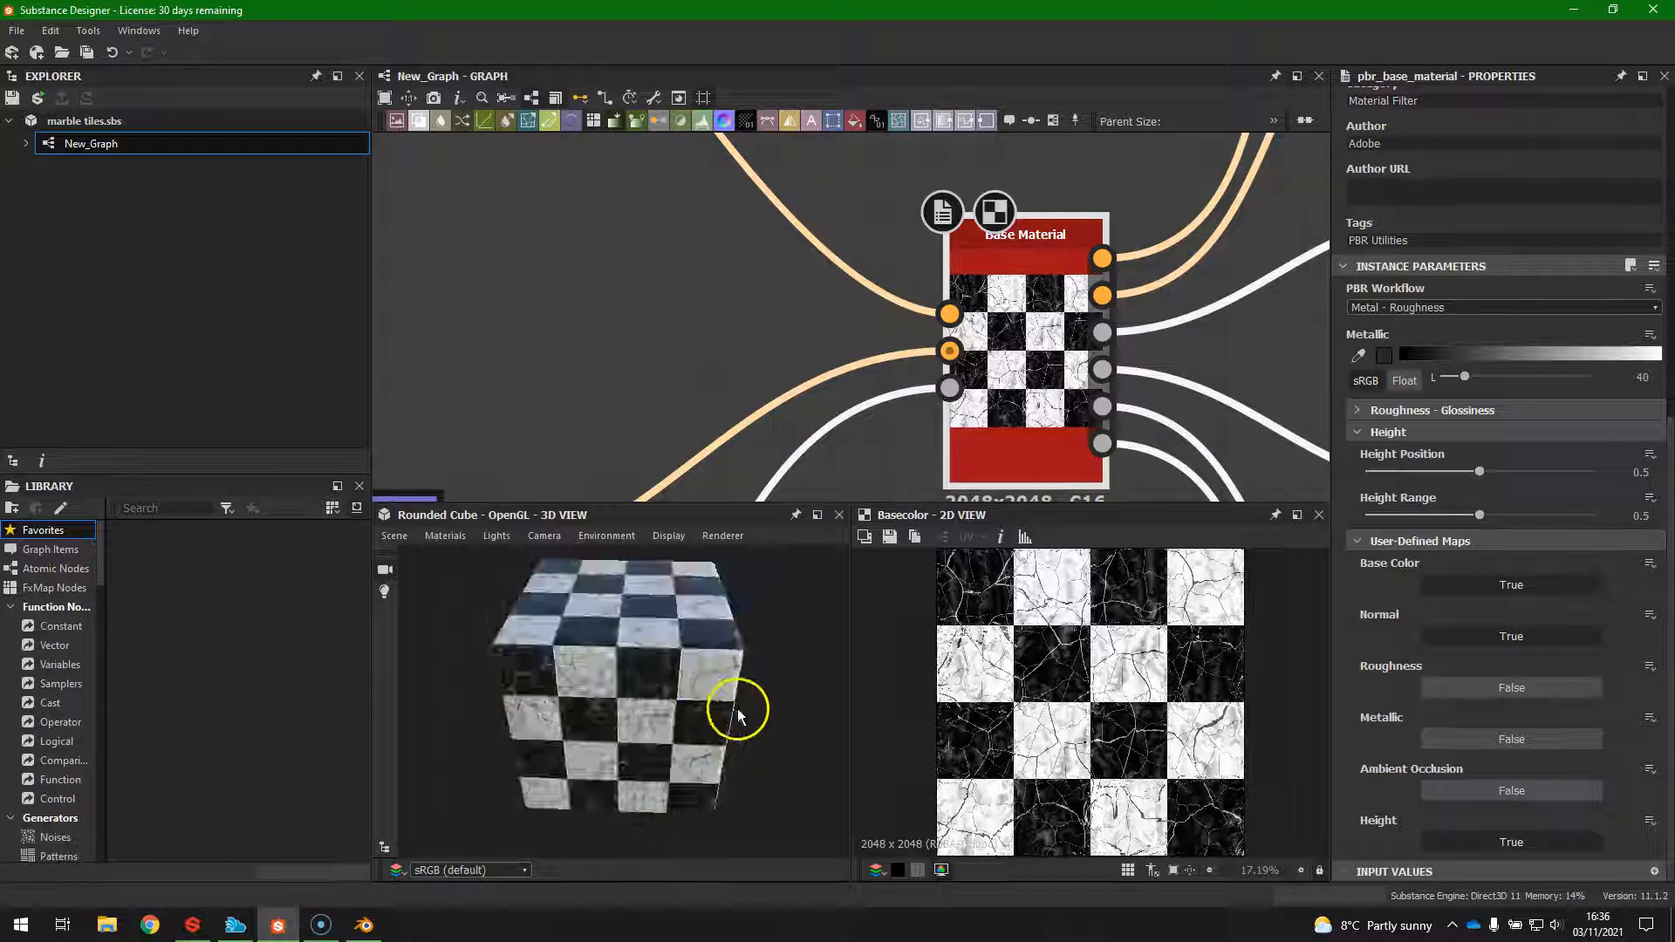
pyautogui.scroll(4, 599, 684)
pyautogui.moveTo(624, 741); pyautogui.dragTo(657, 695)
pyautogui.moveTo(519, 702); pyautogui.dragTo(564, 683)
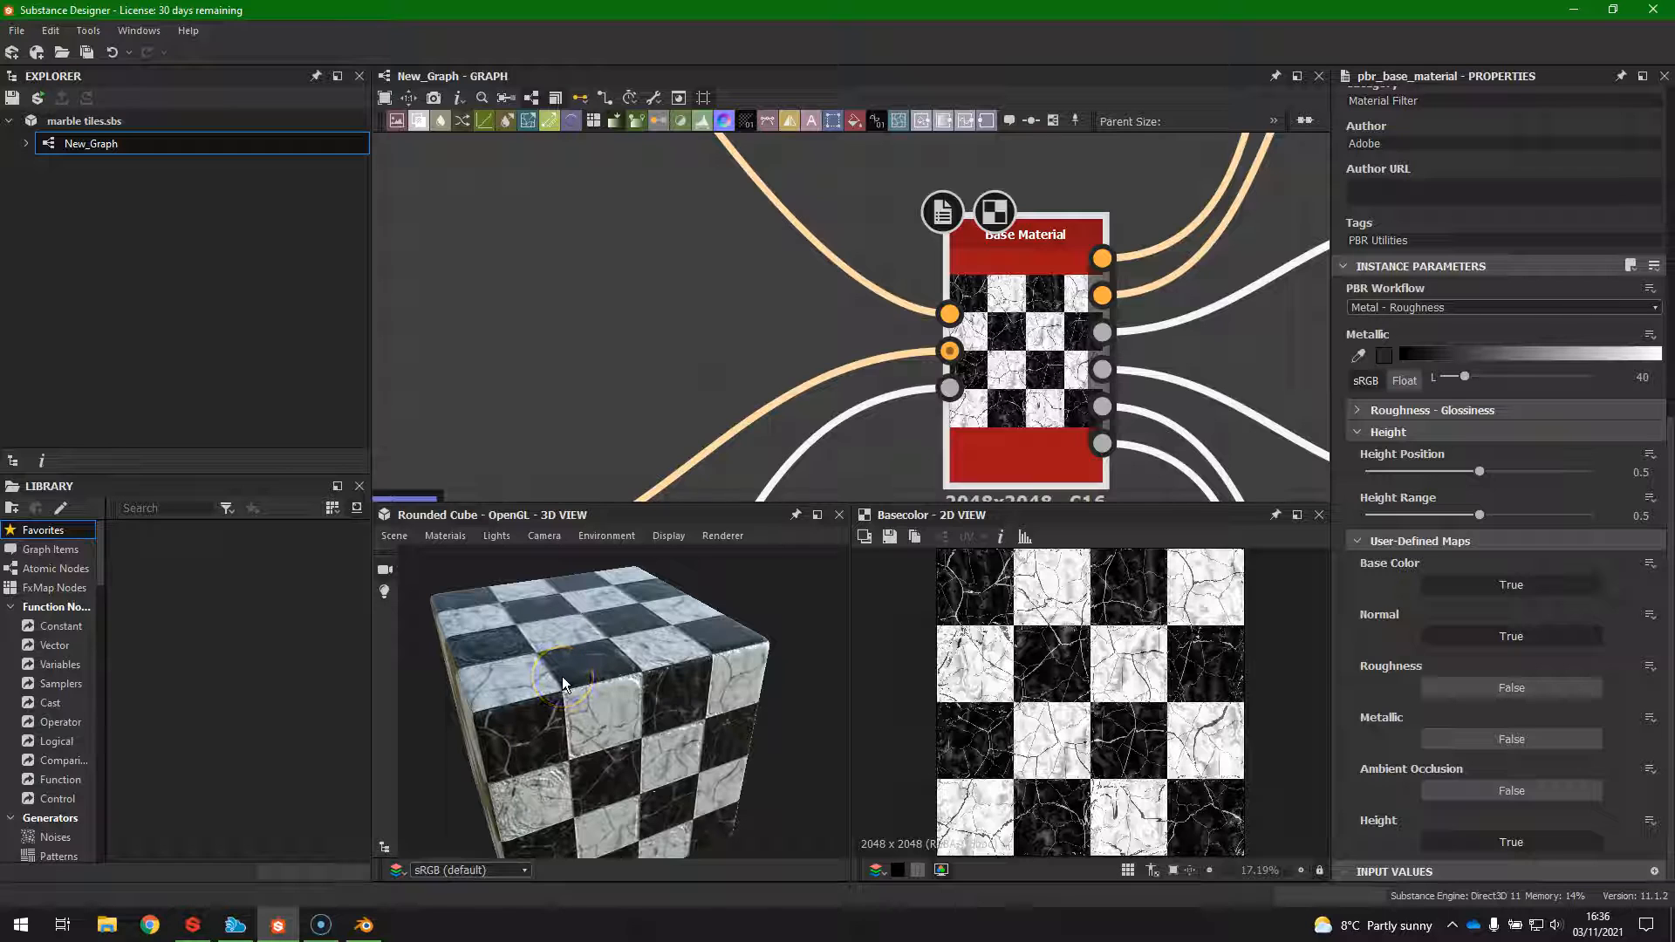
pyautogui.moveTo(563, 680); pyautogui.dragTo(686, 674)
# Examine the graph's node groups, from Cement and Tile Pattern through Cross section mask and Edge destruction to Tile remover mask.
pyautogui.scroll(-5, 681, 314)
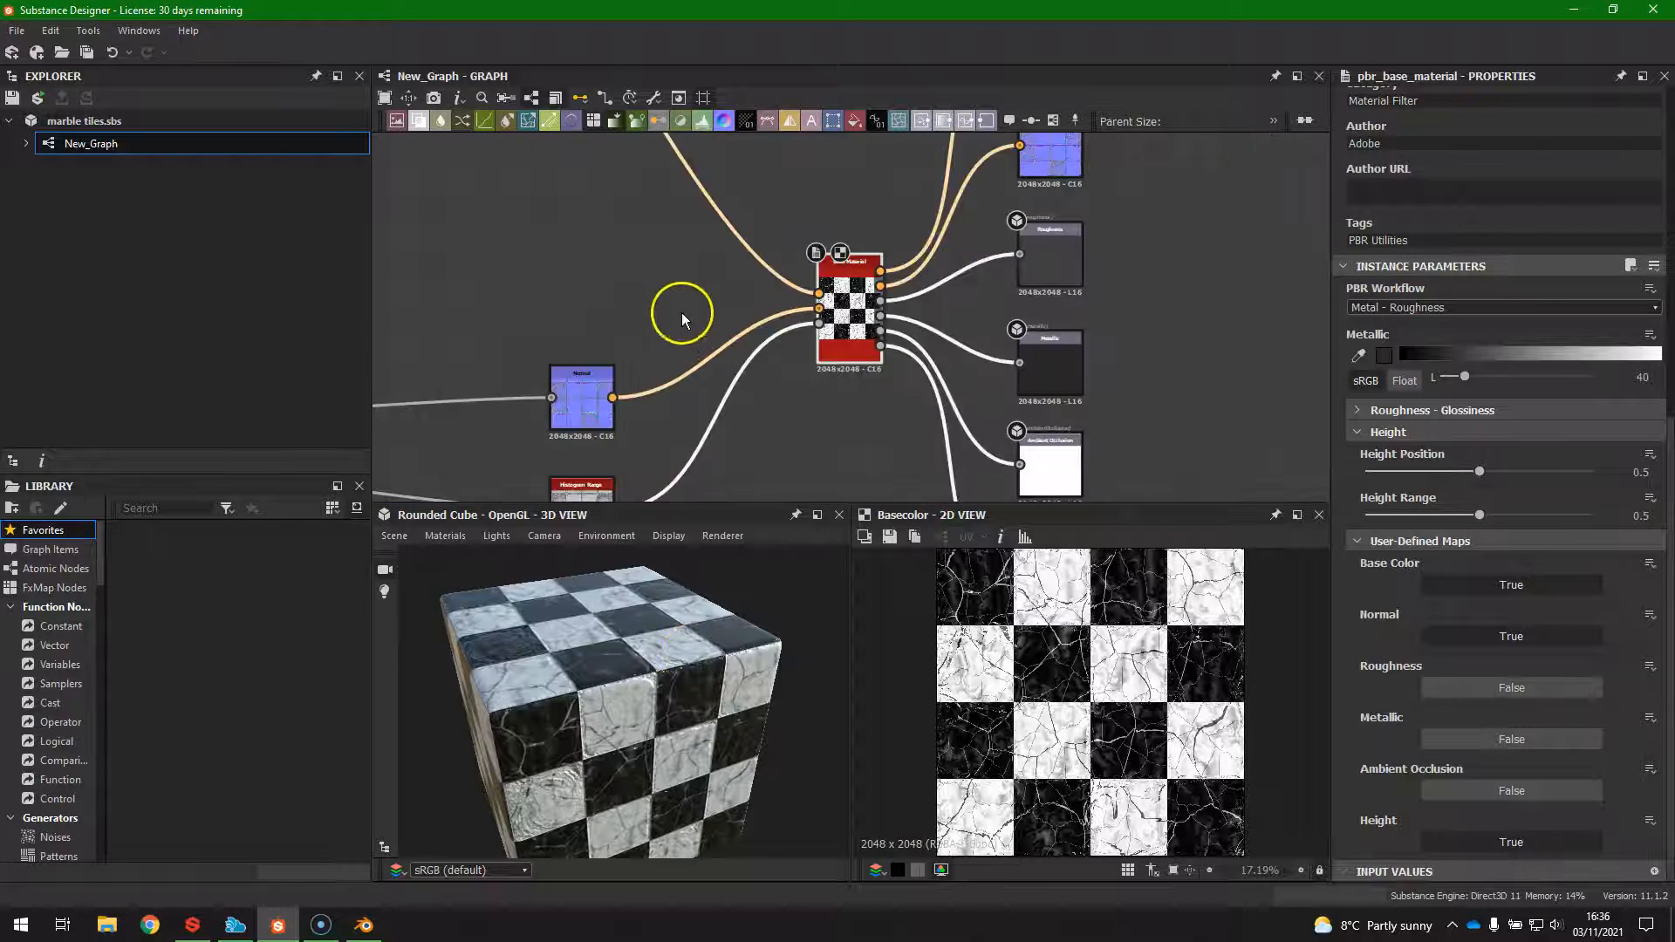
pyautogui.moveTo(636, 314); pyautogui.dragTo(1188, 272, button='middle')
pyautogui.moveTo(810, 462); pyautogui.dragTo(1122, 378, button='middle')
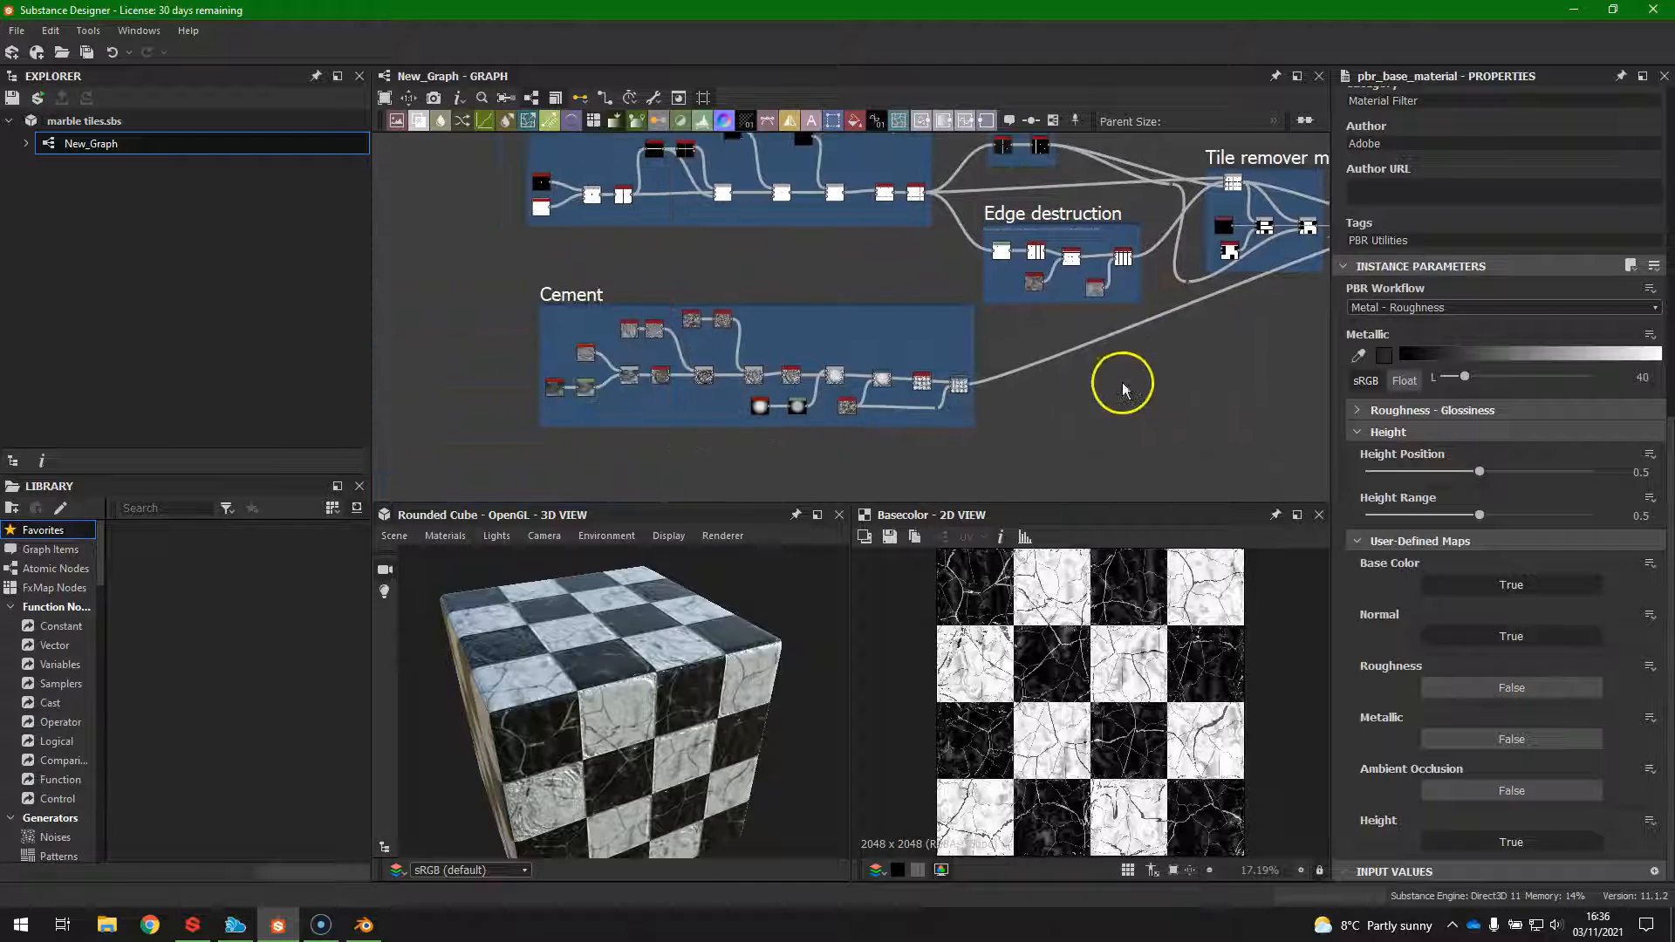
pyautogui.scroll(3, 838, 389)
pyautogui.scroll(2, 1170, 392)
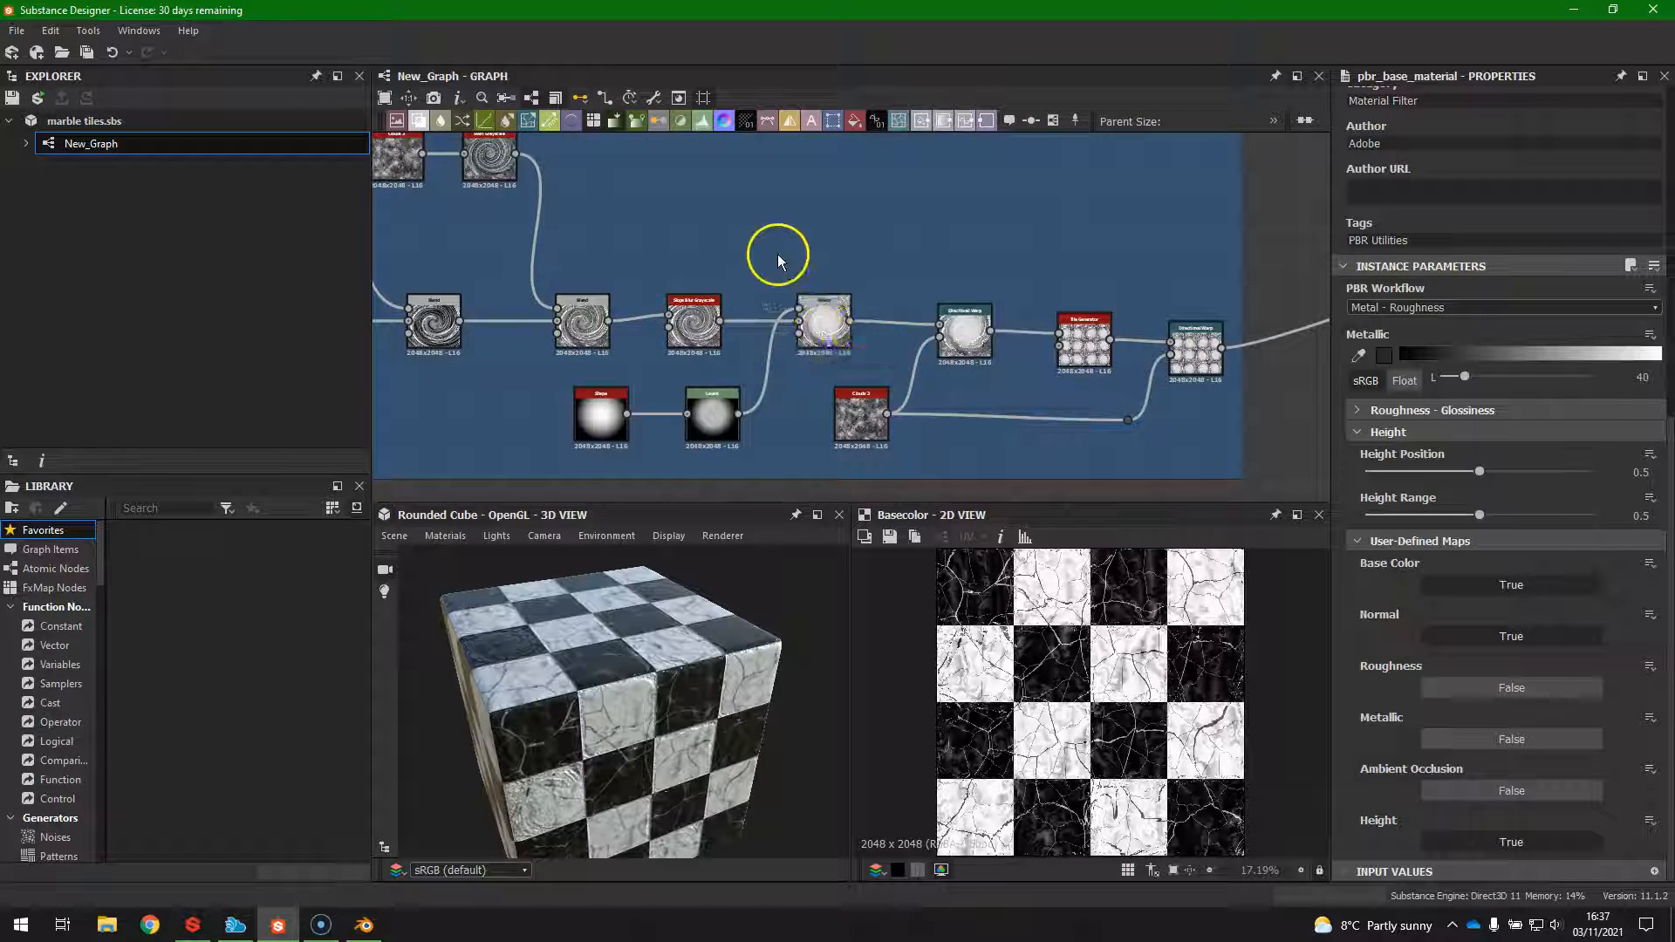
pyautogui.scroll(-4, 804, 205)
pyautogui.moveTo(803, 206); pyautogui.dragTo(829, 442, button='middle')
pyautogui.scroll(3, 715, 237)
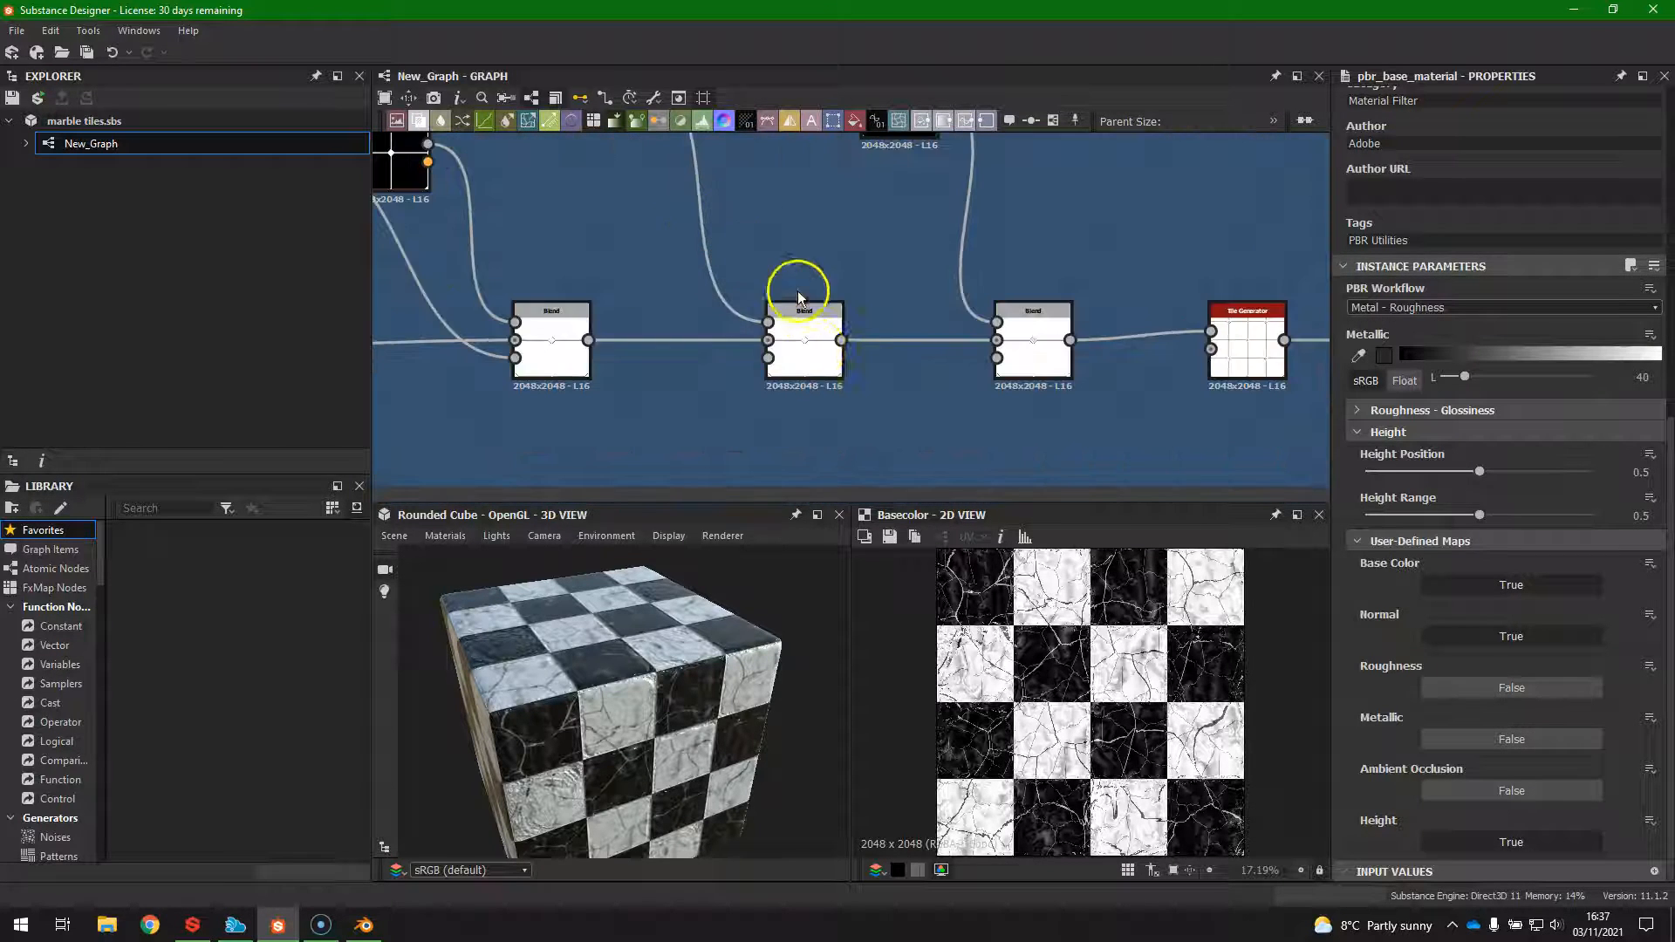
pyautogui.scroll(-2, 1036, 385)
pyautogui.moveTo(1095, 322); pyautogui.dragTo(813, 285, button='middle')
pyautogui.scroll(-5, 1039, 311)
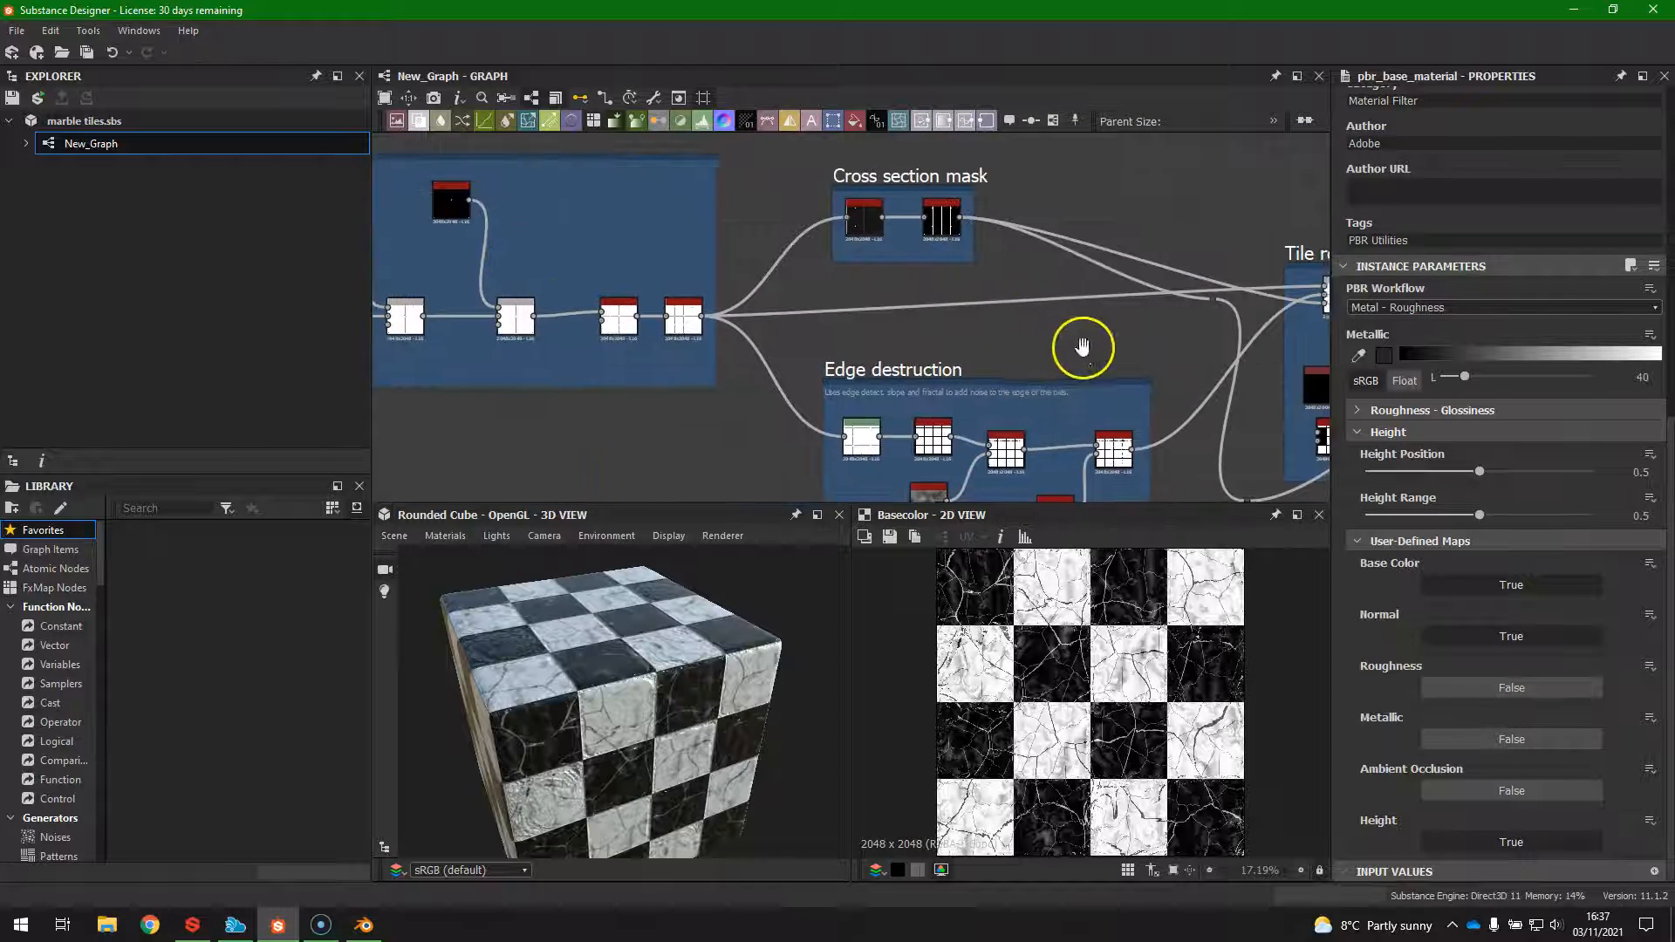
pyautogui.moveTo(1191, 249); pyautogui.dragTo(546, 265, button='middle')
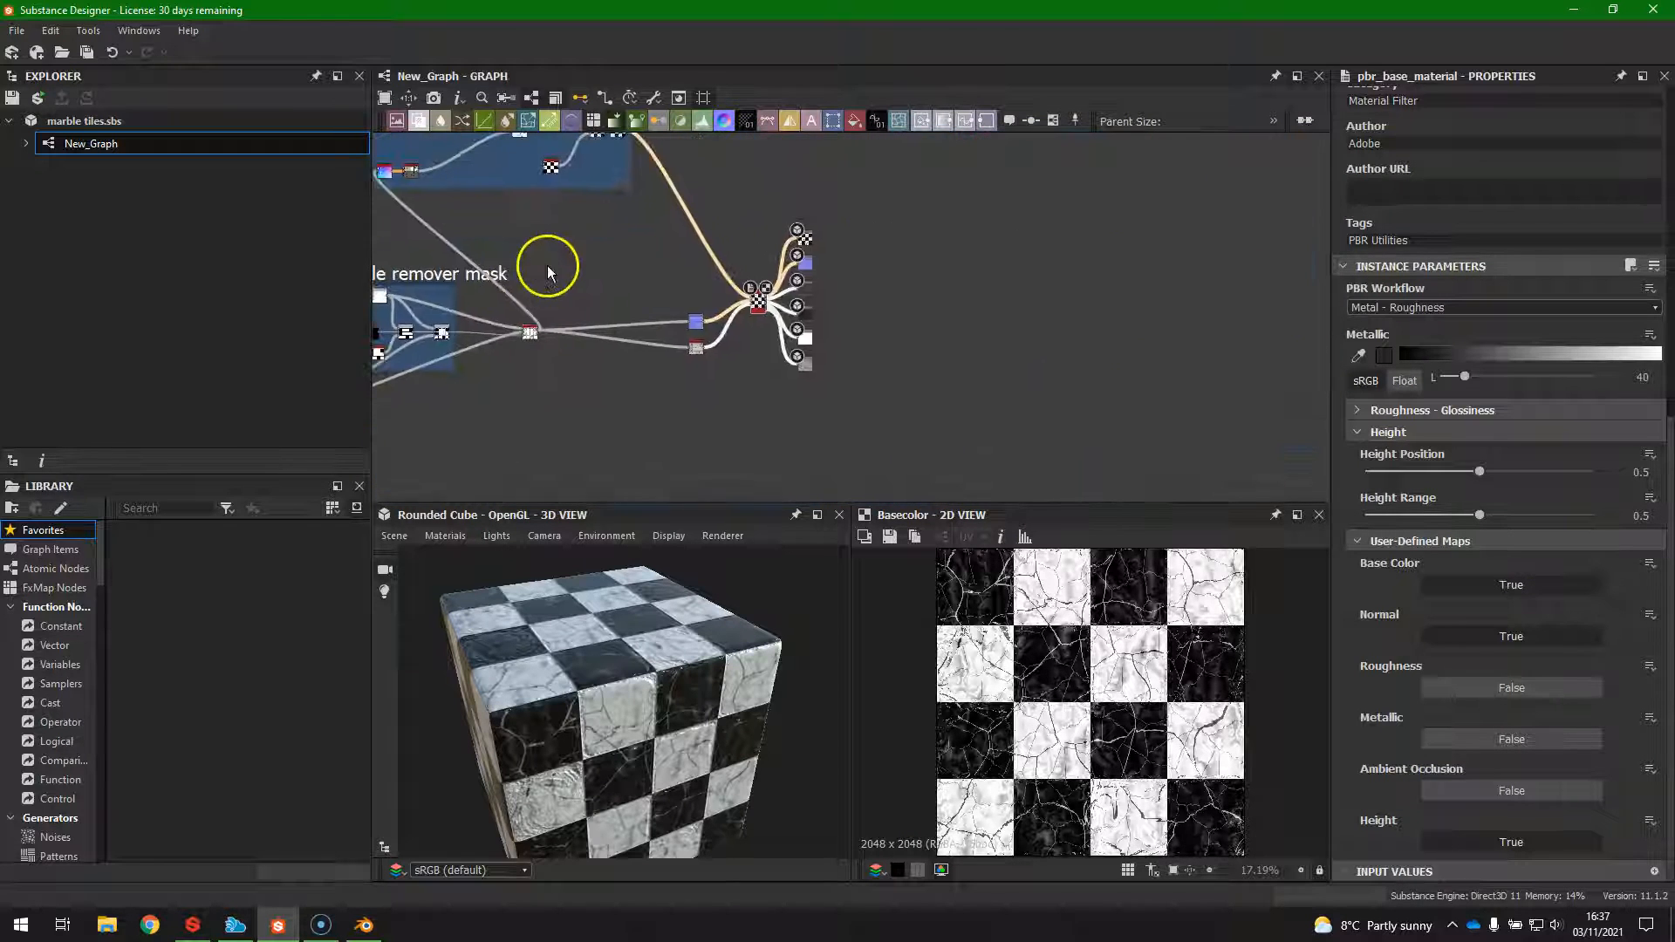
# Examine the output nodes attached to Base Material, from Base Color and Normal down to Roughness, Metallic and Ambient Occlusion.
pyautogui.scroll(3, 761, 270)
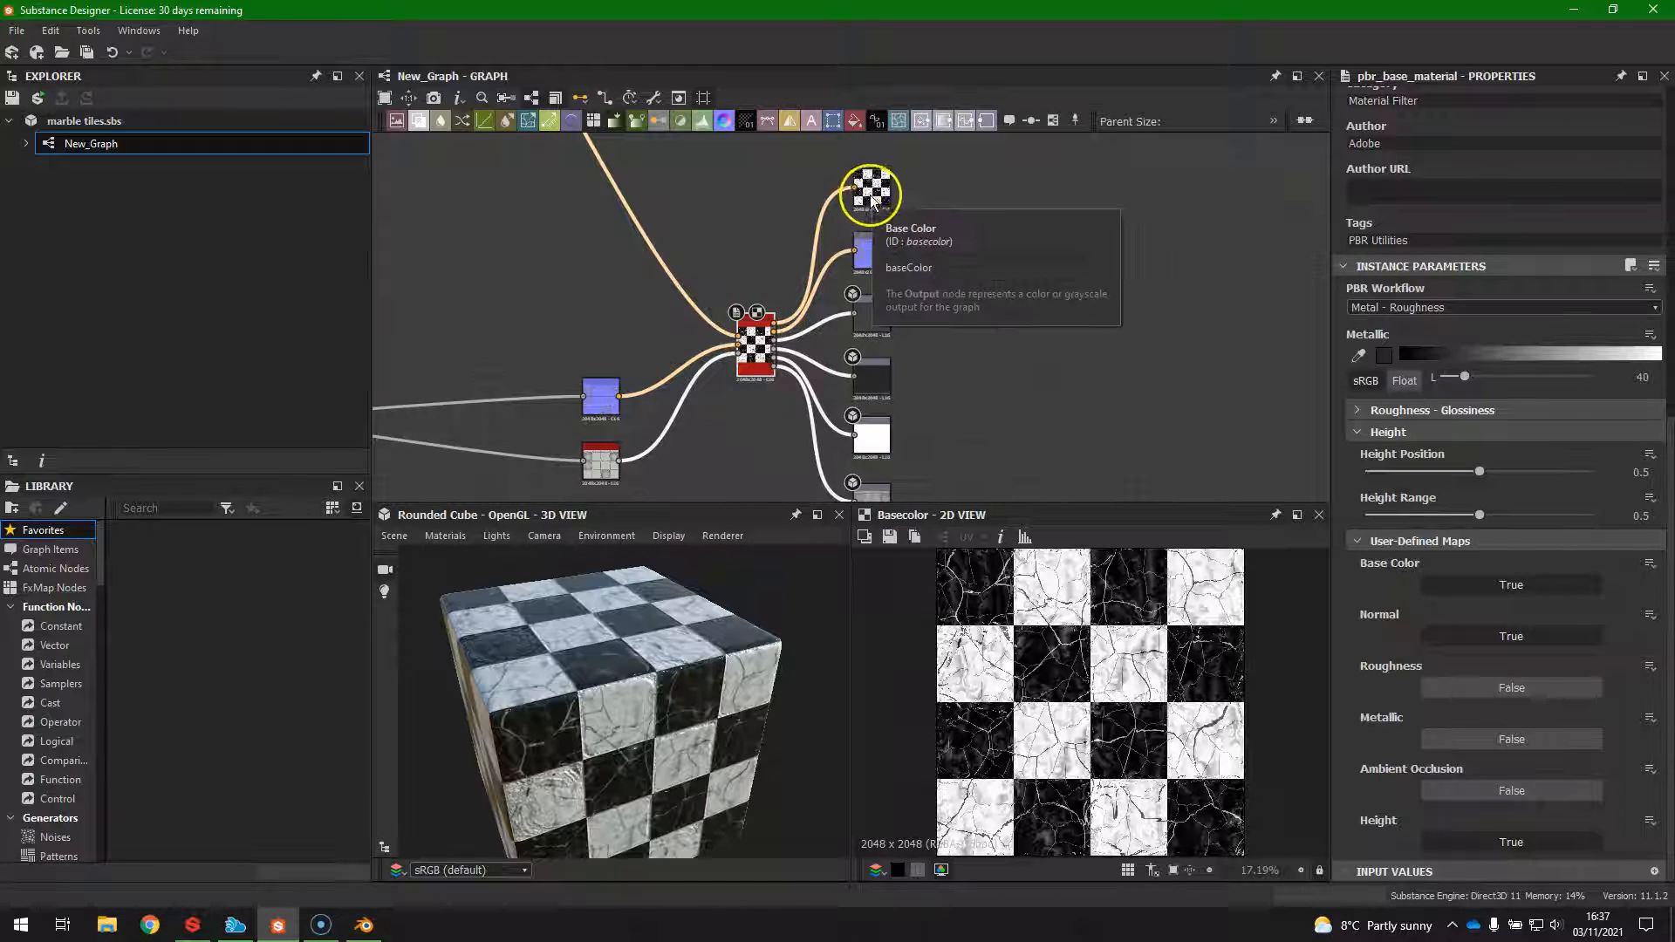
pyautogui.moveTo(1013, 364); pyautogui.dragTo(937, 462, button='middle')
pyautogui.scroll(5, 810, 282)
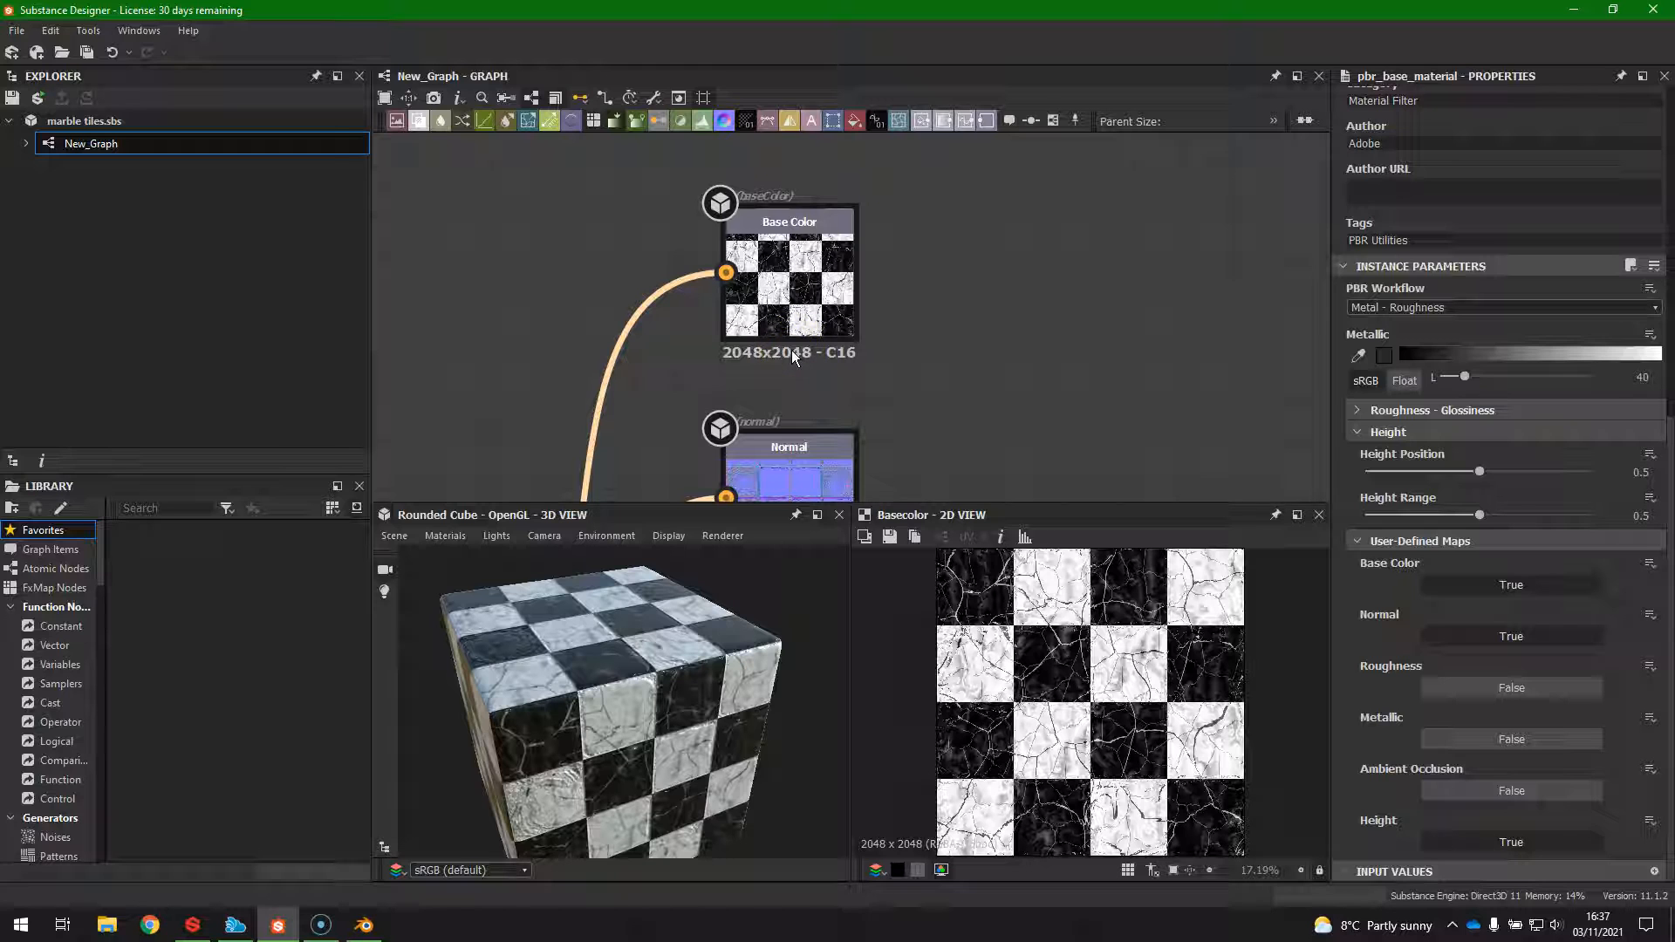
pyautogui.scroll(-5, 961, 423)
pyautogui.scroll(-10, 918, 408)
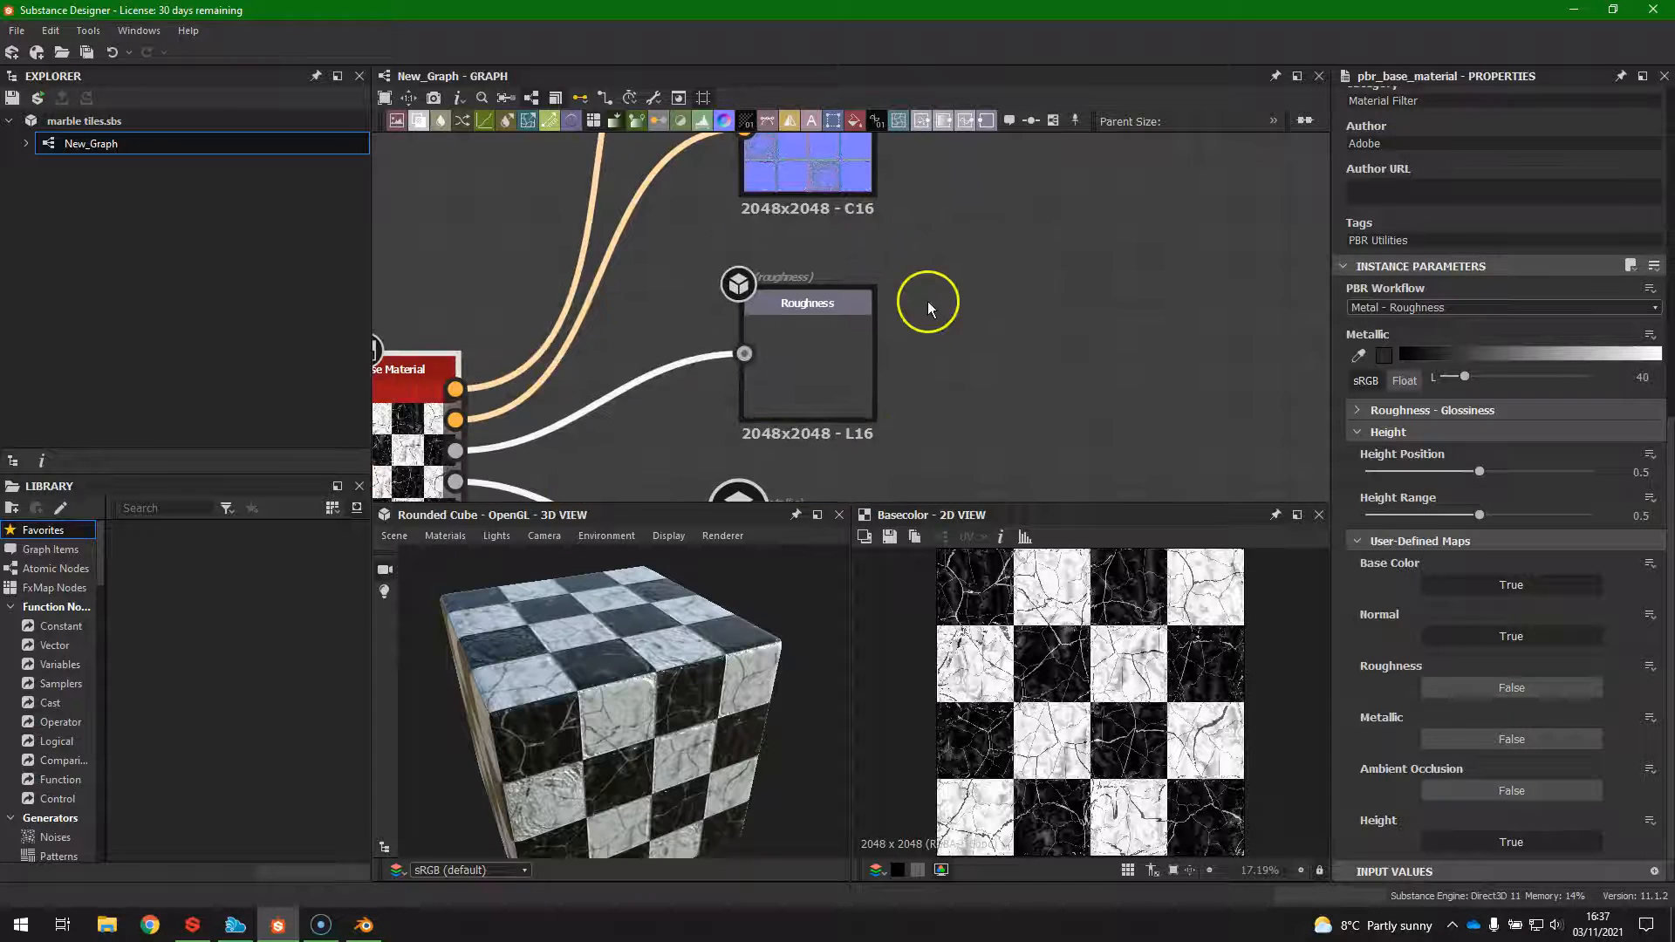
pyautogui.scroll(-9, 829, 316)
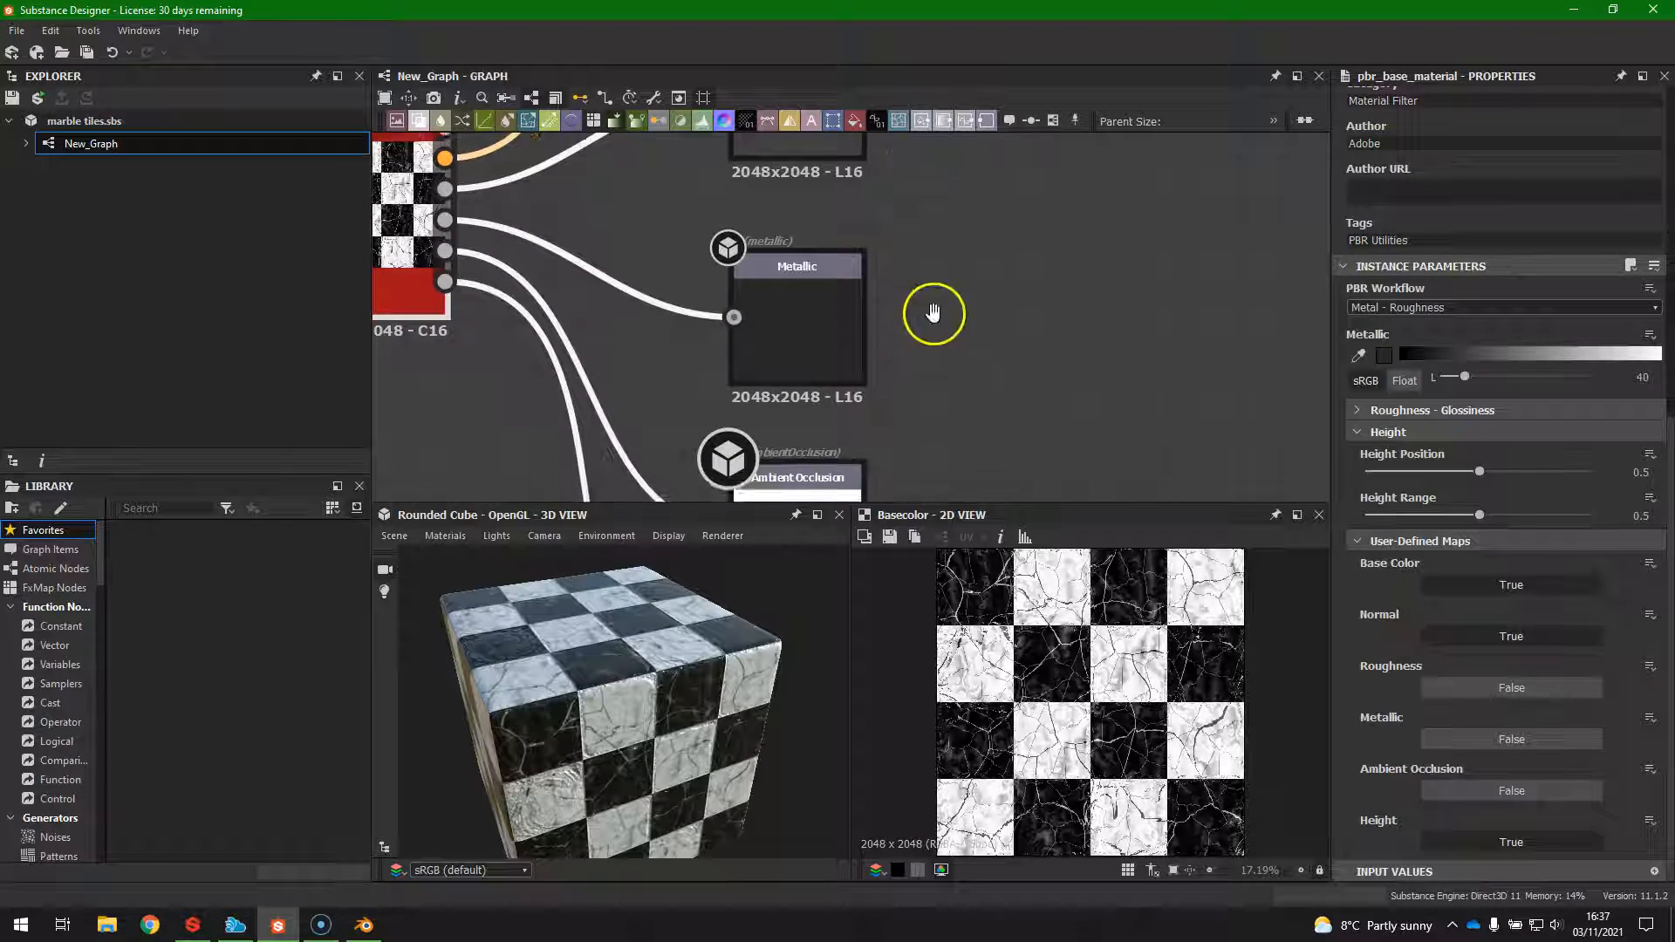
pyautogui.moveTo(918, 396); pyautogui.dragTo(877, 366, button='middle')
# Delete all six output nodes connected to the Base Material node.
pyautogui.scroll(-5, 894, 391)
pyautogui.scroll(-3, 892, 389)
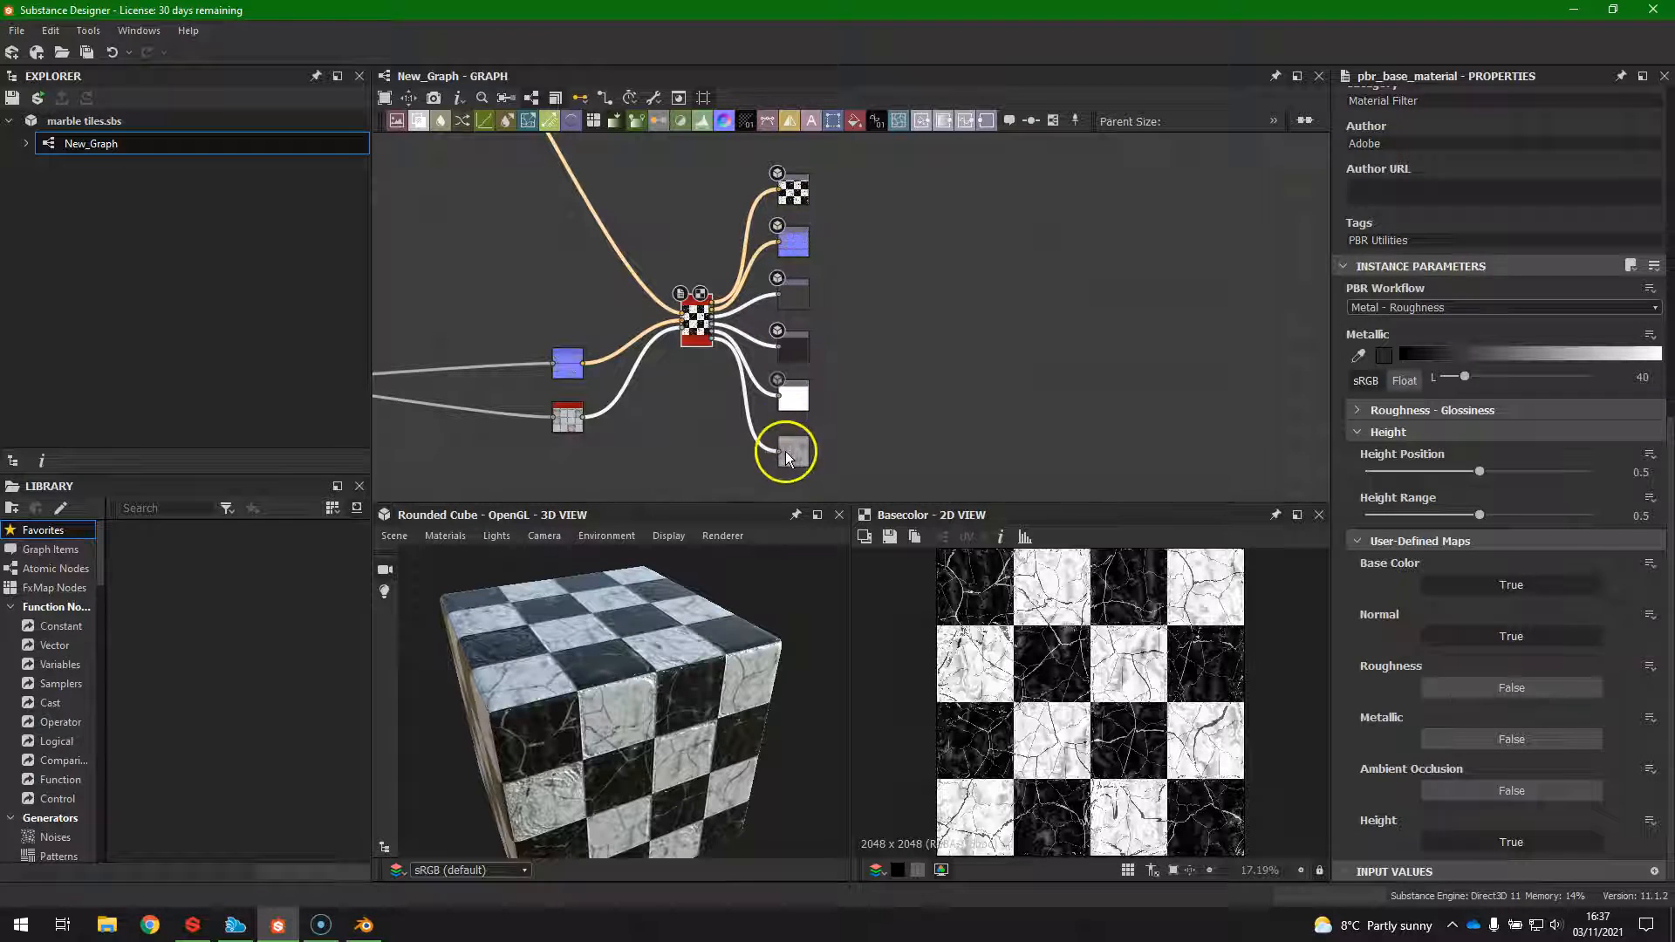
pyautogui.moveTo(861, 155); pyautogui.dragTo(778, 471)
pyautogui.press('Delete')
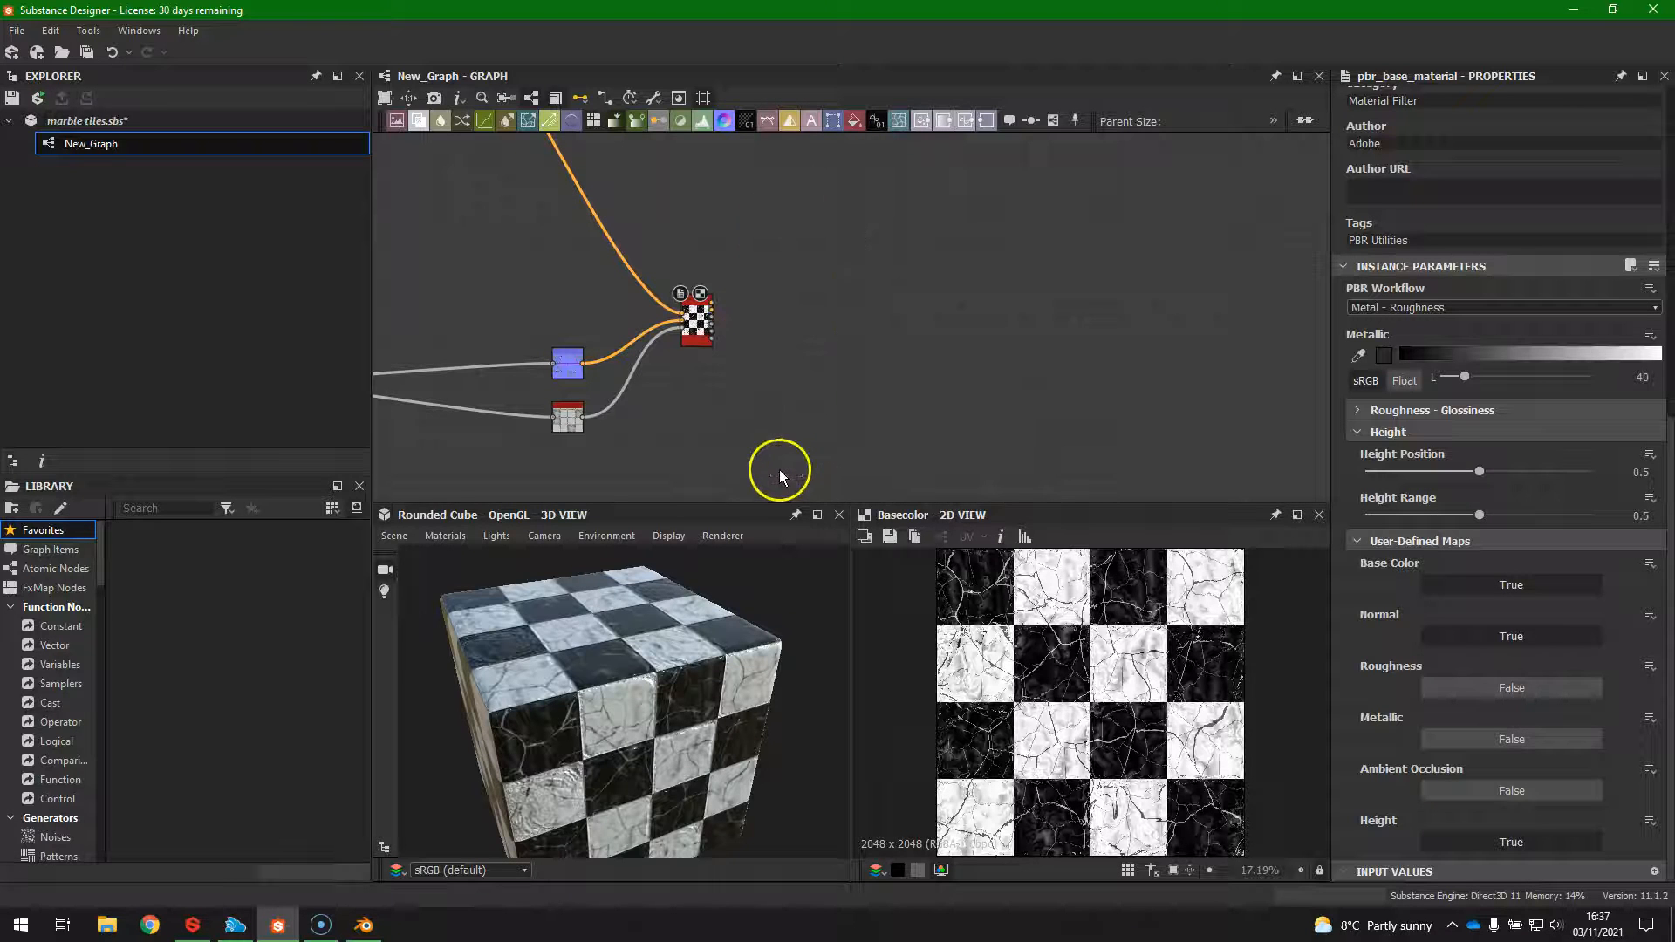
# Create output nodes for the Base Material node automatically, declining nodes for hidden connectors.
pyautogui.scroll(3, 695, 324)
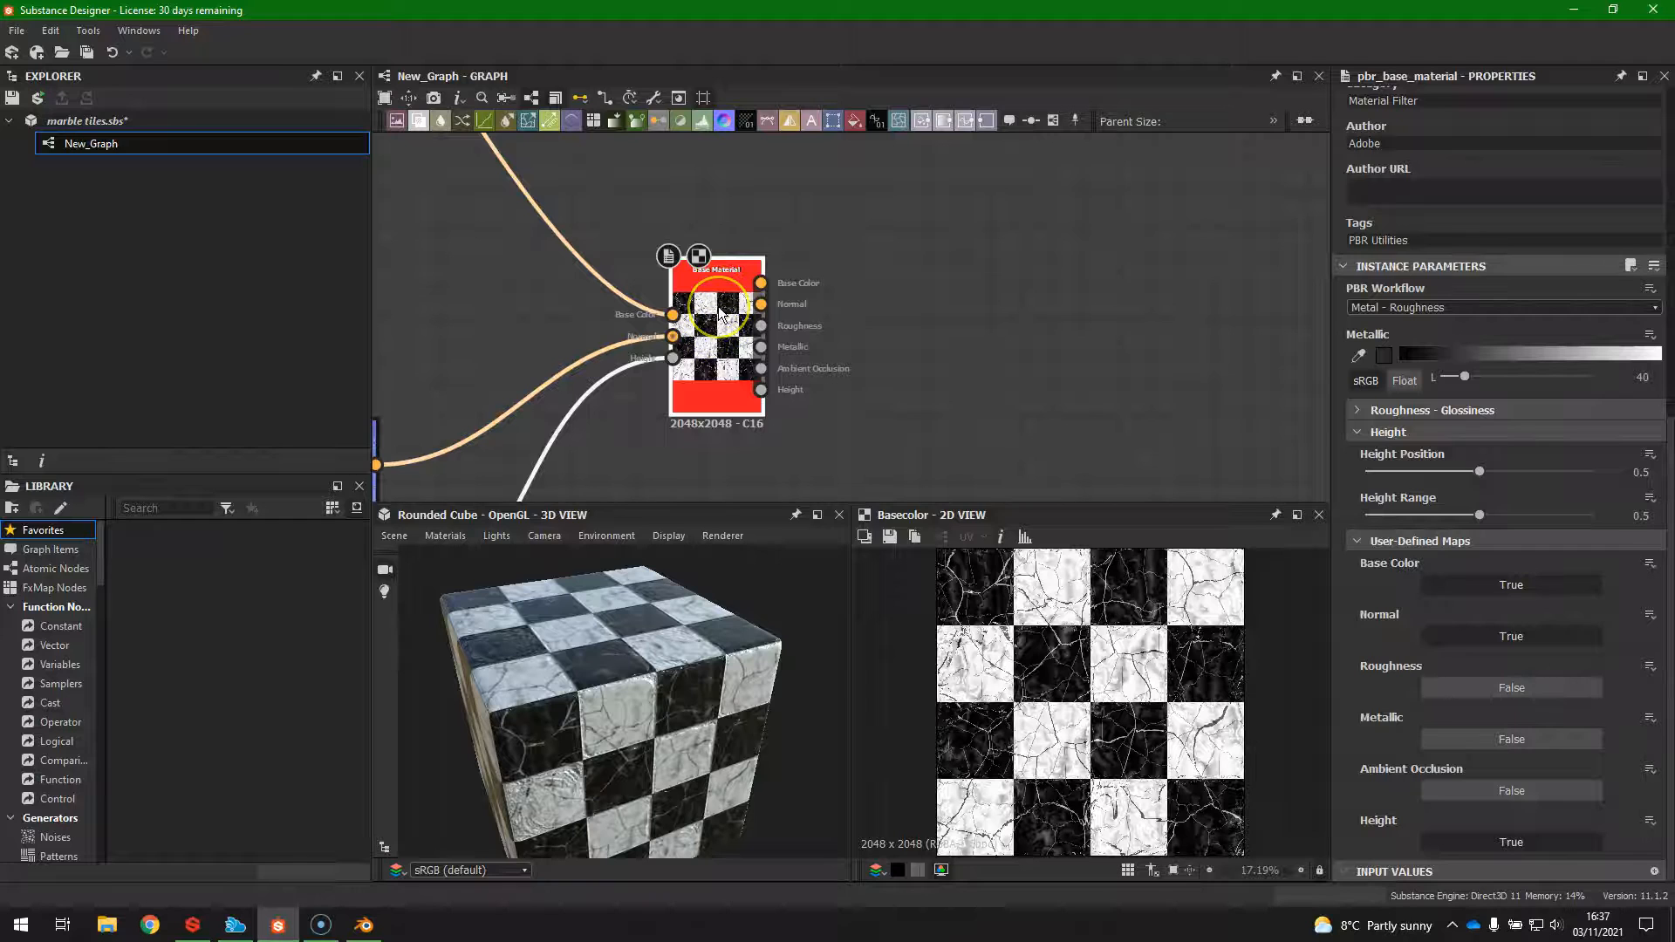
pyautogui.rightClick(720, 312)
pyautogui.moveTo(889, 512)
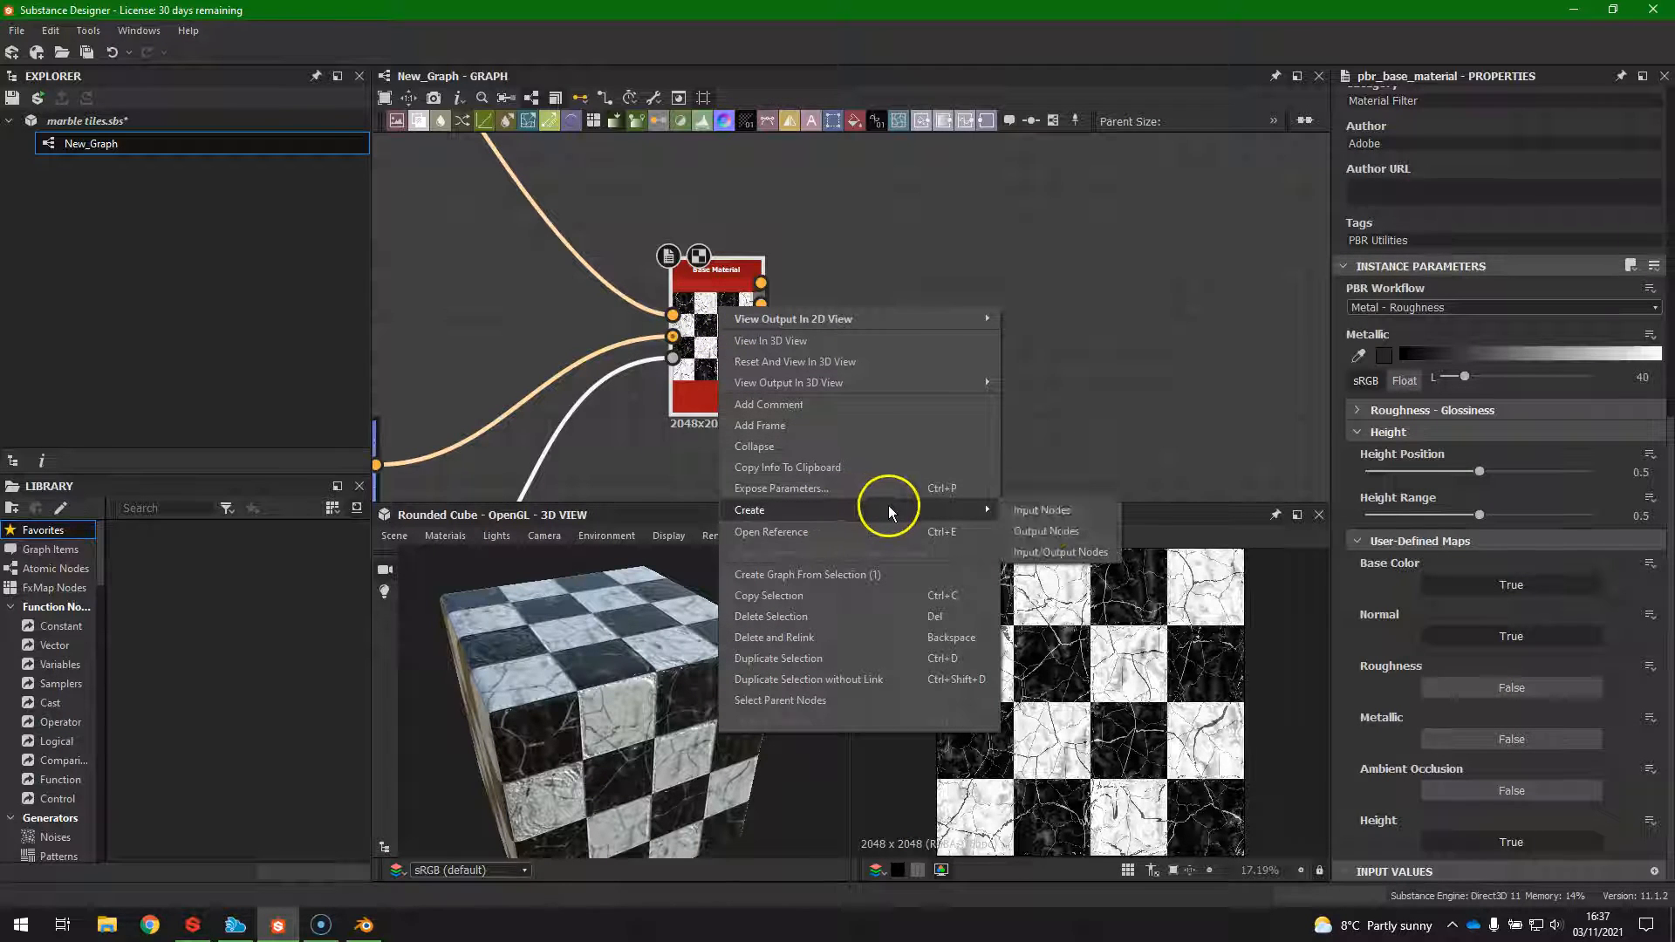
pyautogui.click(1054, 532)
pyautogui.moveTo(830, 416)
pyautogui.mouseDown()
pyautogui.moveTo(851, 403)
pyautogui.moveTo(824, 397)
pyautogui.mouseUp()
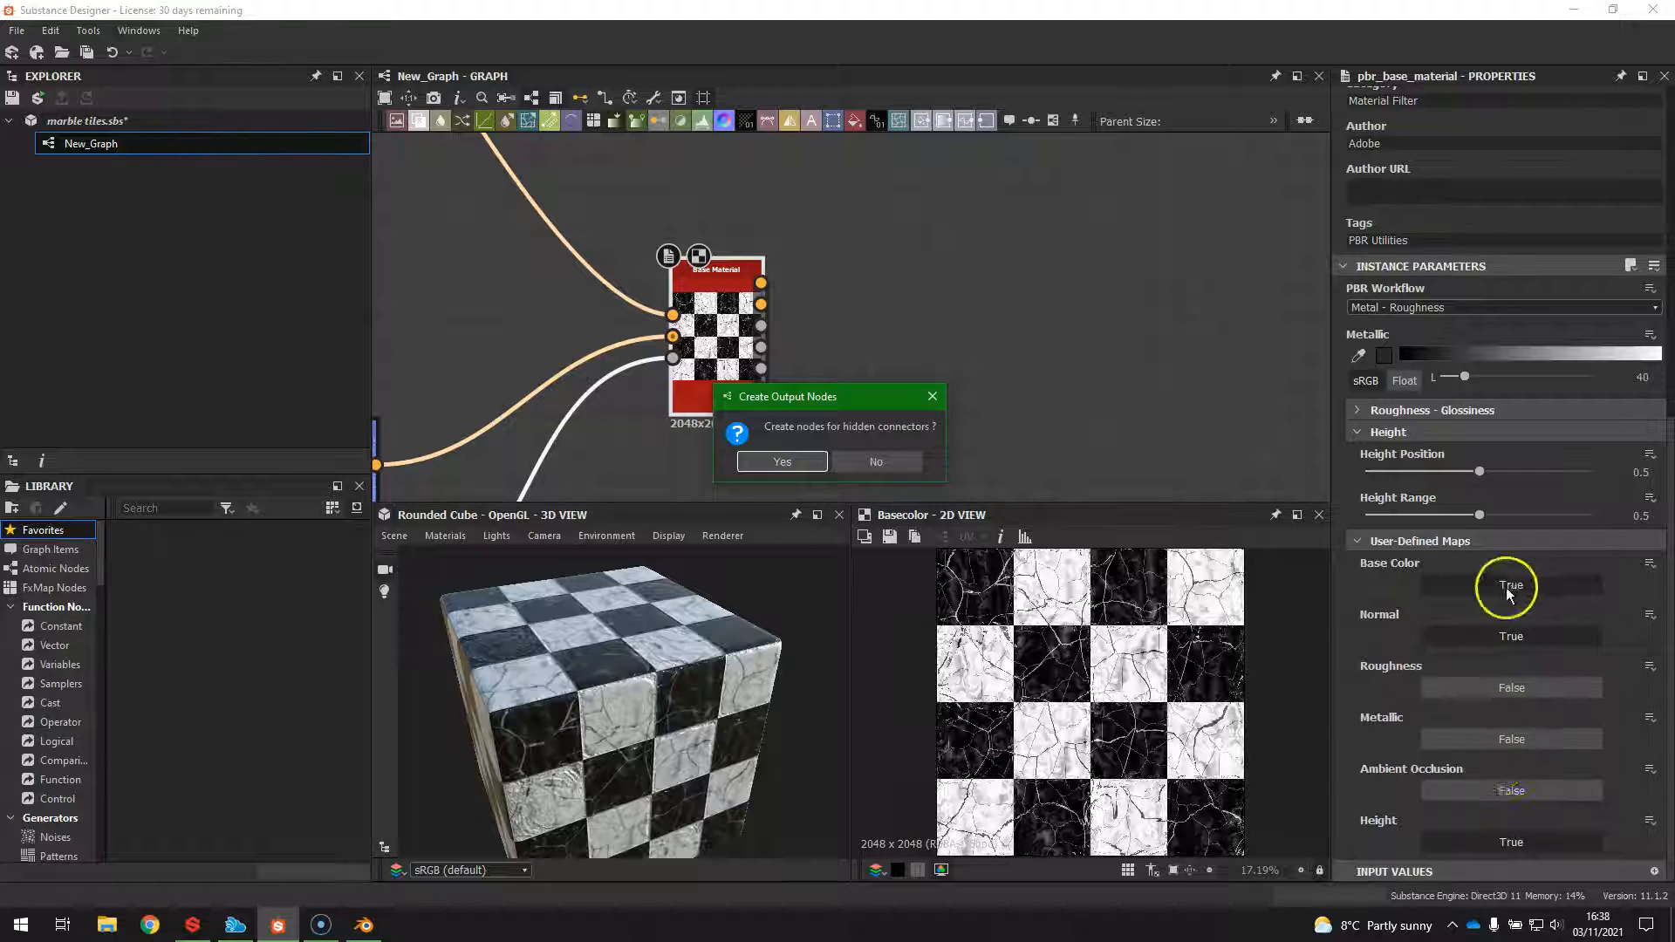
pyautogui.moveTo(835, 398); pyautogui.dragTo(826, 360)
pyautogui.click(844, 427)
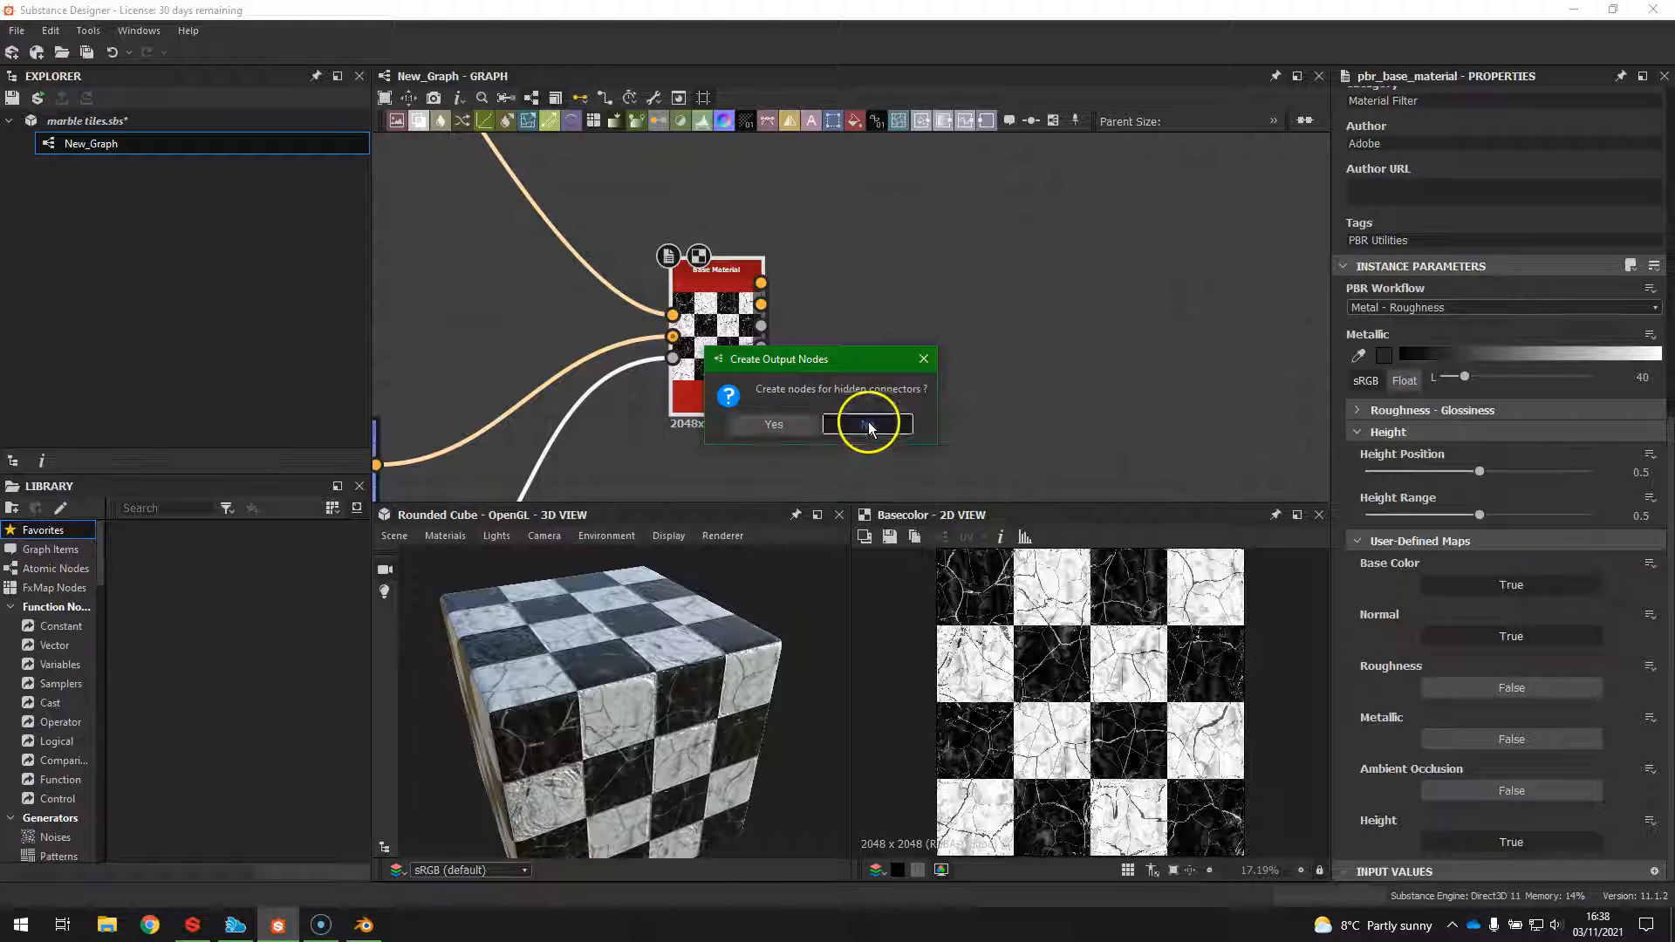
pyautogui.click(866, 425)
# Compute the new Base Color, Normal and Roughness output nodes by displaying each one in the 2D view.
pyautogui.scroll(-4, 1021, 372)
pyautogui.moveTo(1090, 368); pyautogui.dragTo(777, 317, button='middle')
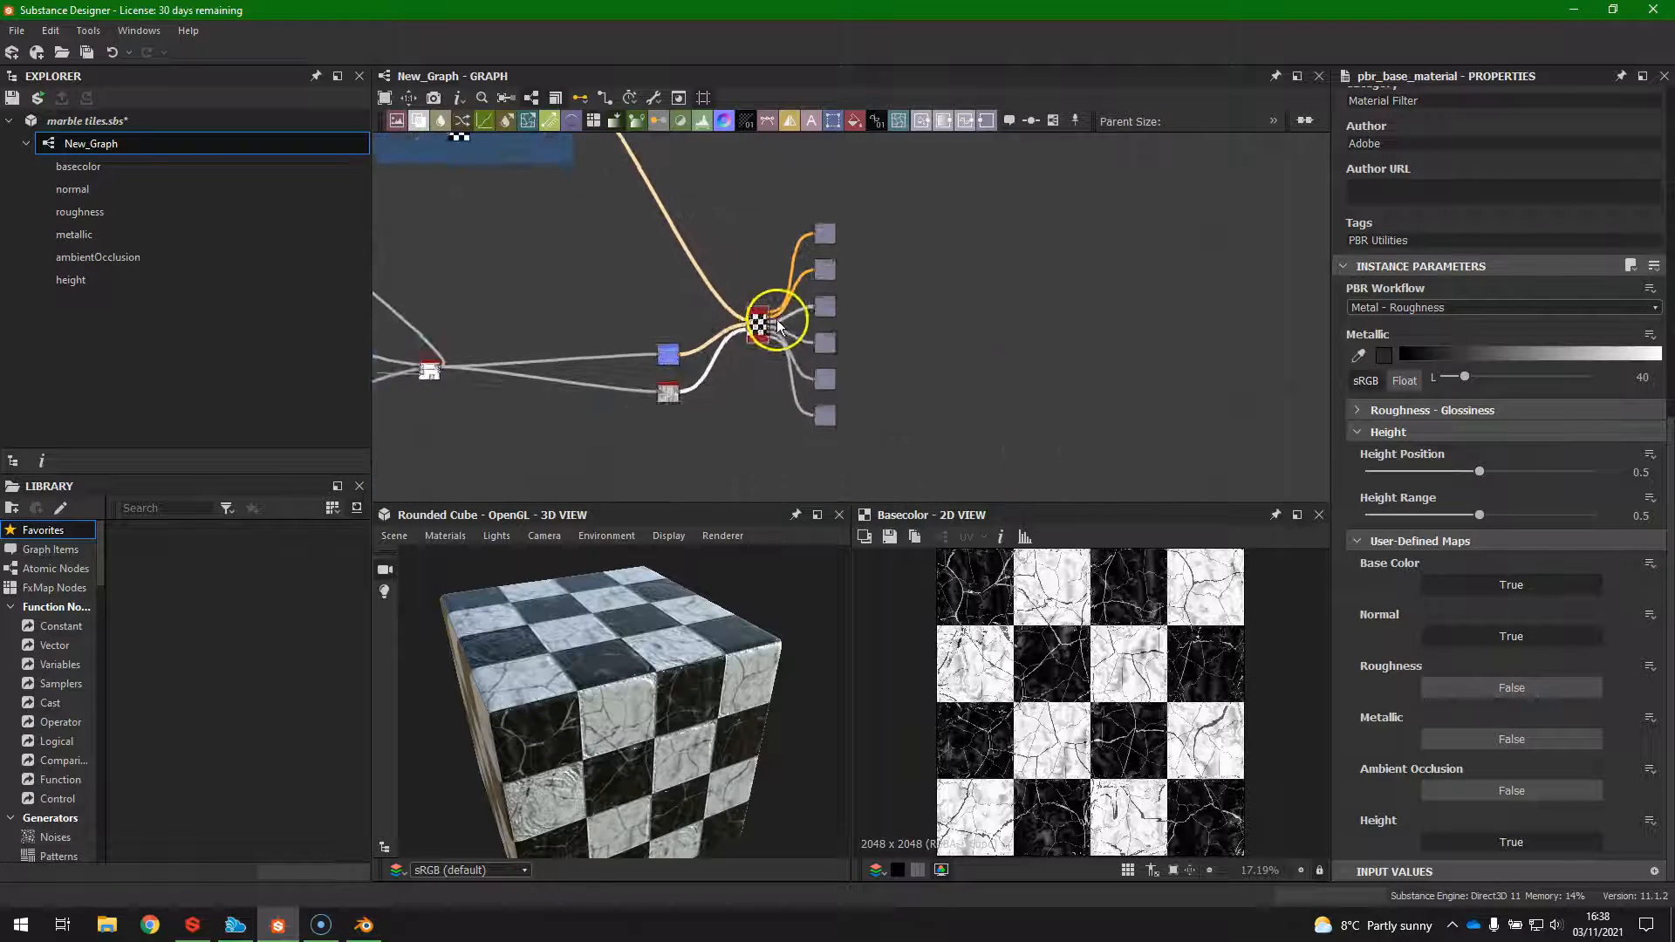
pyautogui.scroll(4, 777, 317)
pyautogui.moveTo(979, 359); pyautogui.dragTo(877, 371, button='middle')
pyautogui.scroll(-2, 872, 363)
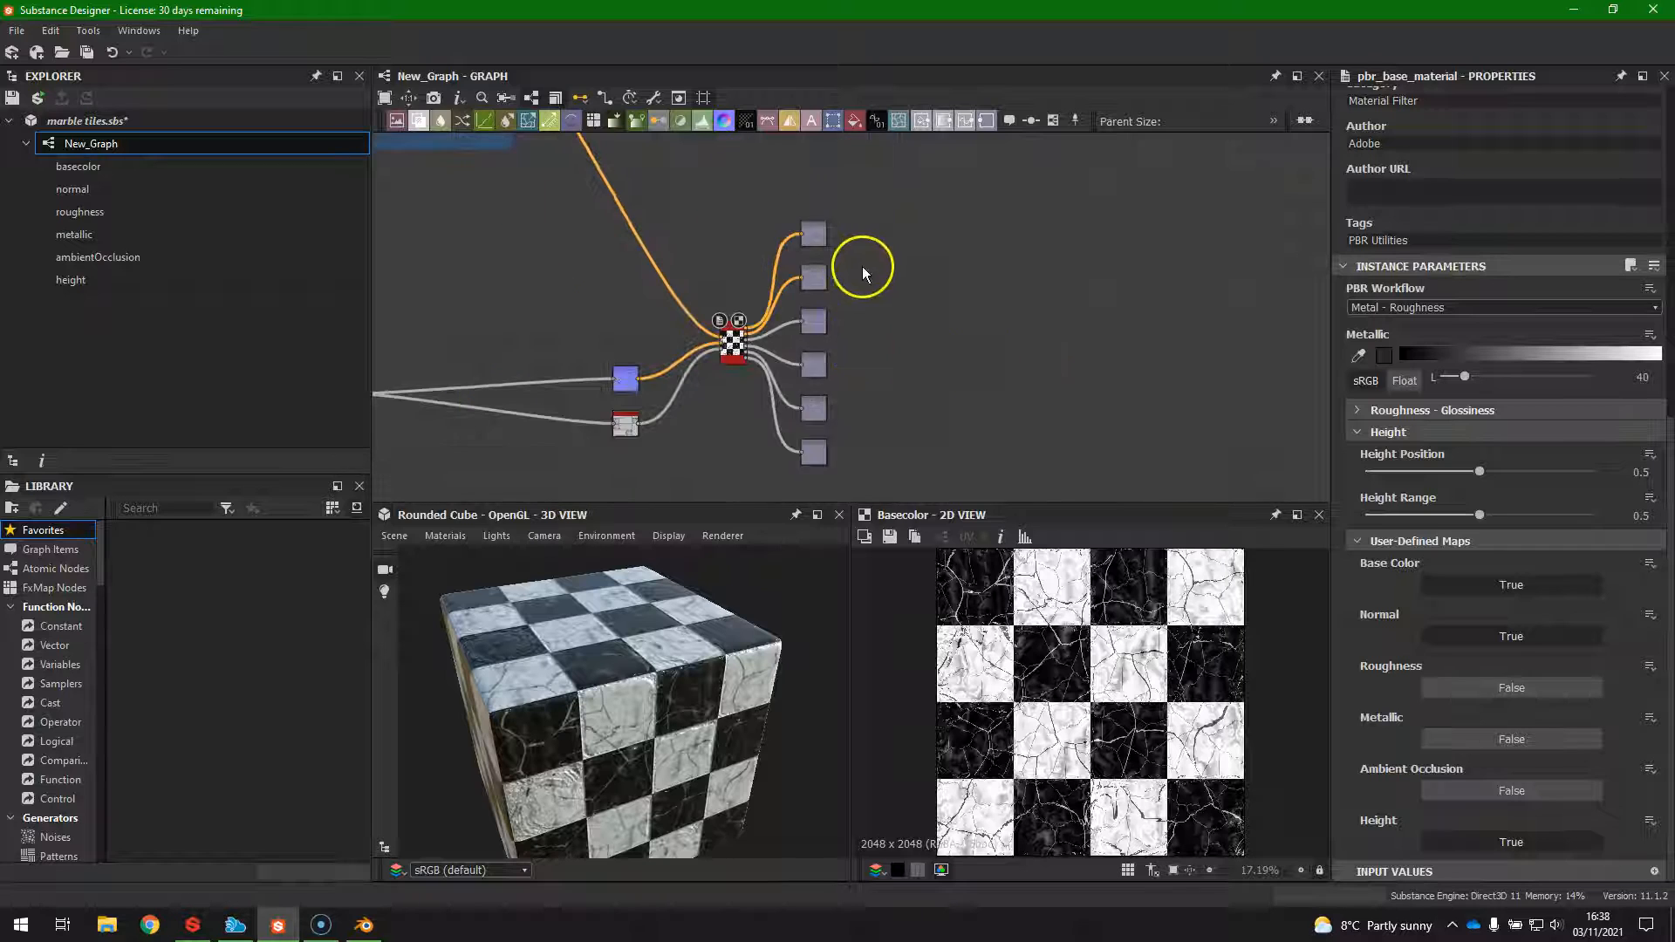
pyautogui.scroll(5, 860, 269)
pyautogui.moveTo(814, 239); pyautogui.dragTo(782, 281, button='middle')
pyautogui.scroll(4, 782, 281)
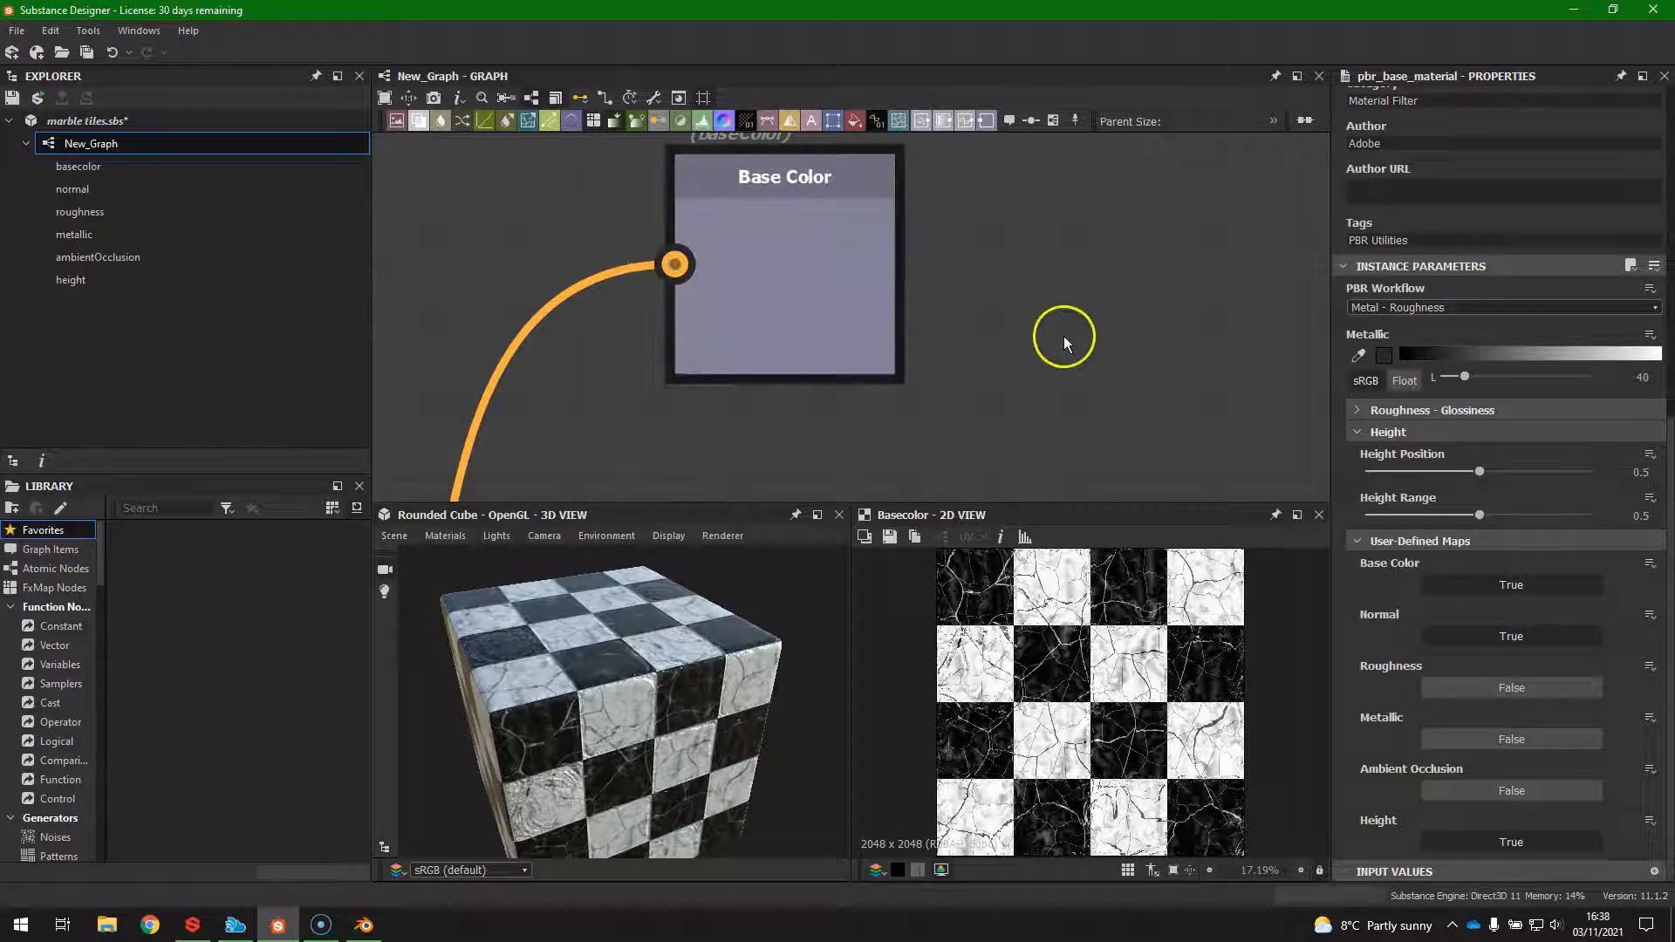
pyautogui.click(841, 280)
pyautogui.scroll(-4, 991, 357)
pyautogui.moveTo(1108, 470); pyautogui.dragTo(969, 237, button='middle')
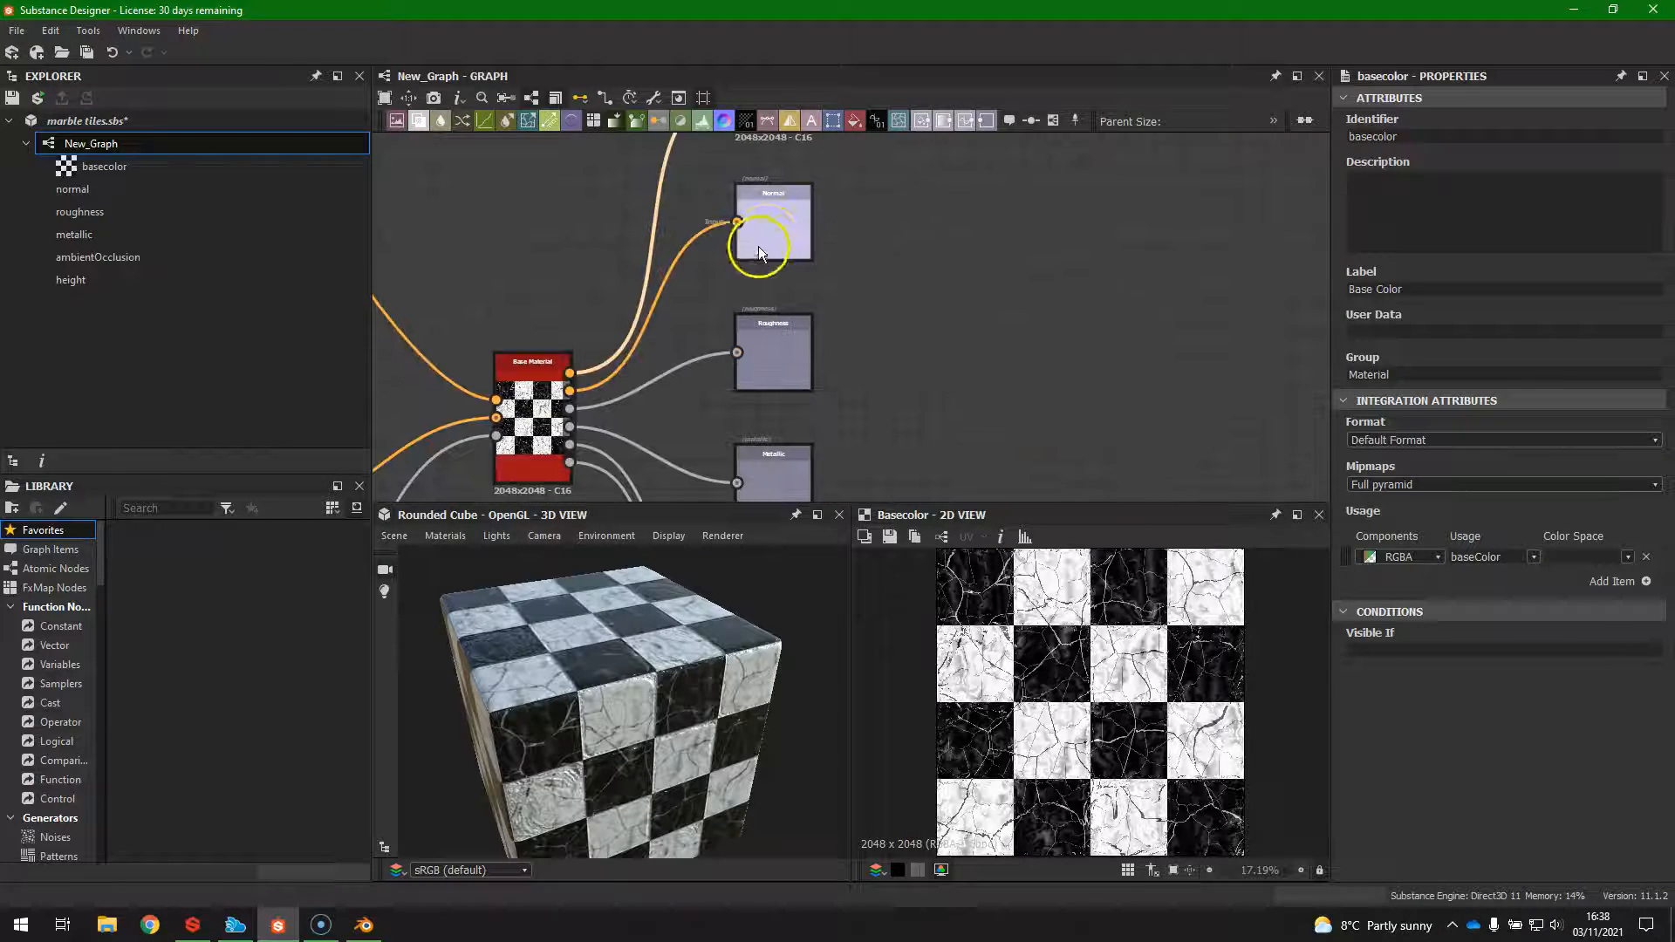
pyautogui.click(766, 233)
pyautogui.click(773, 354)
pyautogui.moveTo(915, 395); pyautogui.dragTo(852, 206, button='middle')
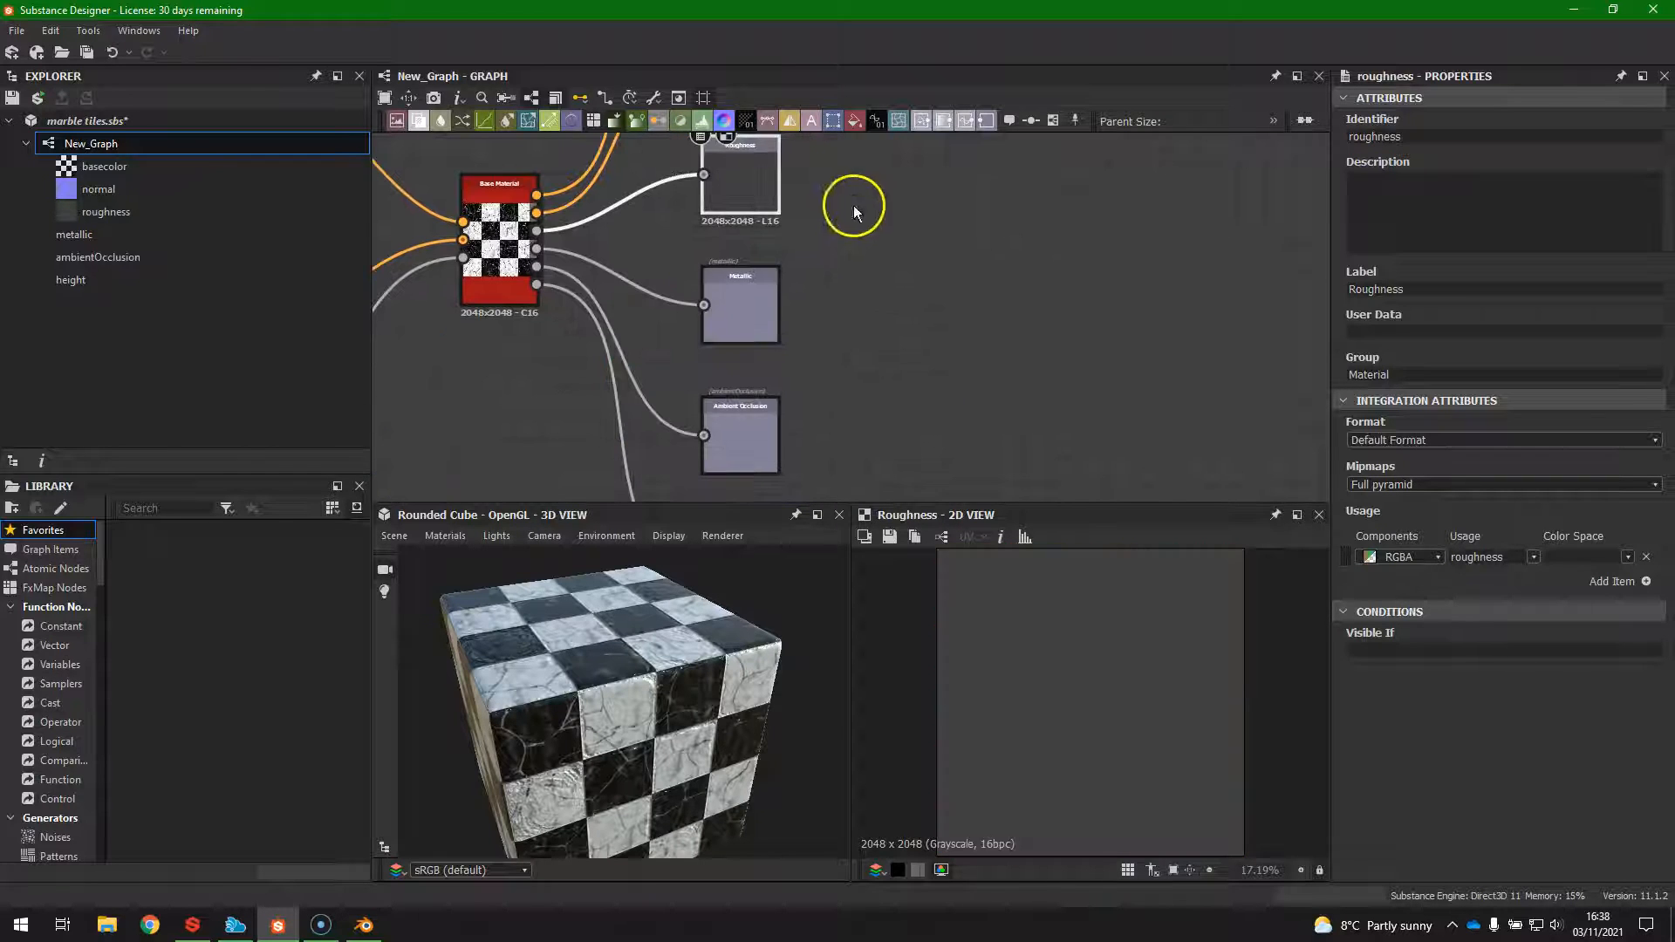
# Compute the Metallic, Ambient Occlusion and Height output nodes by displaying each one in the 2D view.
pyautogui.click(748, 293)
pyautogui.moveTo(901, 404); pyautogui.dragTo(894, 270, button='middle')
pyautogui.click(761, 333)
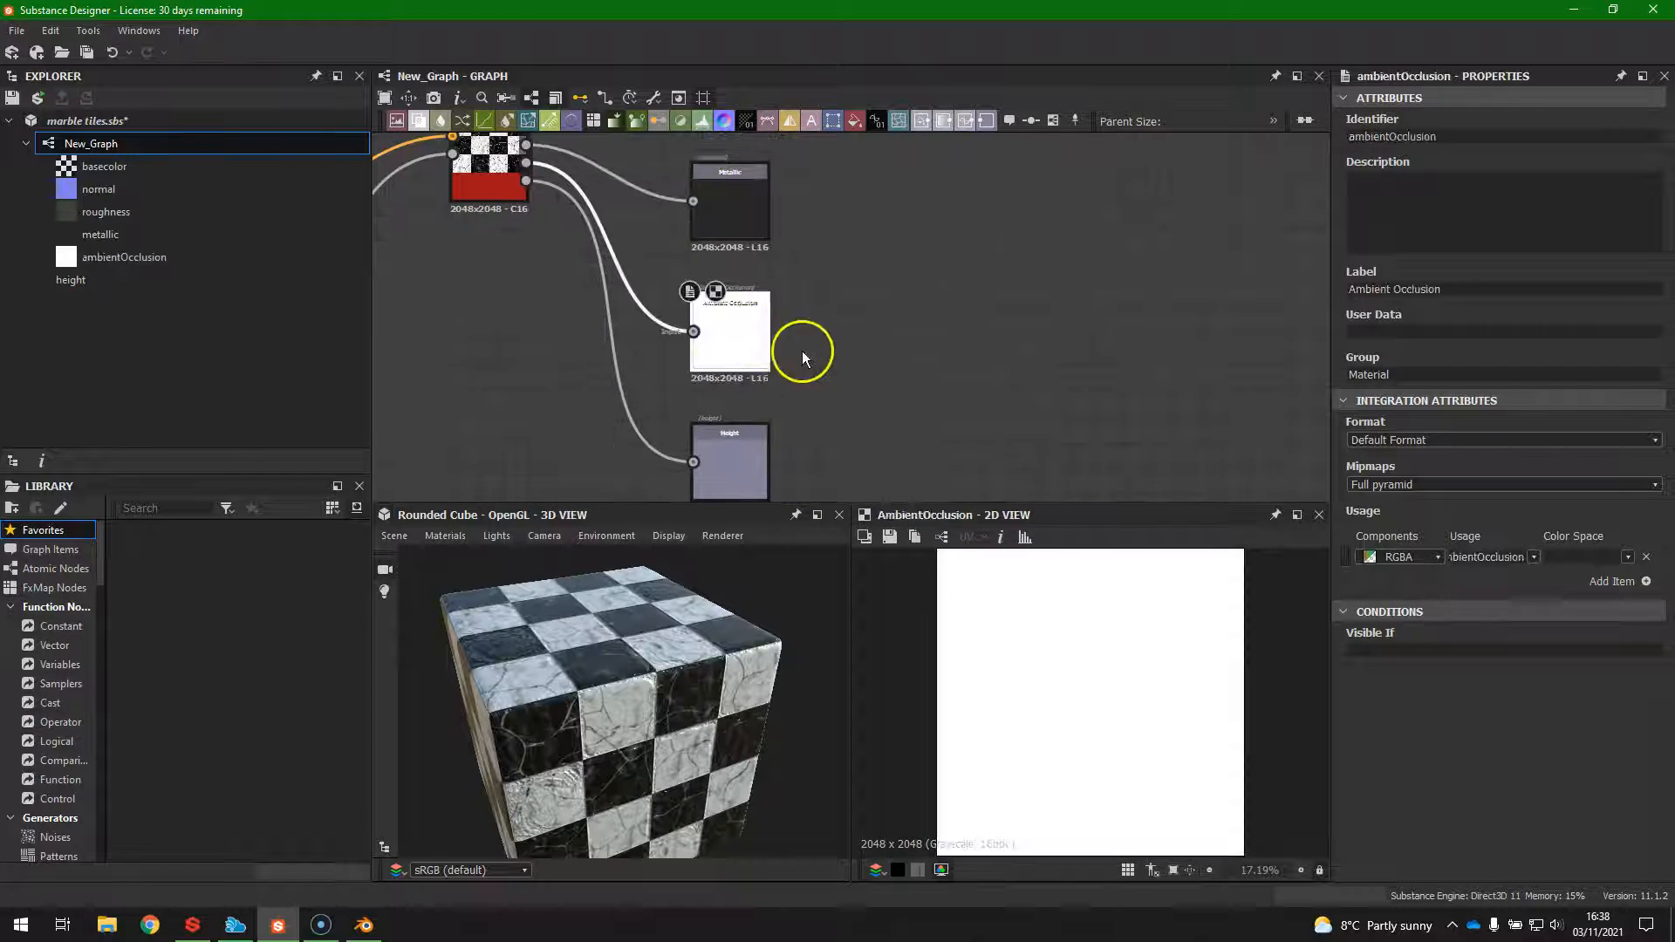
pyautogui.moveTo(879, 380); pyautogui.dragTo(887, 261, button='middle')
pyautogui.click(752, 345)
pyautogui.scroll(-5, 908, 322)
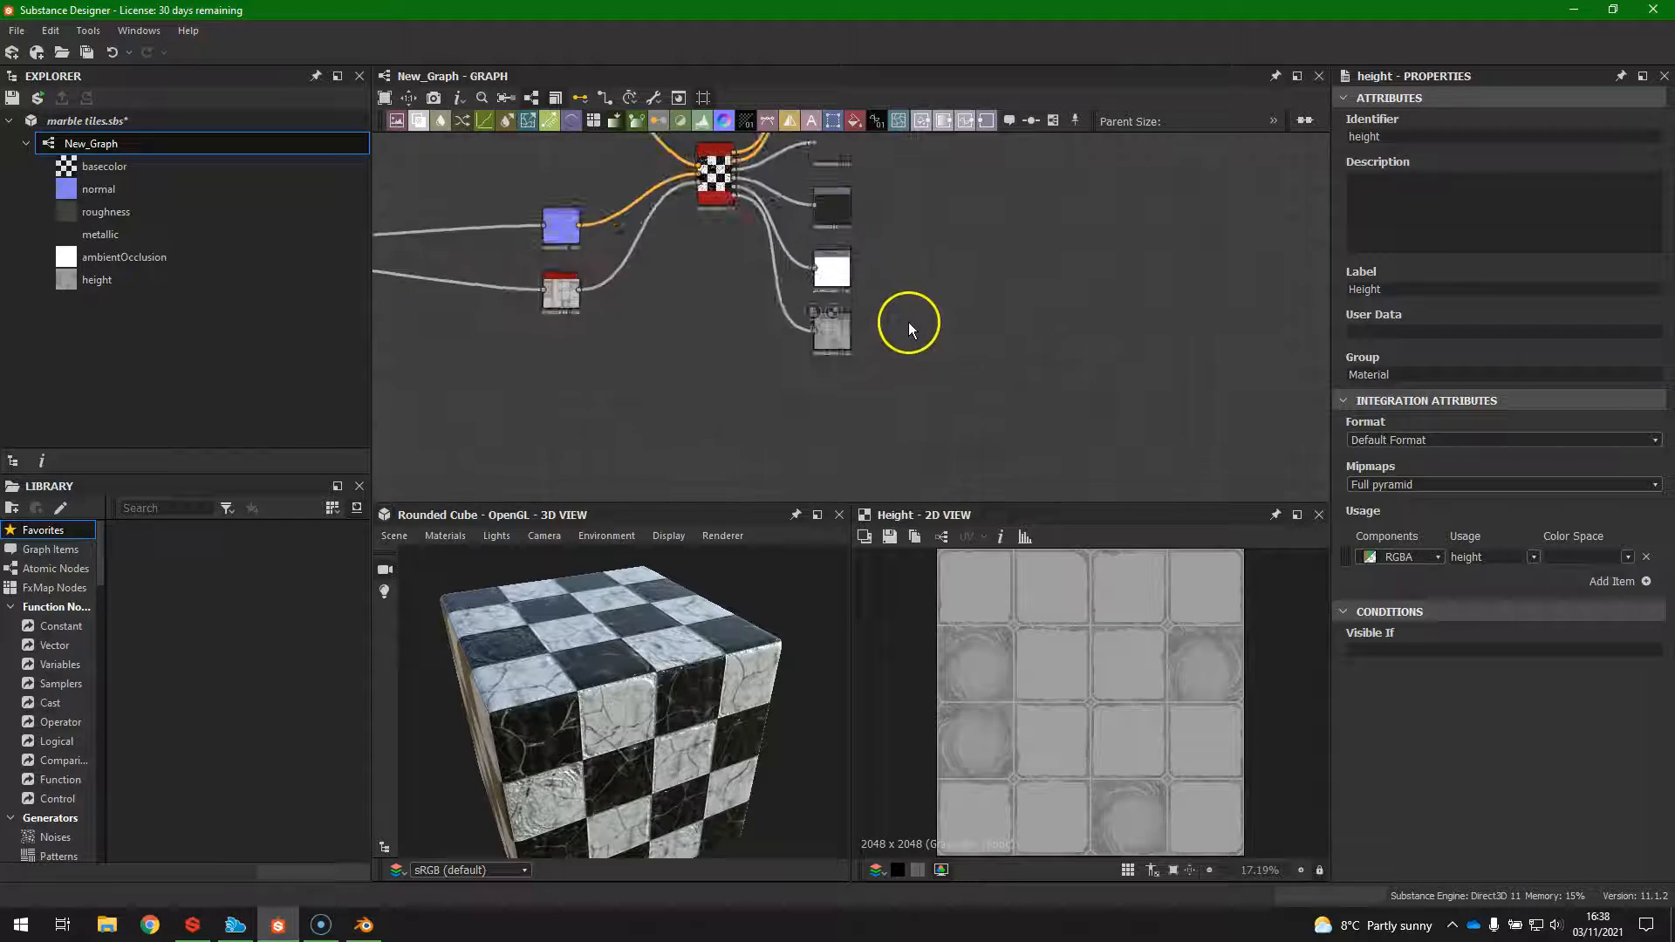
# Check the basecolor, normal and ambientOcclusion outputs listed under New_Graph in the marble tiles package.
pyautogui.moveTo(942, 318); pyautogui.dragTo(872, 385, button='middle')
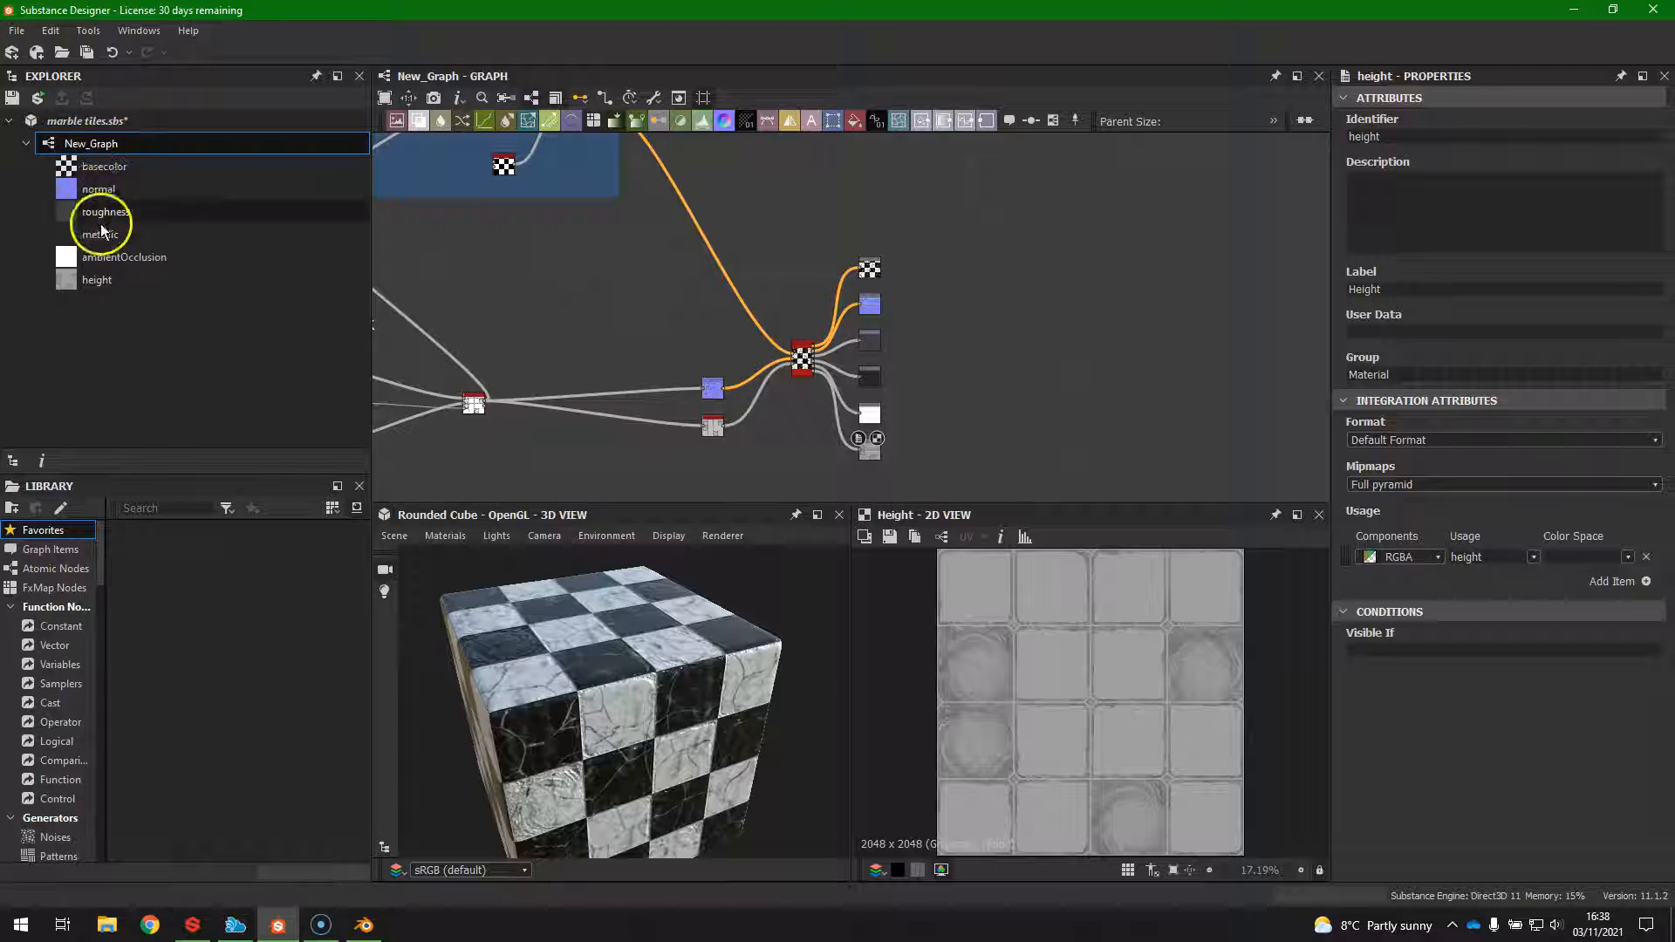
pyautogui.click(106, 172)
pyautogui.click(104, 193)
pyautogui.click(111, 256)
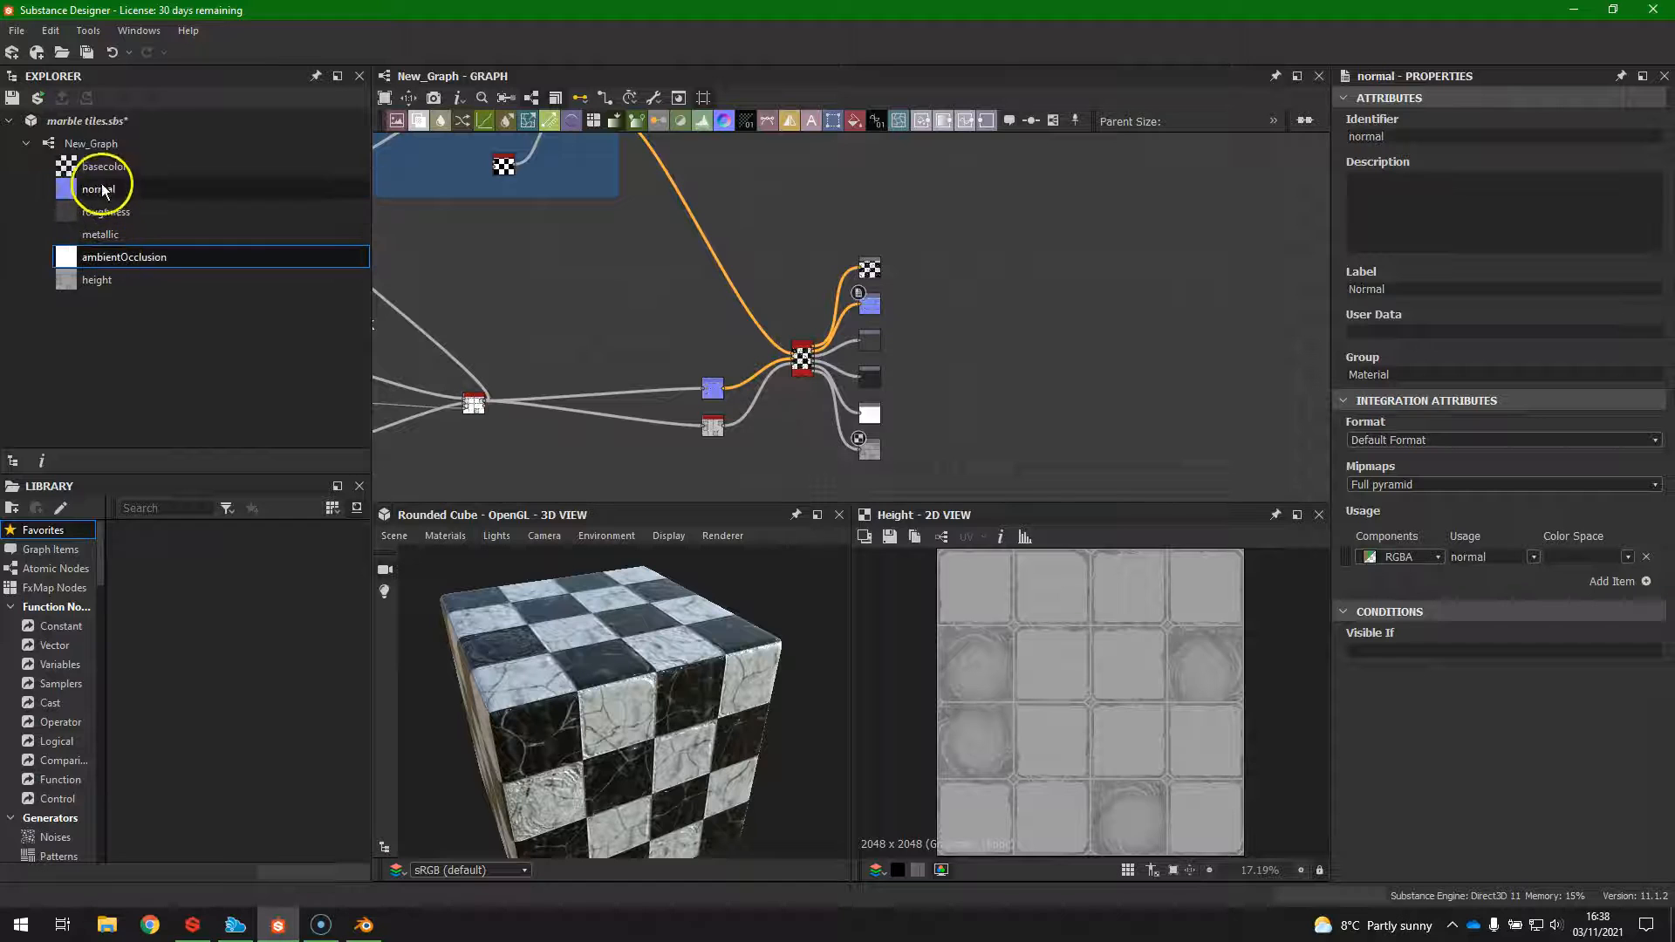
# Export all New_Graph outputs as PNG bitmaps to the desktop folder "marble tile maps", with the normal output's color space set to Raw.
pyautogui.click(98, 143)
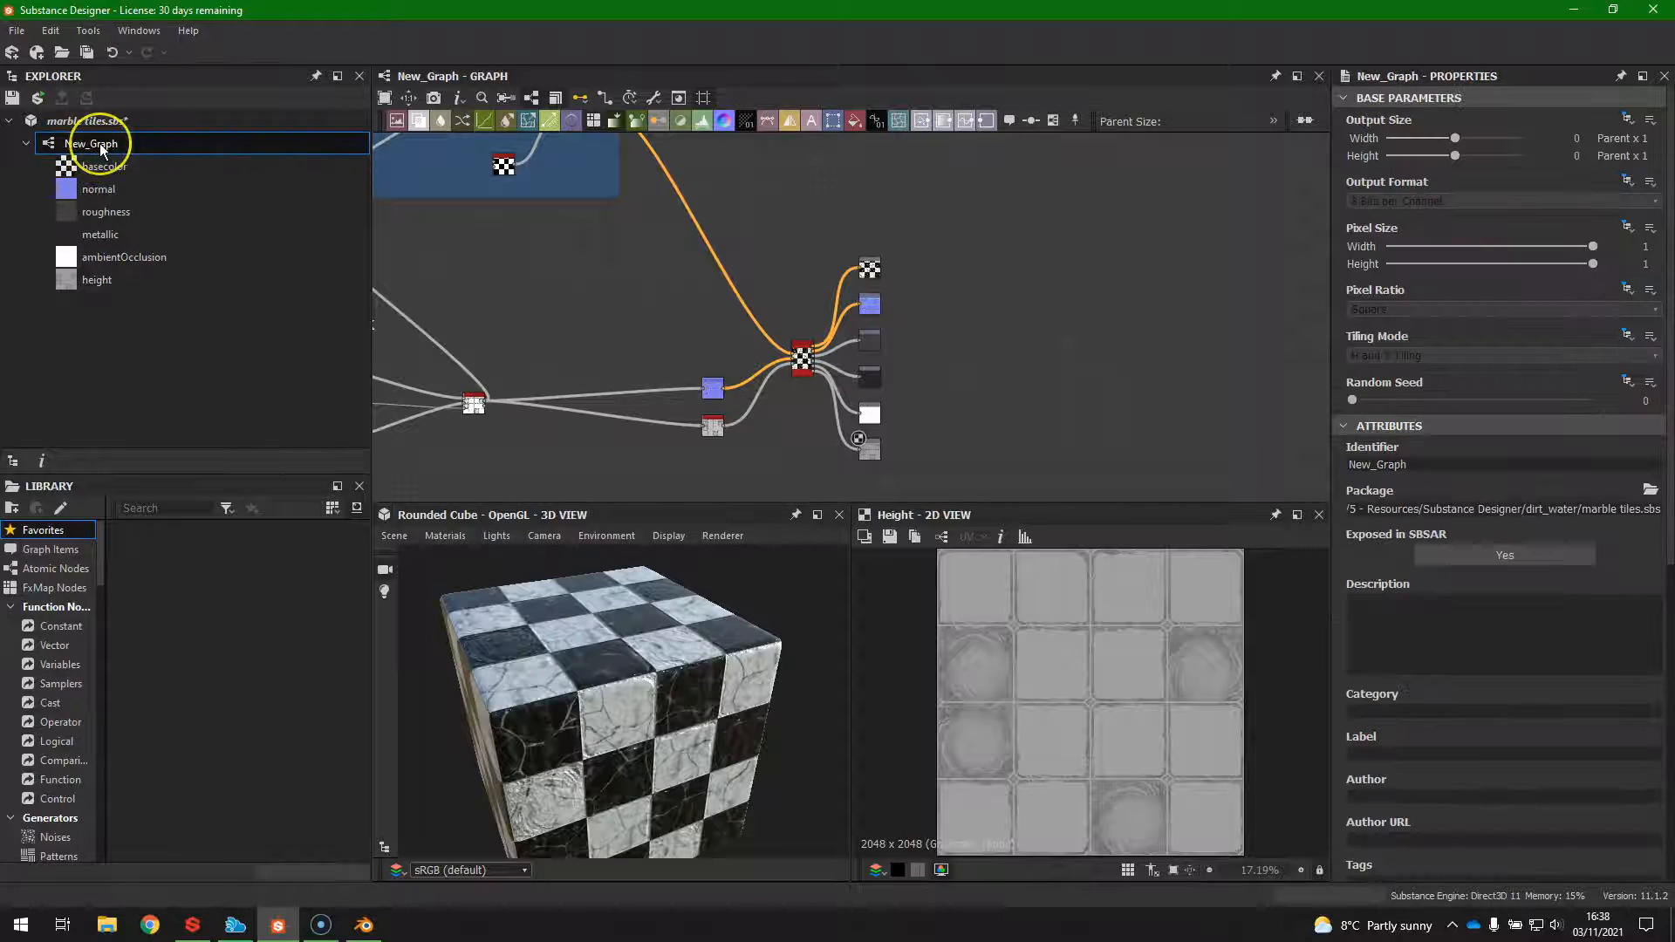
pyautogui.rightClick(99, 143)
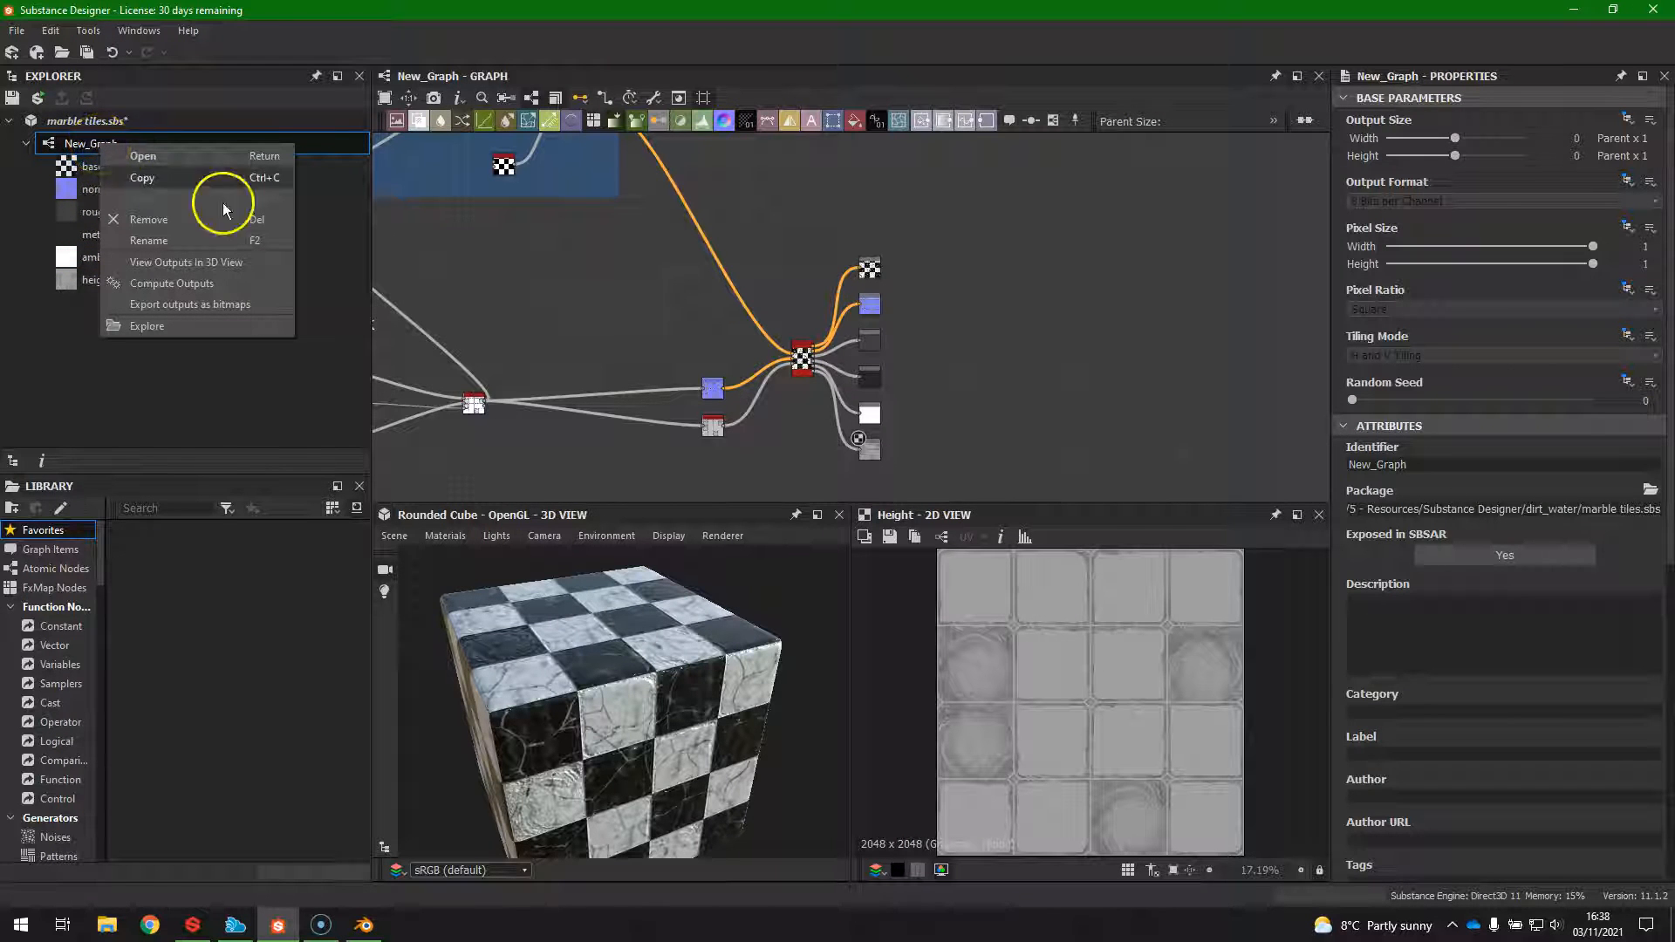
pyautogui.click(231, 305)
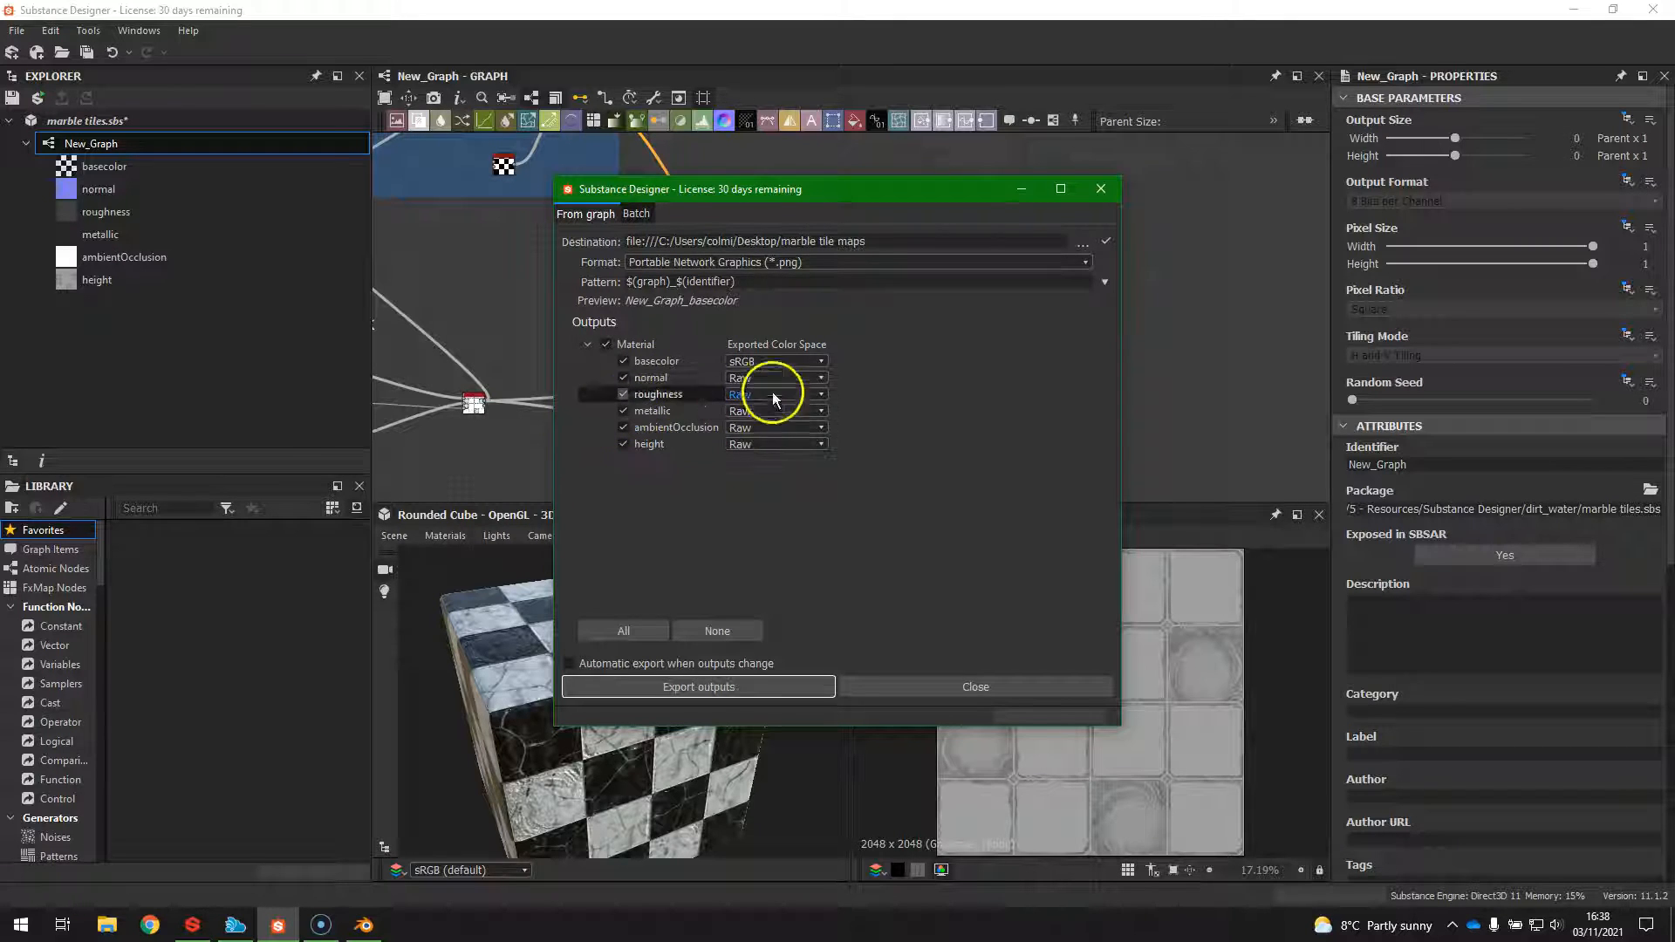
pyautogui.click(821, 378)
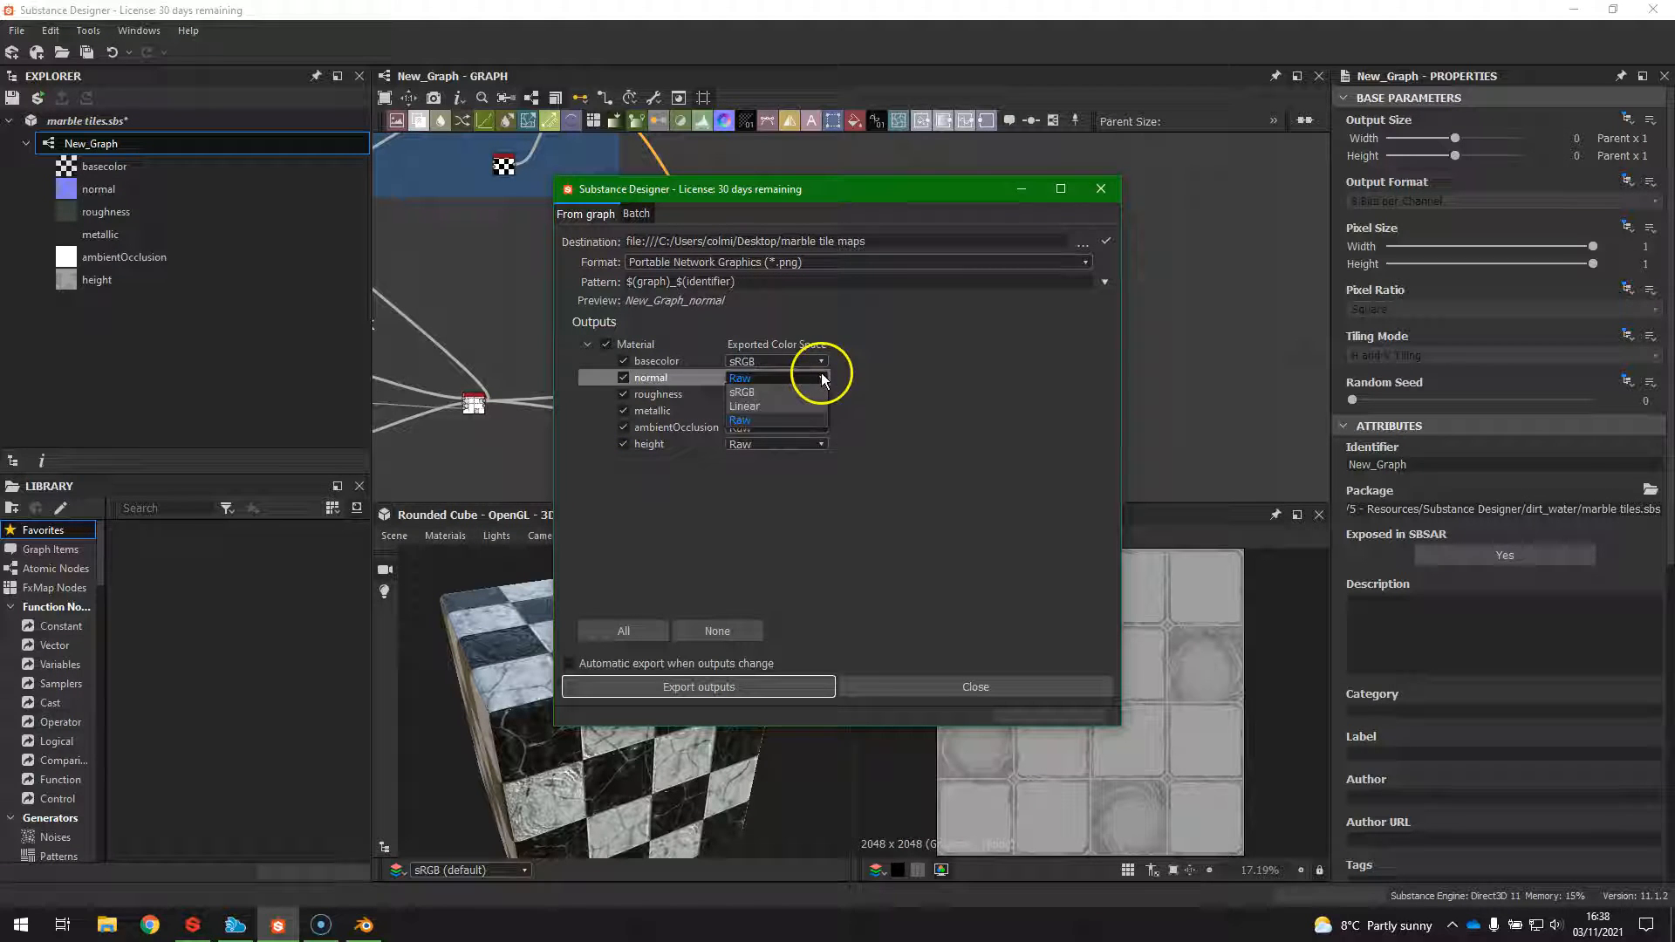
pyautogui.click(773, 419)
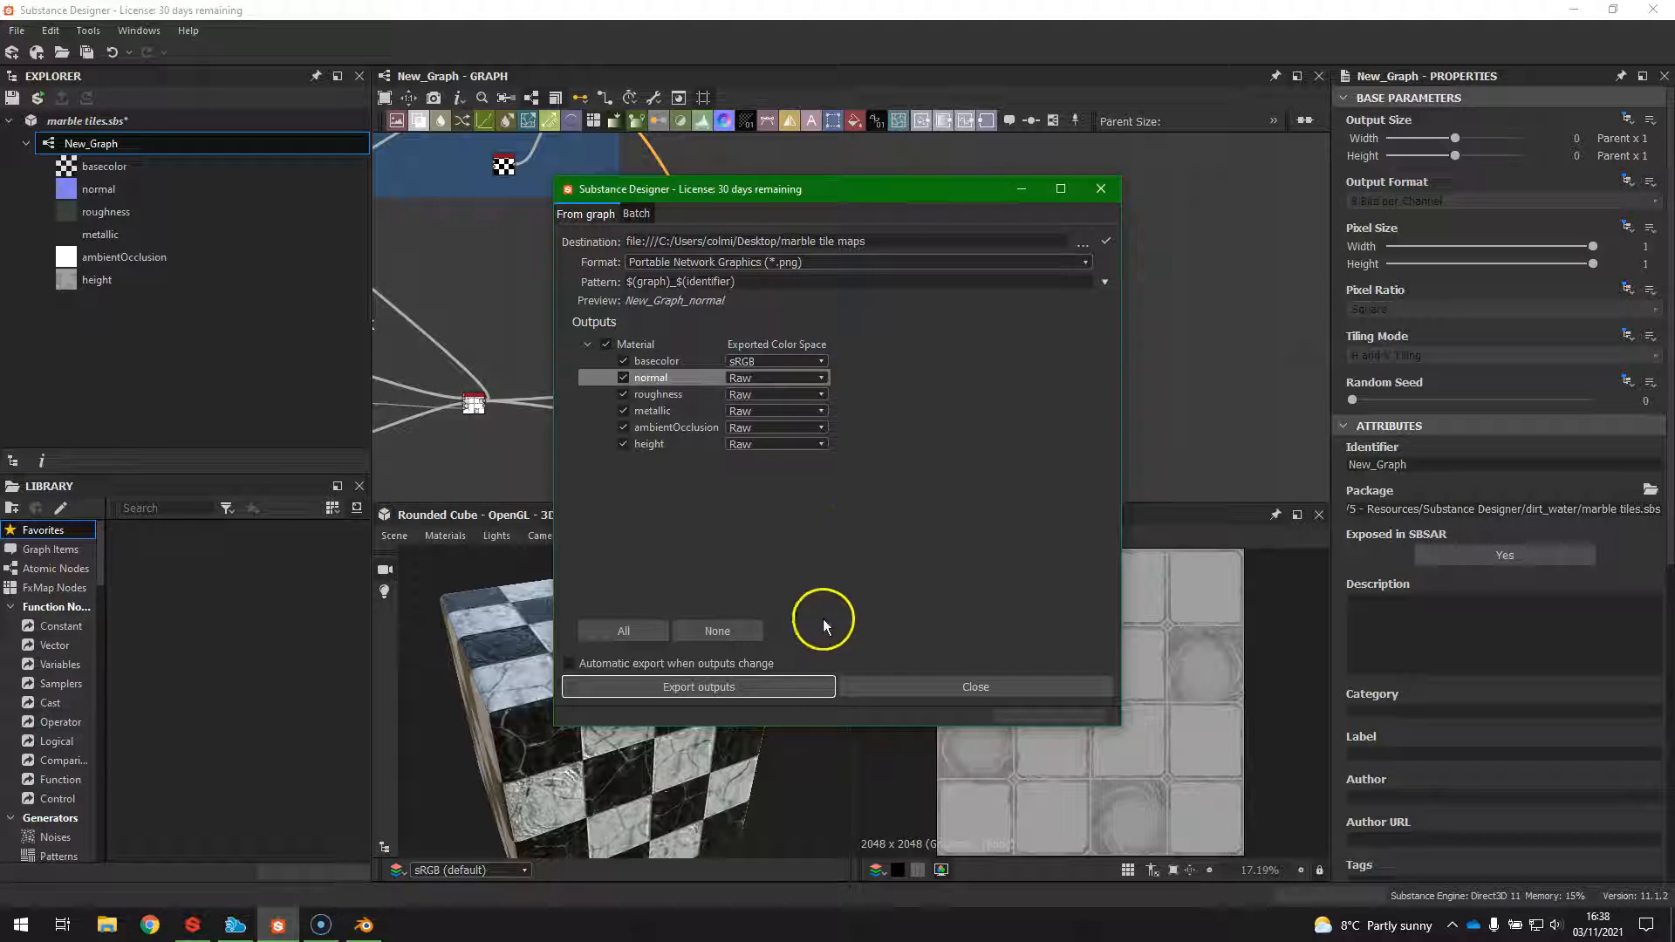
pyautogui.click(714, 687)
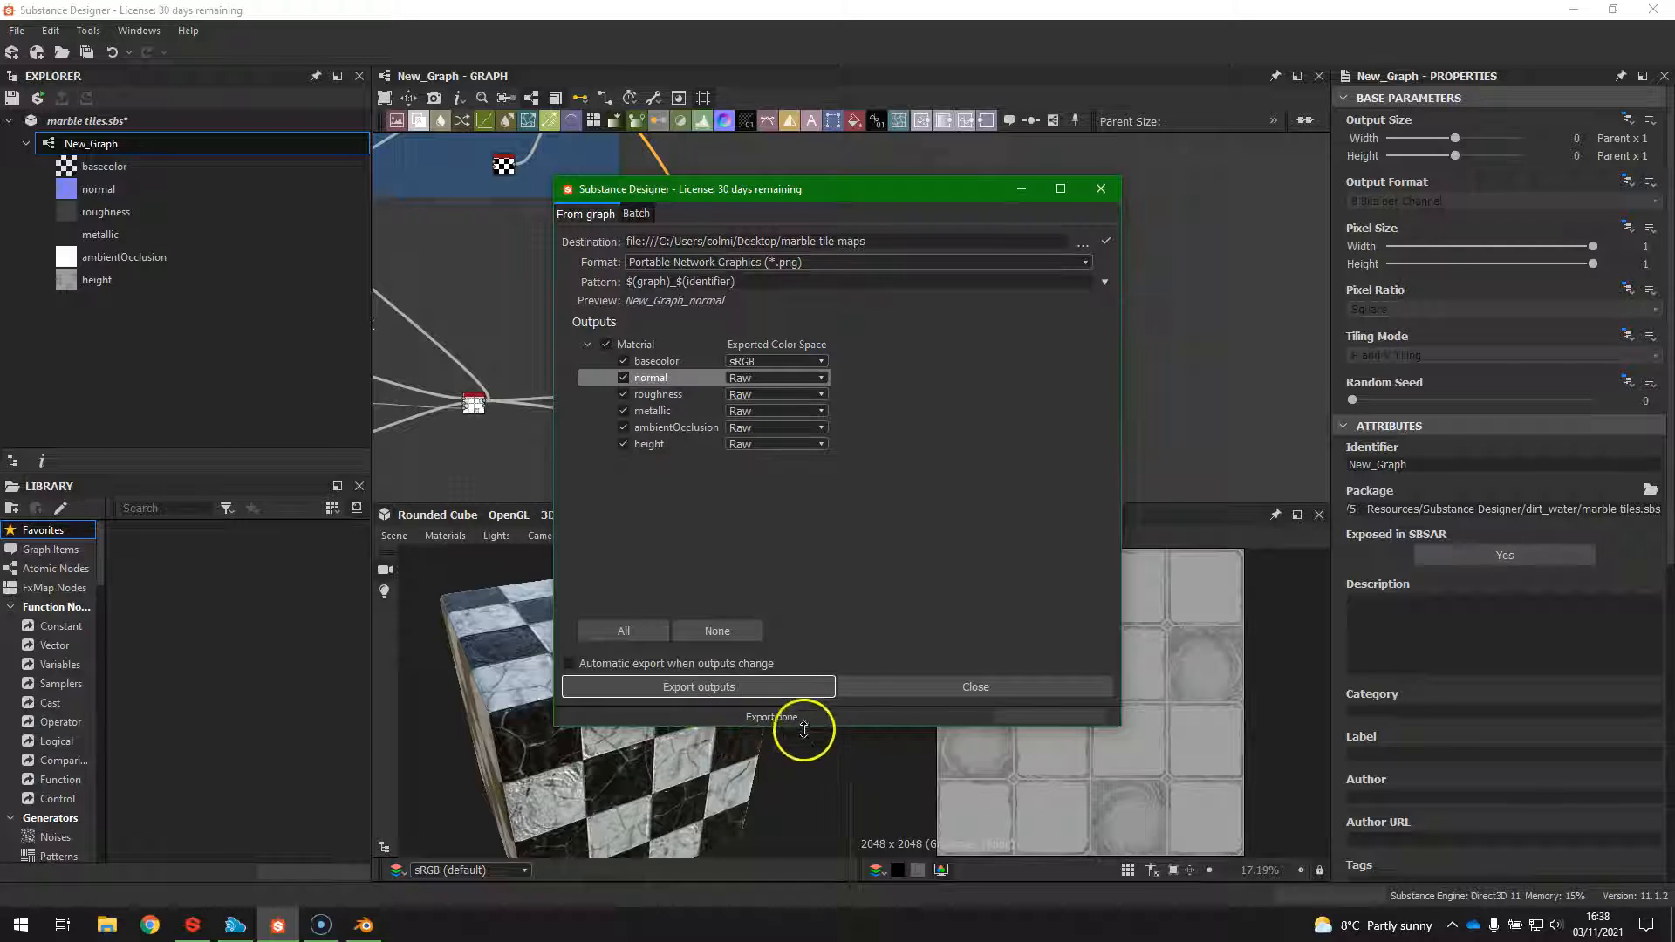
pyautogui.click(1004, 689)
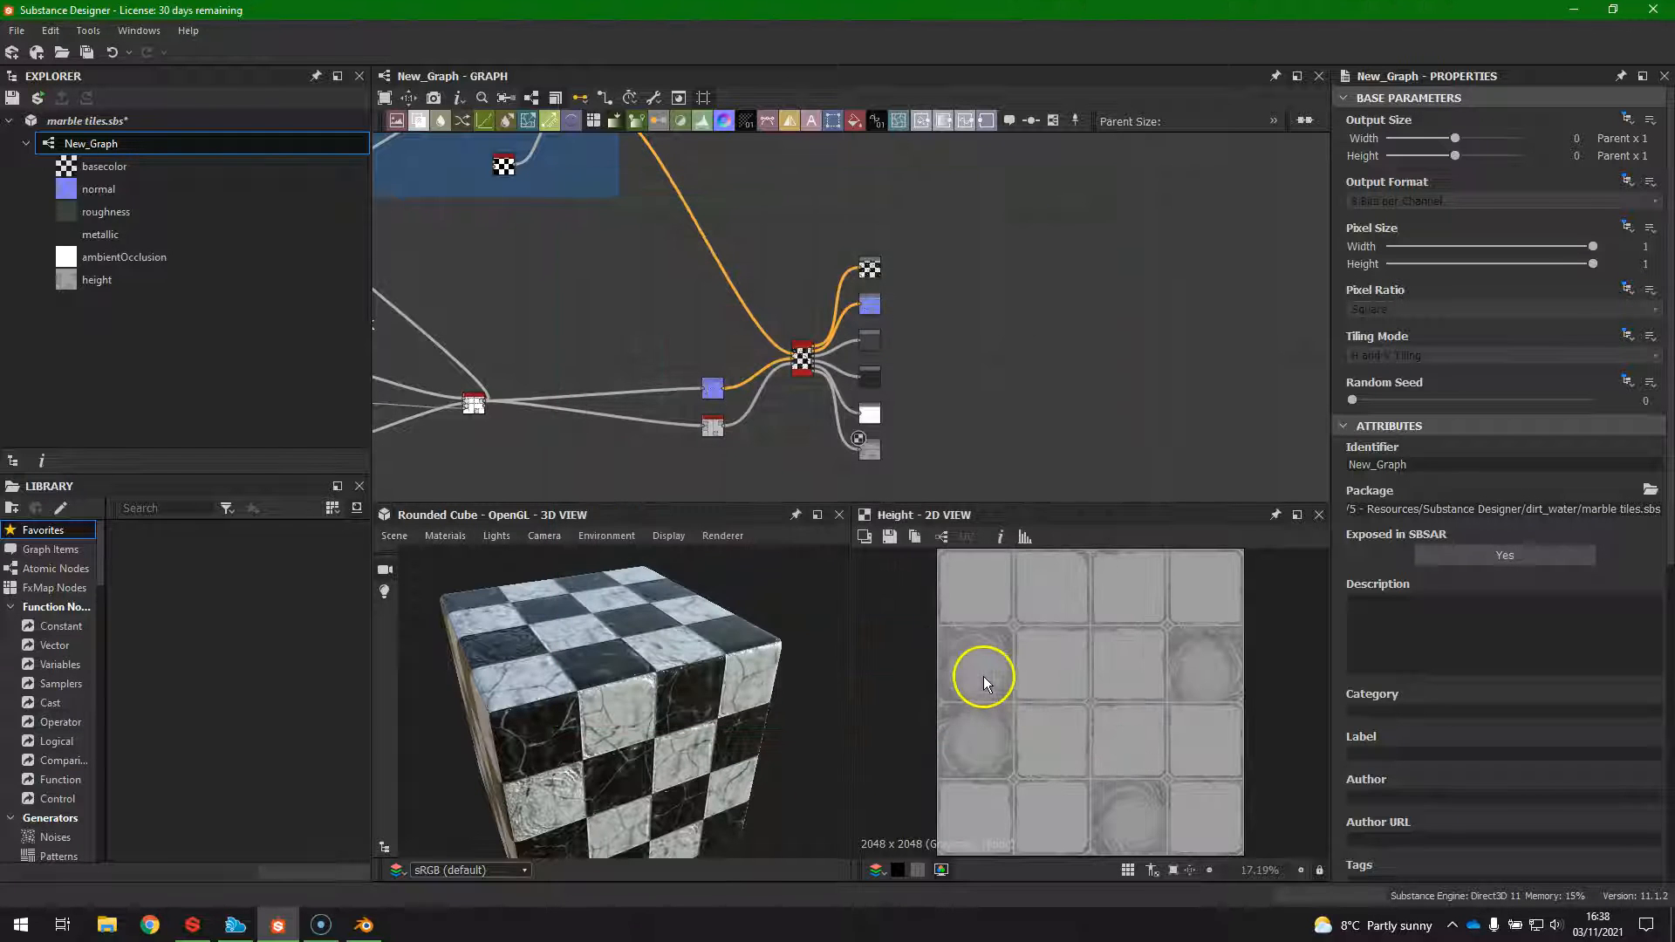
# Switch to Blender and flatten the default cube along the Z axis to a scale of about 0.016.
pyautogui.click(364, 922)
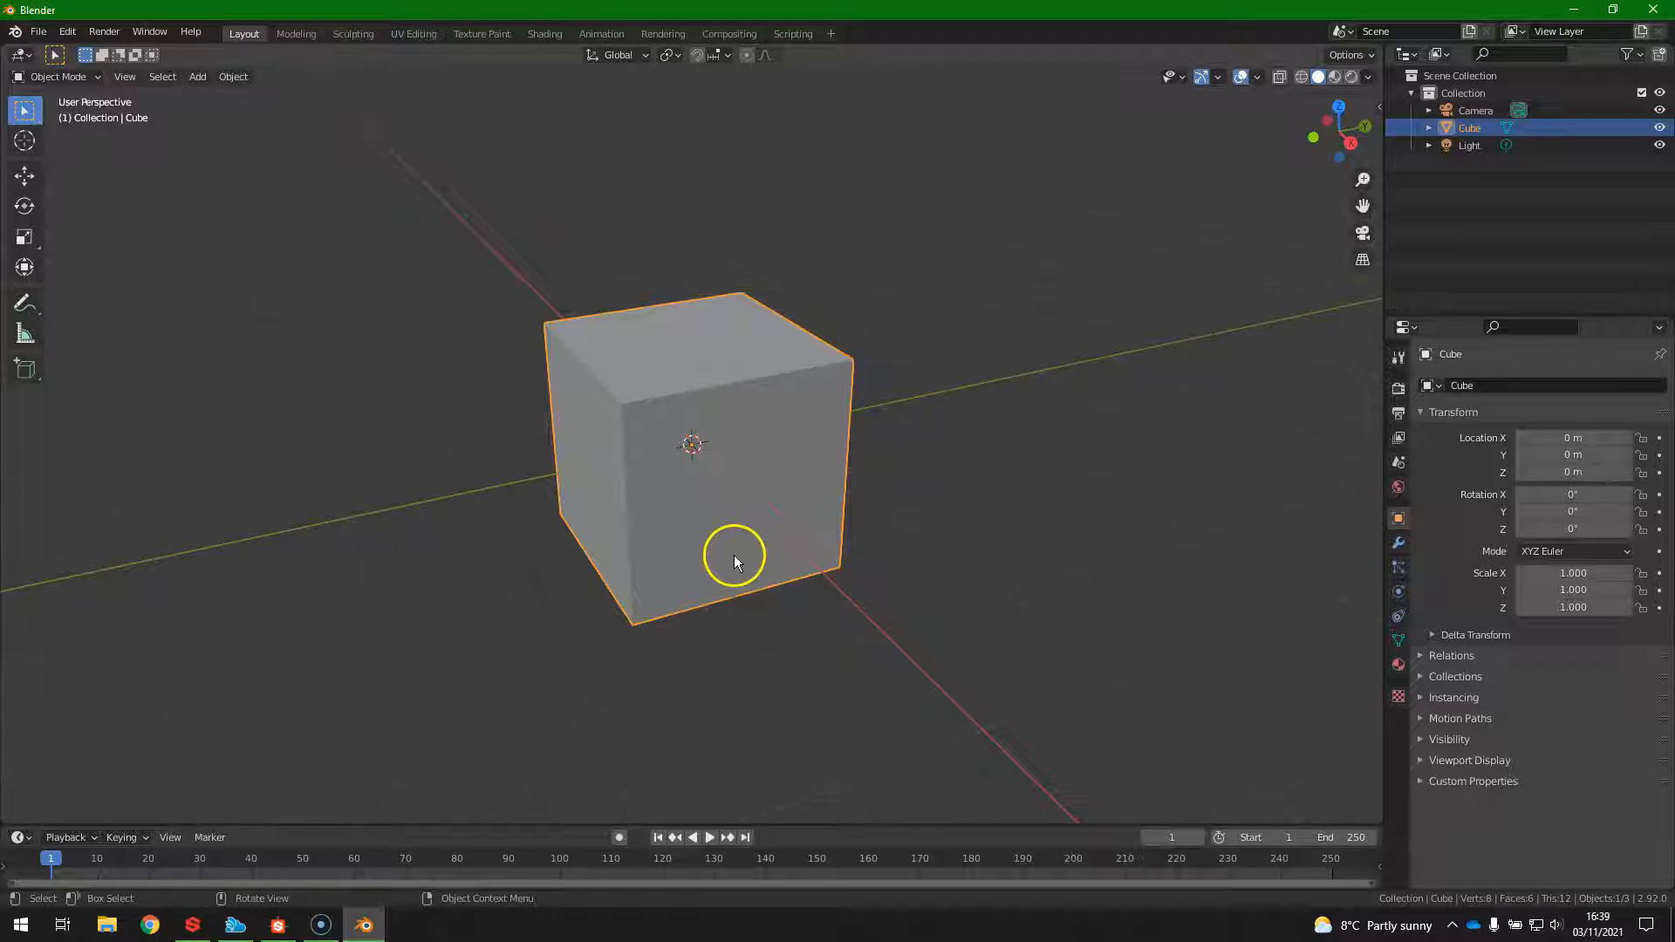
pyautogui.moveTo(736, 553); pyautogui.dragTo(856, 497, button='middle')
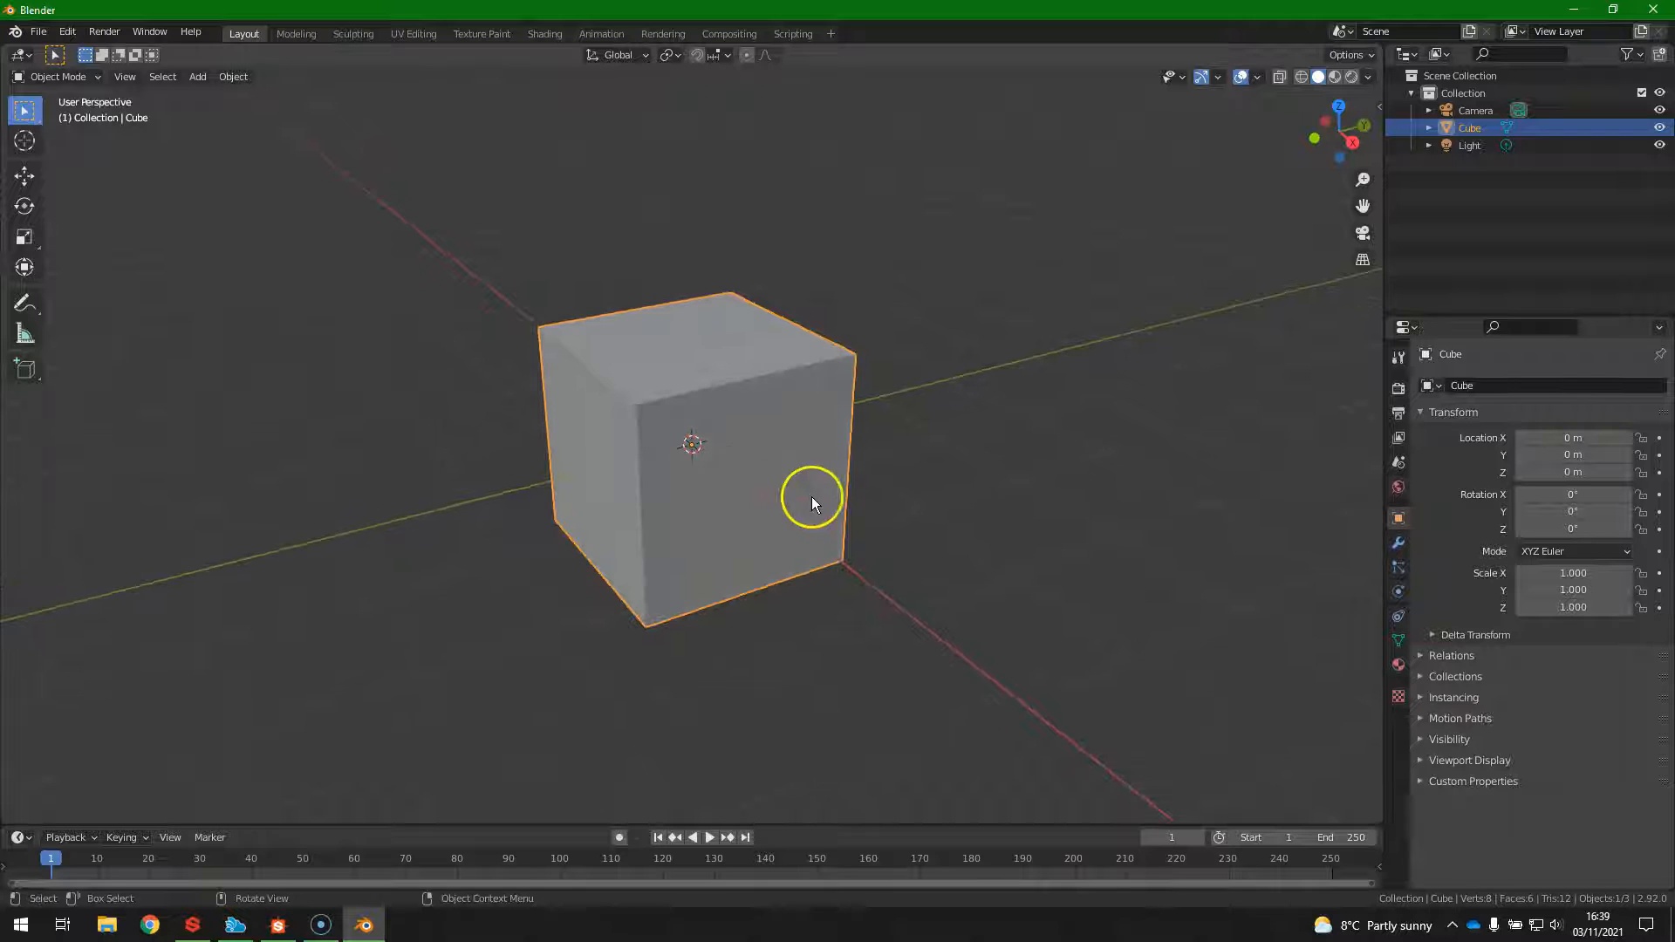
pyautogui.press('s')
pyautogui.press('z')
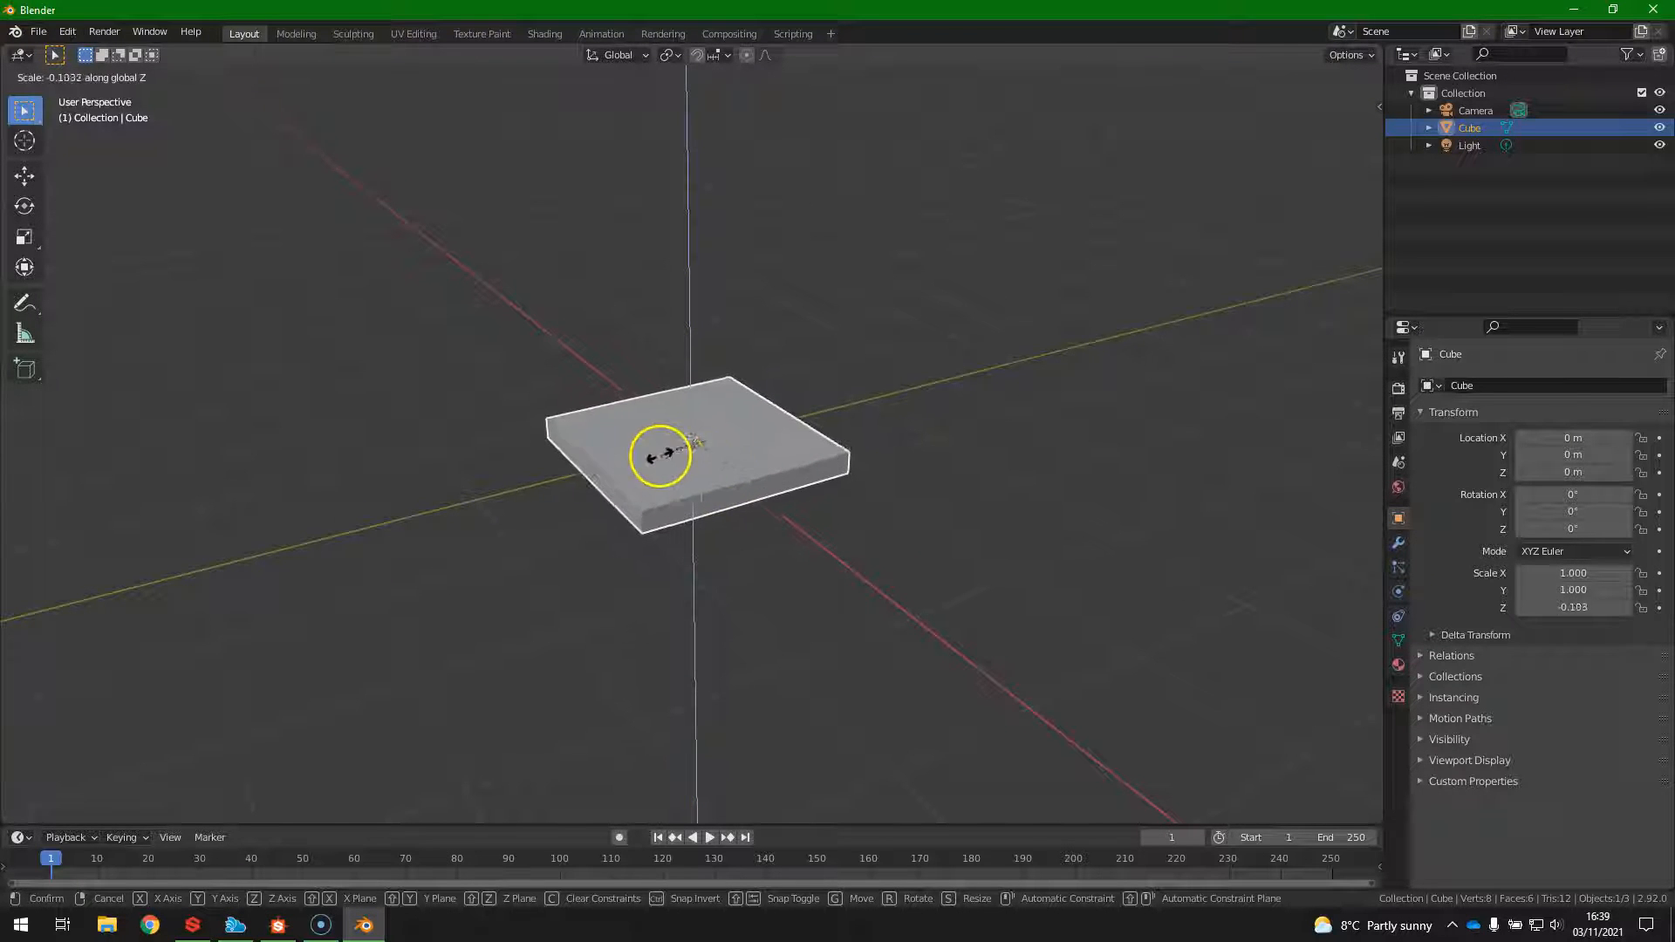
pyautogui.click(693, 449)
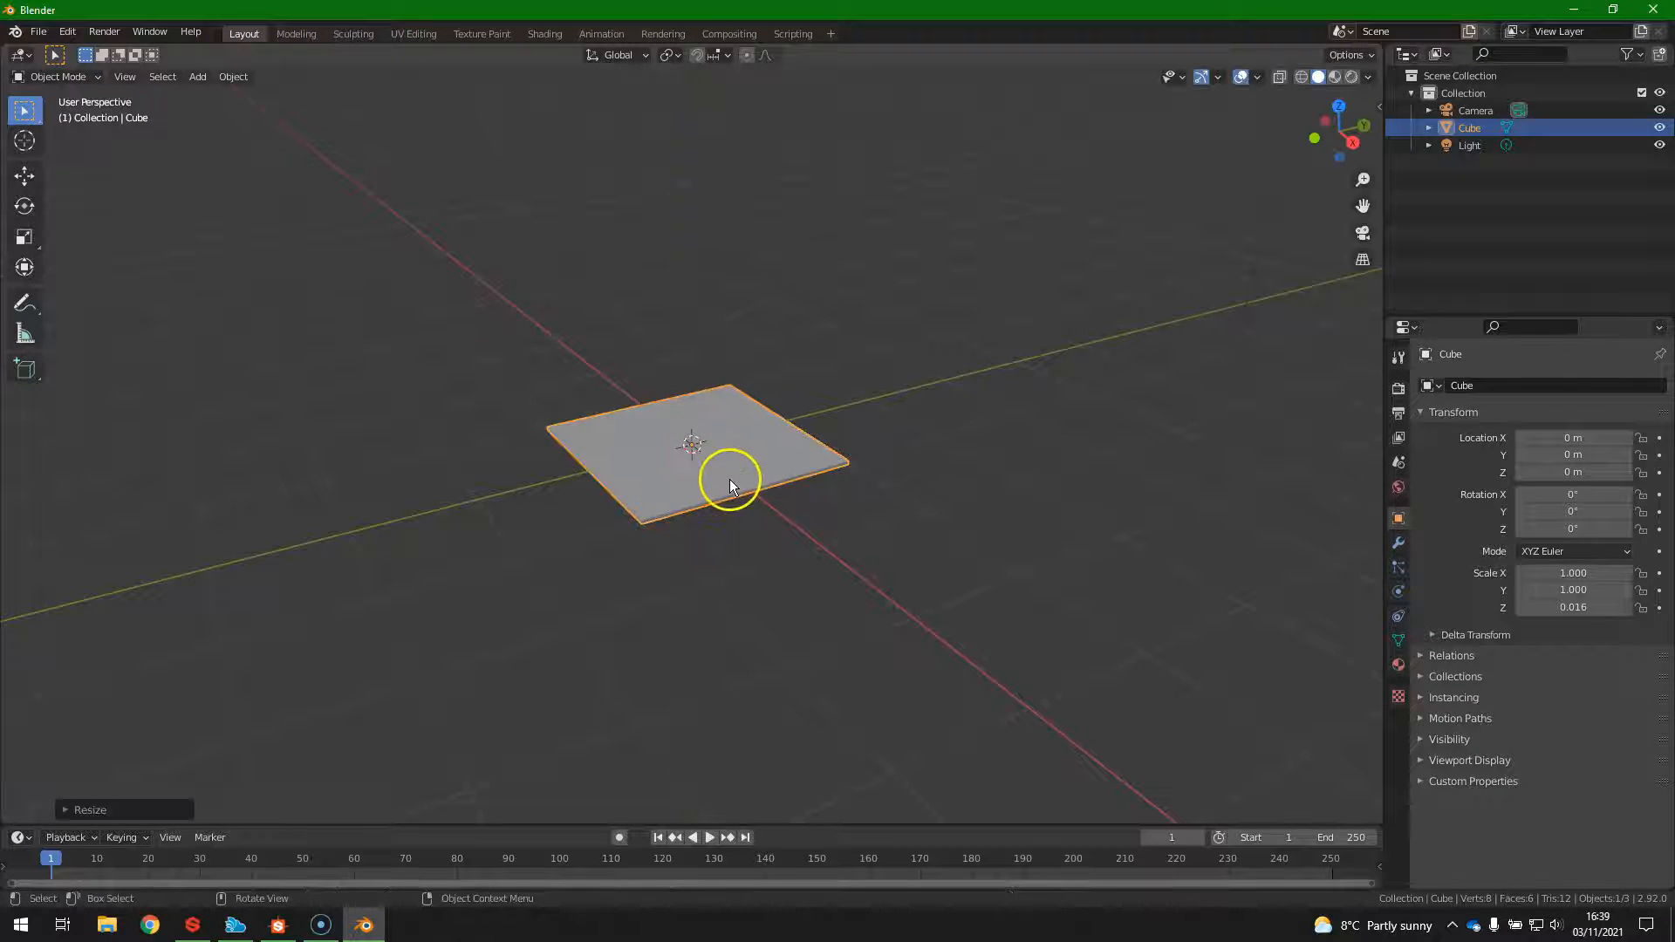
# Scale the flattened cube up uniformly to about 2.494 in X and Y and thin it along Z to about 0.015.
pyautogui.press('s')
pyautogui.click(797, 512)
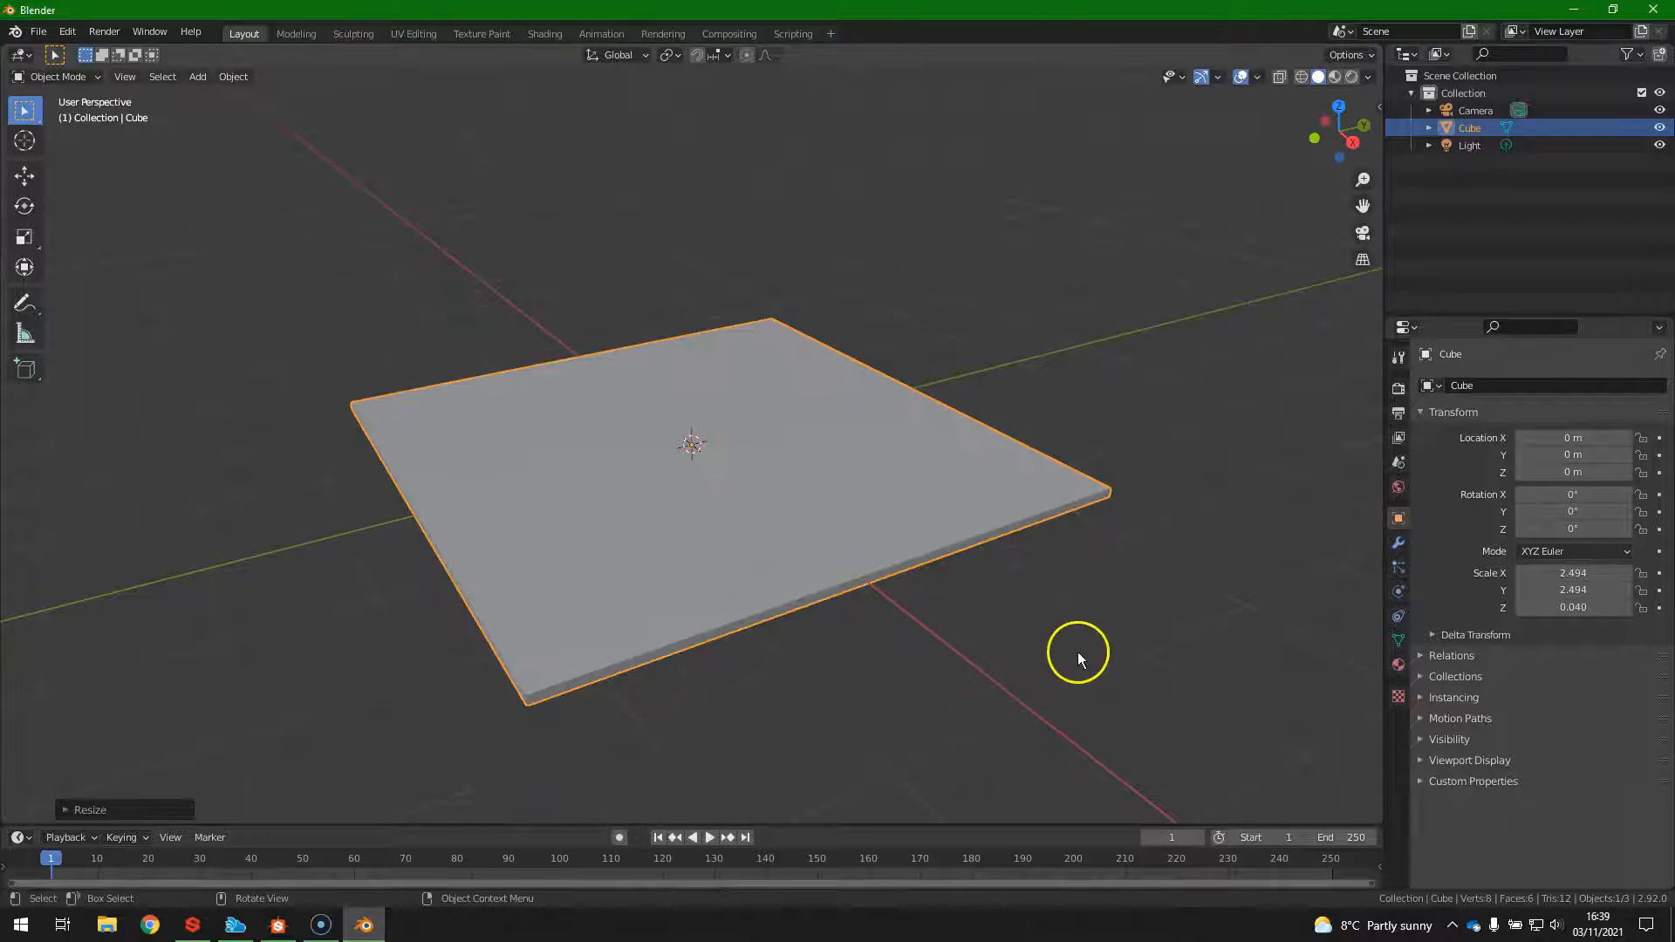
pyautogui.press('s')
pyautogui.press('z')
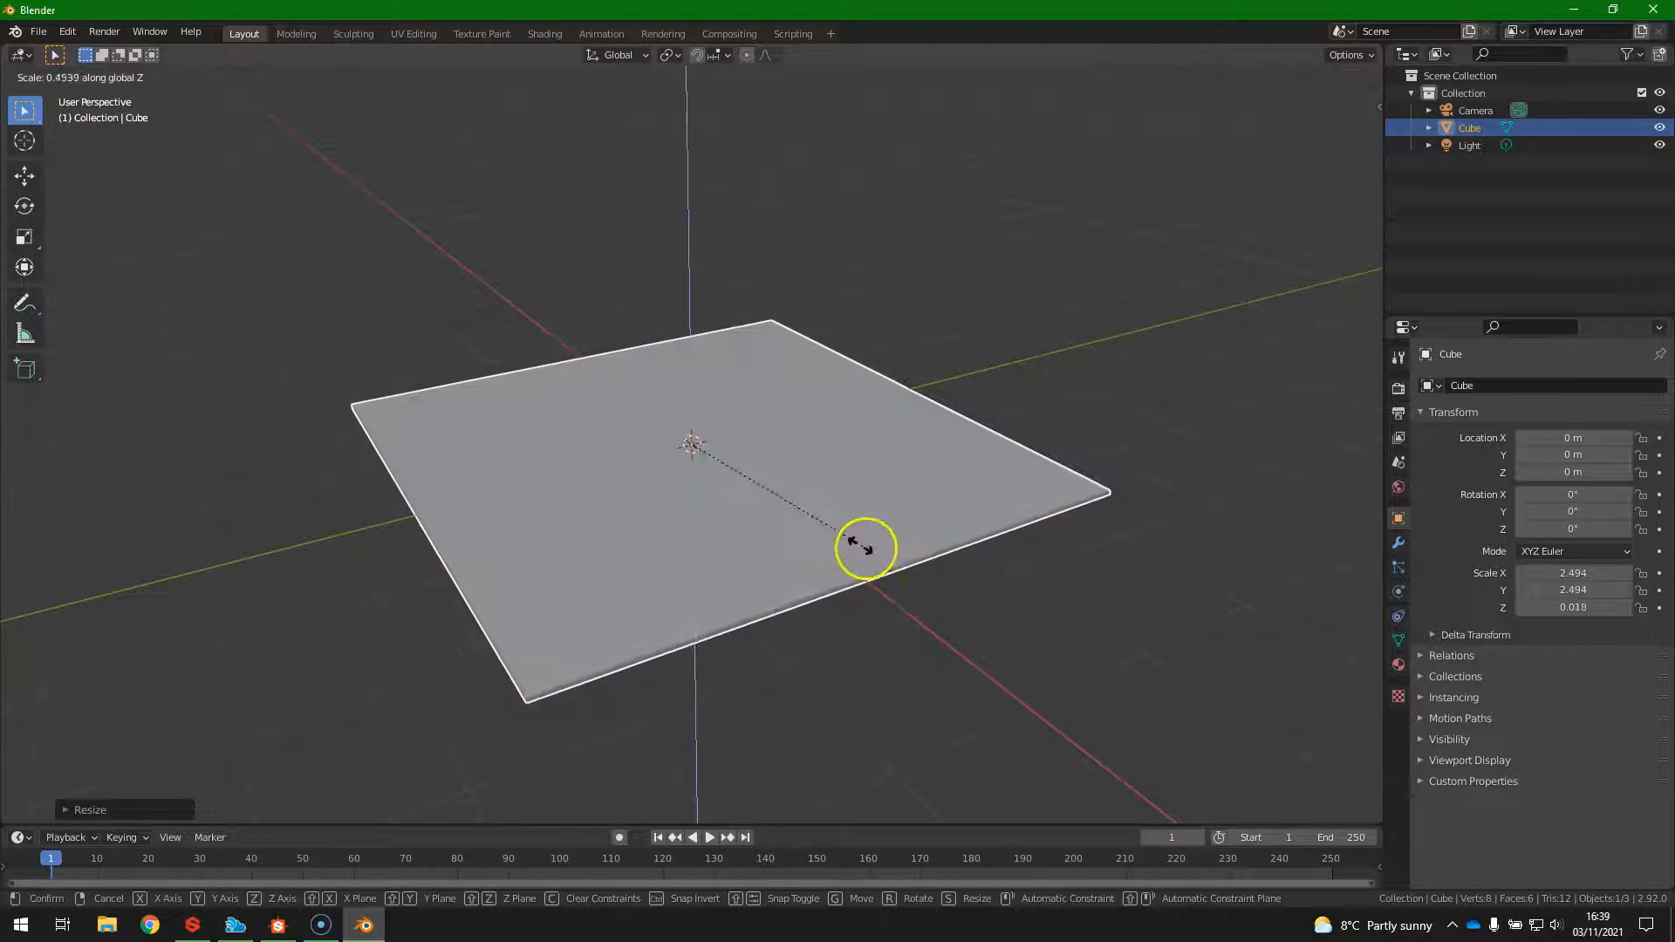
pyautogui.click(826, 531)
pyautogui.hotkey('alt', 'a')
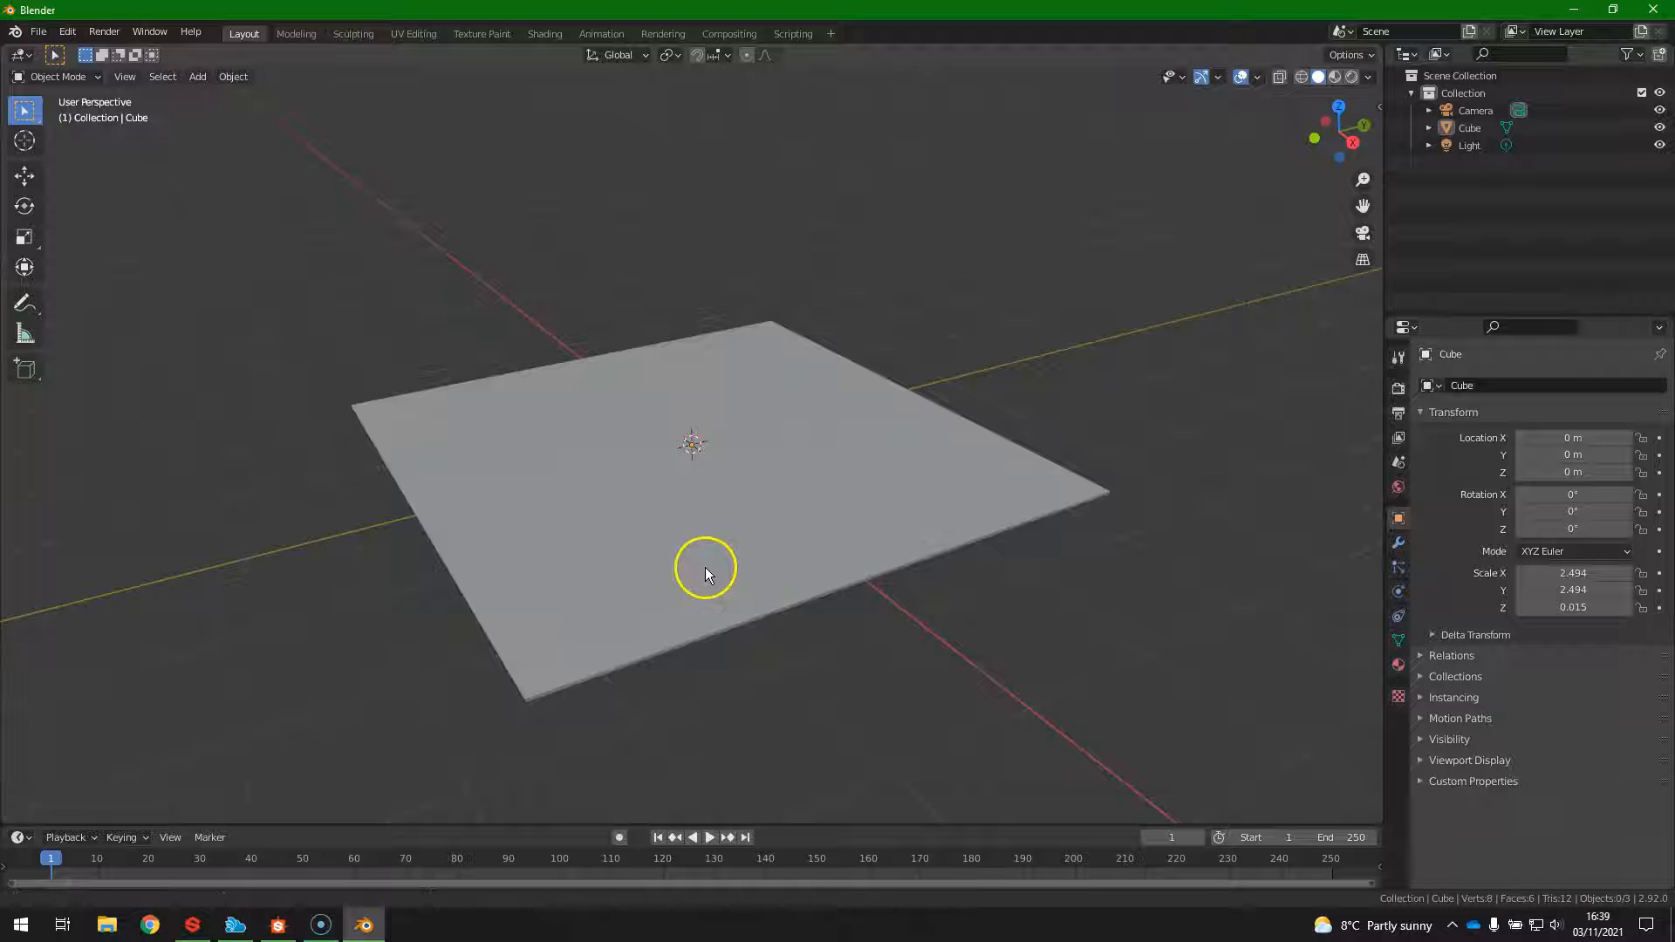
# Open the slab's material in the Shading workspace with a taller node editor, and move the Material Output node farther from the Principled BSDF.
pyautogui.moveTo(705, 574); pyautogui.dragTo(730, 547, button='middle')
pyautogui.click(854, 496)
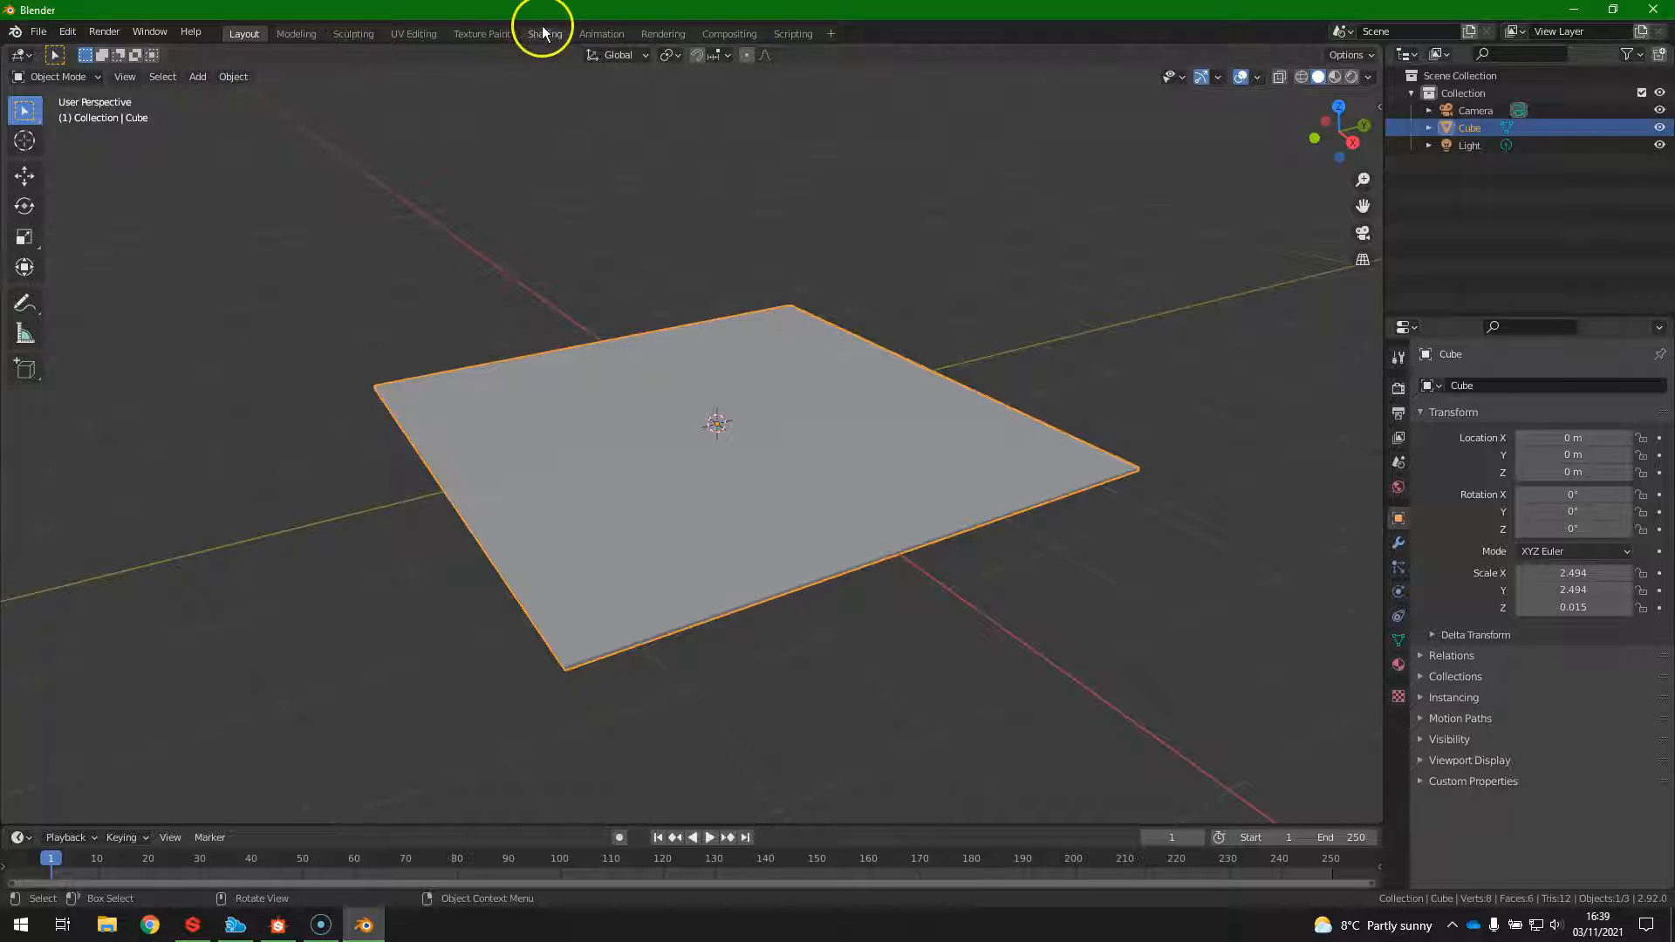
pyautogui.click(544, 33)
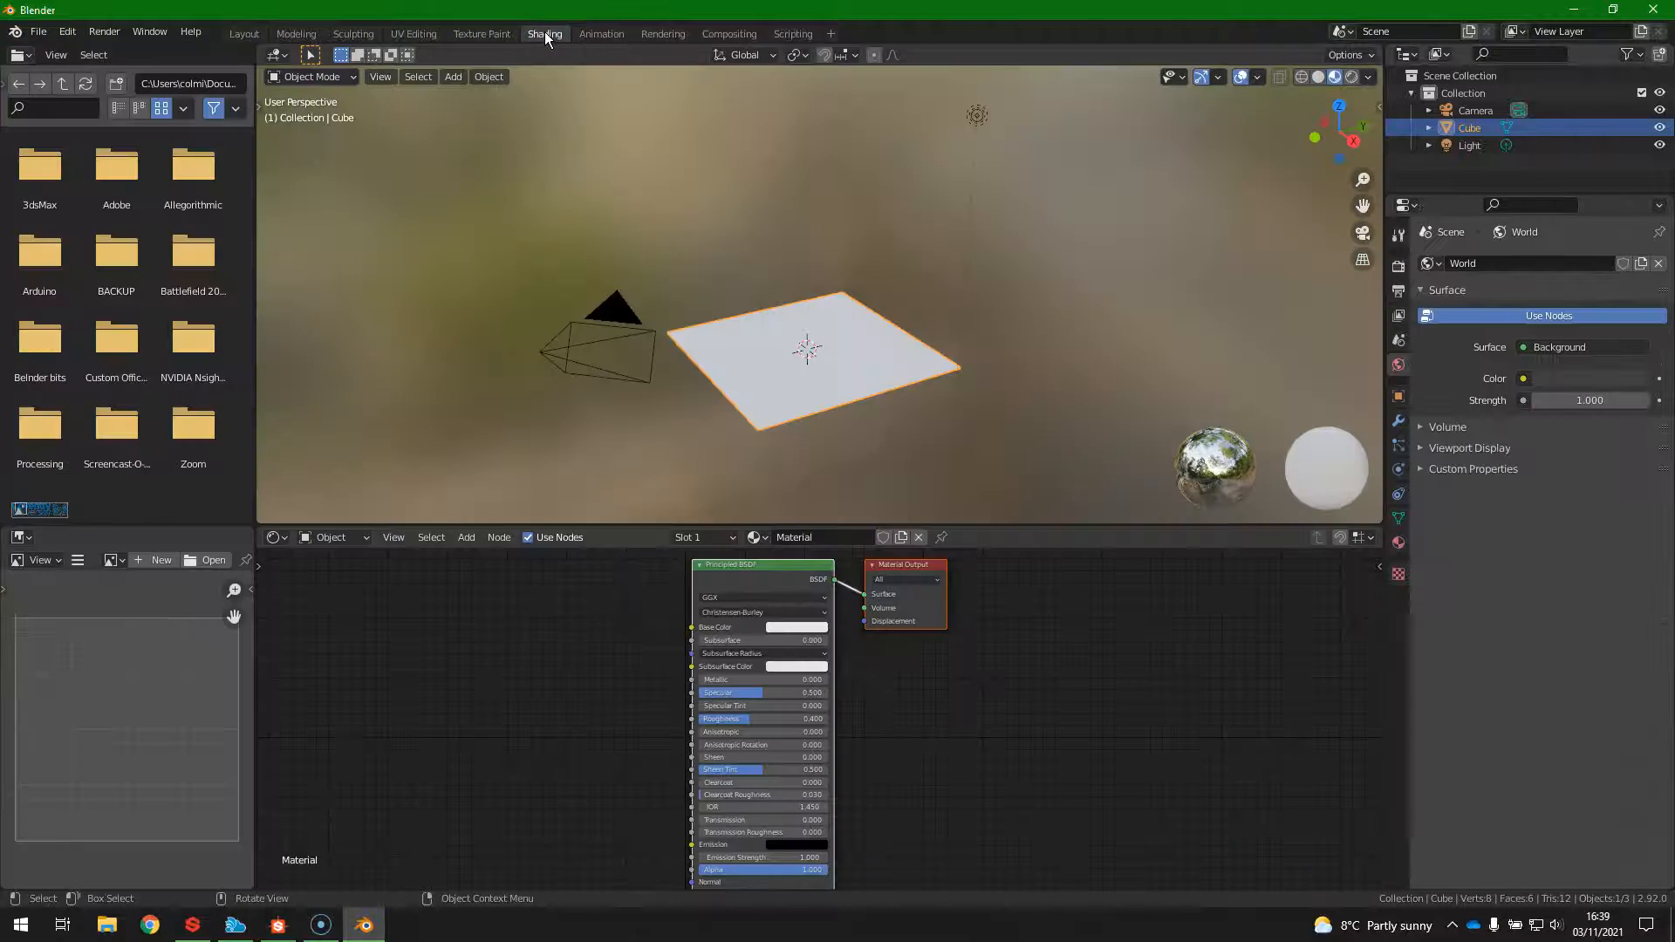
pyautogui.moveTo(954, 523); pyautogui.dragTo(952, 389)
pyautogui.moveTo(763, 504); pyautogui.dragTo(807, 489, button='middle')
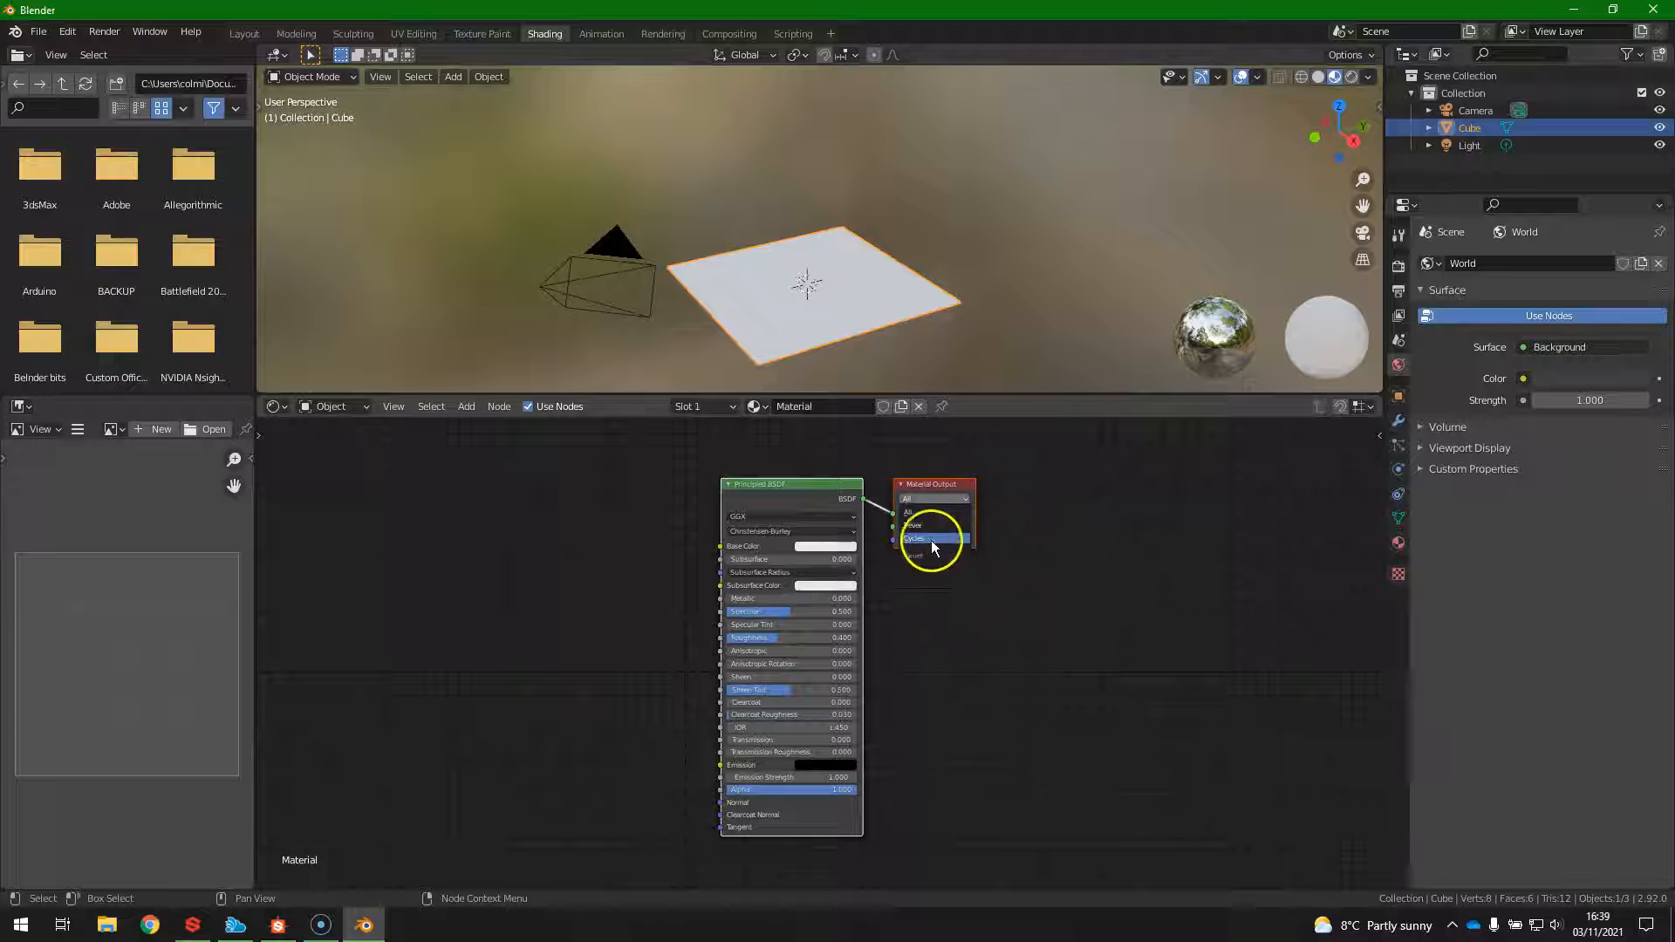
pyautogui.moveTo(930, 485); pyautogui.dragTo(977, 472)
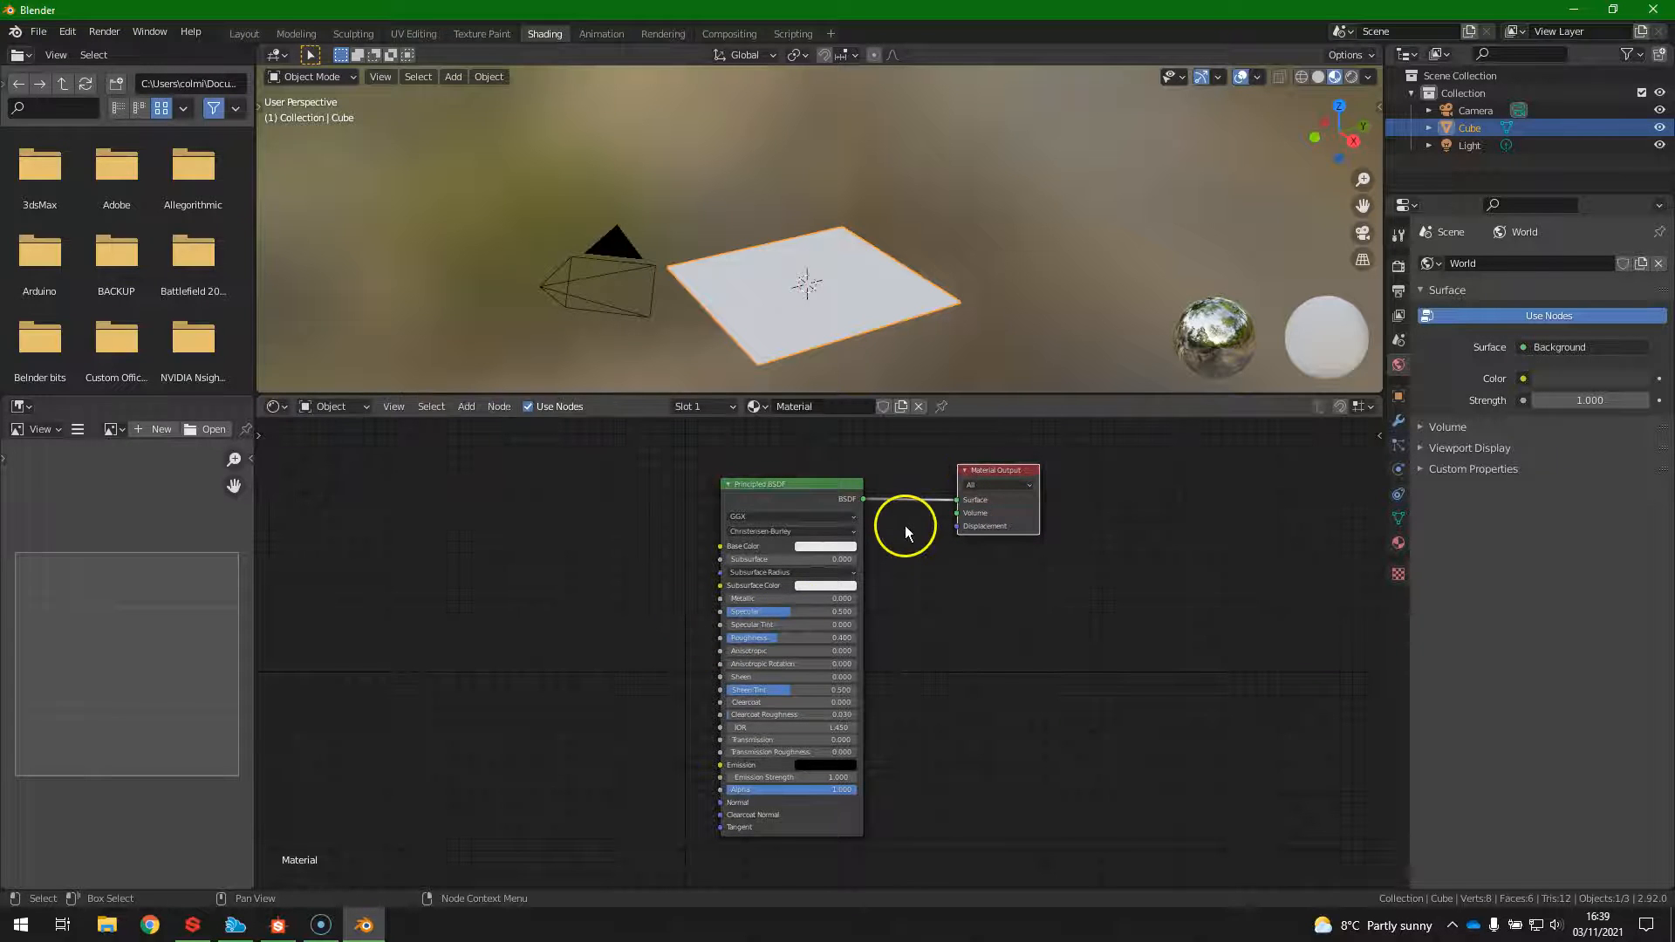
# Compare the Principled BSDF node with the Base Material node and its connections in Substance Designer's graph.
pyautogui.scroll(2, 765, 493)
pyautogui.moveTo(796, 479); pyautogui.dragTo(823, 637, button='middle')
pyautogui.scroll(2, 741, 555)
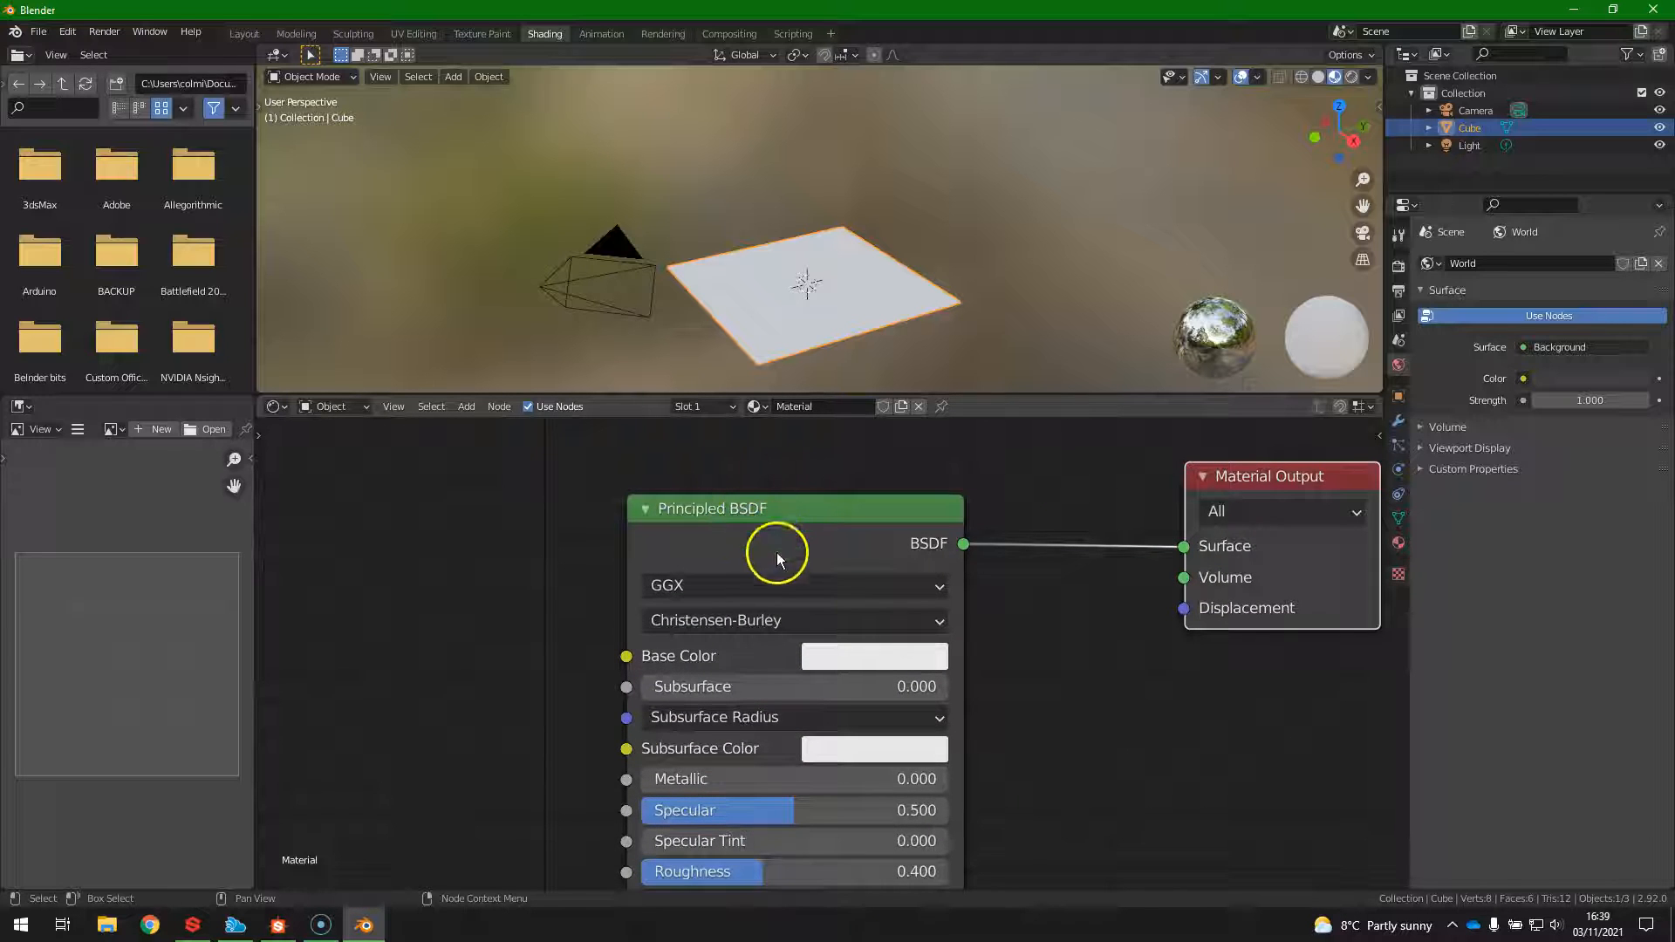
pyautogui.click(795, 515)
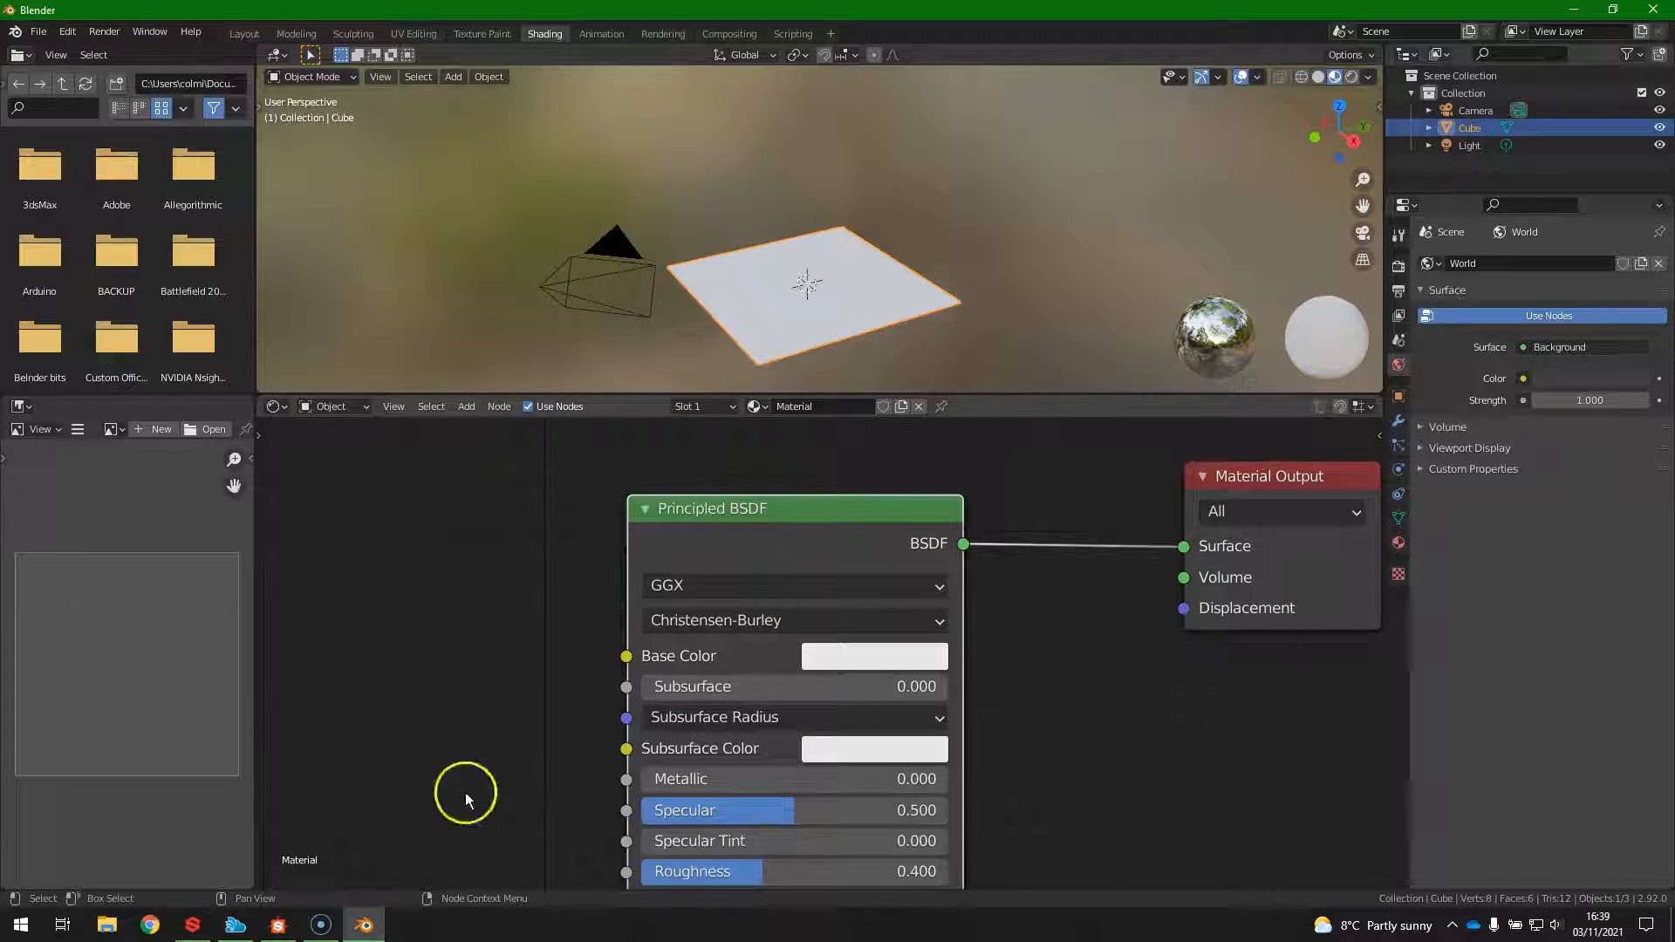
pyautogui.click(277, 926)
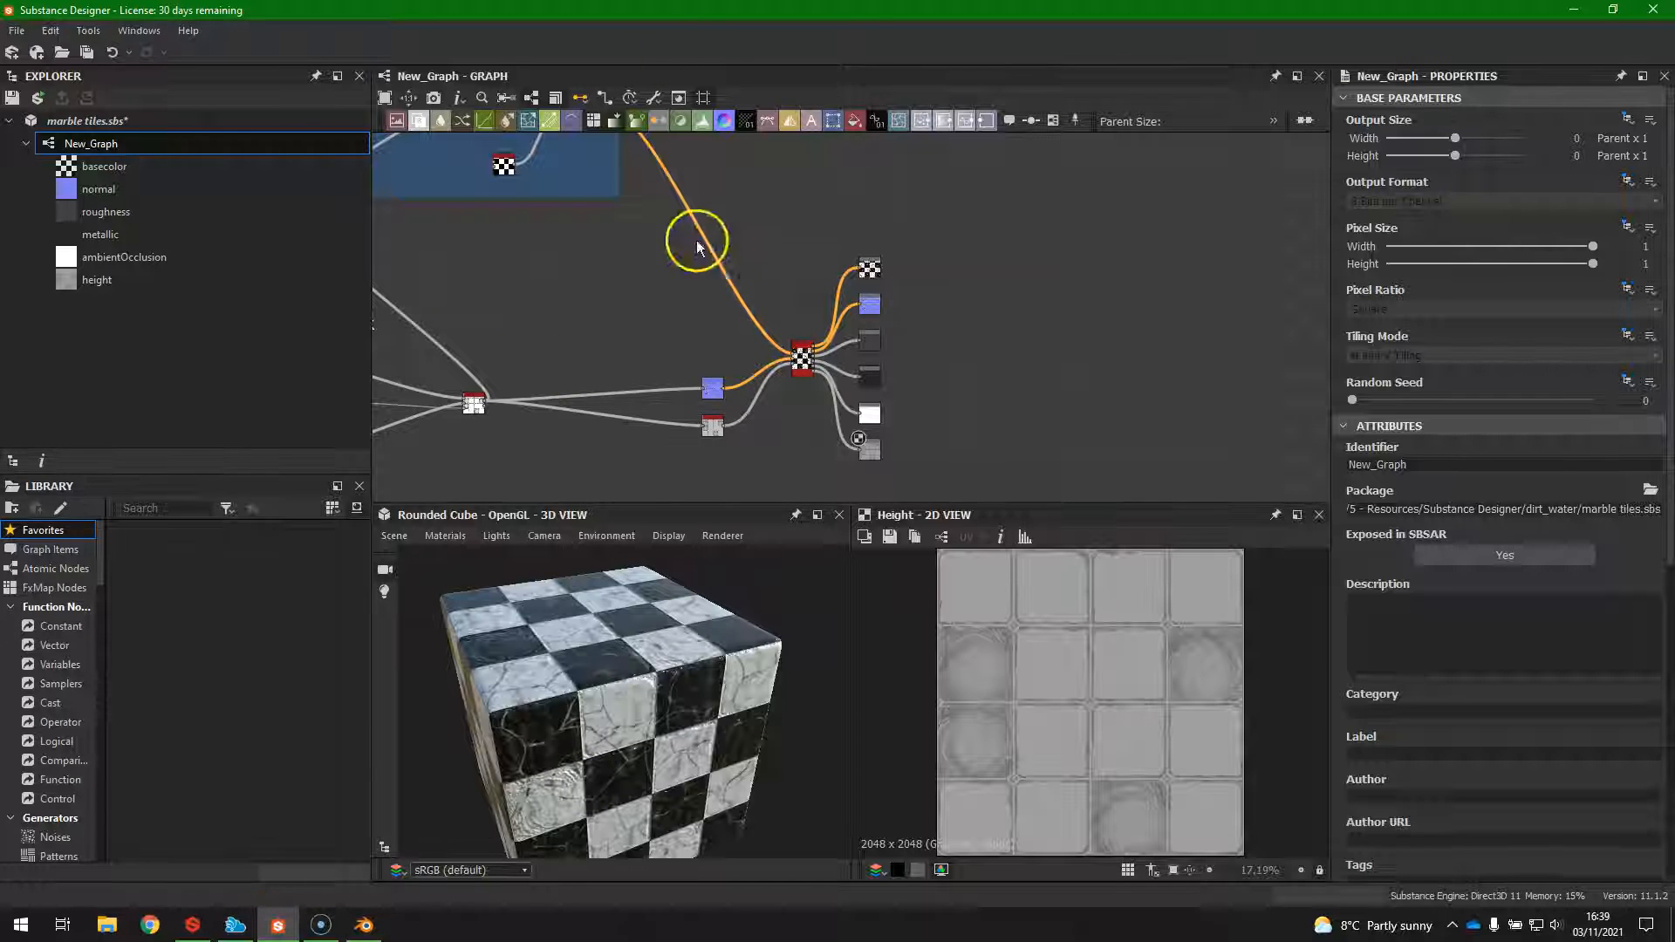
pyautogui.scroll(5, 800, 347)
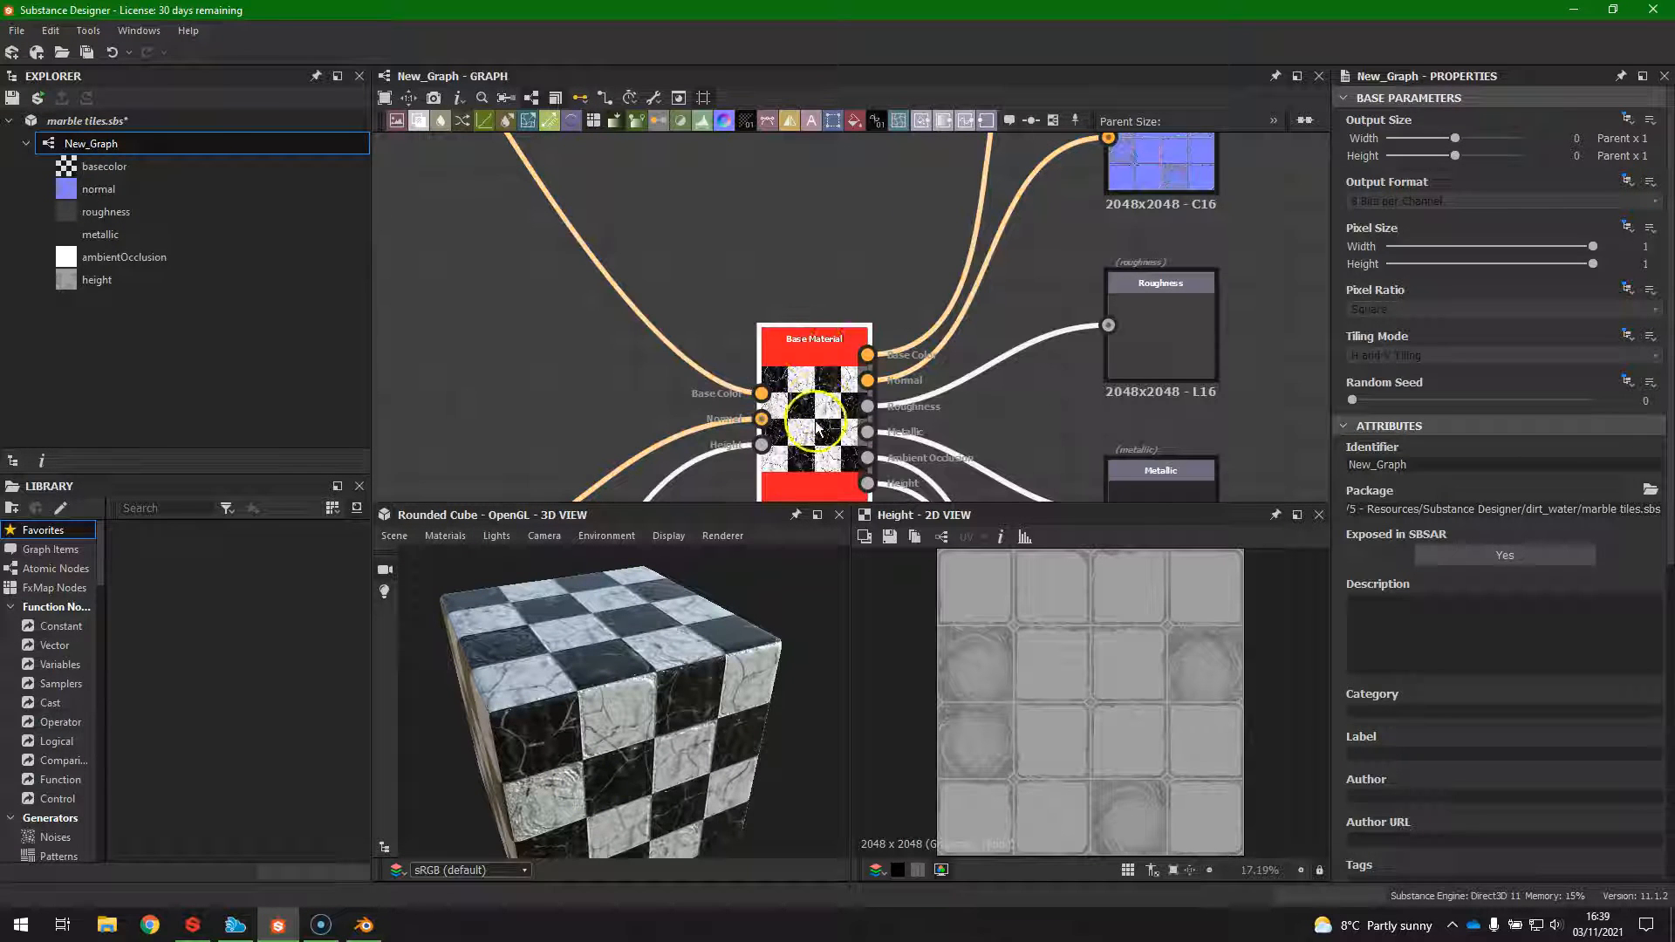
pyautogui.click(787, 410)
pyautogui.scroll(-5, 809, 414)
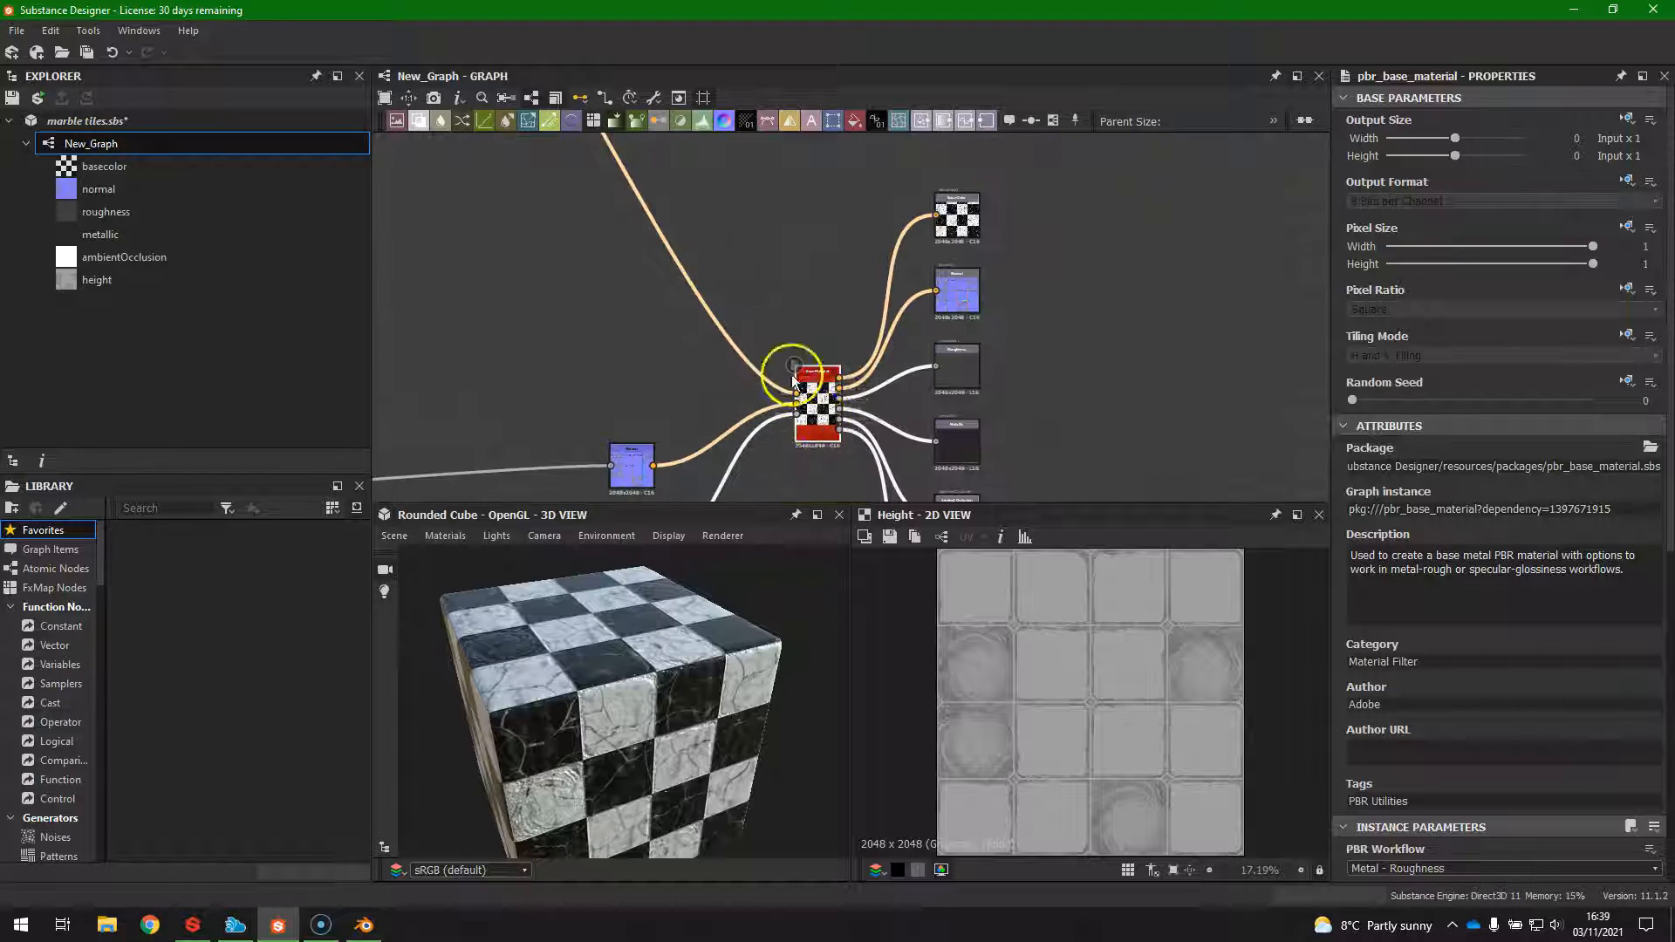
pyautogui.scroll(1, 829, 414)
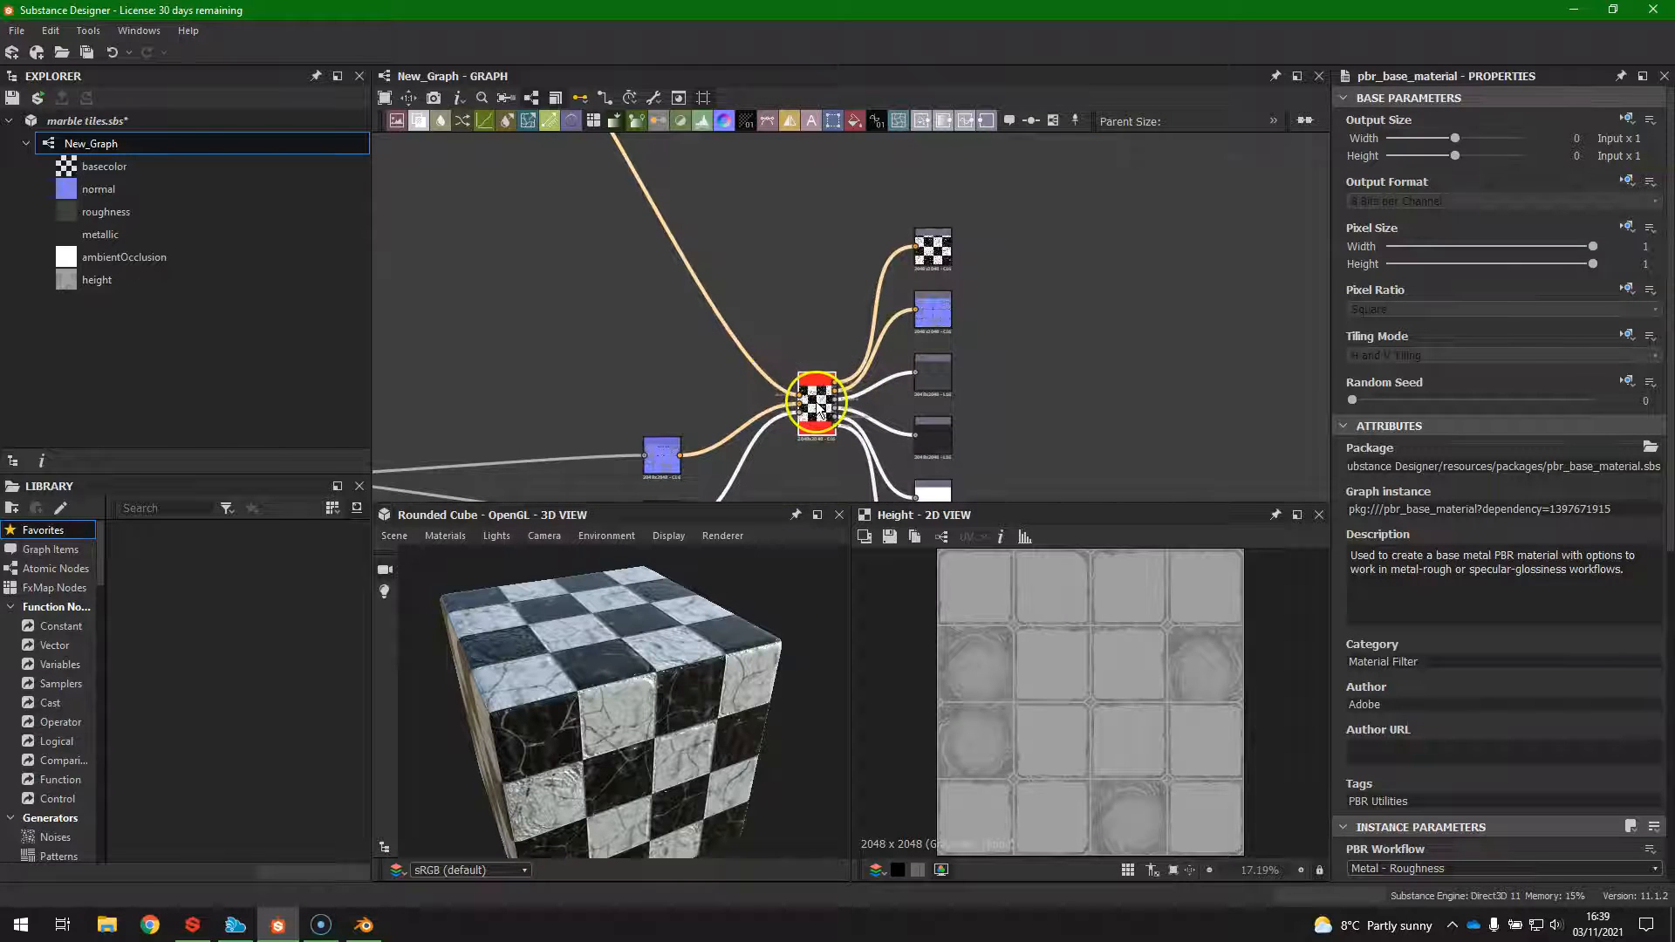
# Return to Blender and examine the Principled BSDF node's inputs from Base Color through Metallic and Roughness down to Normal.
pyautogui.click(368, 928)
pyautogui.moveTo(794, 513)
pyautogui.mouseDown()
pyautogui.moveTo(748, 512)
pyautogui.moveTo(785, 502)
pyautogui.mouseUp()
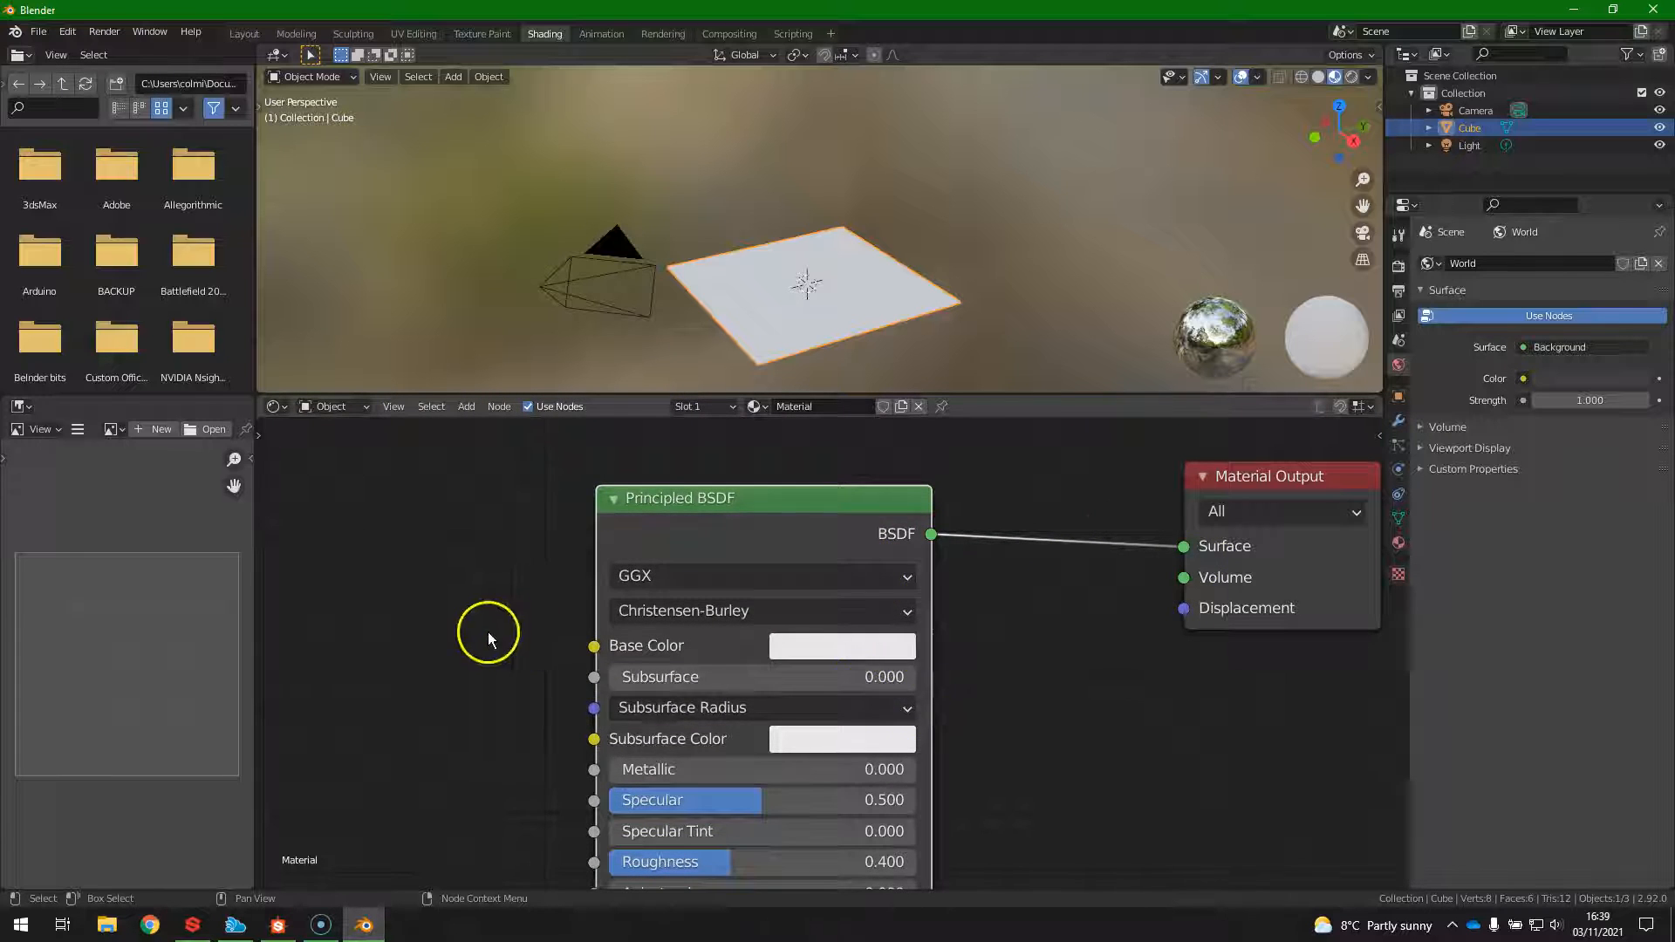
pyautogui.scroll(-2, 489, 672)
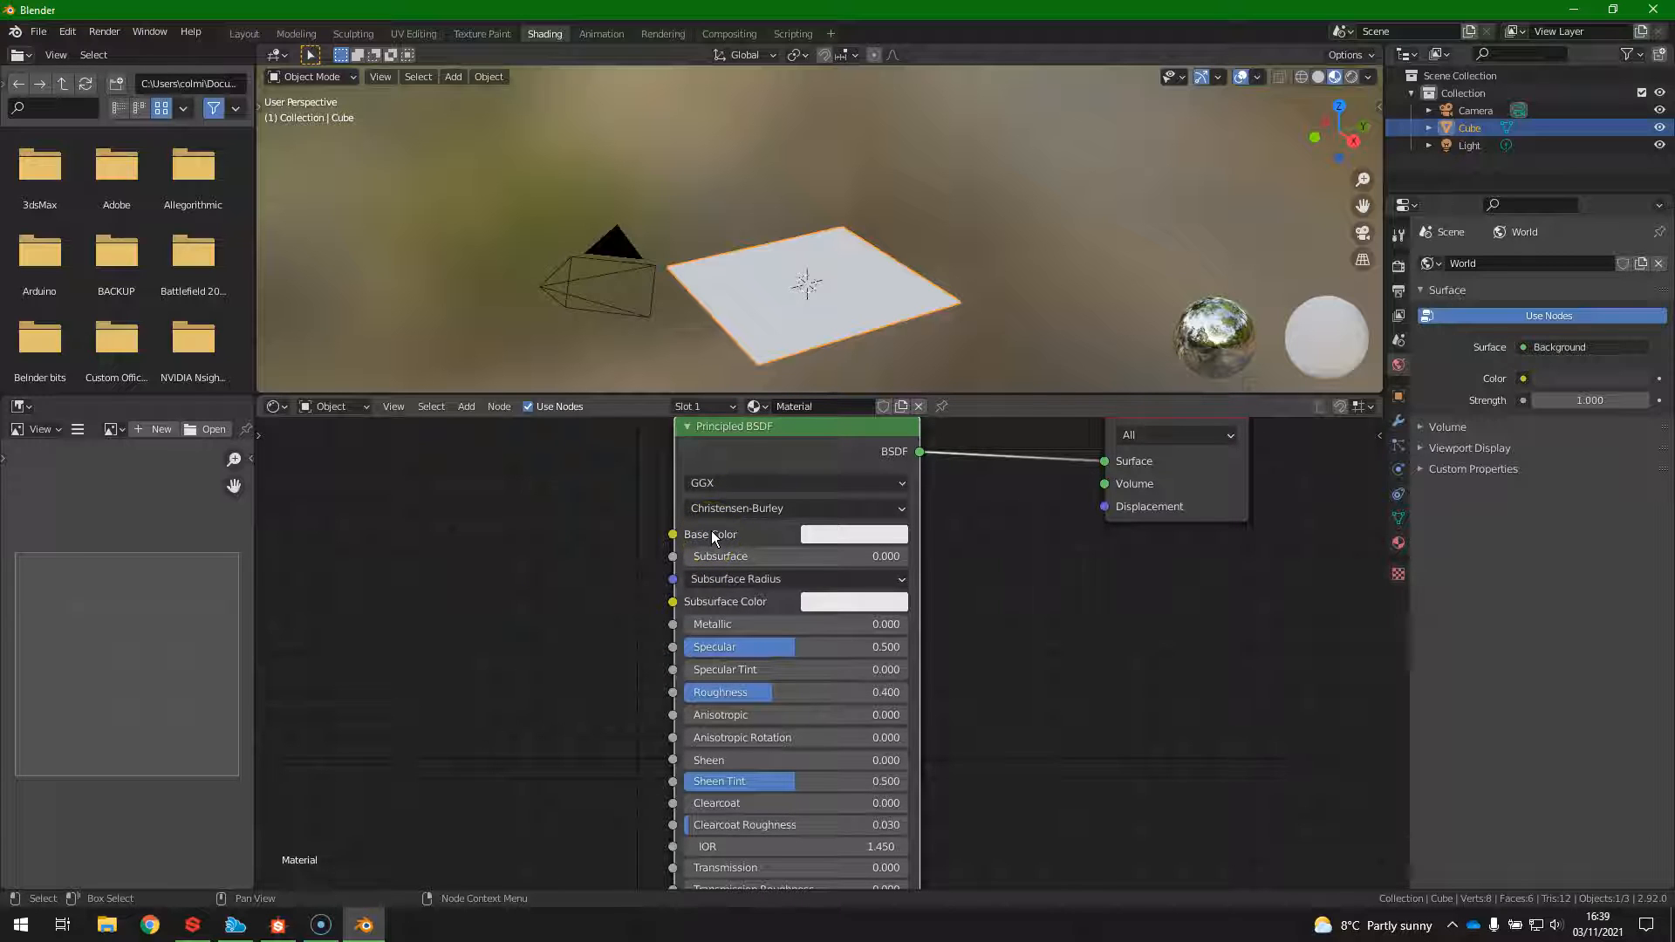
pyautogui.scroll(2, 711, 531)
pyautogui.click(660, 489)
pyautogui.click(682, 567)
pyautogui.moveTo(535, 696); pyautogui.dragTo(587, 591, button='middle')
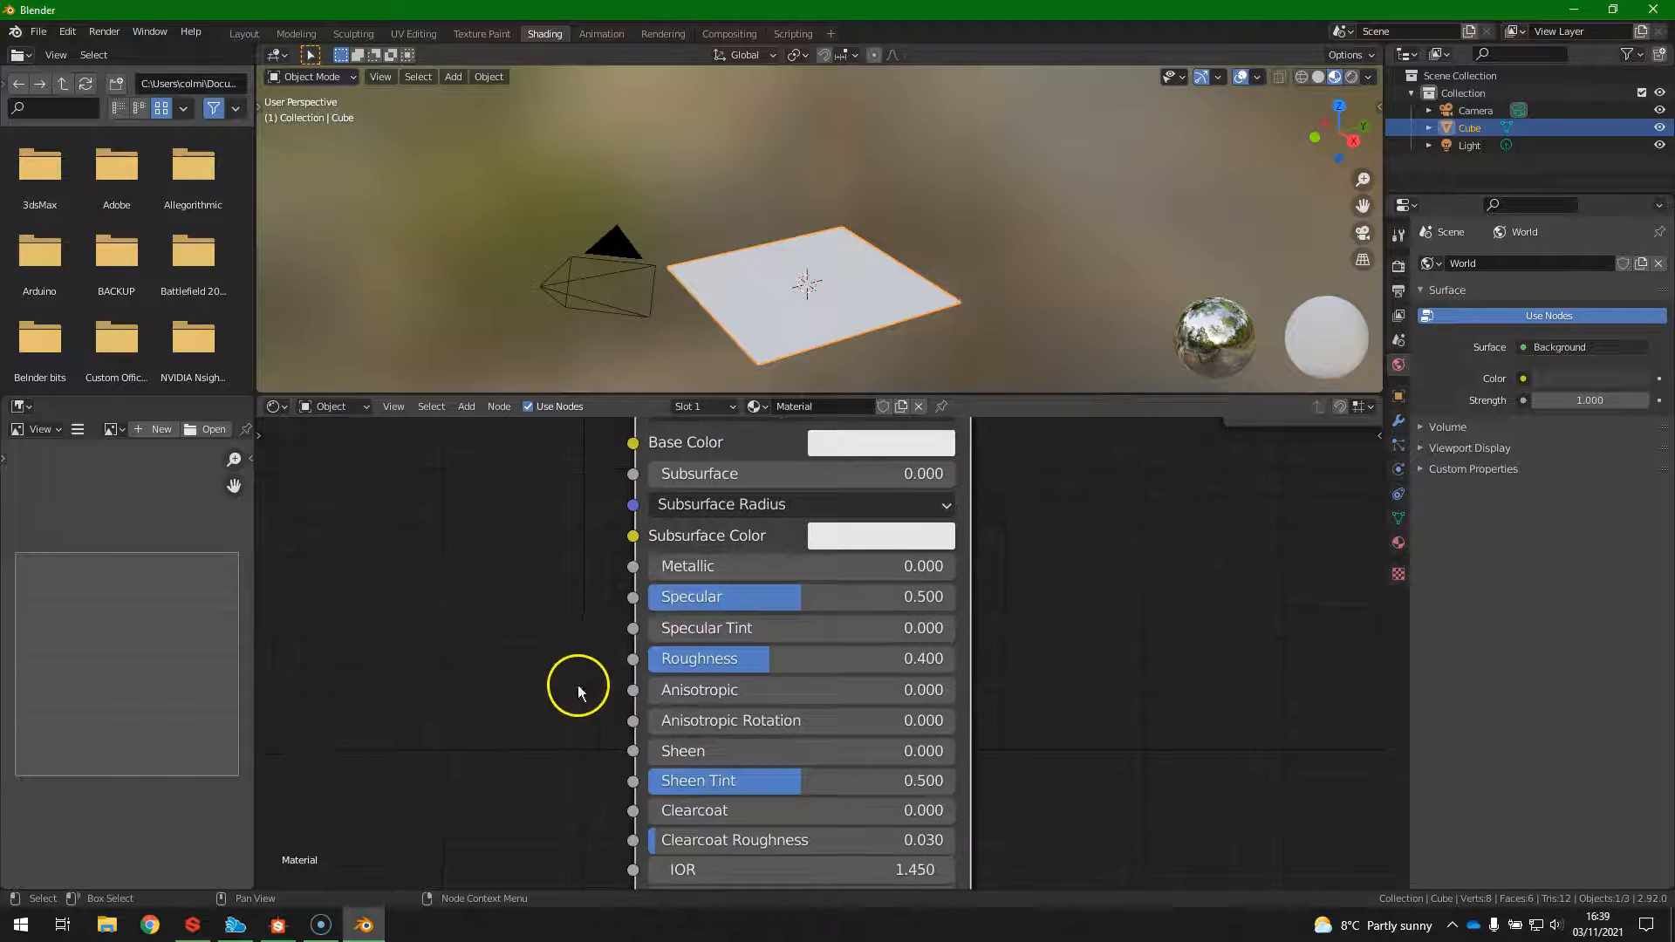
pyautogui.moveTo(572, 685); pyautogui.dragTo(658, 622, button='middle')
pyautogui.moveTo(584, 710); pyautogui.dragTo(592, 563, button='middle')
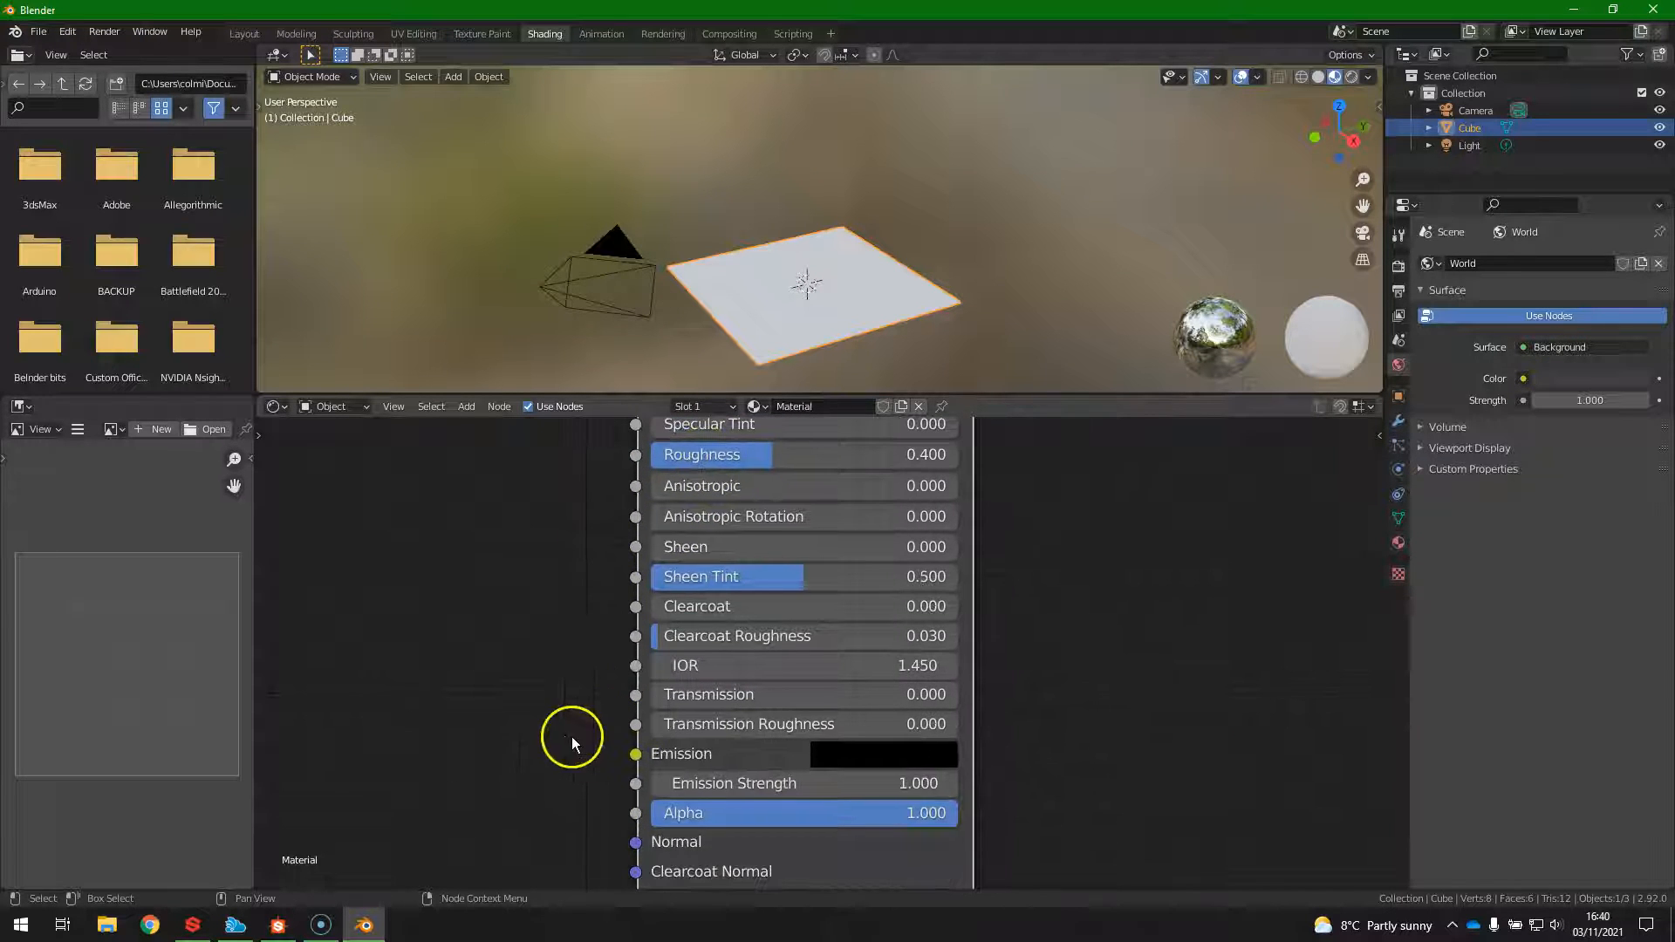
pyautogui.moveTo(565, 725); pyautogui.dragTo(546, 679, button='middle')
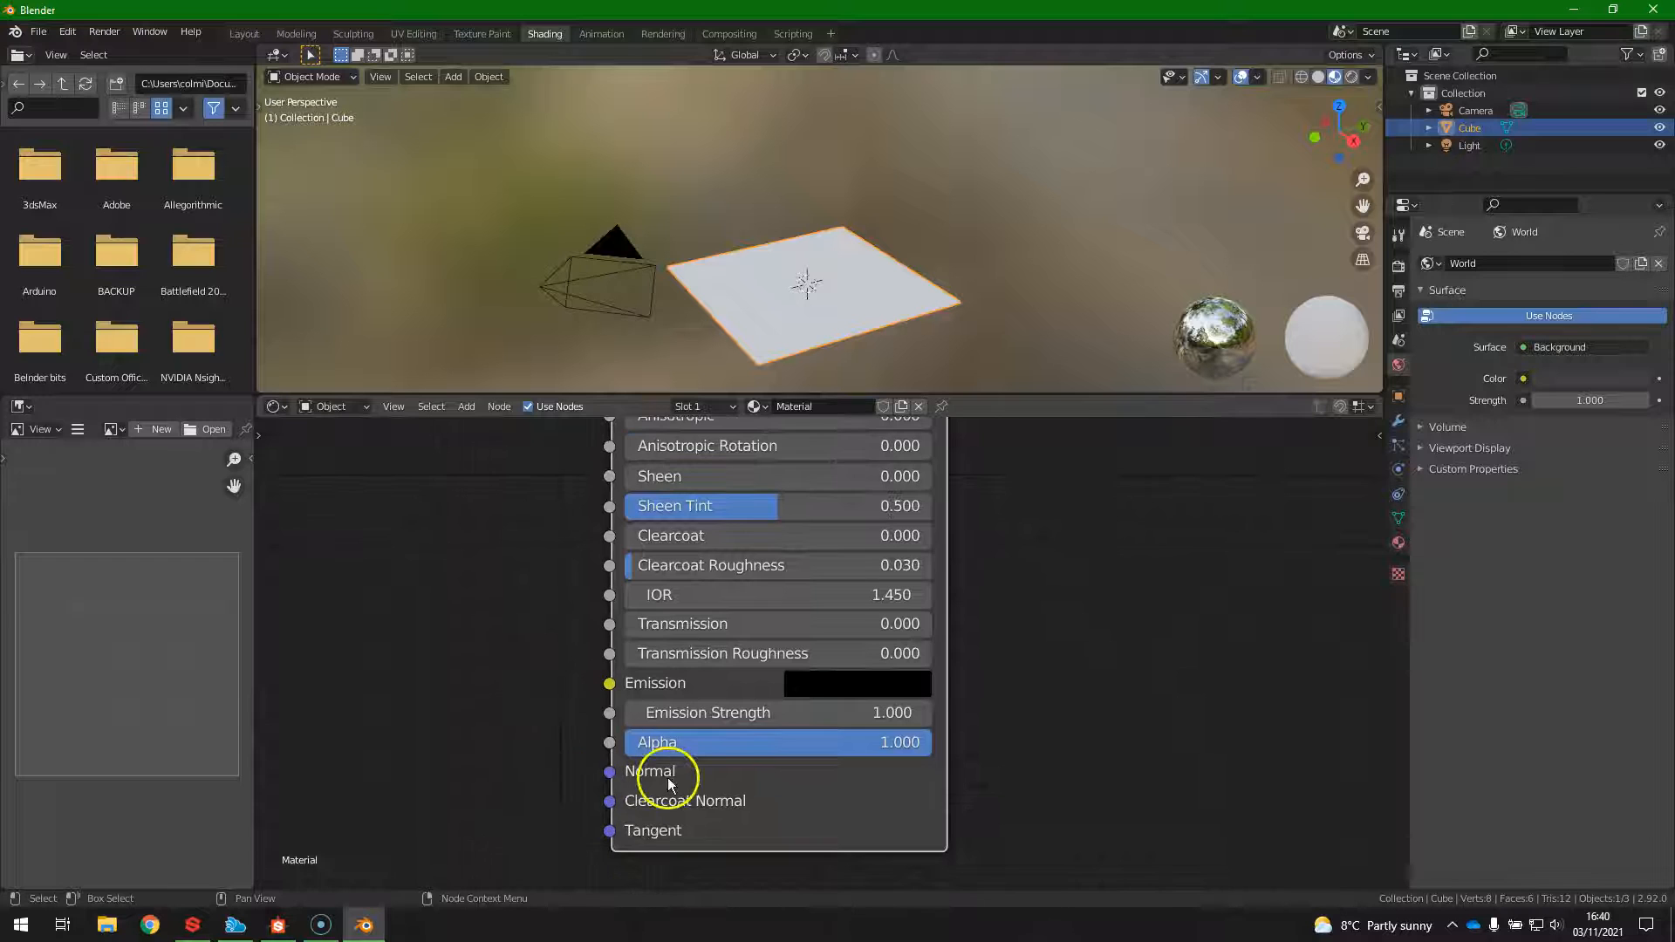
pyautogui.scroll(-3, 513, 679)
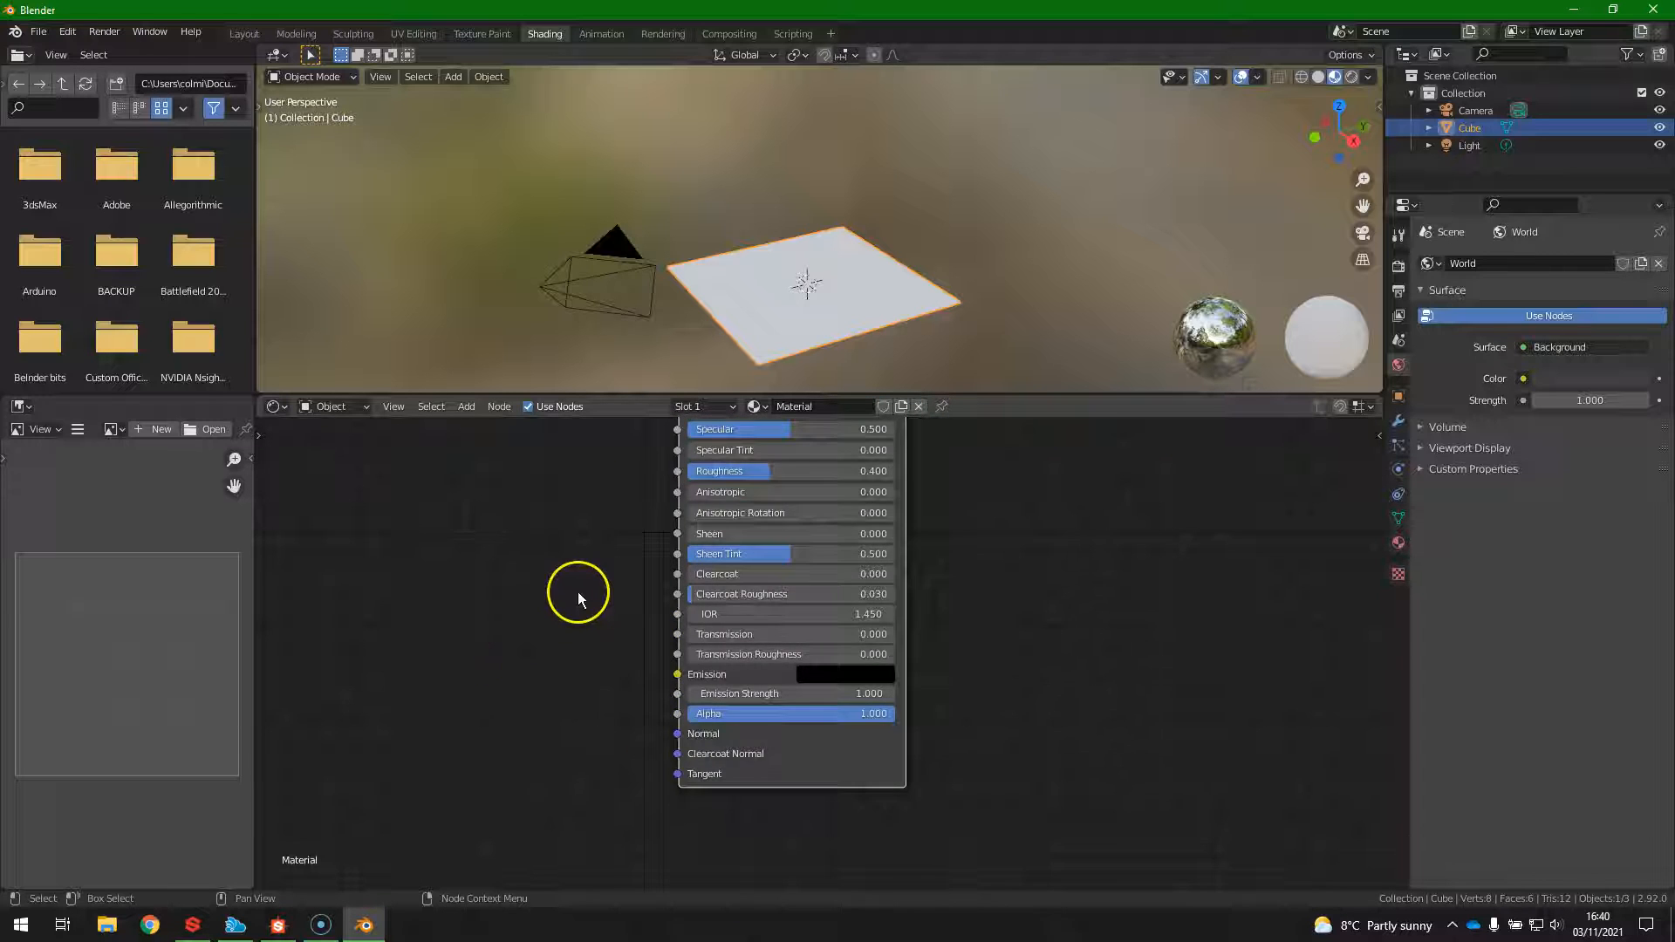
pyautogui.moveTo(608, 531); pyautogui.dragTo(668, 679, button='middle')
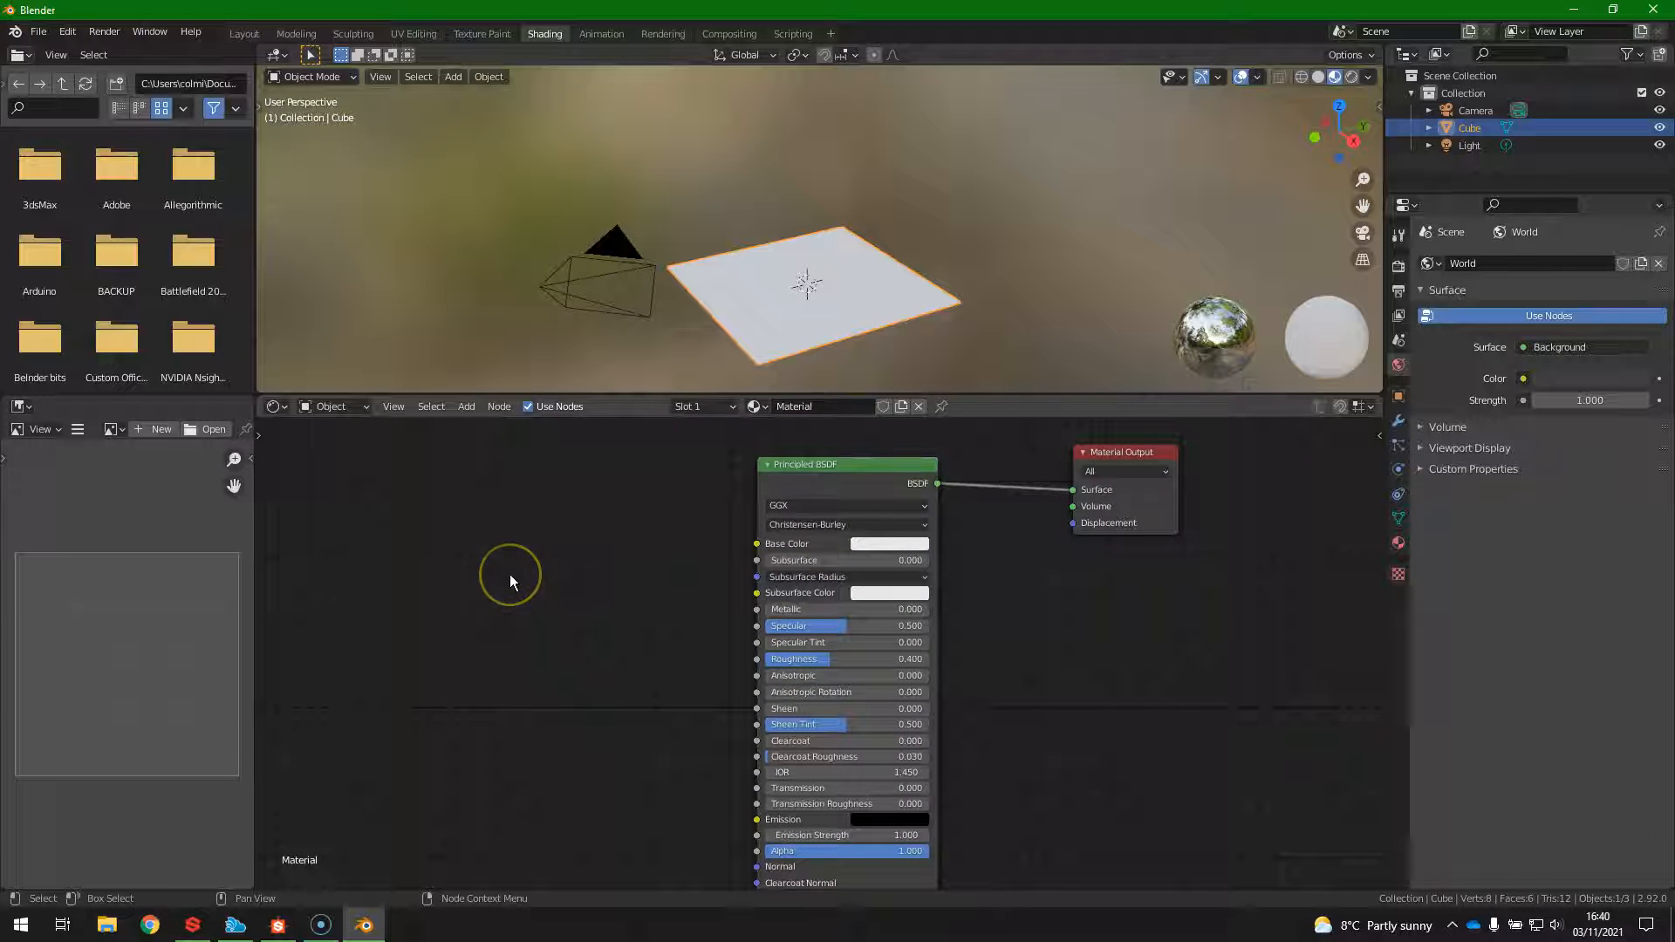
# Add an Image Texture node to the slab's material, placed ahead of the Principled BSDF node.
pyautogui.hotkey('shift', 'a')
pyautogui.click(509, 574)
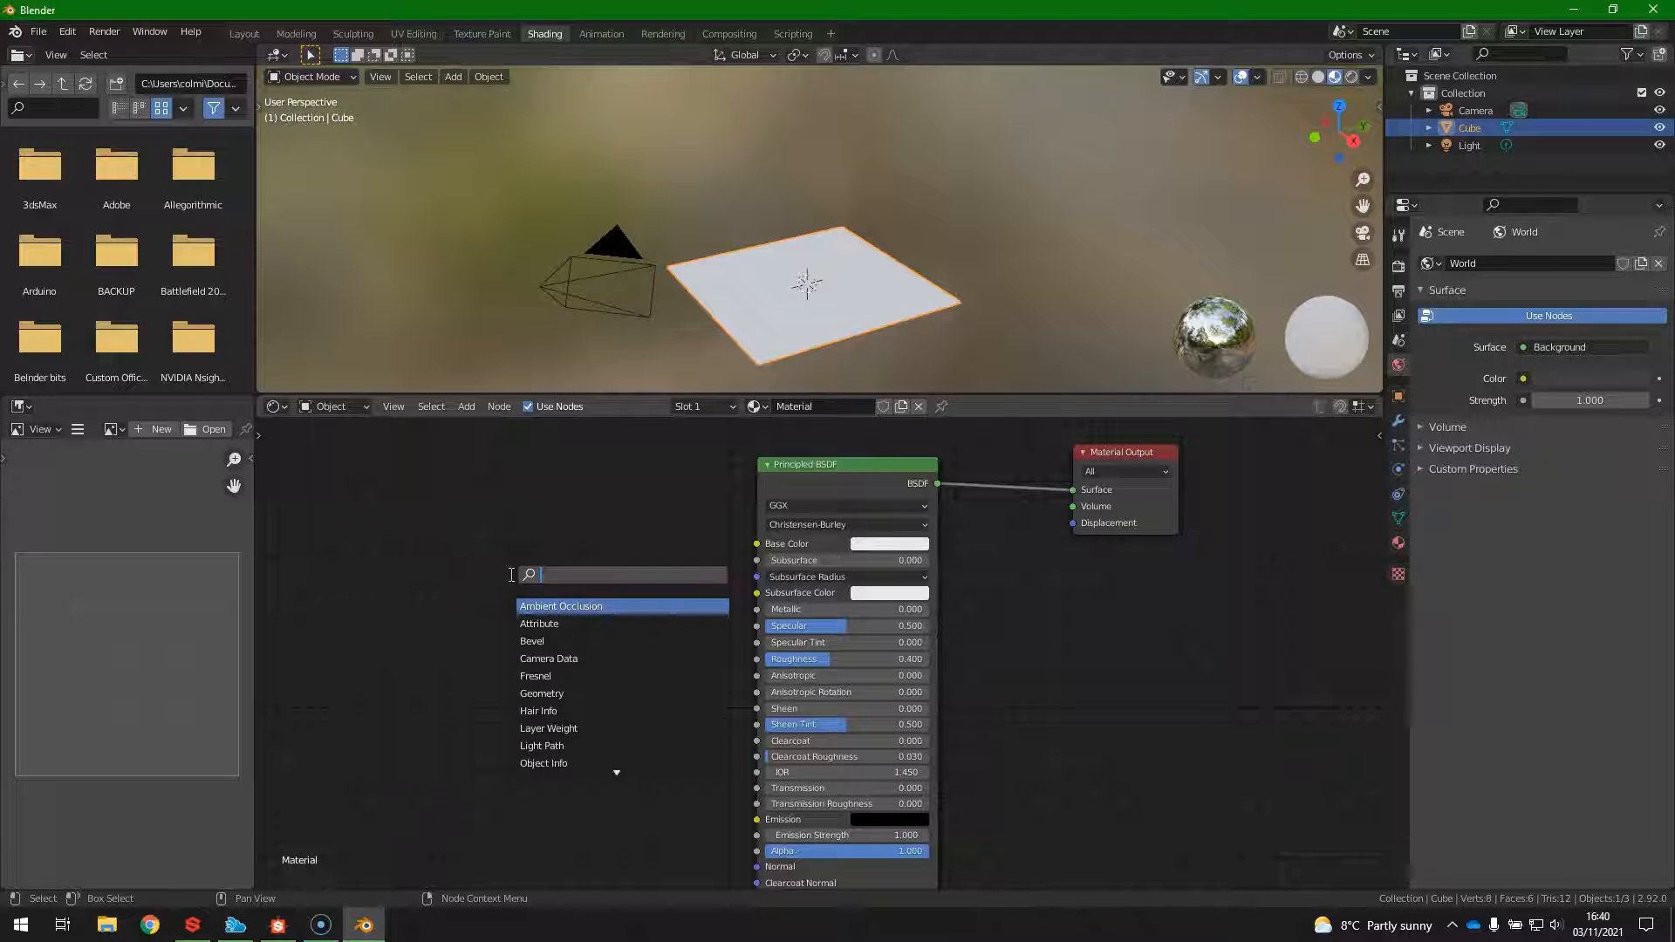
pyautogui.write('image')
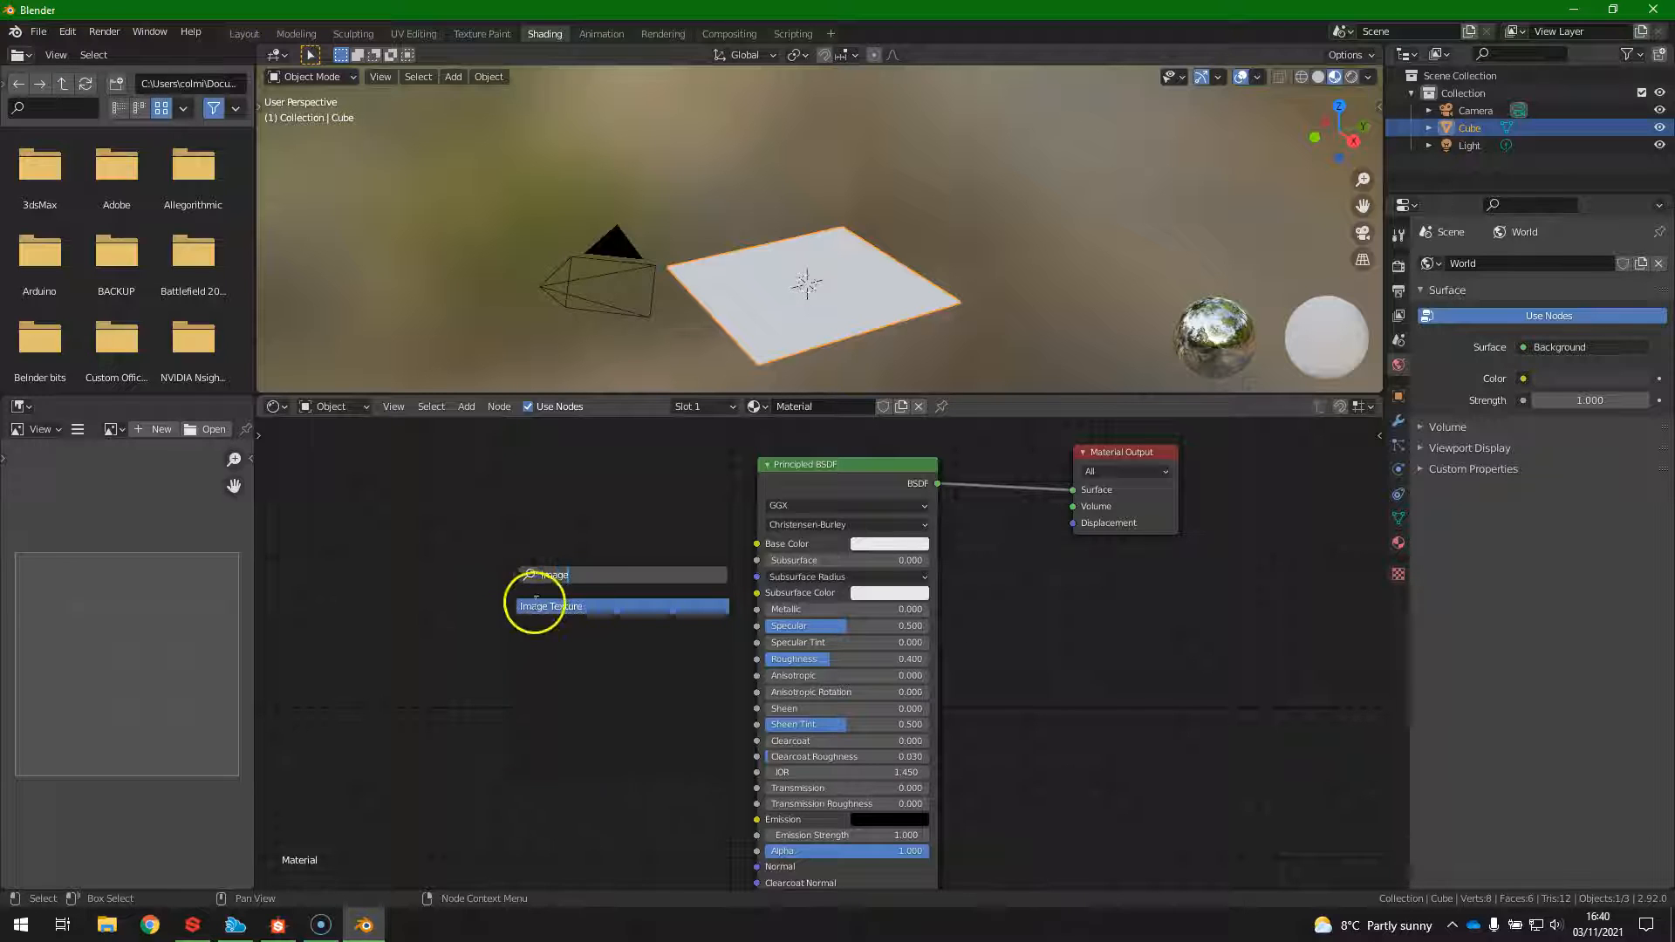
pyautogui.click(558, 607)
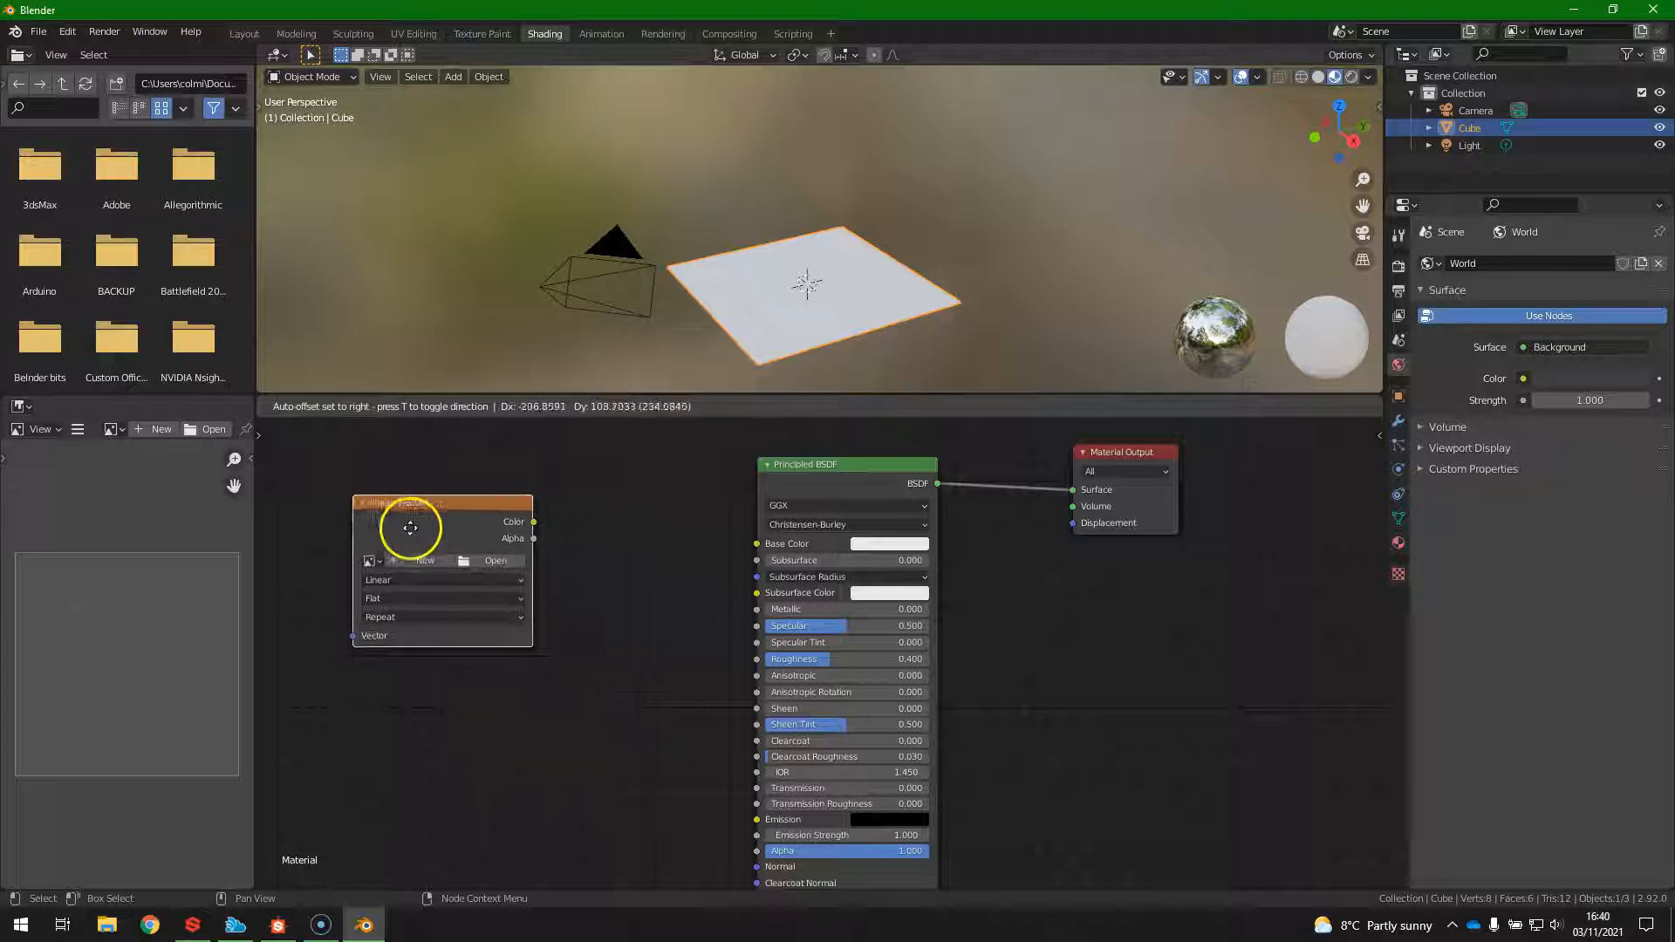
pyautogui.click(361, 524)
# Load New_Graph_basecolor.png from the Desktop's marble tile maps folder into the Image Texture node and connect its Color to Base Color.
pyautogui.click(429, 558)
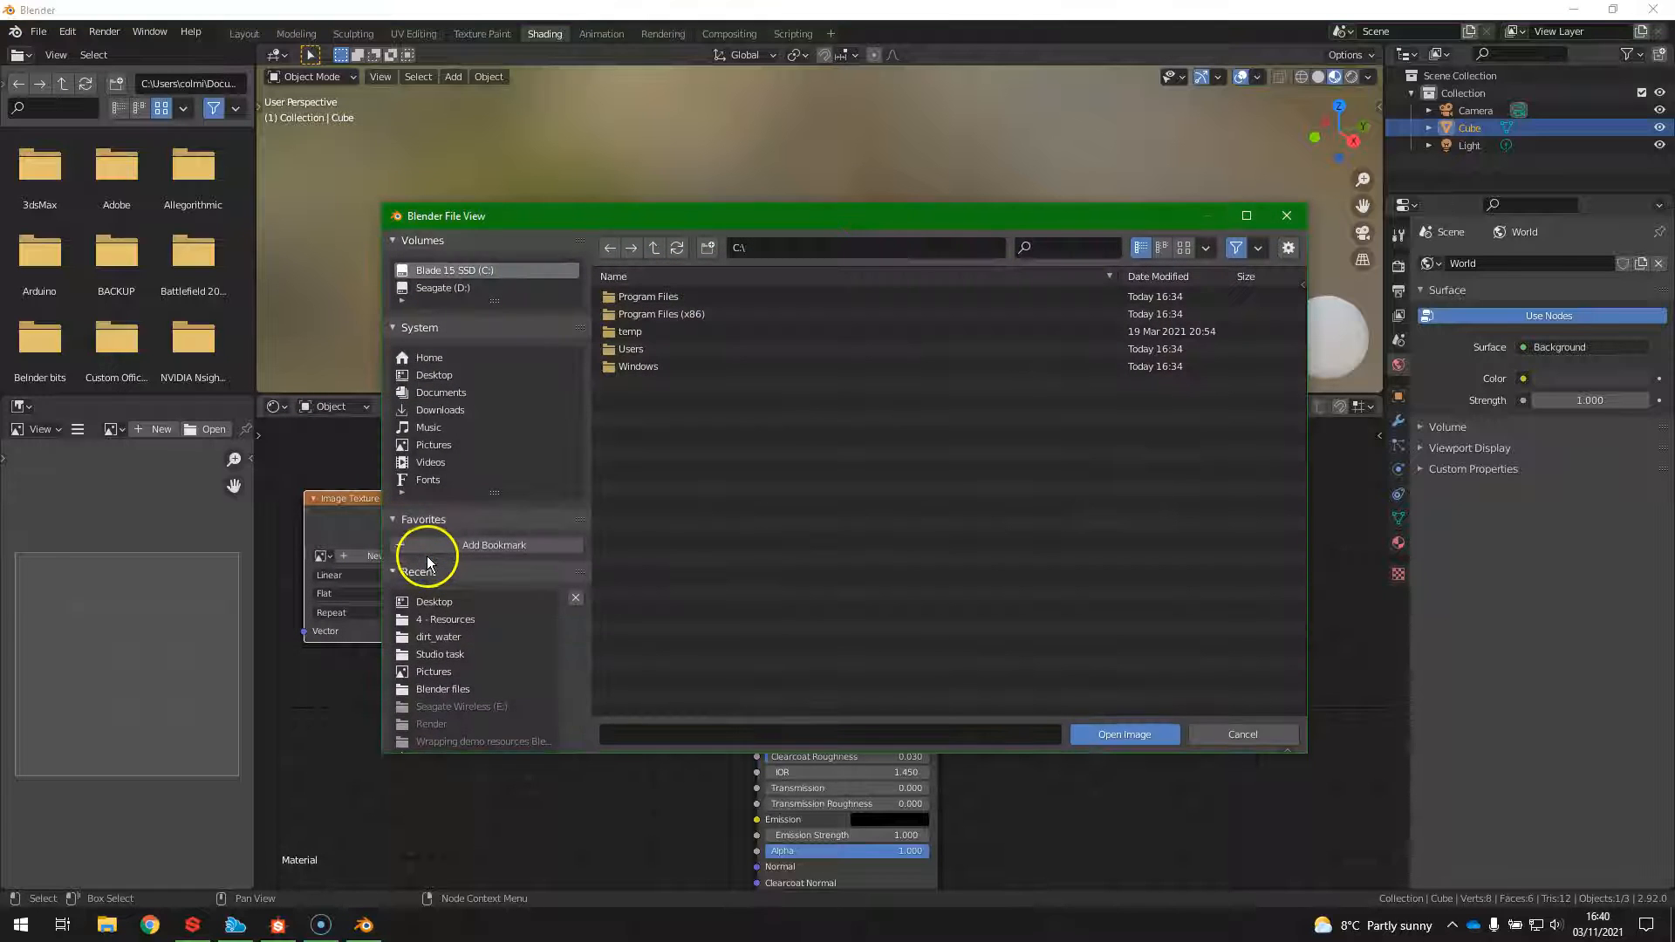
pyautogui.click(435, 375)
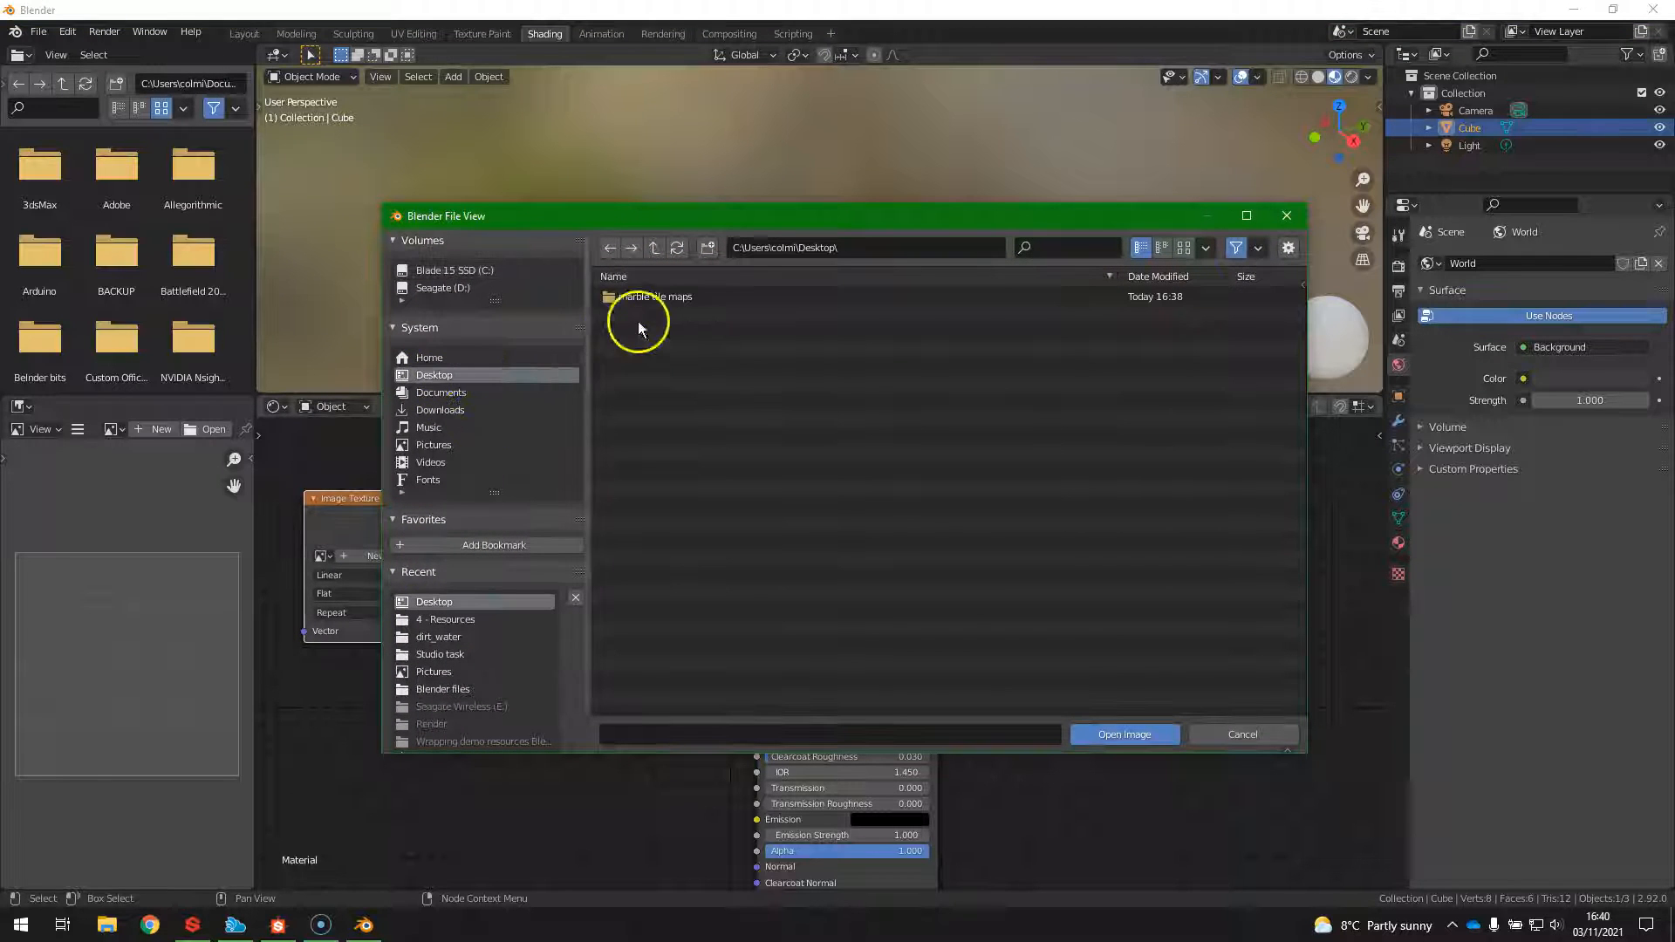
pyautogui.click(653, 298)
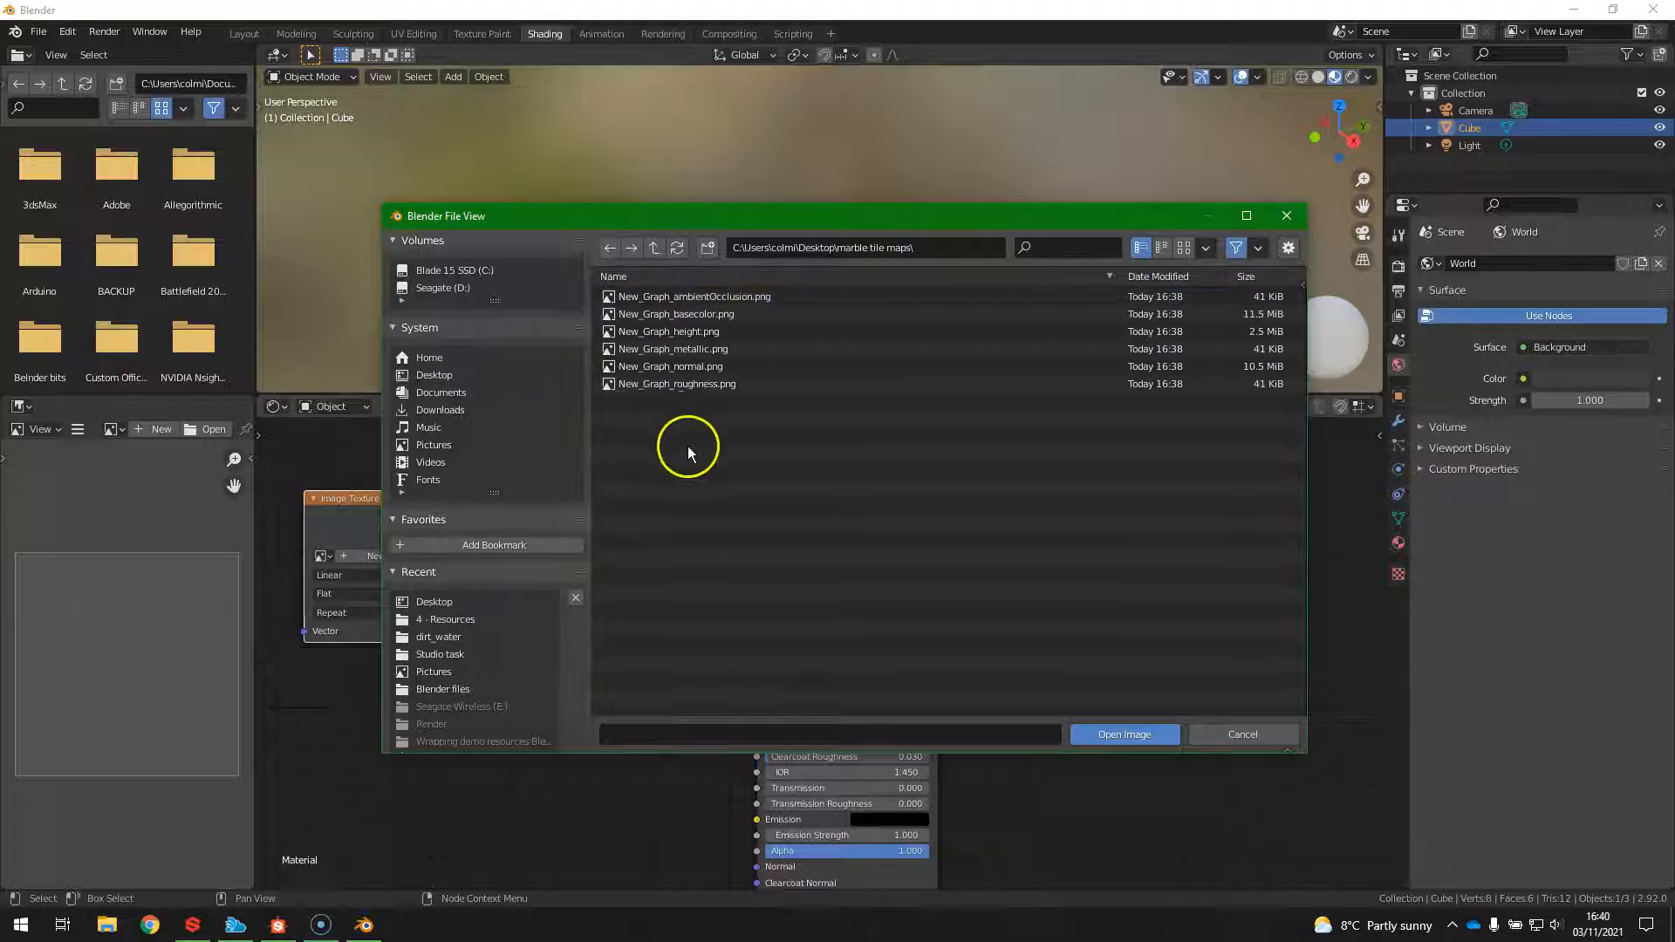
pyautogui.click(698, 314)
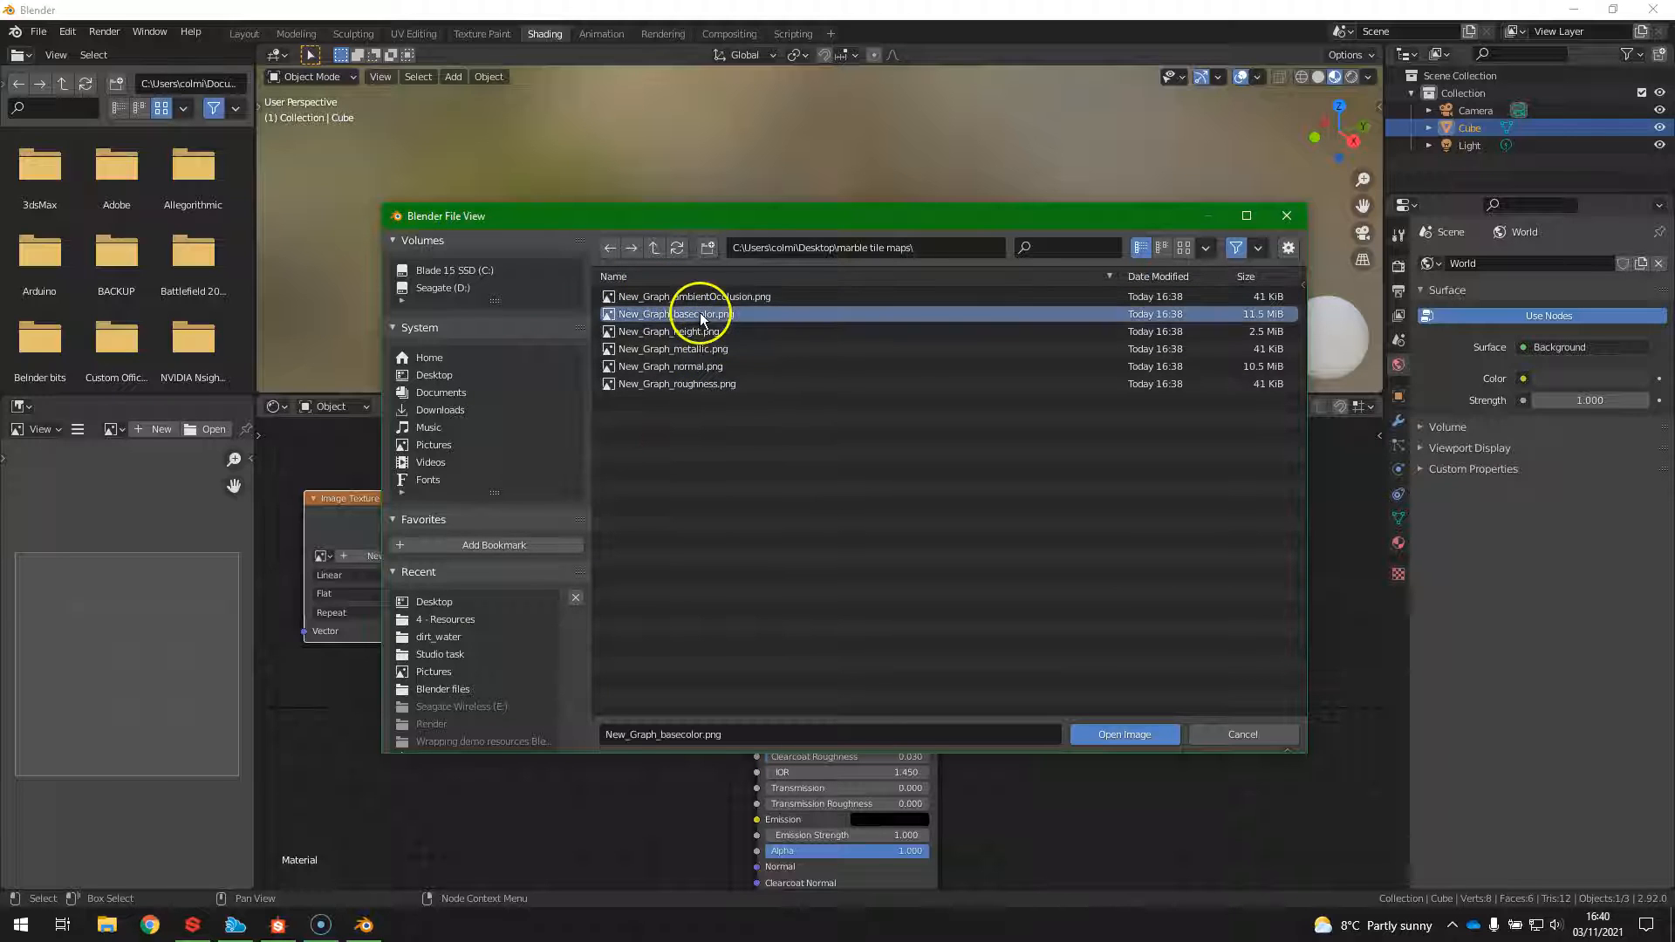
pyautogui.click(1113, 733)
pyautogui.moveTo(453, 495); pyautogui.dragTo(758, 543)
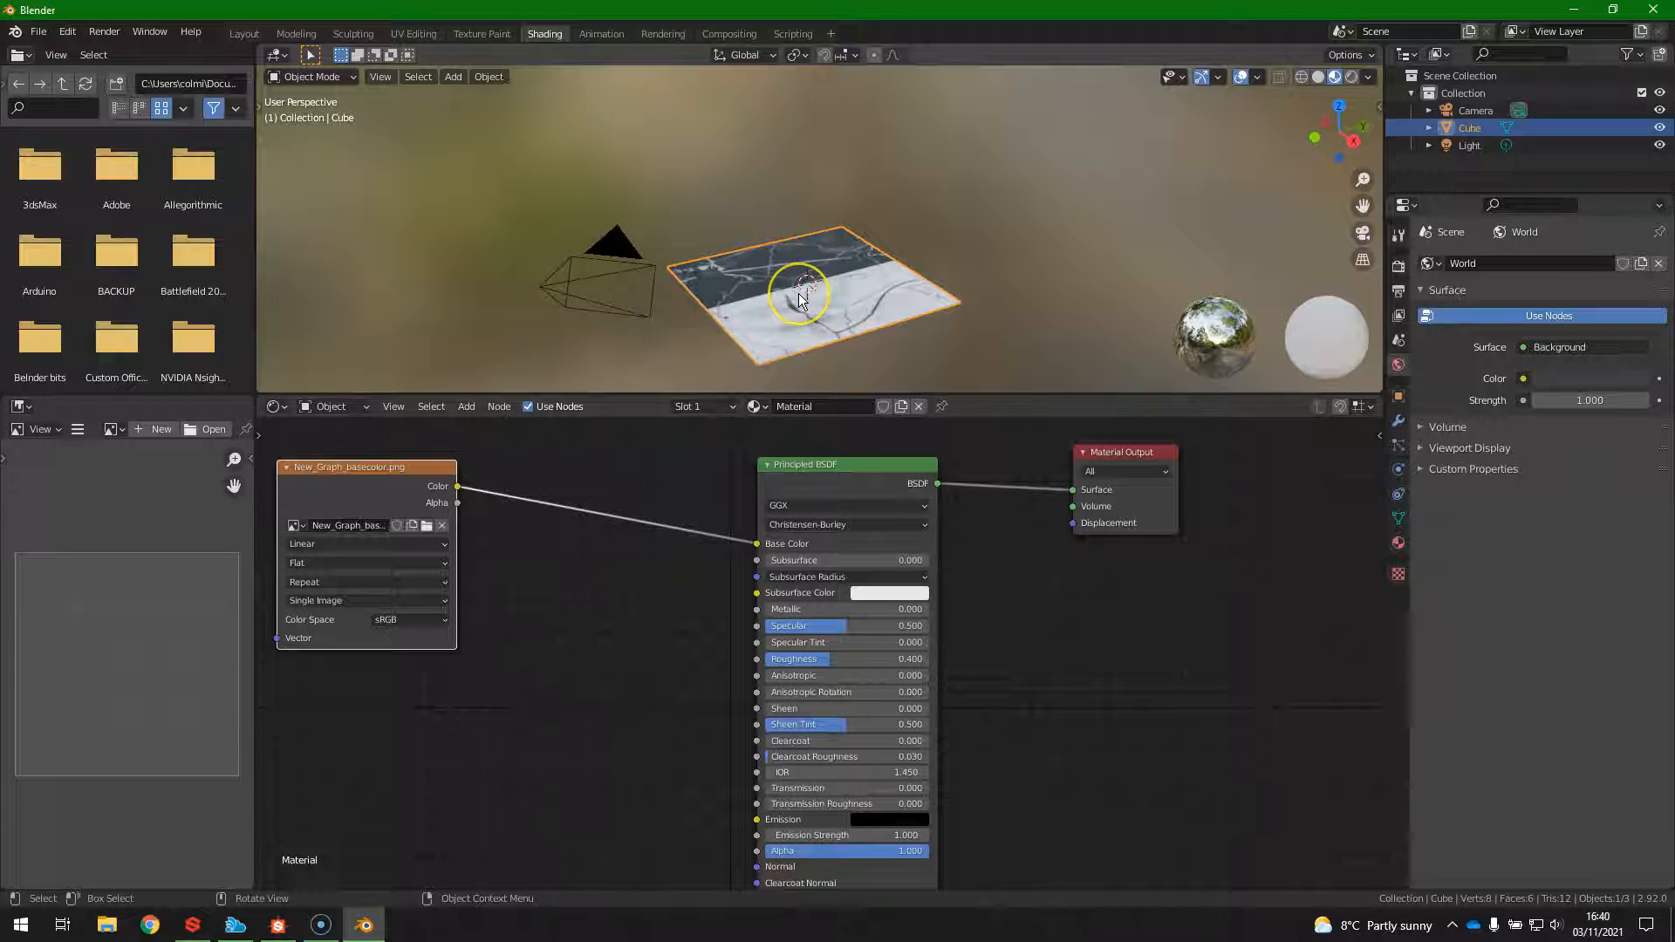
pyautogui.moveTo(818, 313); pyautogui.dragTo(772, 313, button='middle')
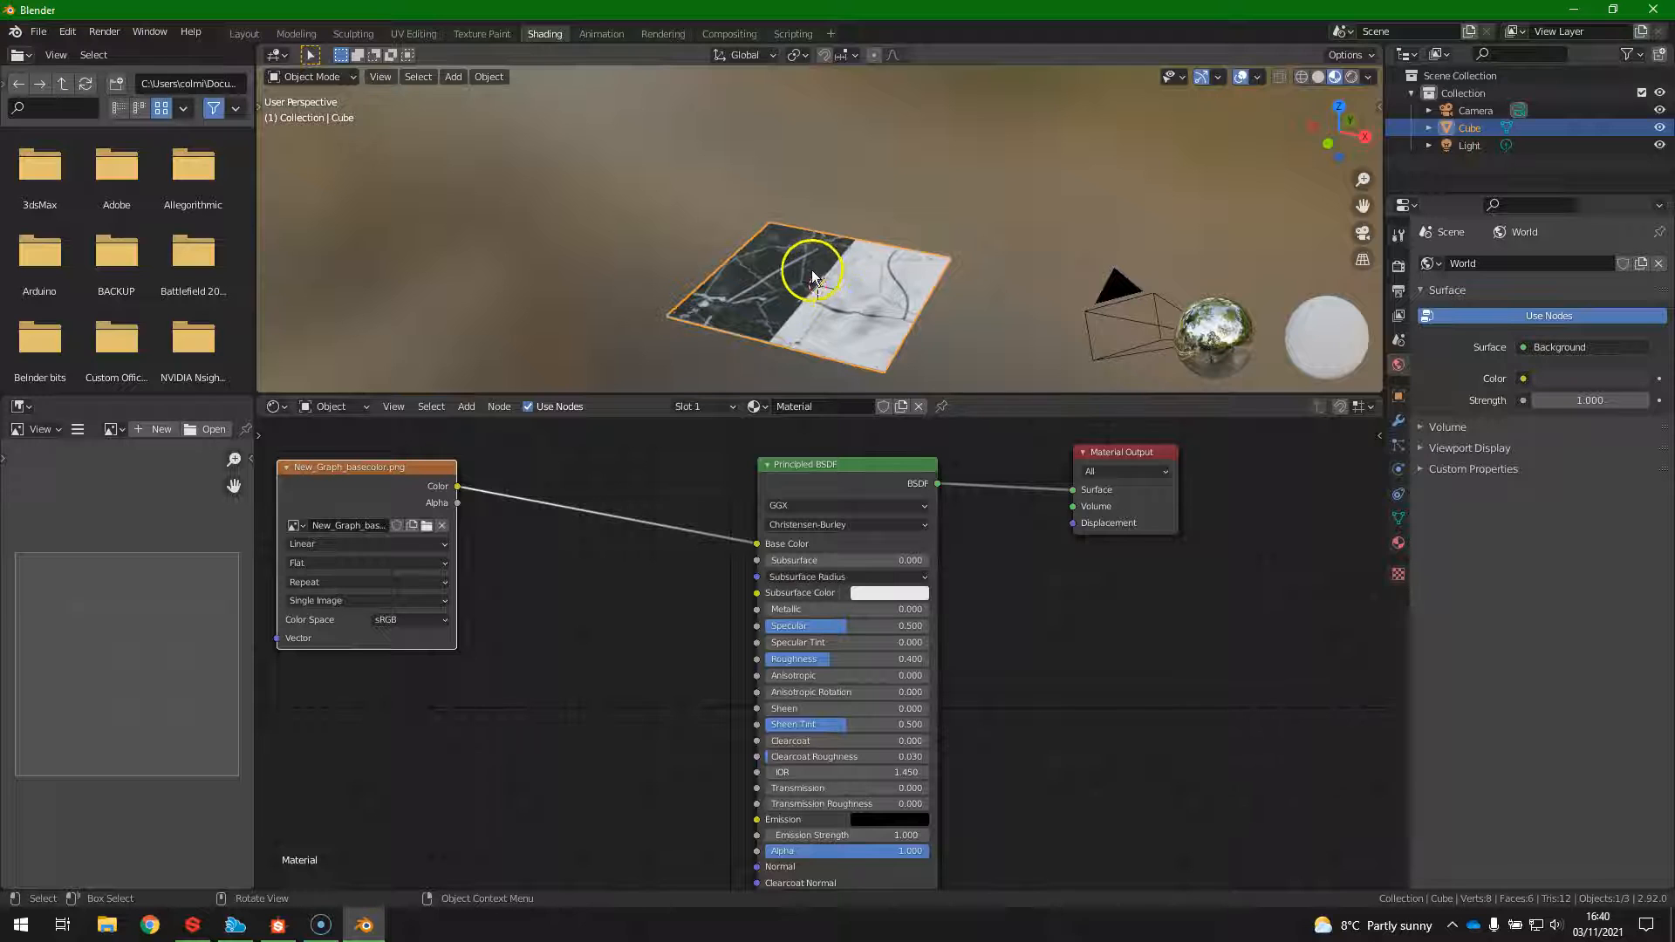
pyautogui.moveTo(405, 498)
pyautogui.mouseDown()
pyautogui.moveTo(348, 445)
pyautogui.moveTo(400, 472)
pyautogui.mouseUp()
# Add a second Image Texture node below the base color texture node.
pyautogui.moveTo(638, 712); pyautogui.dragTo(641, 671, button='middle')
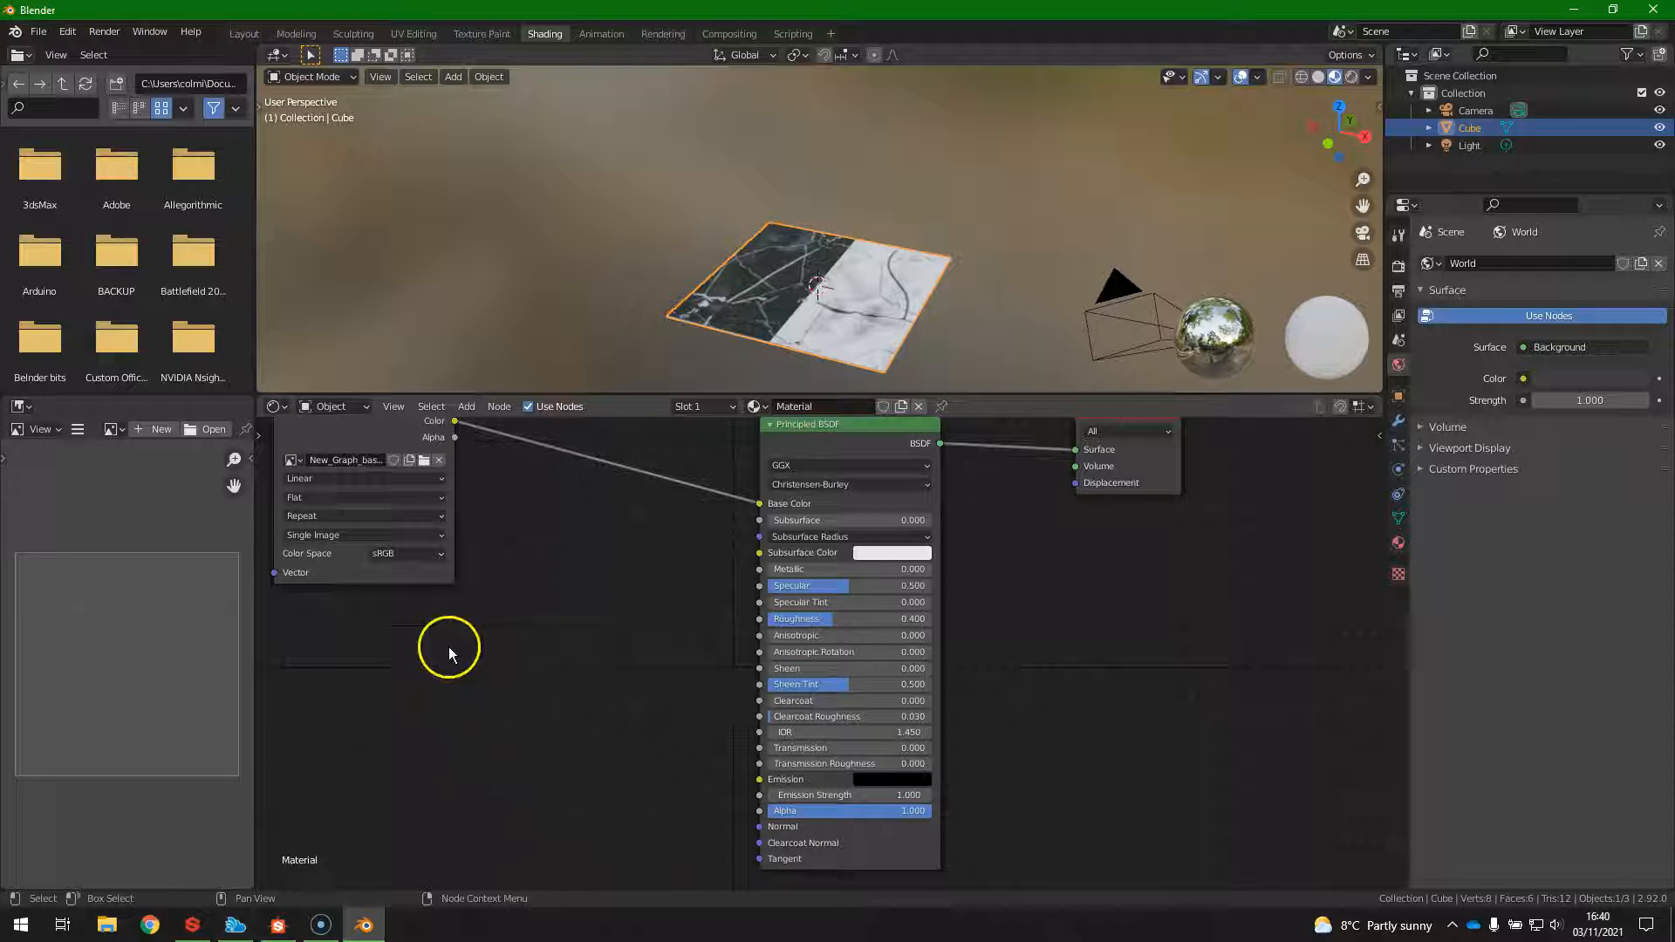
pyautogui.hotkey('shift', 'a')
pyautogui.click(409, 728)
pyautogui.write('image')
pyautogui.press('Return')
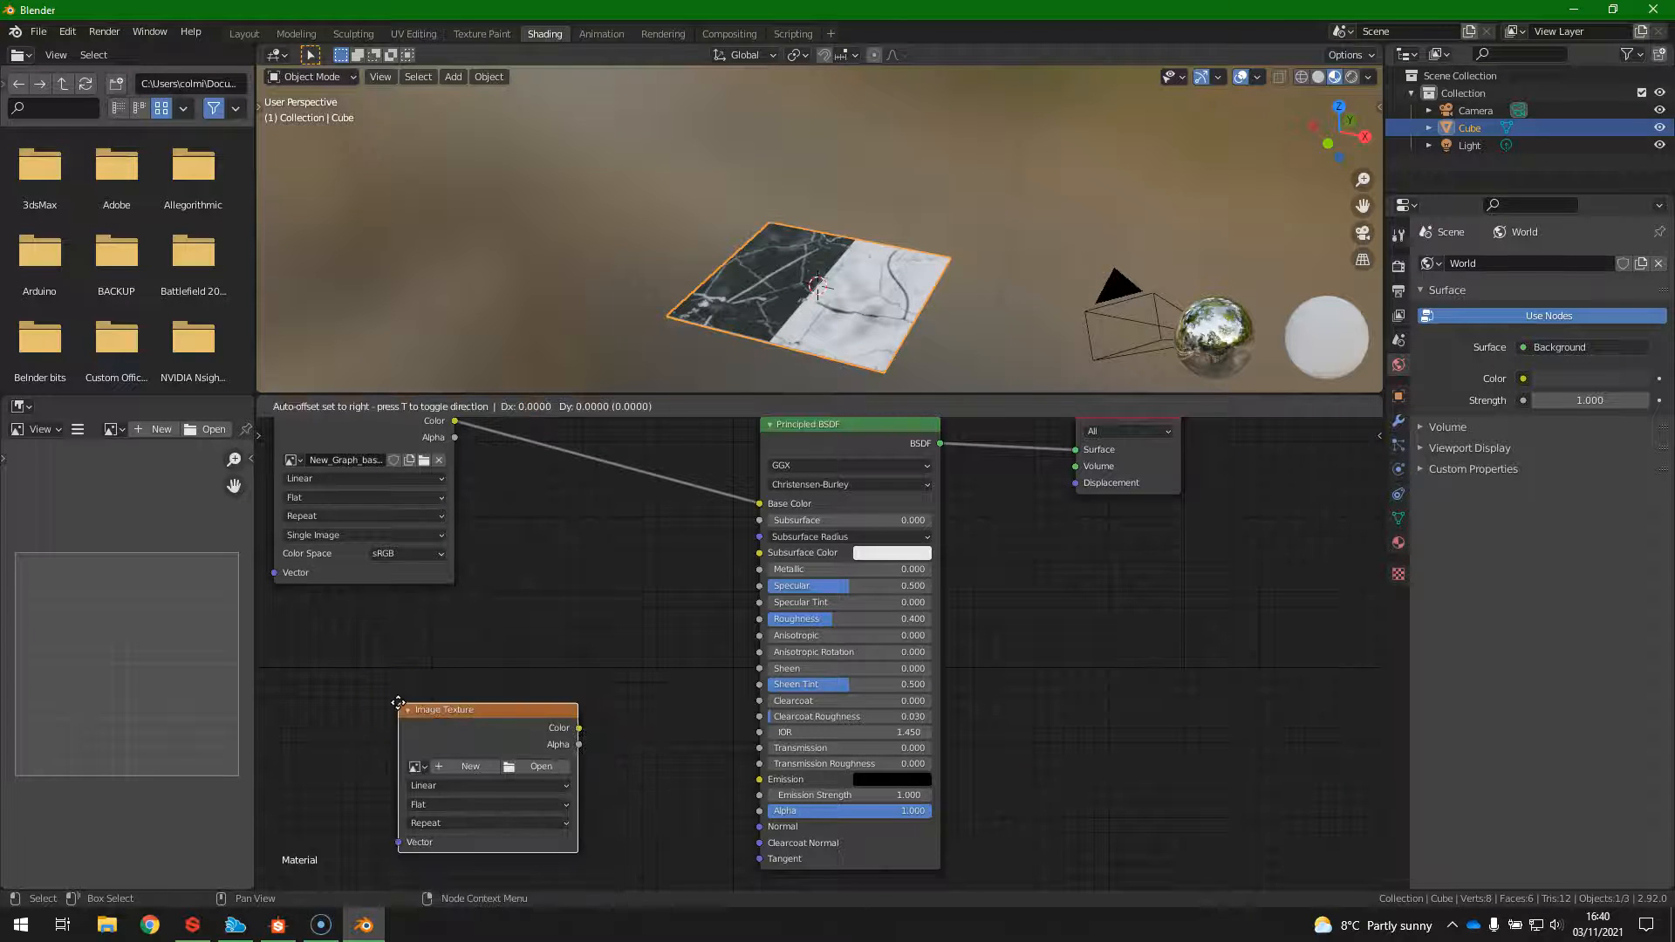
pyautogui.click(293, 614)
# Load New_Graph_metallic.png from the marble tile maps folder into the second texture node and connect its Color to Metallic.
pyautogui.click(435, 678)
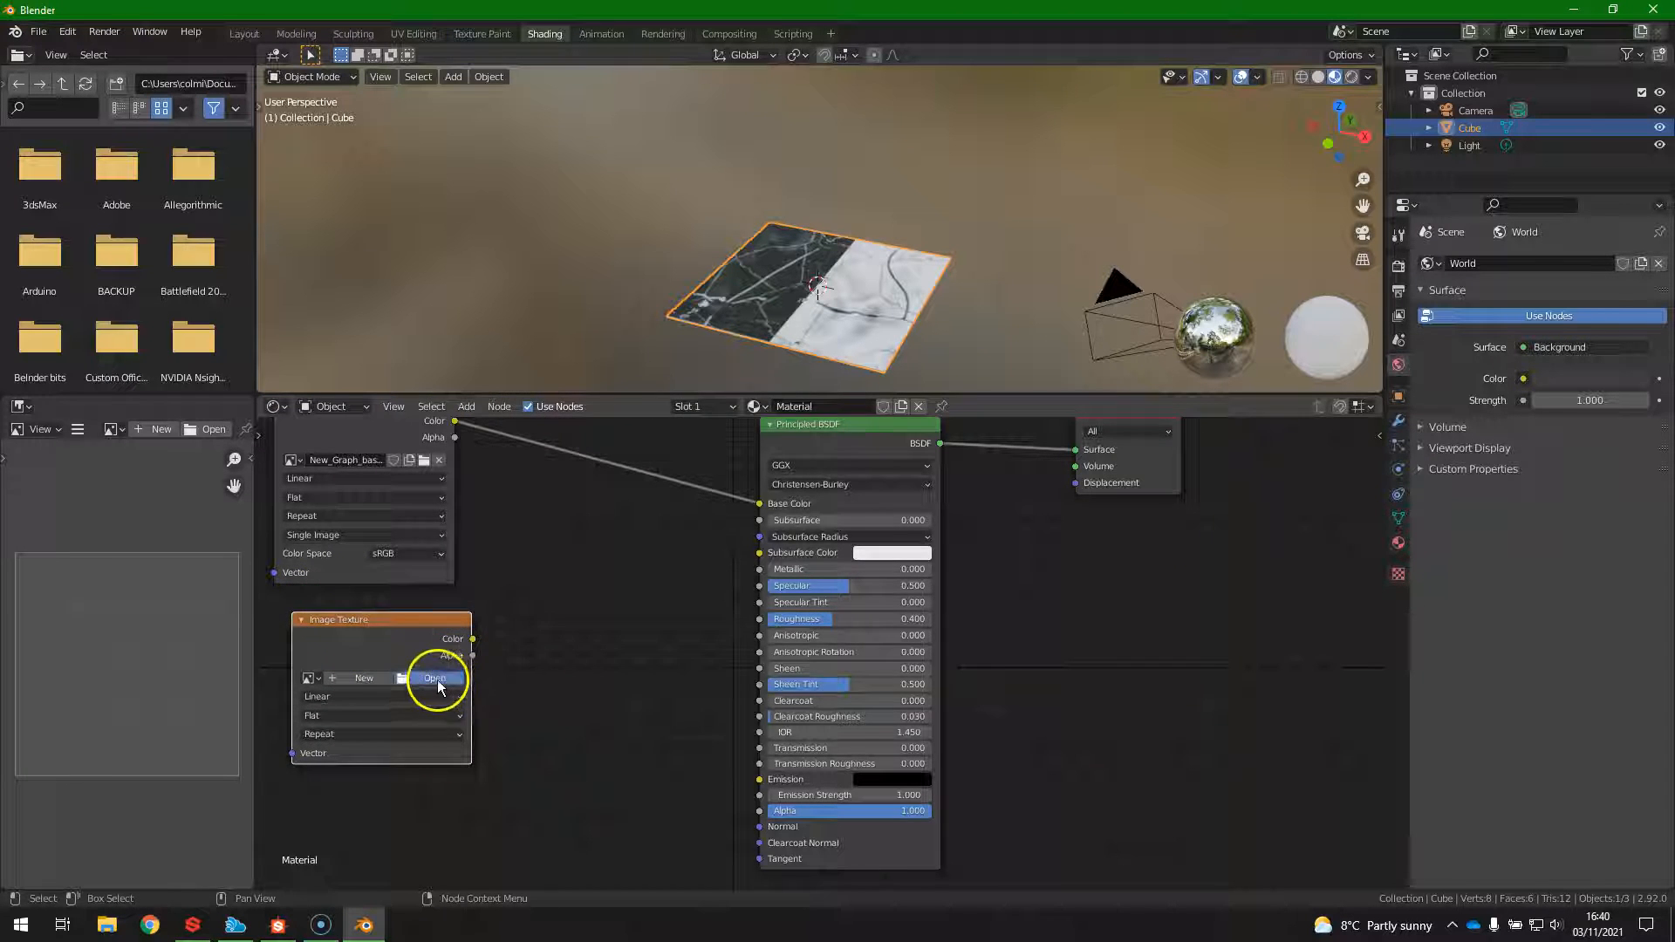
pyautogui.click(445, 375)
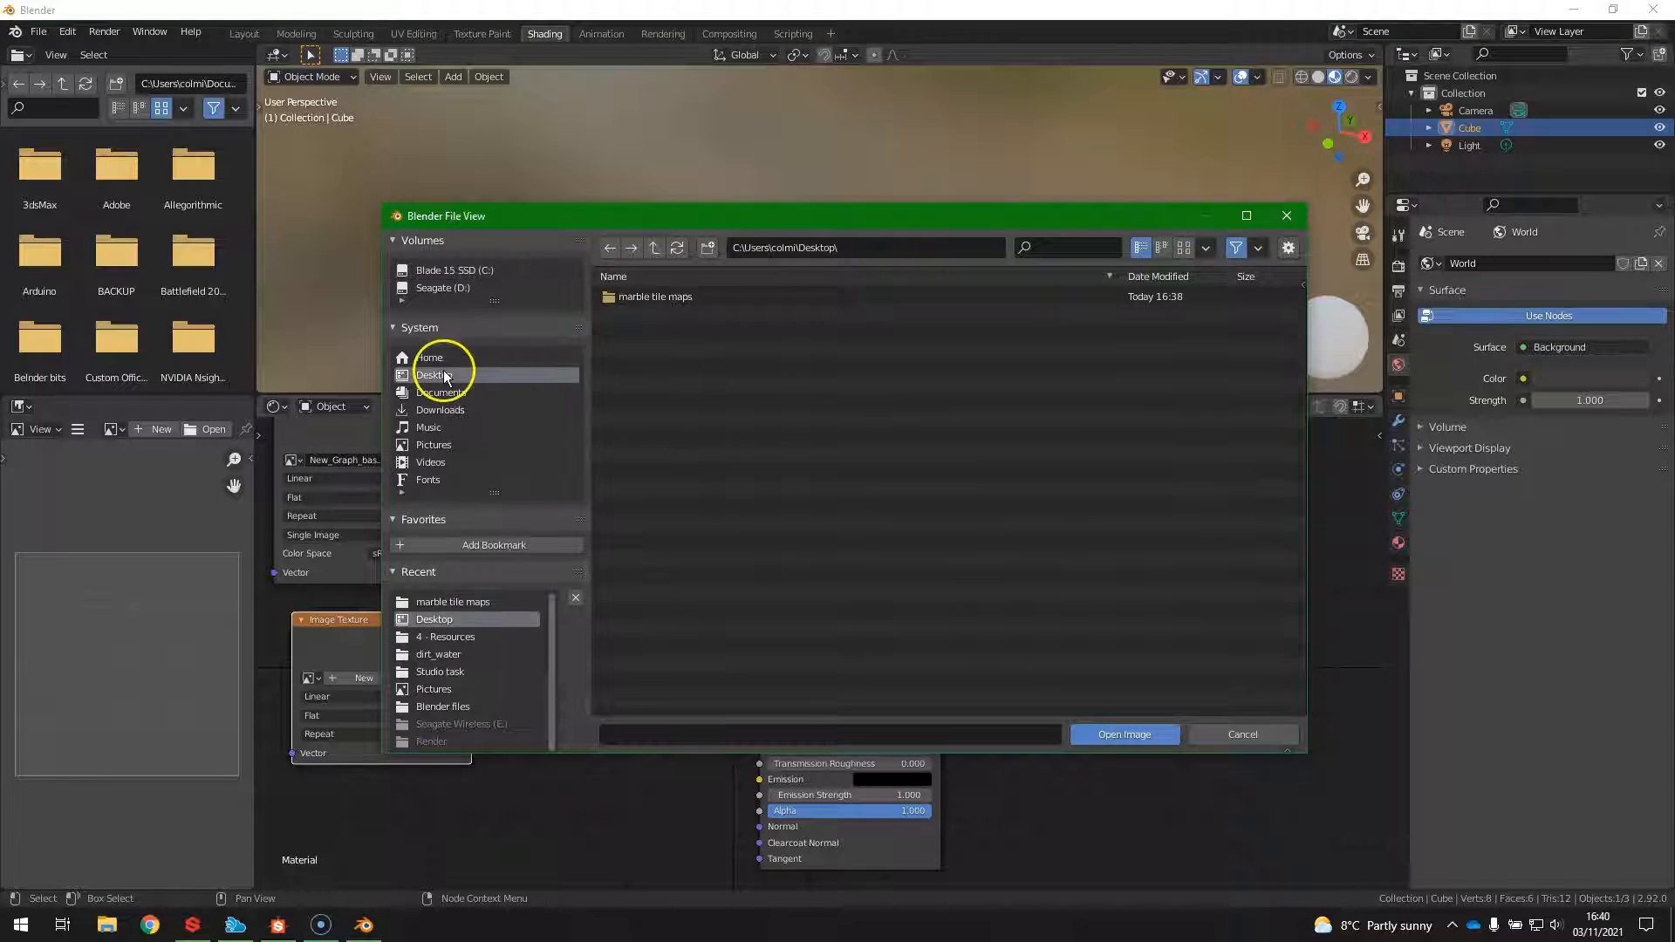
pyautogui.click(654, 297)
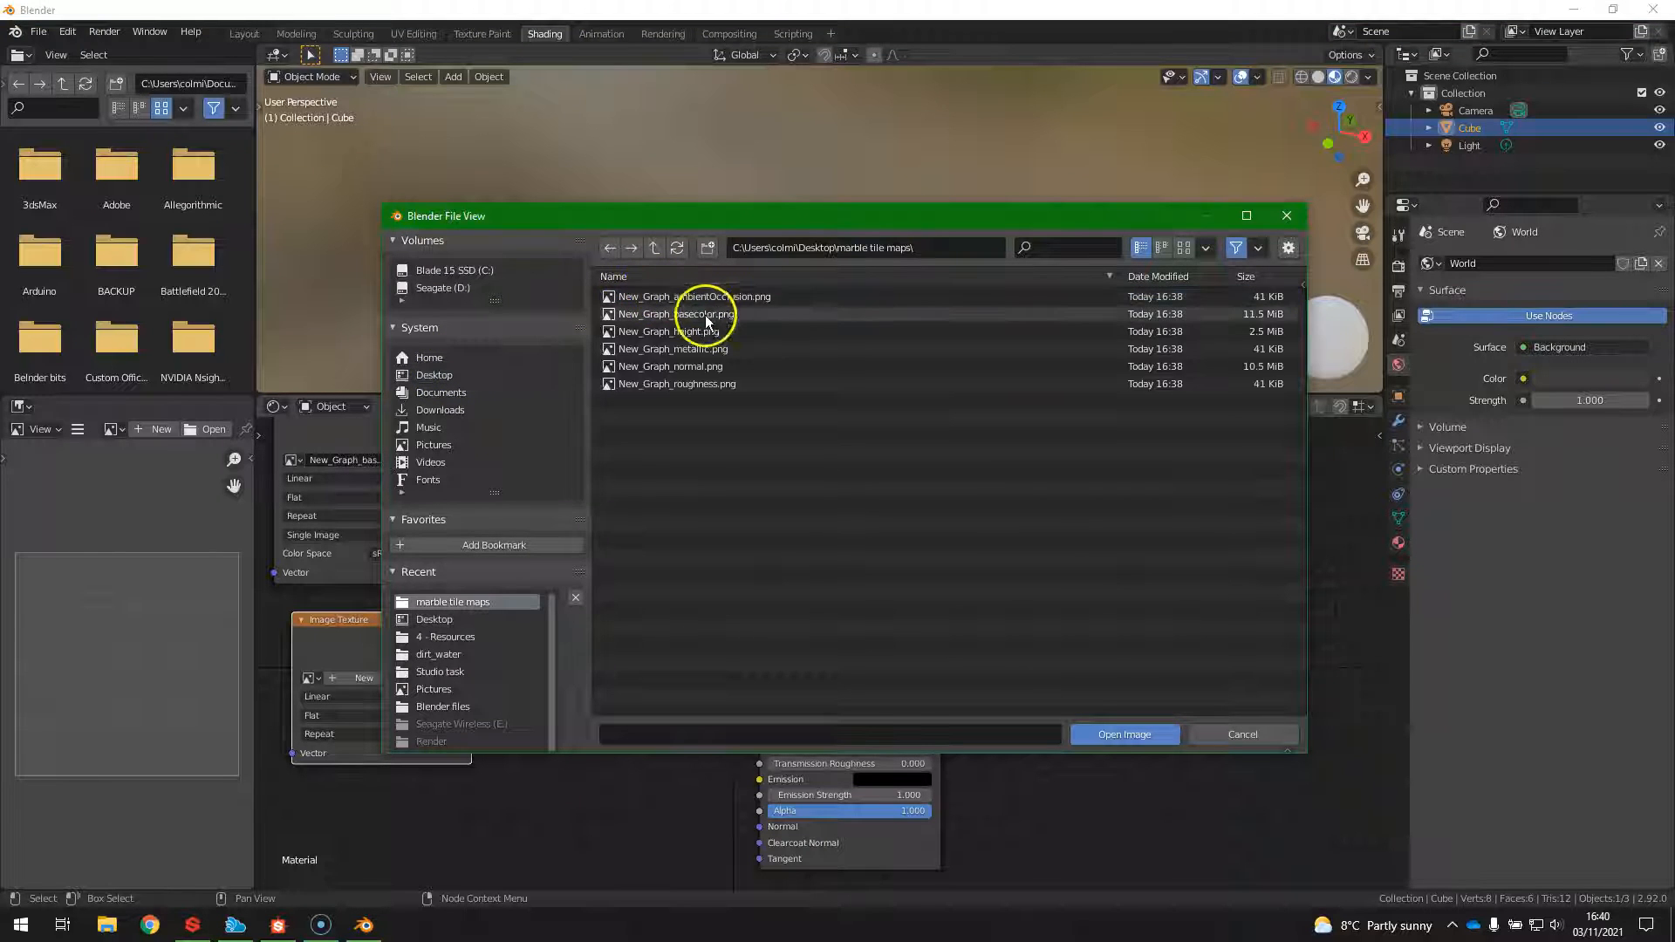
pyautogui.click(696, 351)
pyautogui.click(1145, 737)
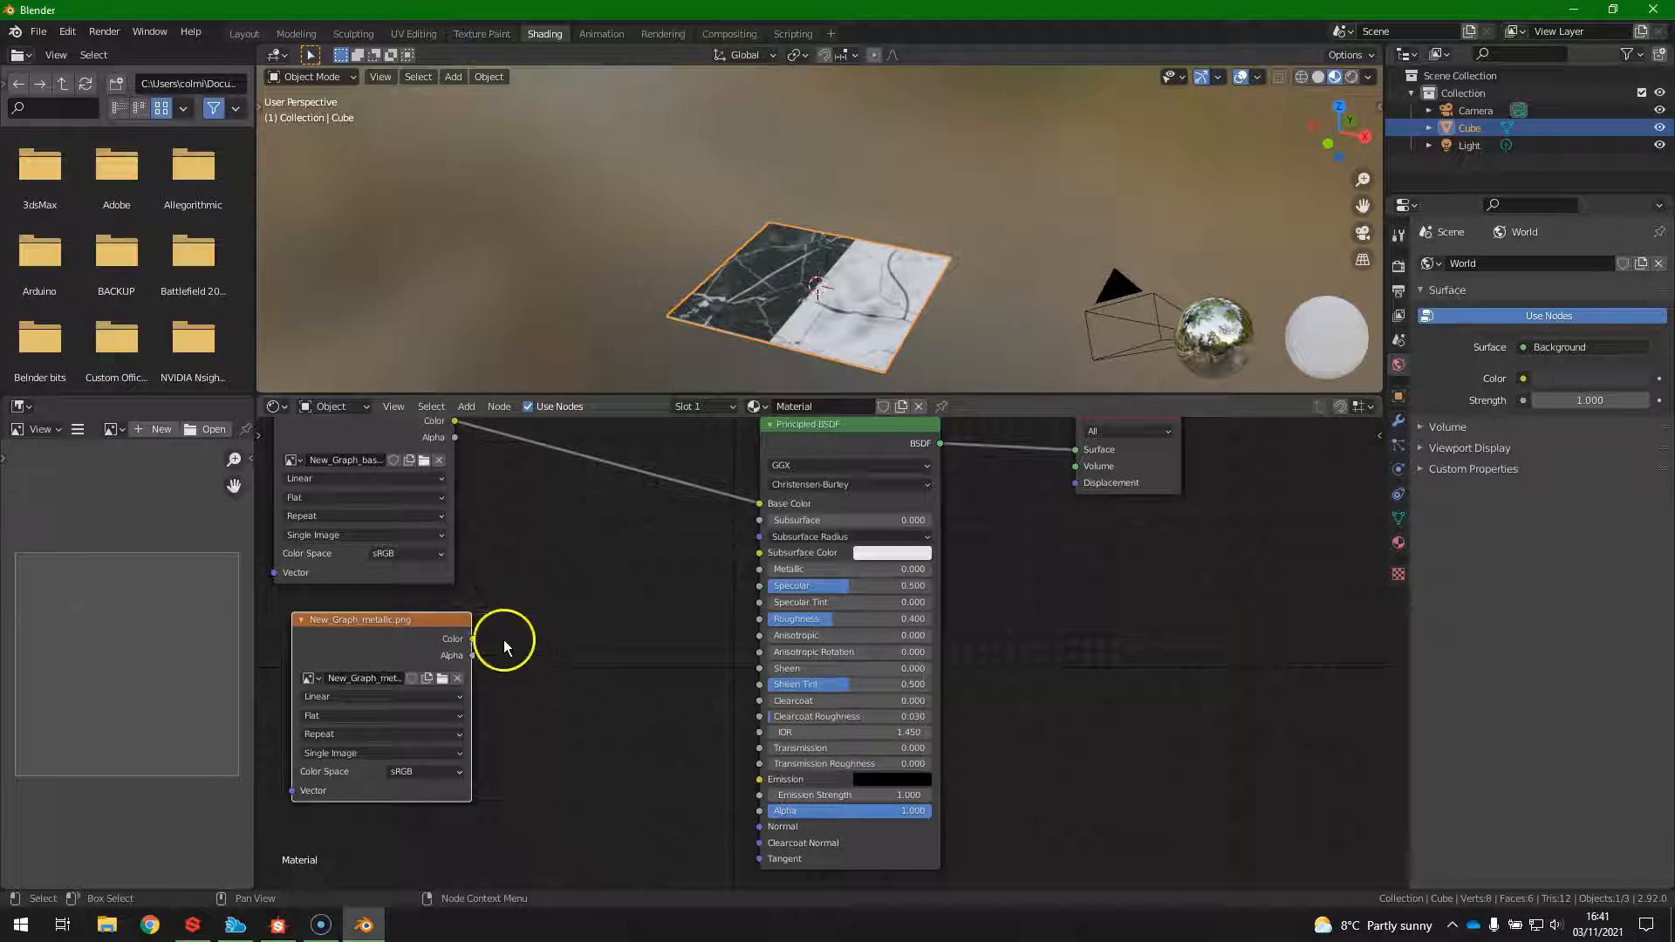
pyautogui.moveTo(472, 639); pyautogui.dragTo(757, 568)
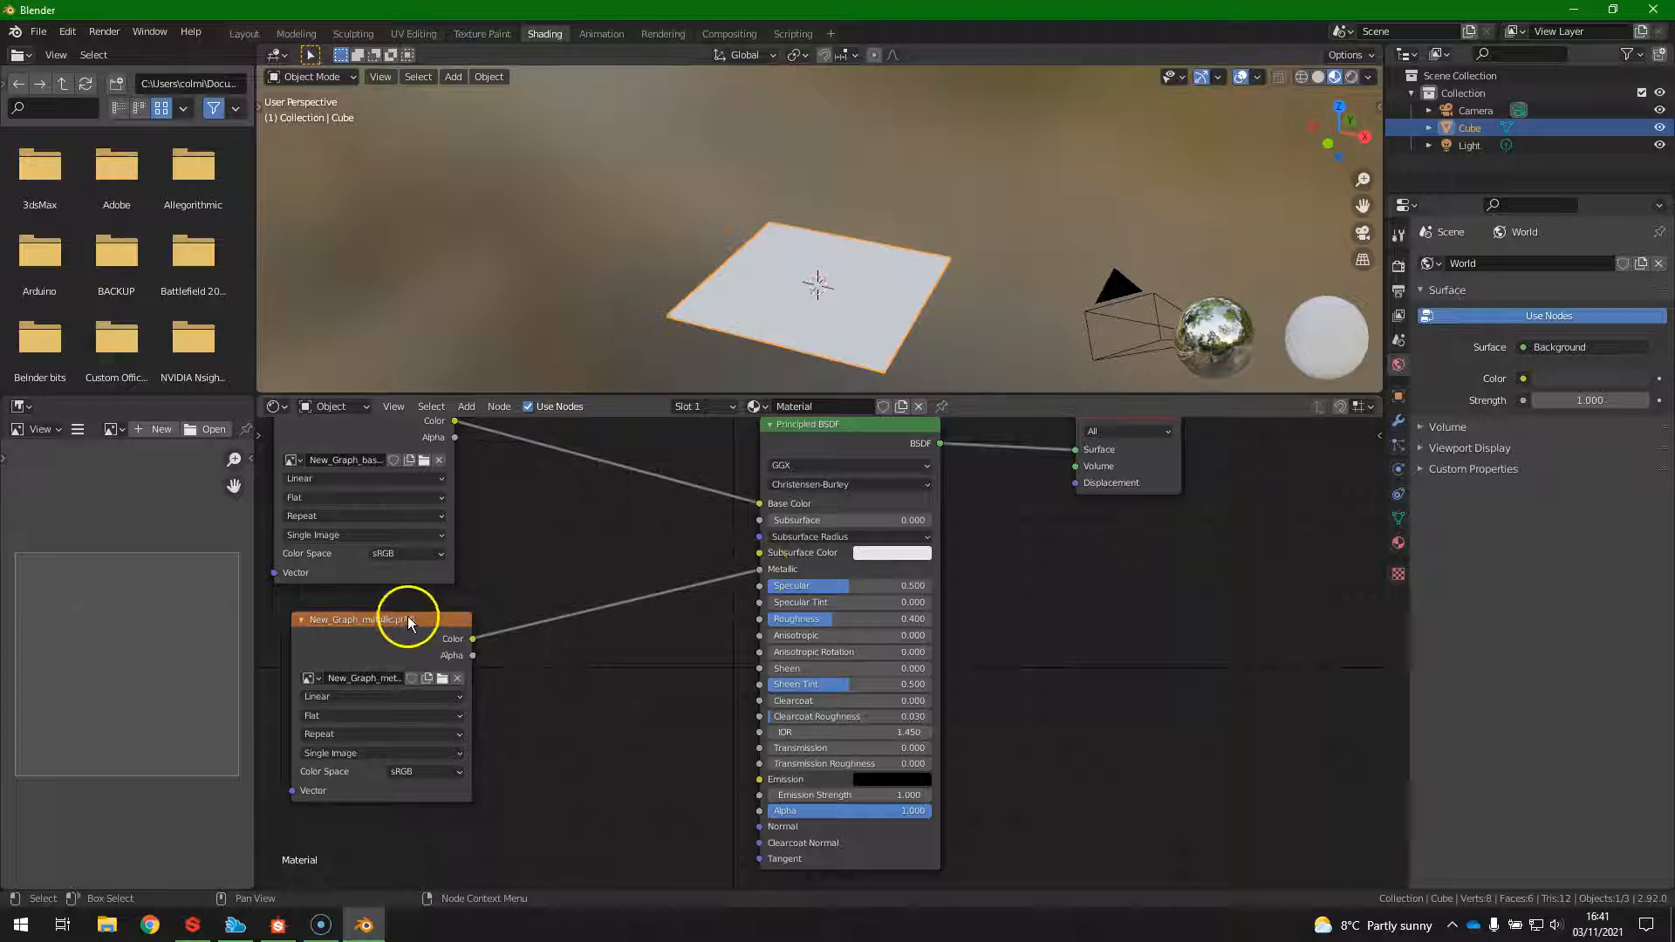
pyautogui.moveTo(406, 616); pyautogui.dragTo(370, 614)
# Add a third Image Texture node between the metallic texture node and the Principled BSDF.
pyautogui.hotkey('shift', 'a')
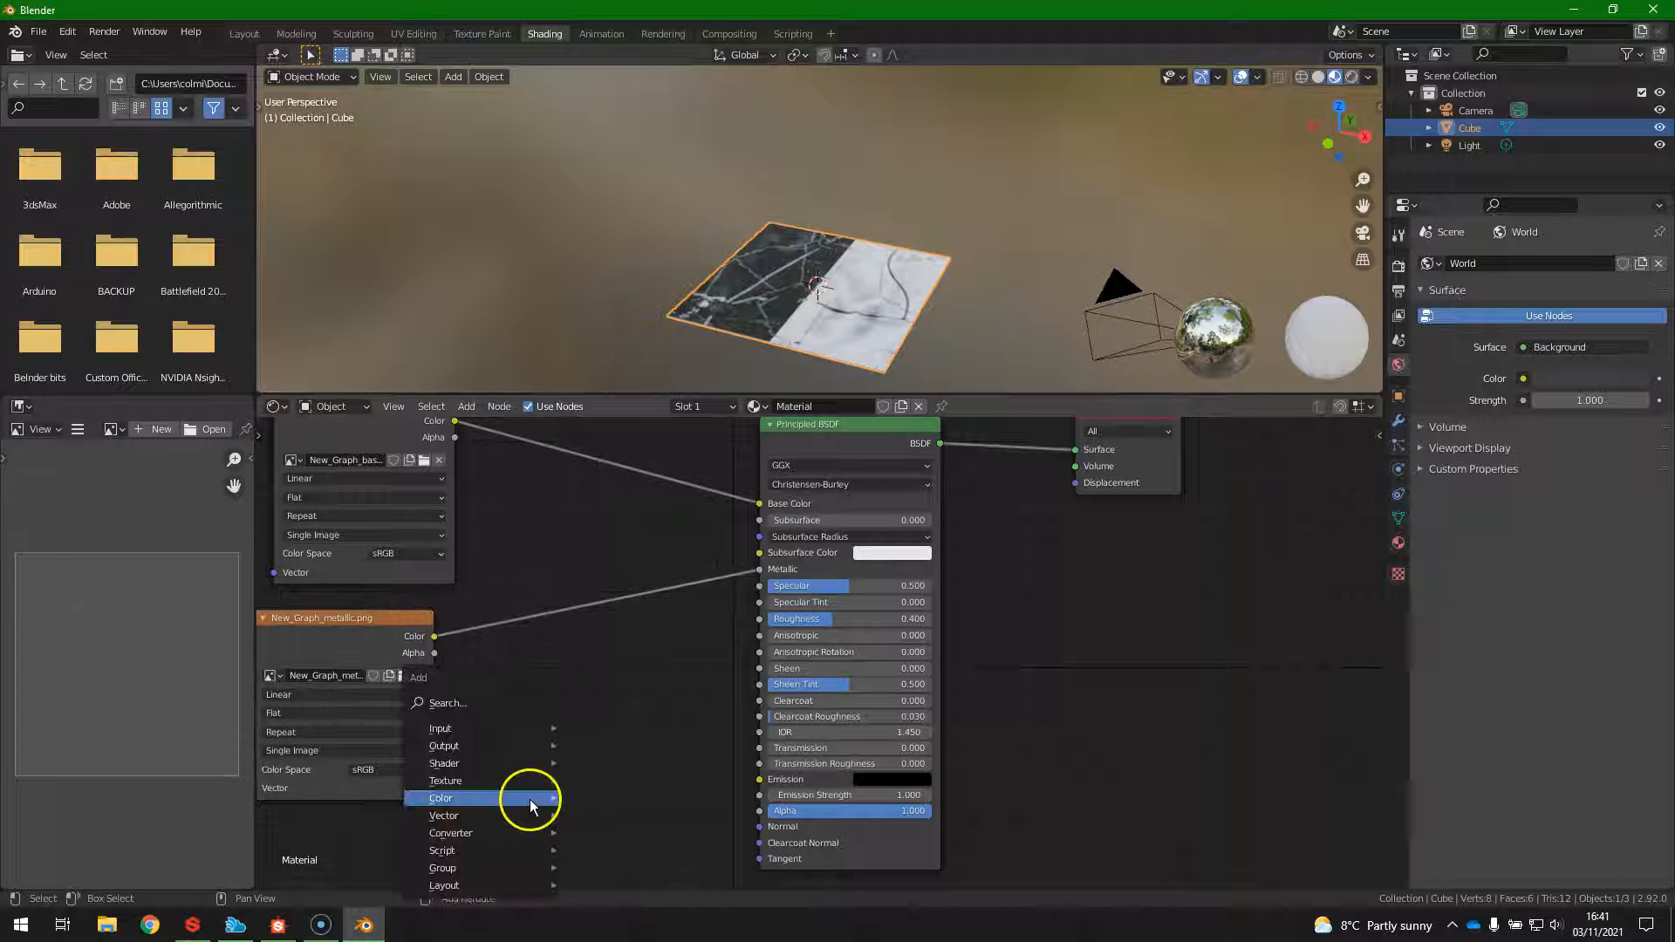
pyautogui.click(514, 703)
pyautogui.write('image')
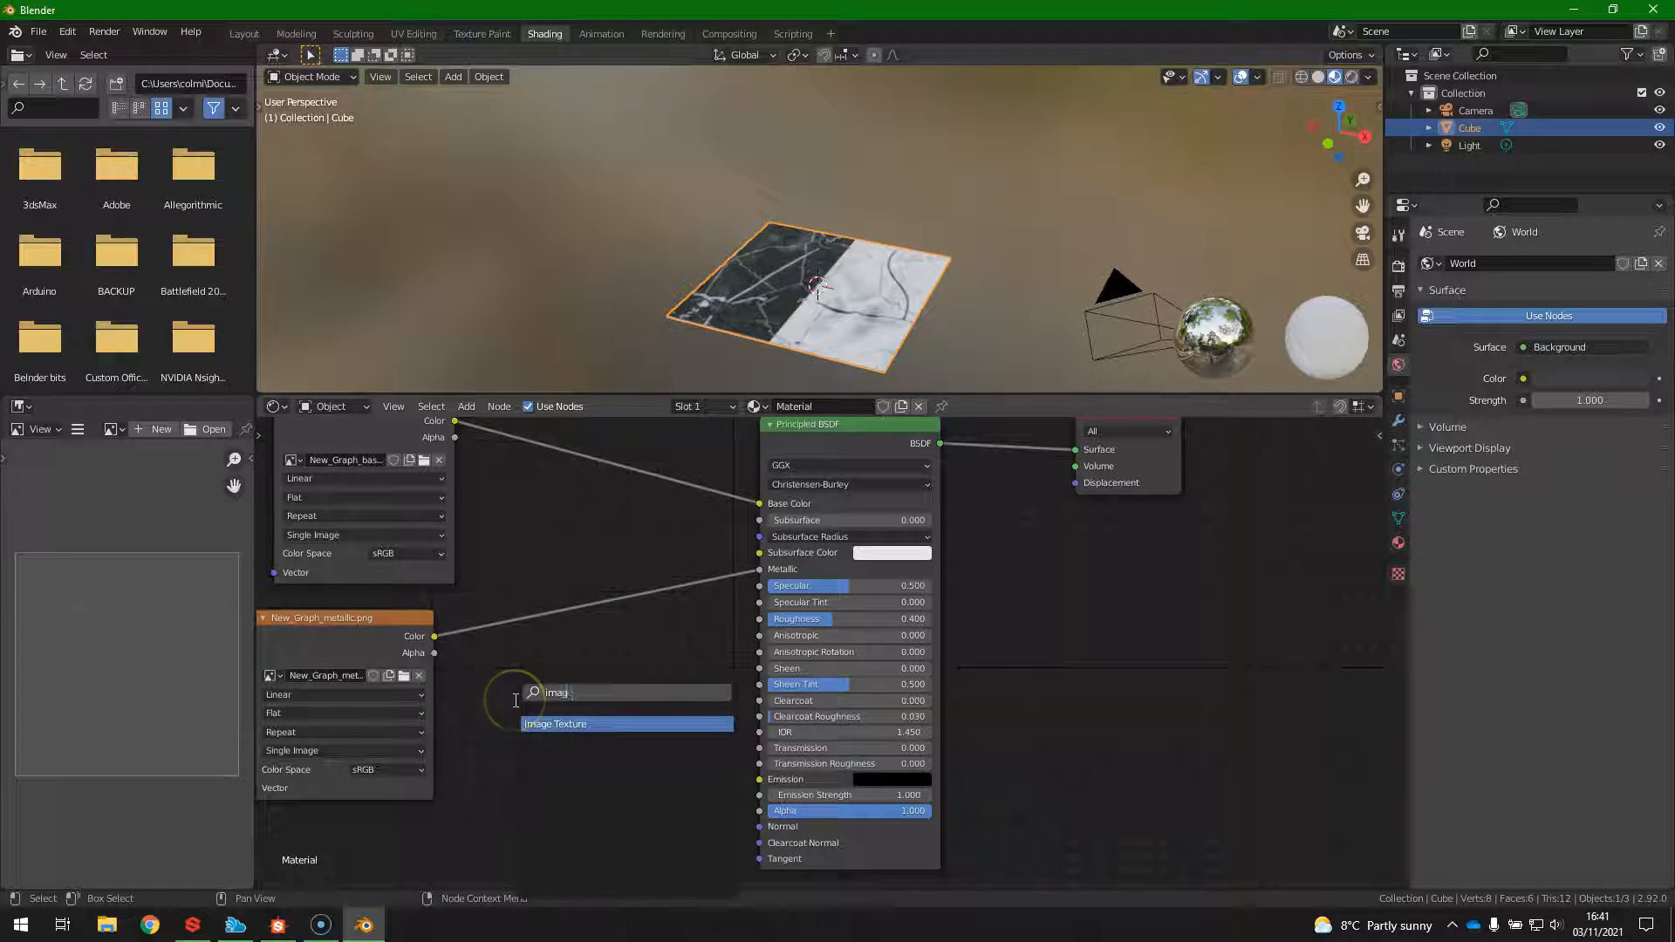
pyautogui.press('Return')
pyautogui.click(462, 656)
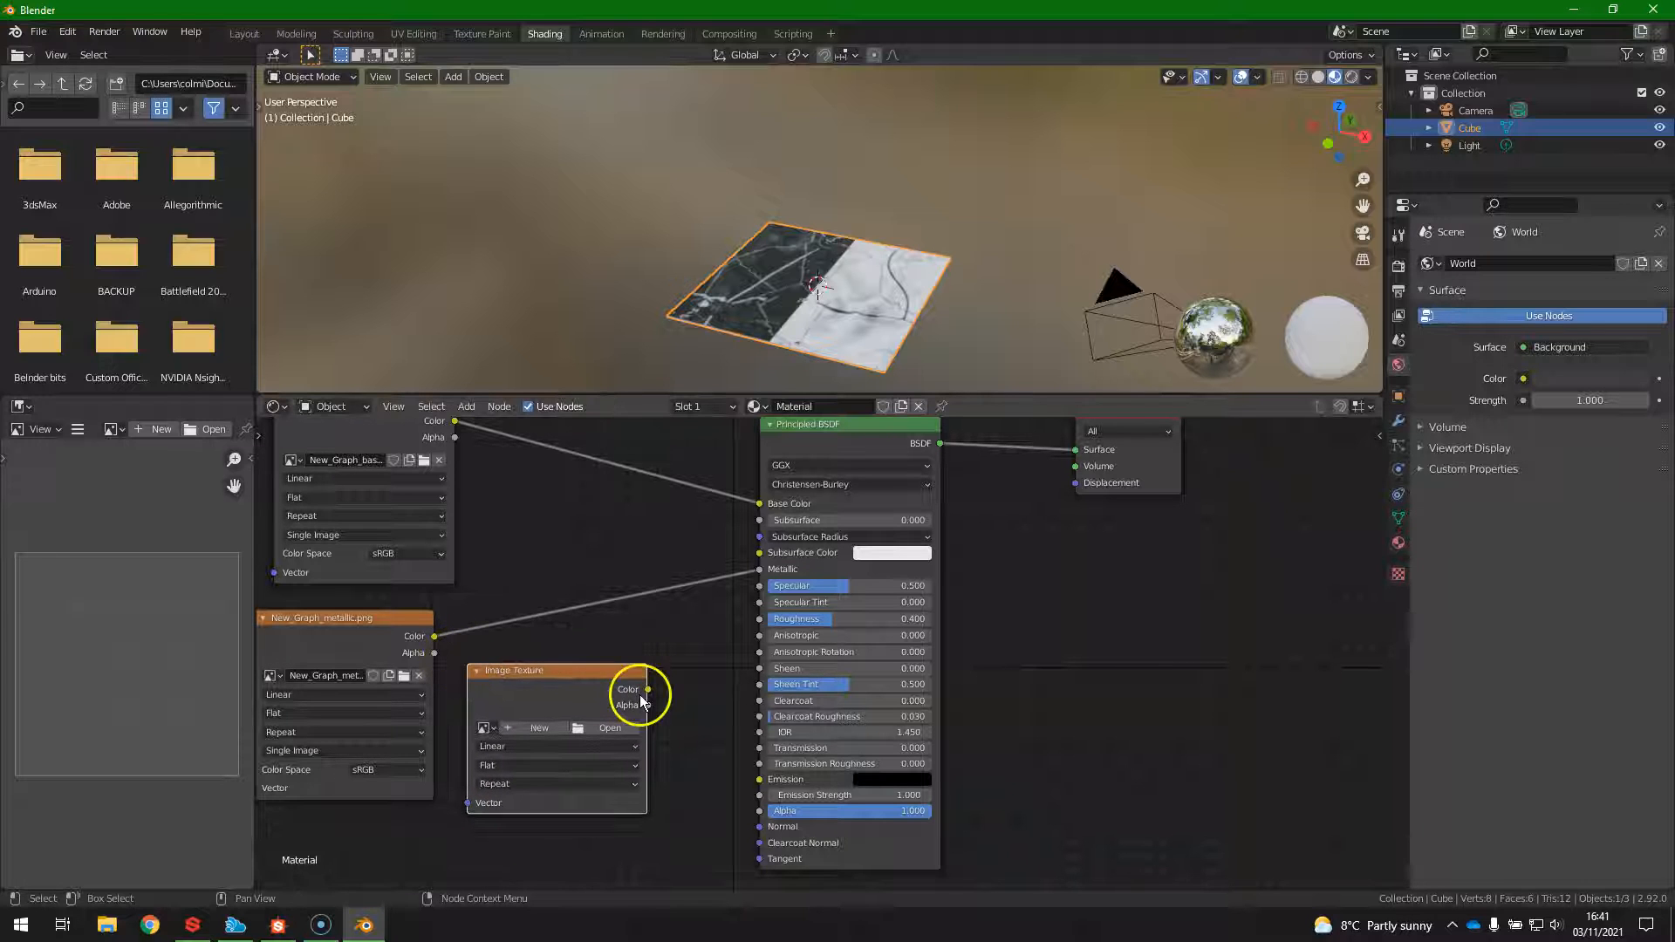
# Load New_Graph_roughness.png from the marble tile maps folder into the third Image Texture node.
pyautogui.click(600, 727)
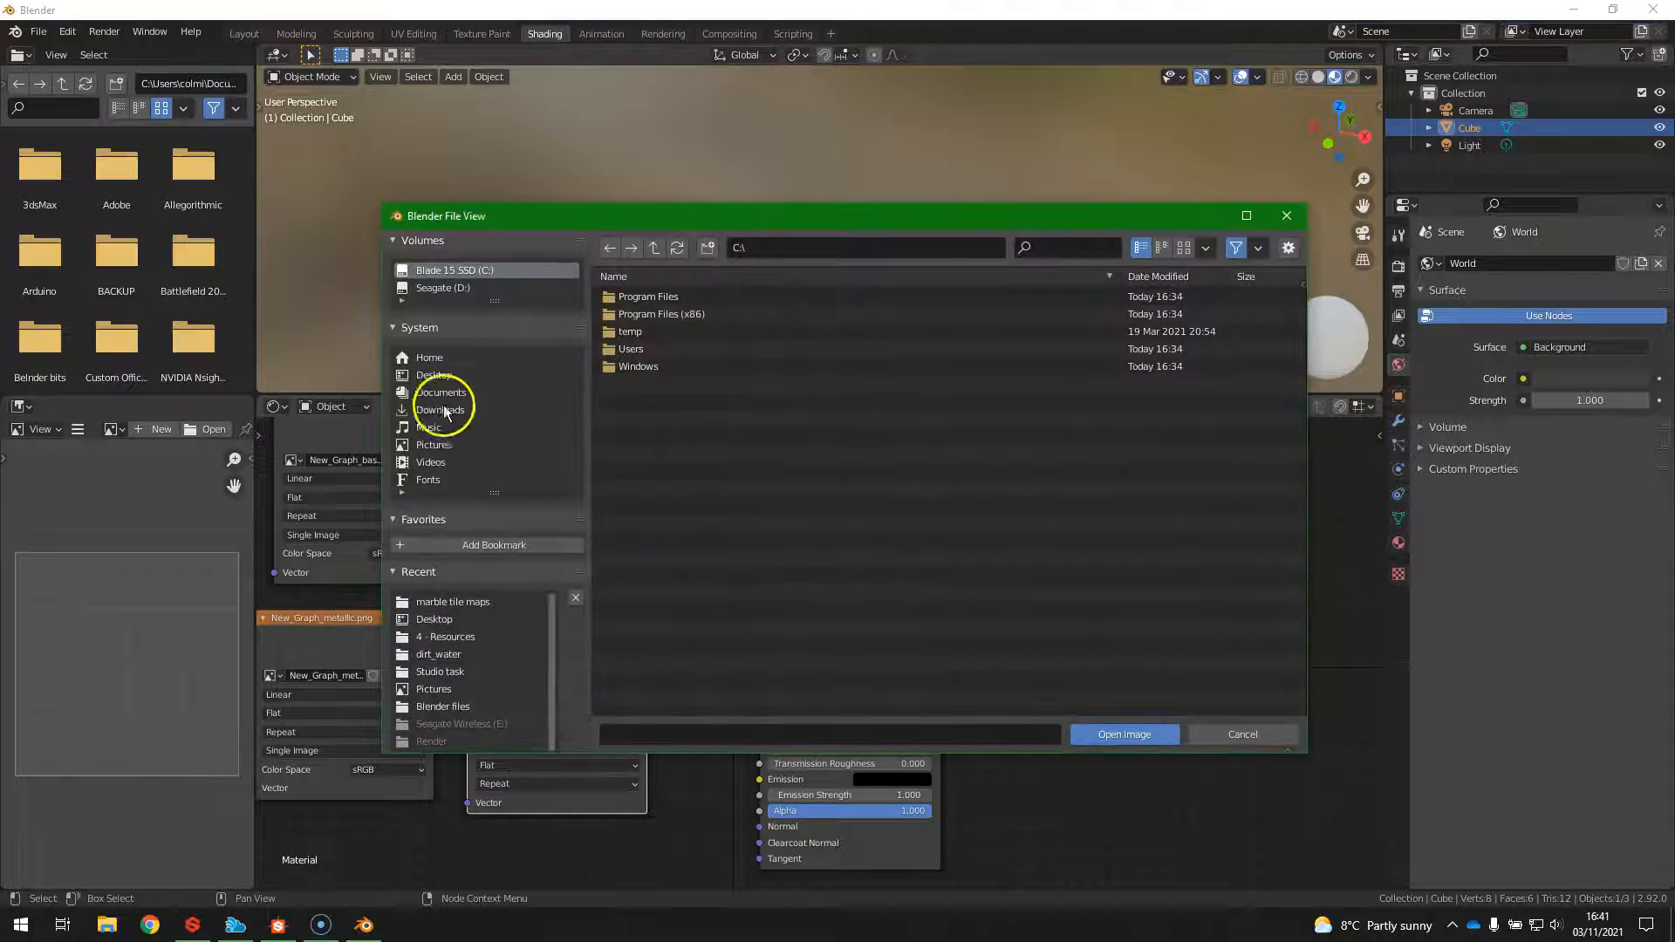
pyautogui.click(445, 410)
pyautogui.click(433, 375)
pyautogui.doubleClick(672, 297)
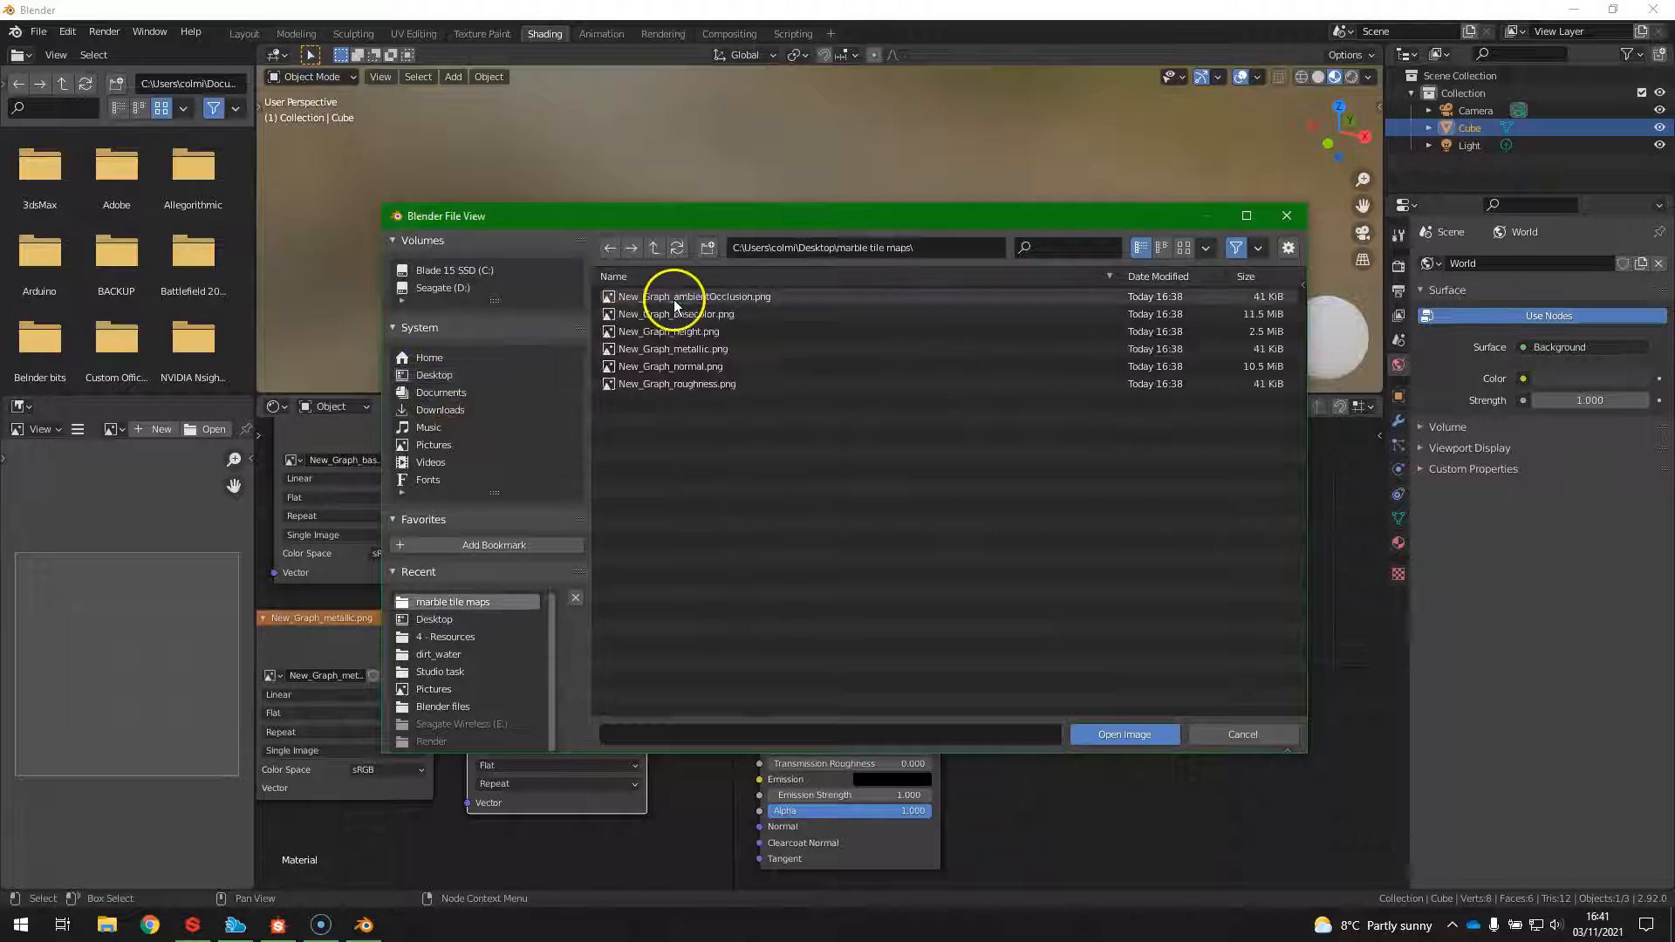
pyautogui.click(720, 384)
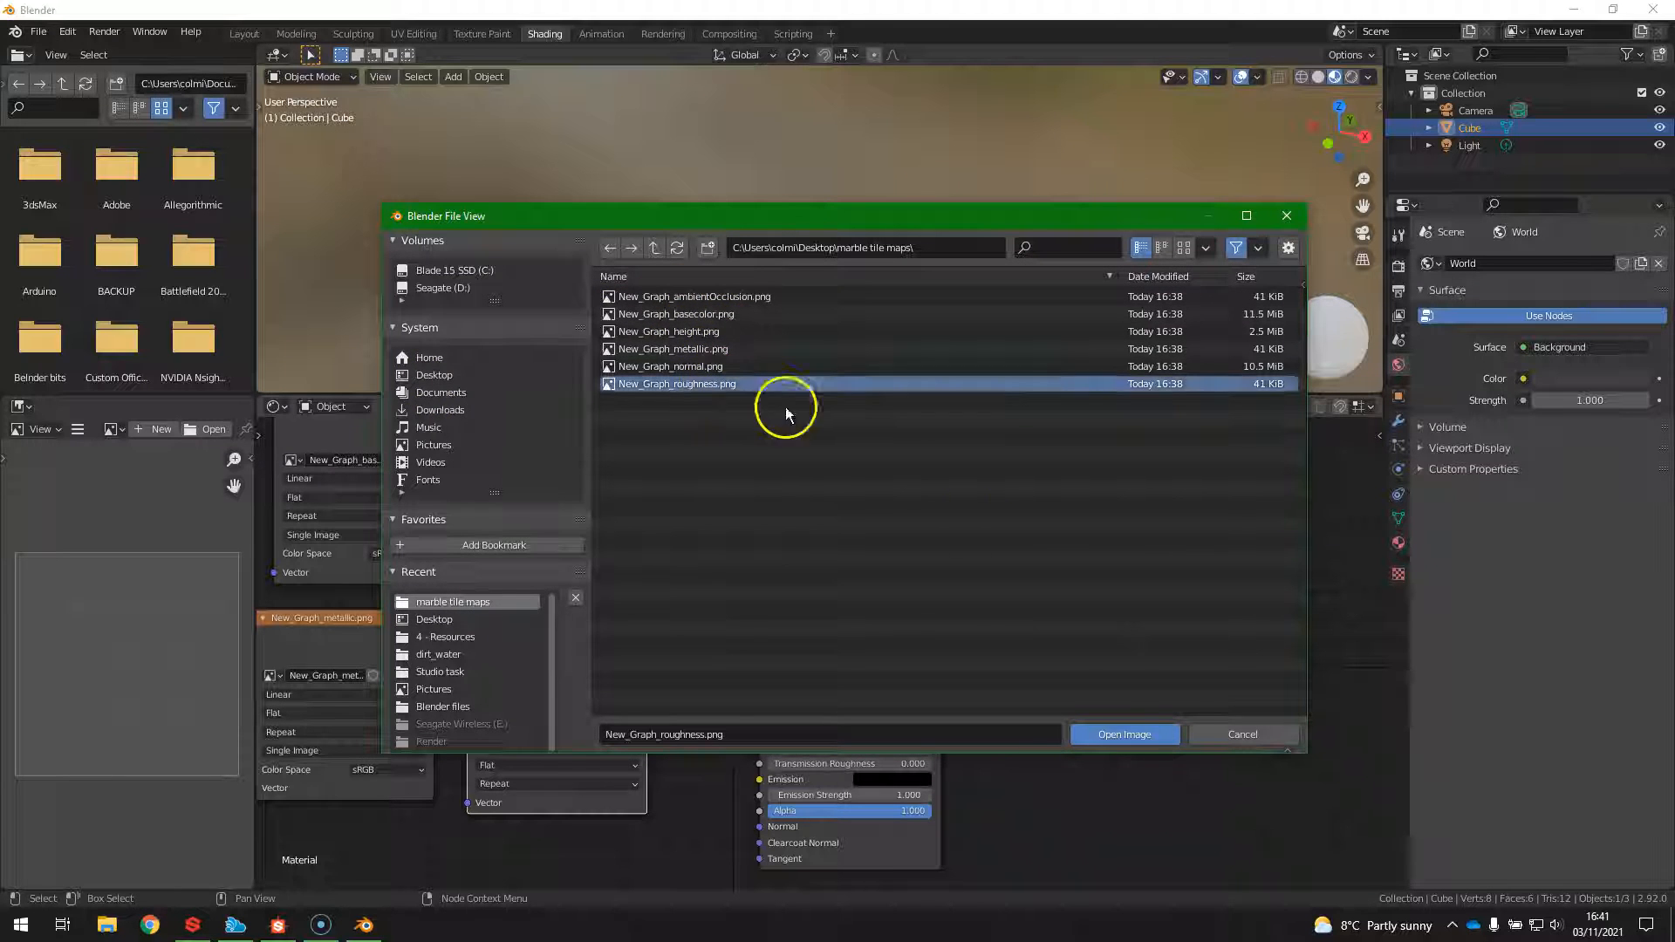
pyautogui.click(1134, 733)
# Spread out the base color, metallic and roughness texture nodes so they no longer crowd each other in the node graph.
pyautogui.scroll(-2, 736, 583)
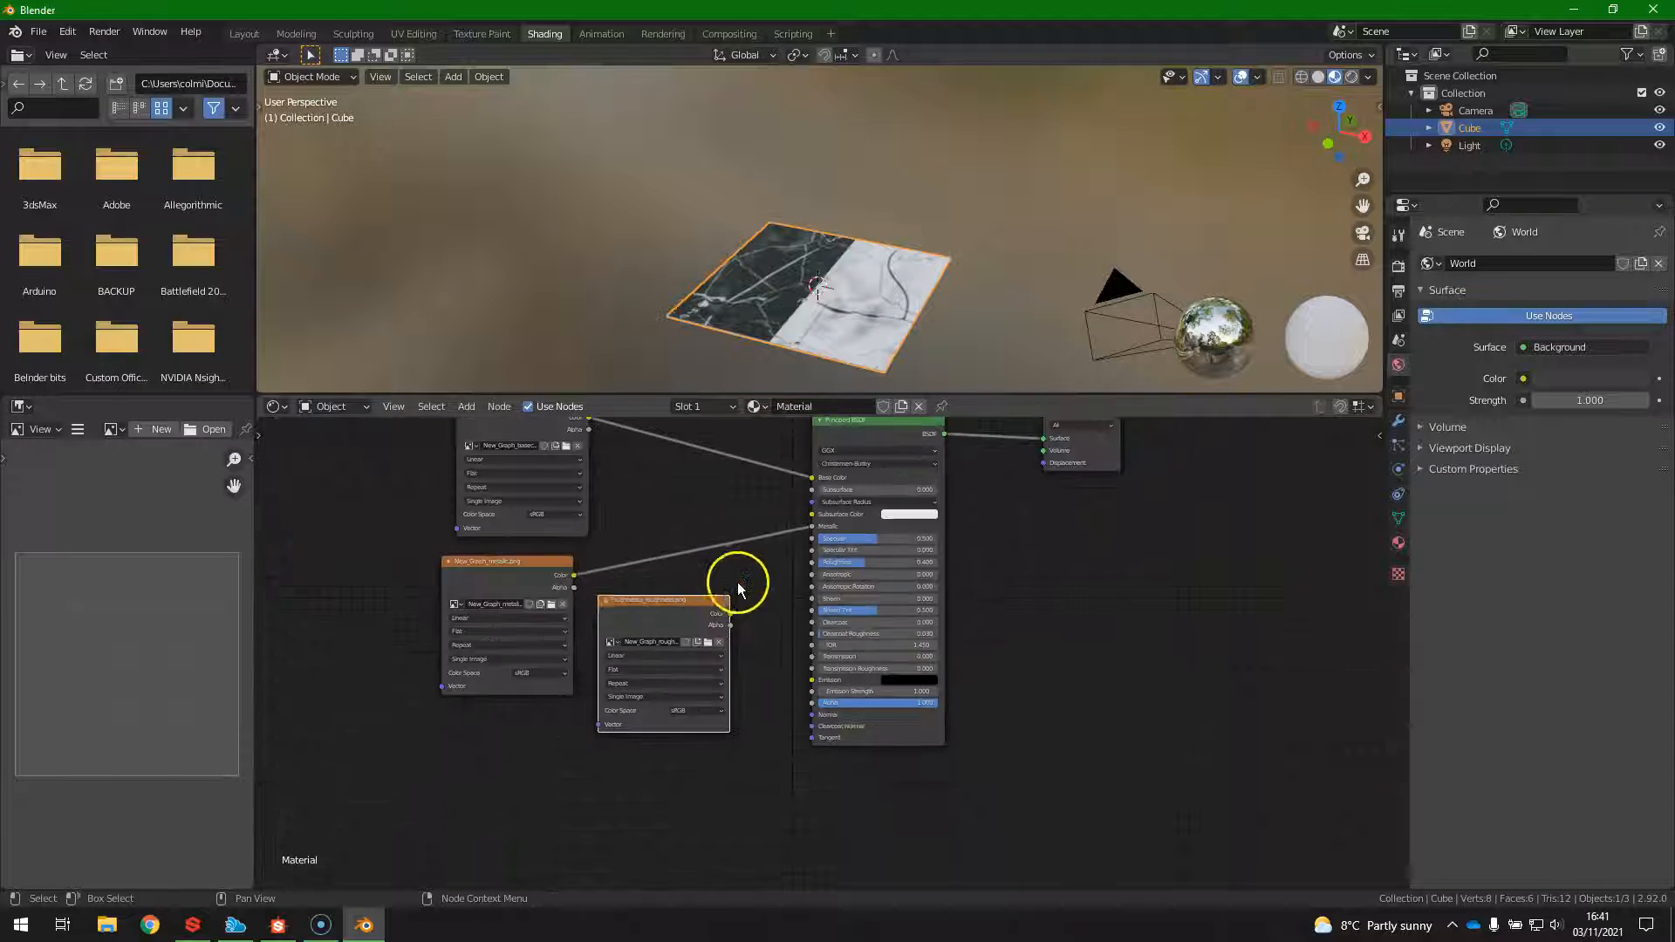
pyautogui.moveTo(566, 573); pyautogui.dragTo(374, 557)
pyautogui.scroll(-2, 643, 486)
pyautogui.moveTo(643, 486); pyautogui.dragTo(704, 599, button='middle')
pyautogui.moveTo(617, 535); pyautogui.dragTo(608, 464)
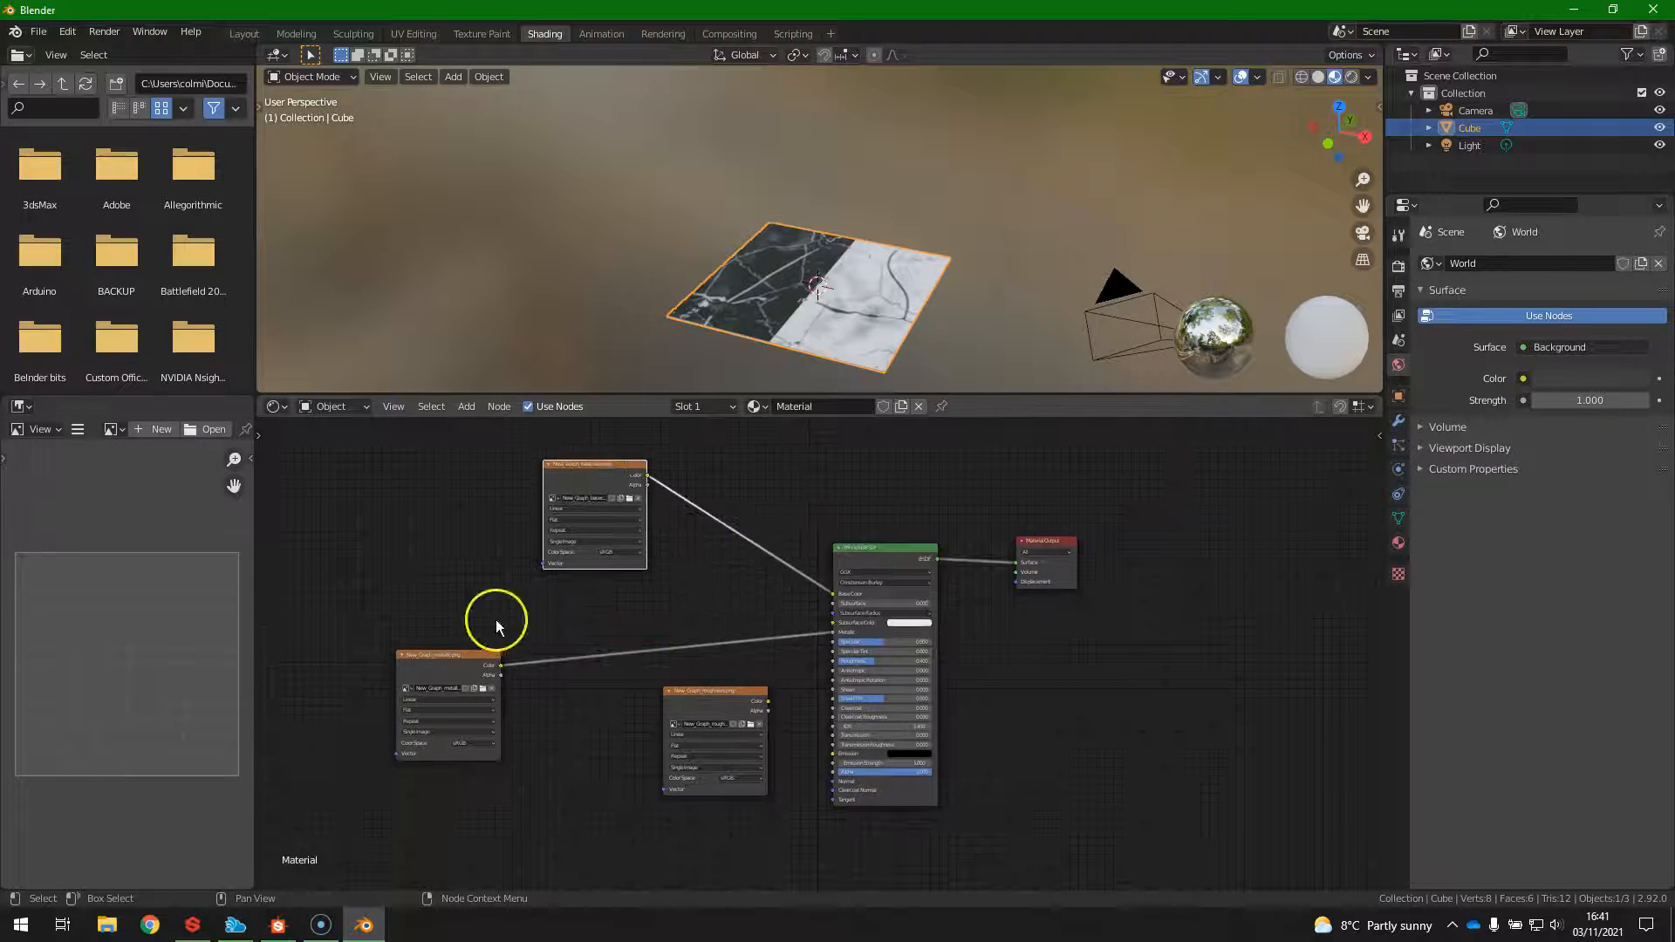
pyautogui.moveTo(459, 651); pyautogui.dragTo(432, 614)
pyautogui.moveTo(745, 694); pyautogui.dragTo(600, 689)
# Connect the roughness texture node's Color output to the Principled BSDF's Roughness input.
pyautogui.scroll(3, 773, 740)
pyautogui.moveTo(773, 740); pyautogui.dragTo(726, 619, button='middle')
pyautogui.moveTo(459, 599); pyautogui.dragTo(797, 548)
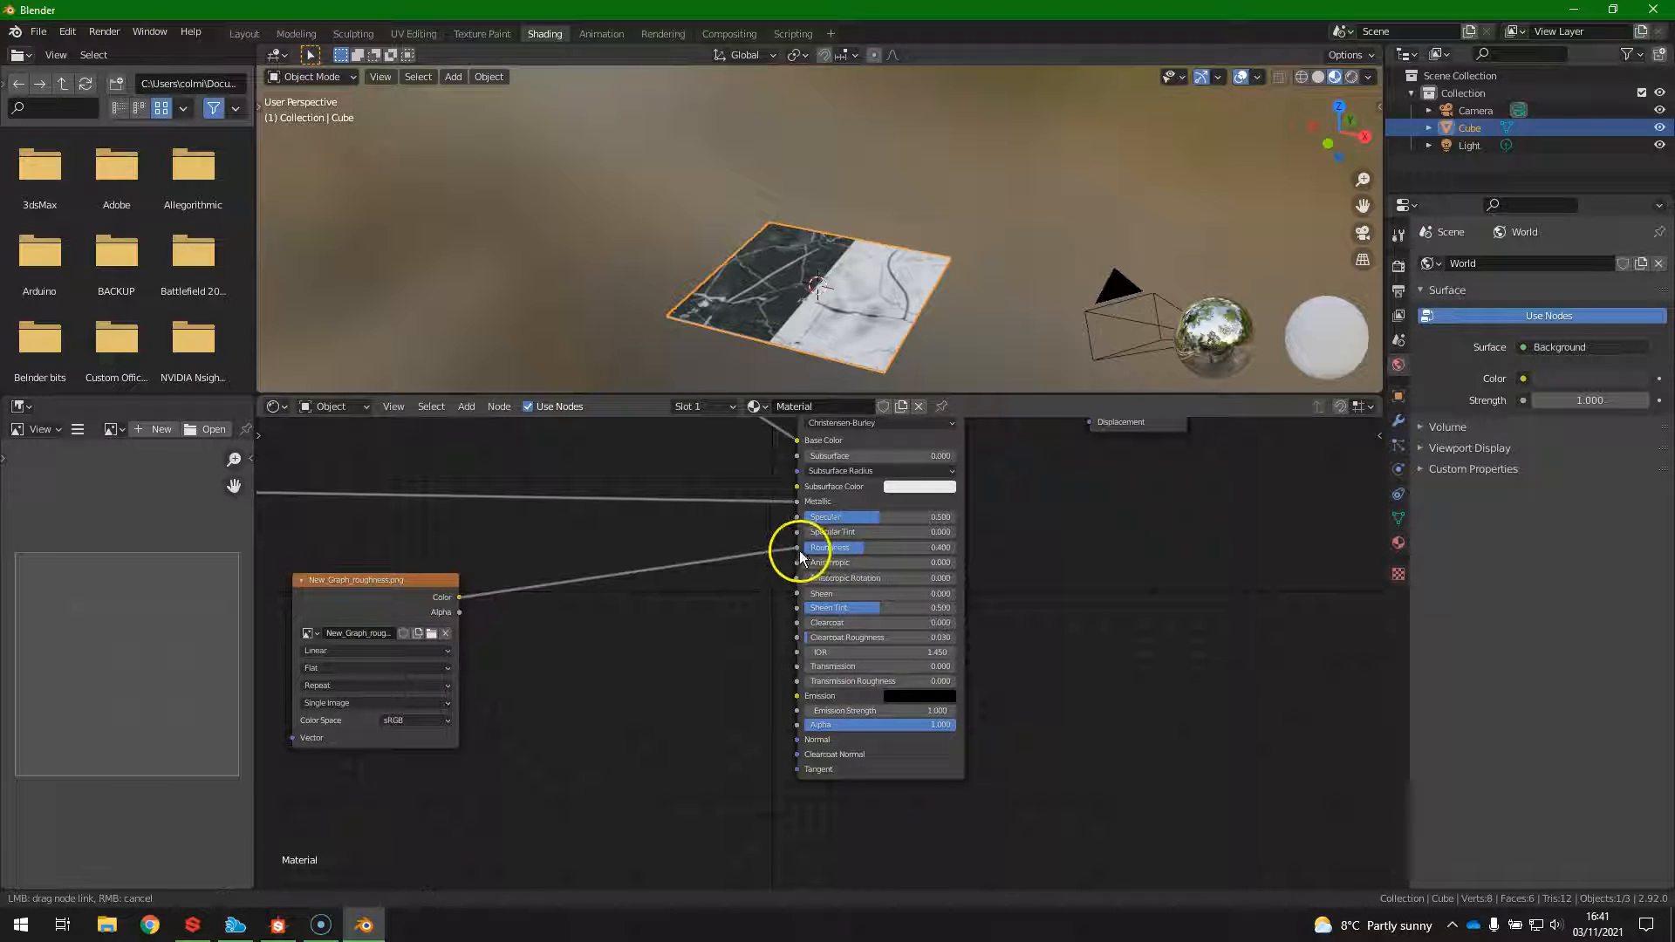
# Examine the Metallic and Roughness inputs of the Principled BSDF and the texture nodes linked to them.
pyautogui.scroll(2, 799, 551)
pyautogui.scroll(1, 768, 567)
pyautogui.moveTo(741, 587); pyautogui.dragTo(666, 729, button='middle')
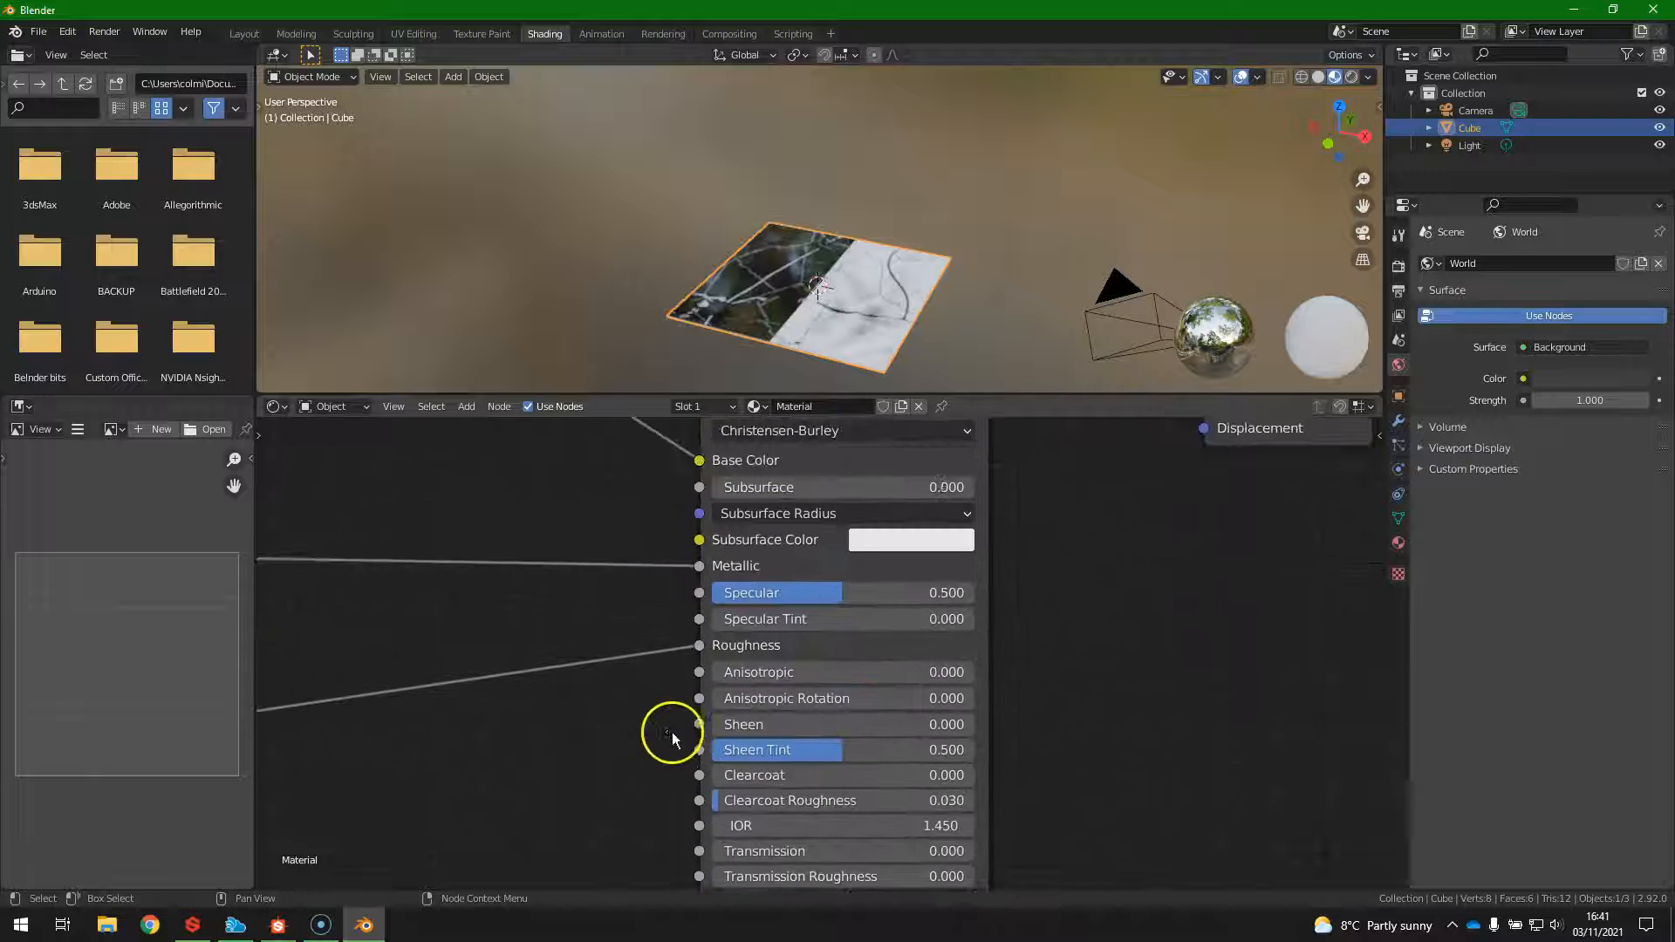
pyautogui.moveTo(837, 561); pyautogui.dragTo(930, 561, button='middle')
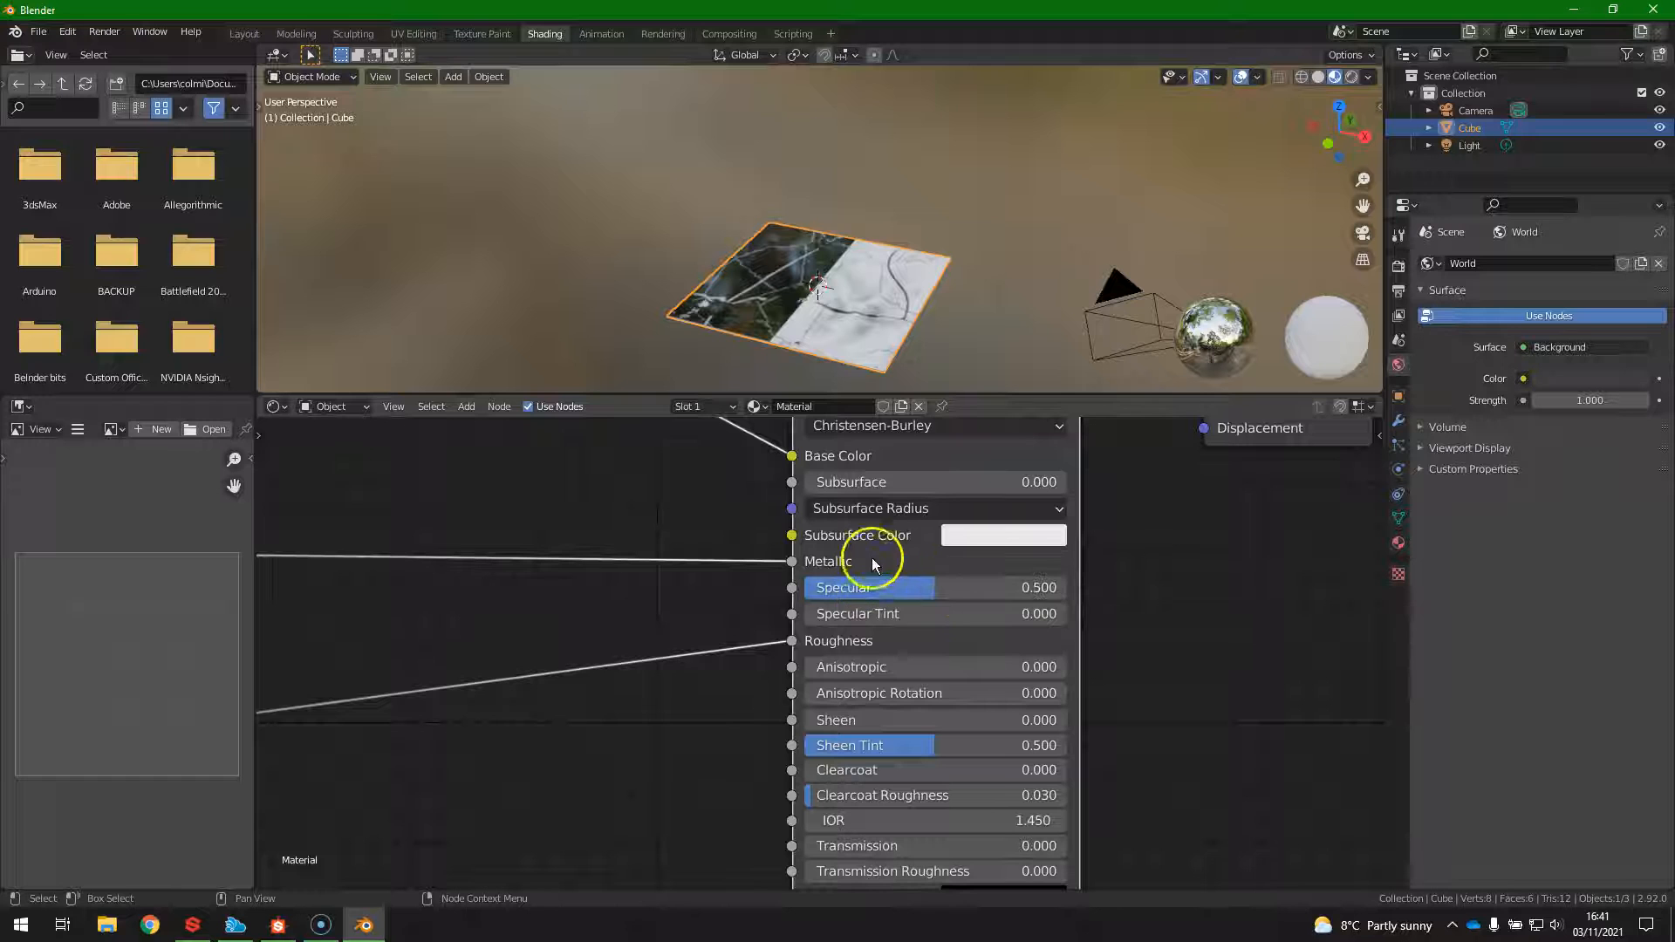
pyautogui.scroll(-2, 811, 646)
pyautogui.scroll(-1, 551, 703)
pyautogui.moveTo(471, 738); pyautogui.dragTo(743, 630, button='middle')
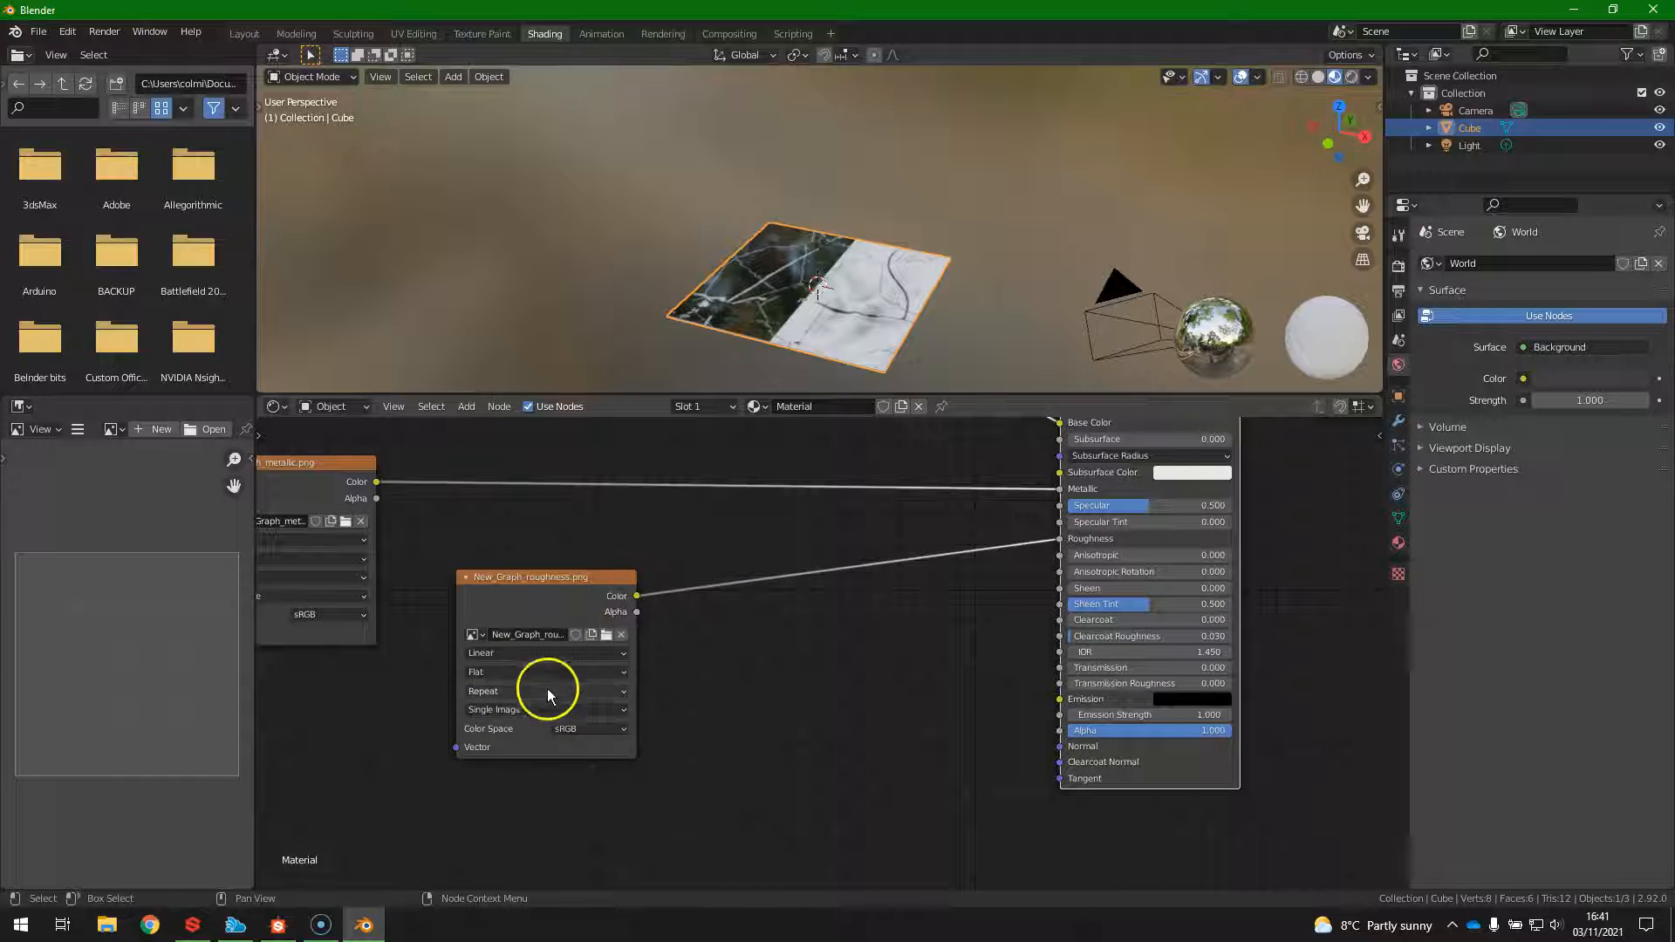
pyautogui.scroll(1, 513, 655)
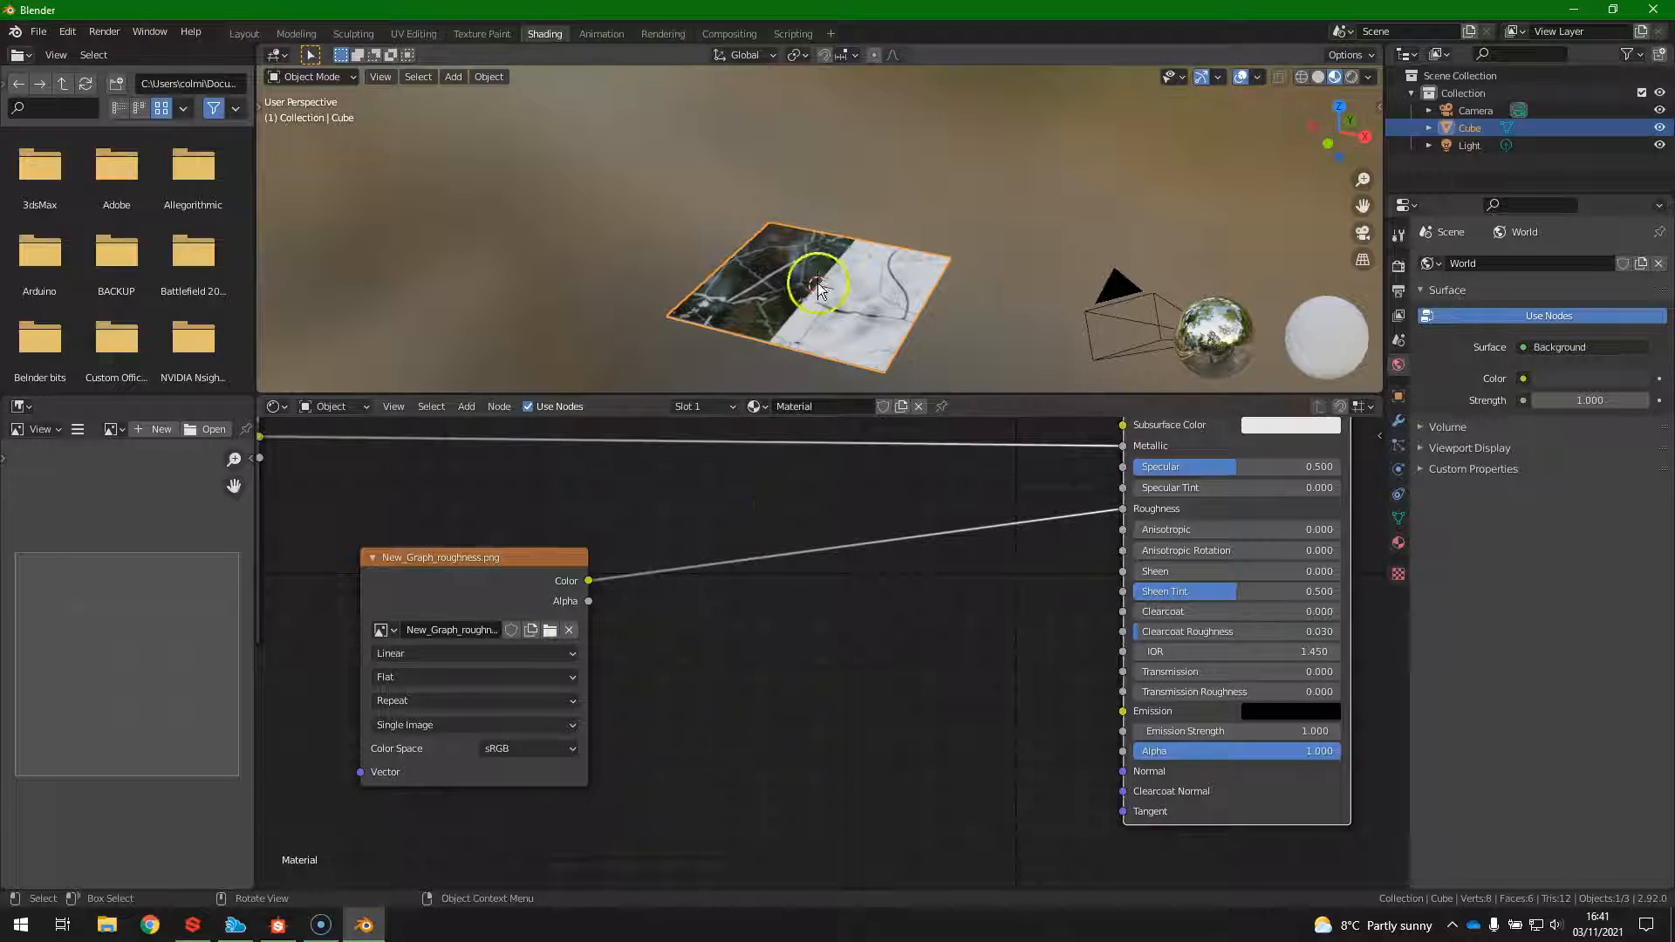
# Move the roughness texture node farther from the Principled BSDF and add a fourth Image Texture node between them.
pyautogui.moveTo(526, 560); pyautogui.dragTo(453, 506)
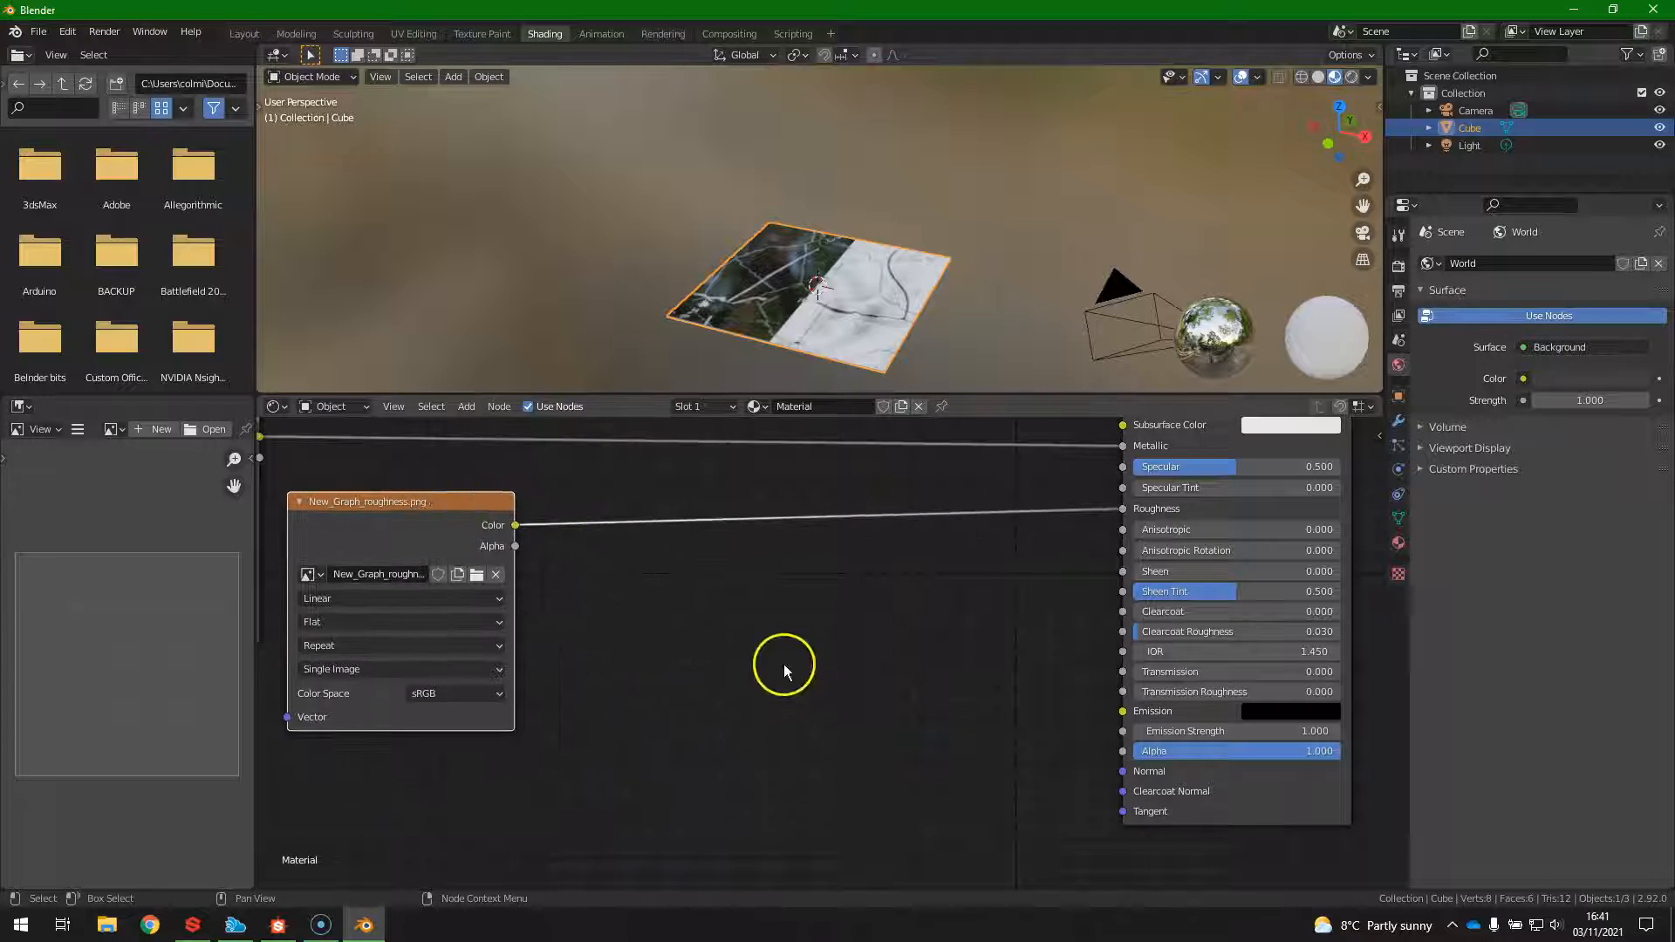
pyautogui.hotkey('shift', 'a')
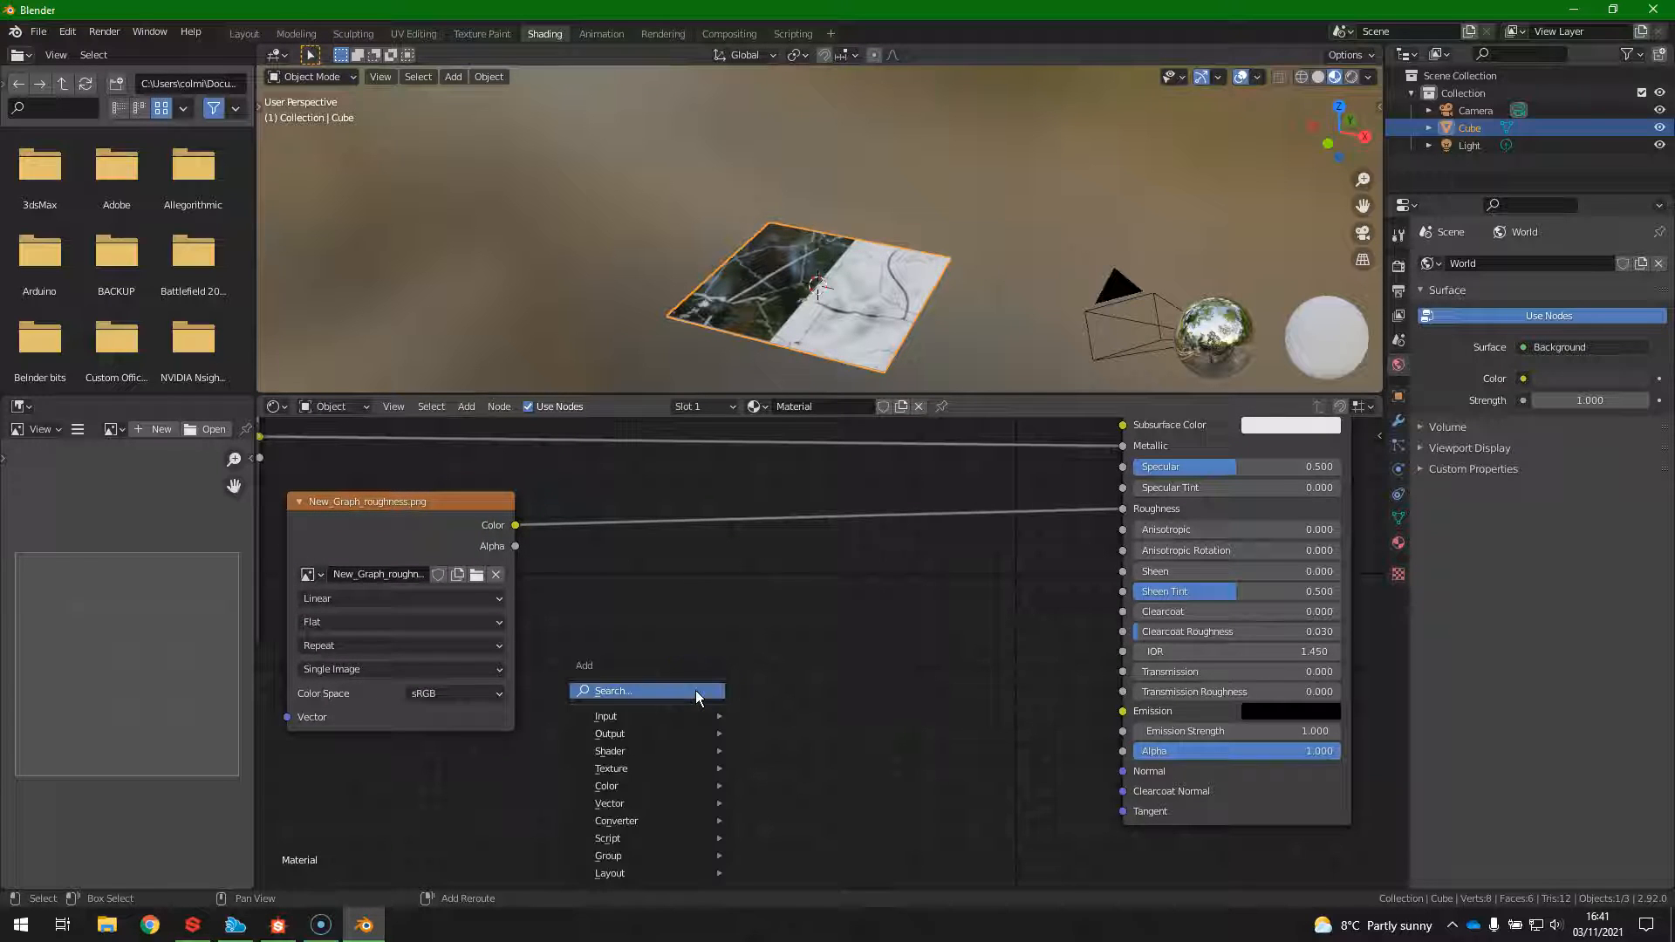
pyautogui.write('image')
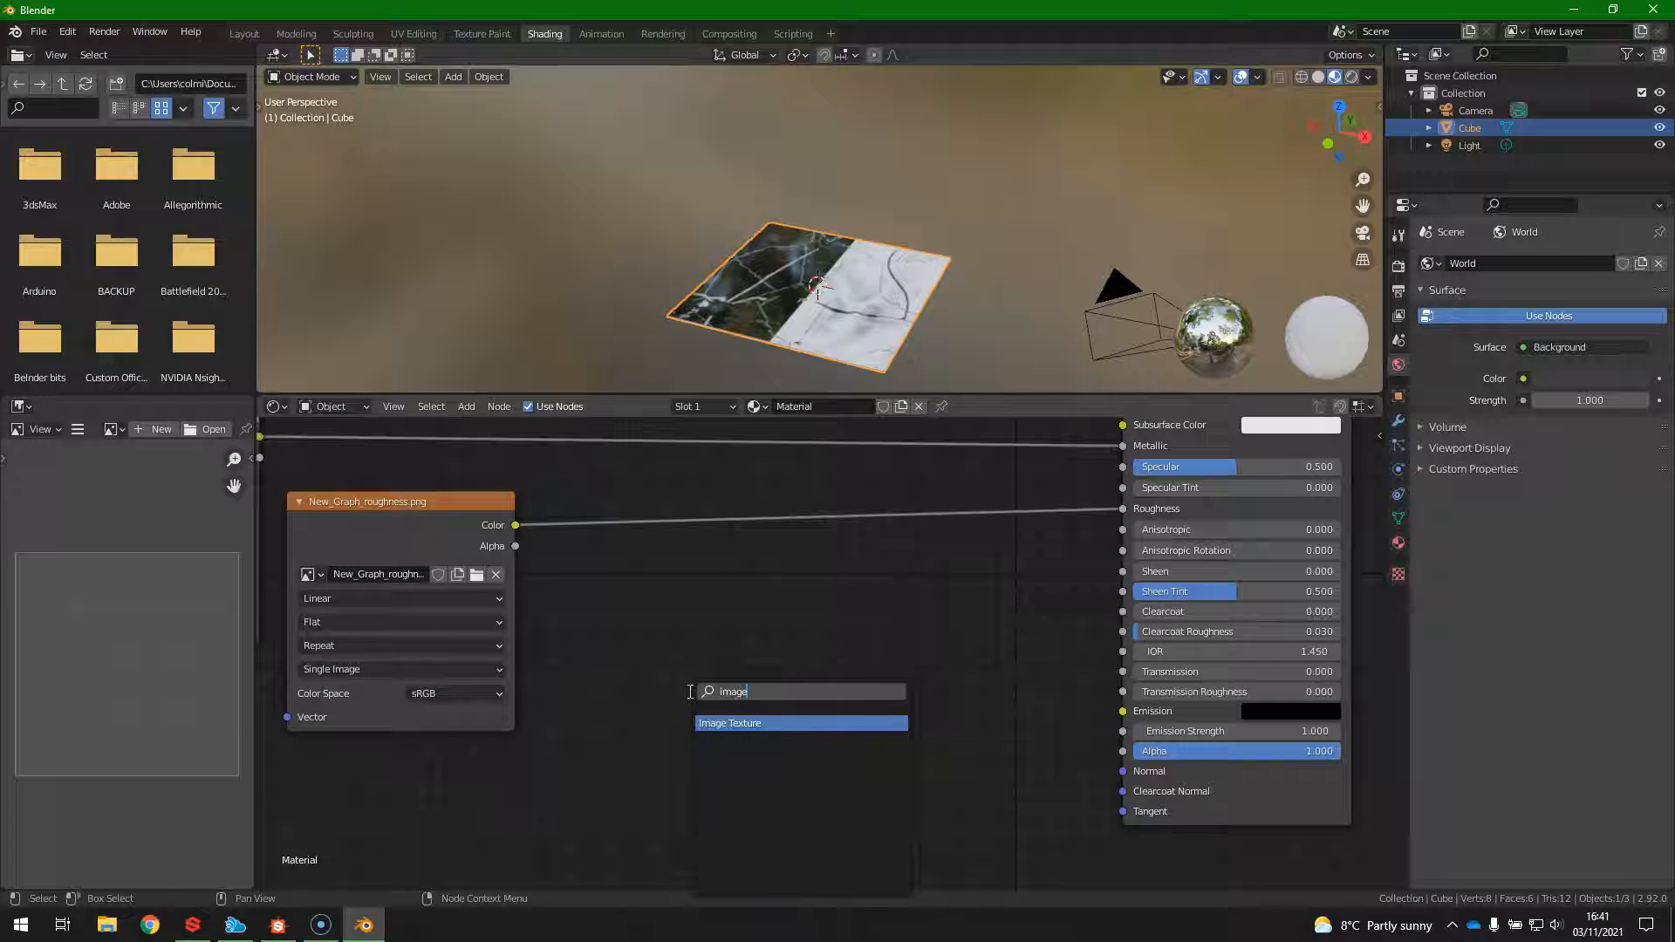
pyautogui.press('Return')
pyautogui.click(678, 673)
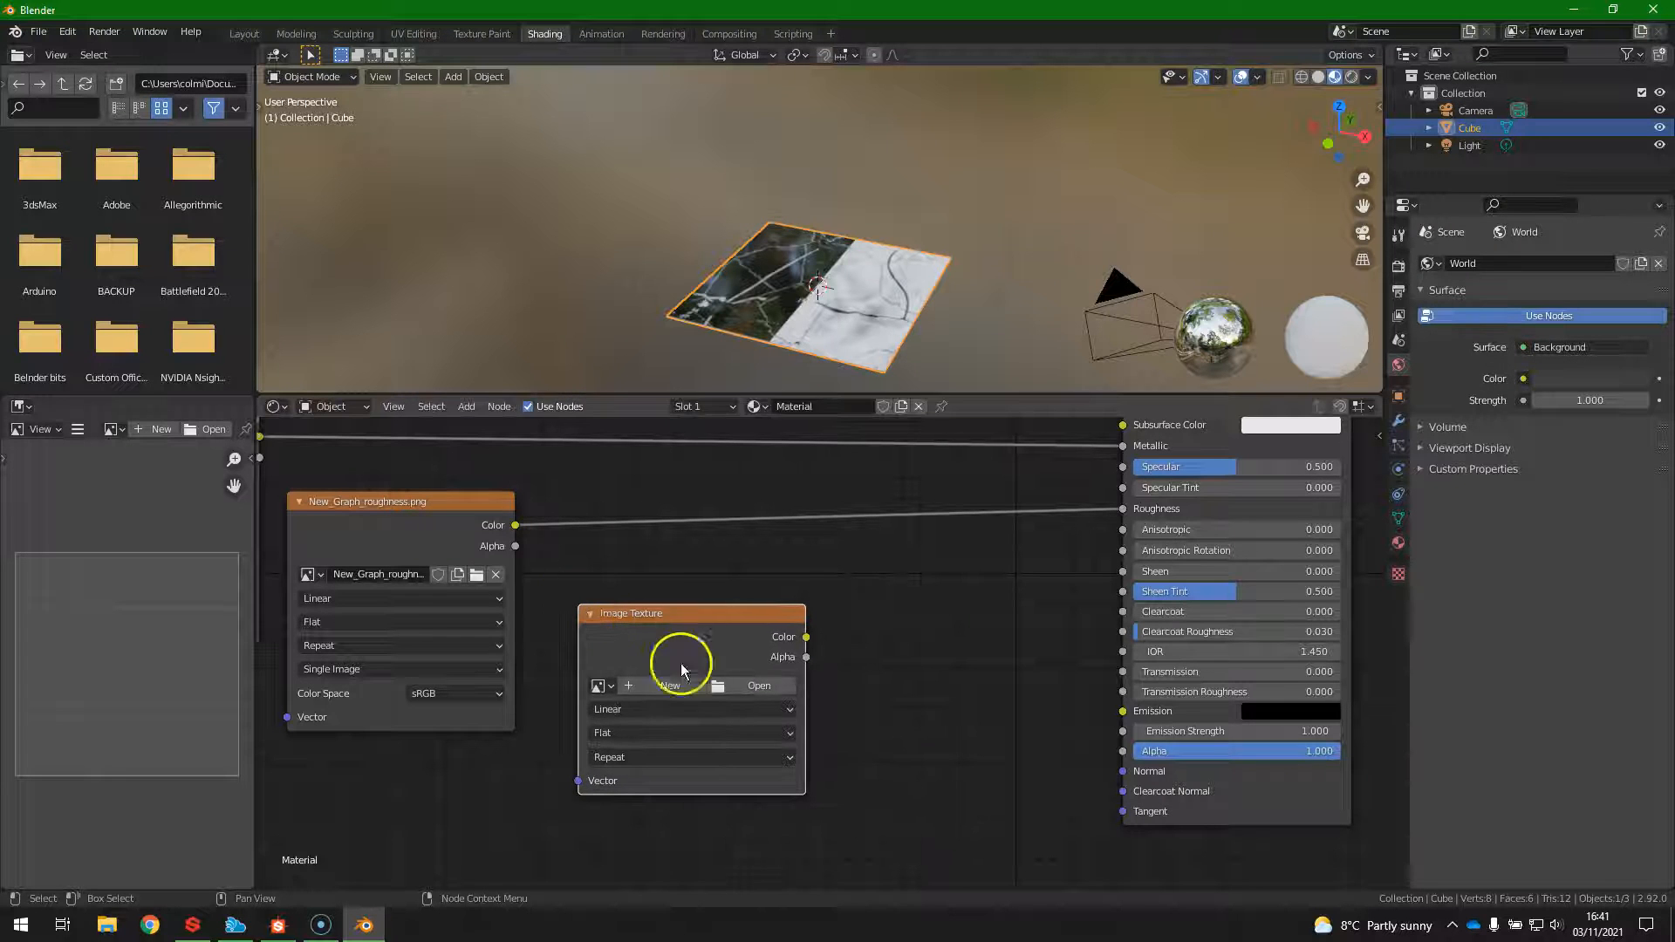
# Load New_Graph_normal.png from the marble tile maps folder into the fourth texture node and move the node slightly lower.
pyautogui.click(730, 686)
pyautogui.click(447, 375)
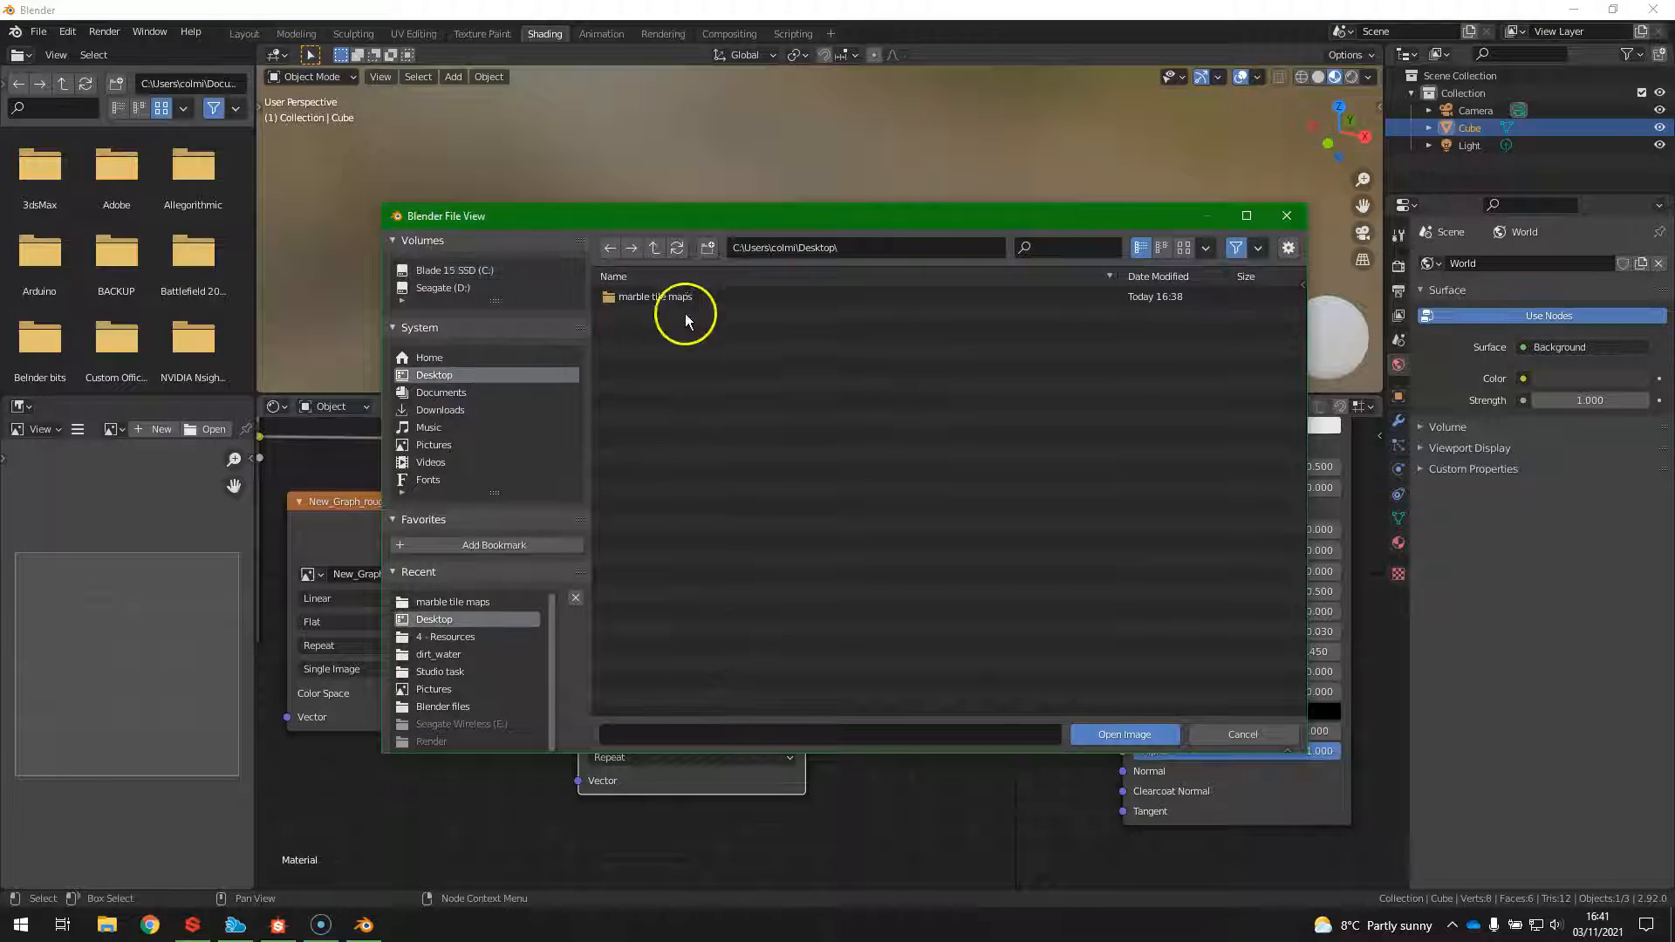
pyautogui.doubleClick(680, 298)
pyautogui.click(698, 366)
pyautogui.click(1128, 732)
pyautogui.moveTo(731, 614); pyautogui.dragTo(696, 656)
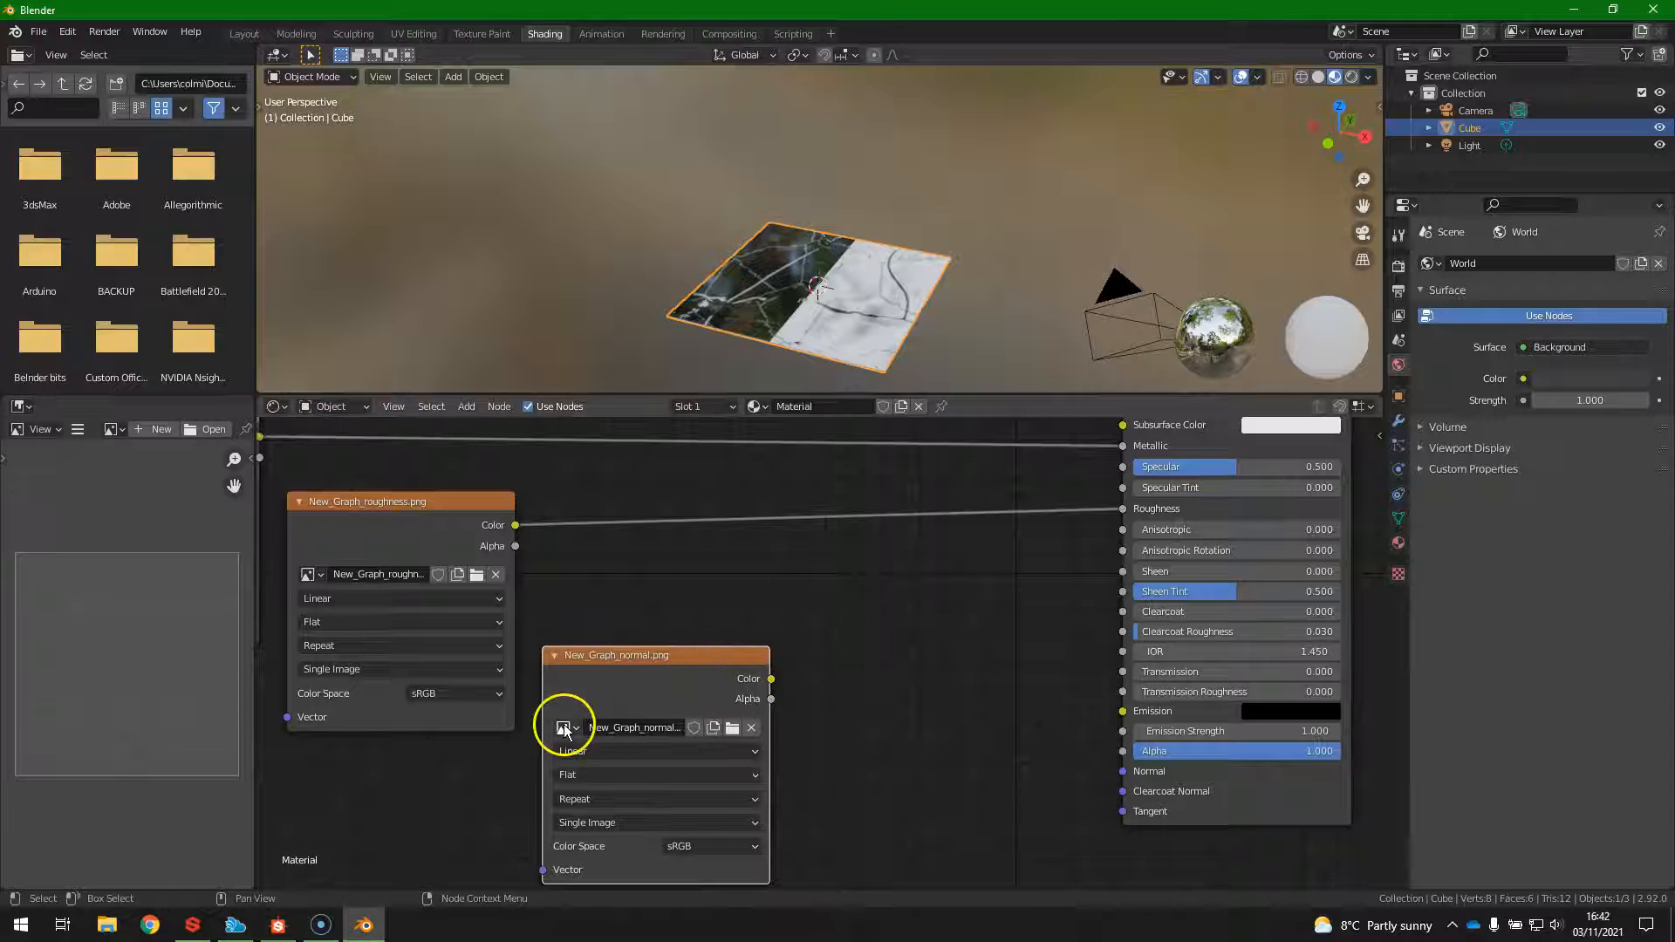
# Move the normal texture node lower, clear of the roughness texture node.
pyautogui.scroll(-2, 863, 670)
pyautogui.moveTo(935, 676); pyautogui.dragTo(974, 716, button='middle')
pyautogui.scroll(-3, 976, 717)
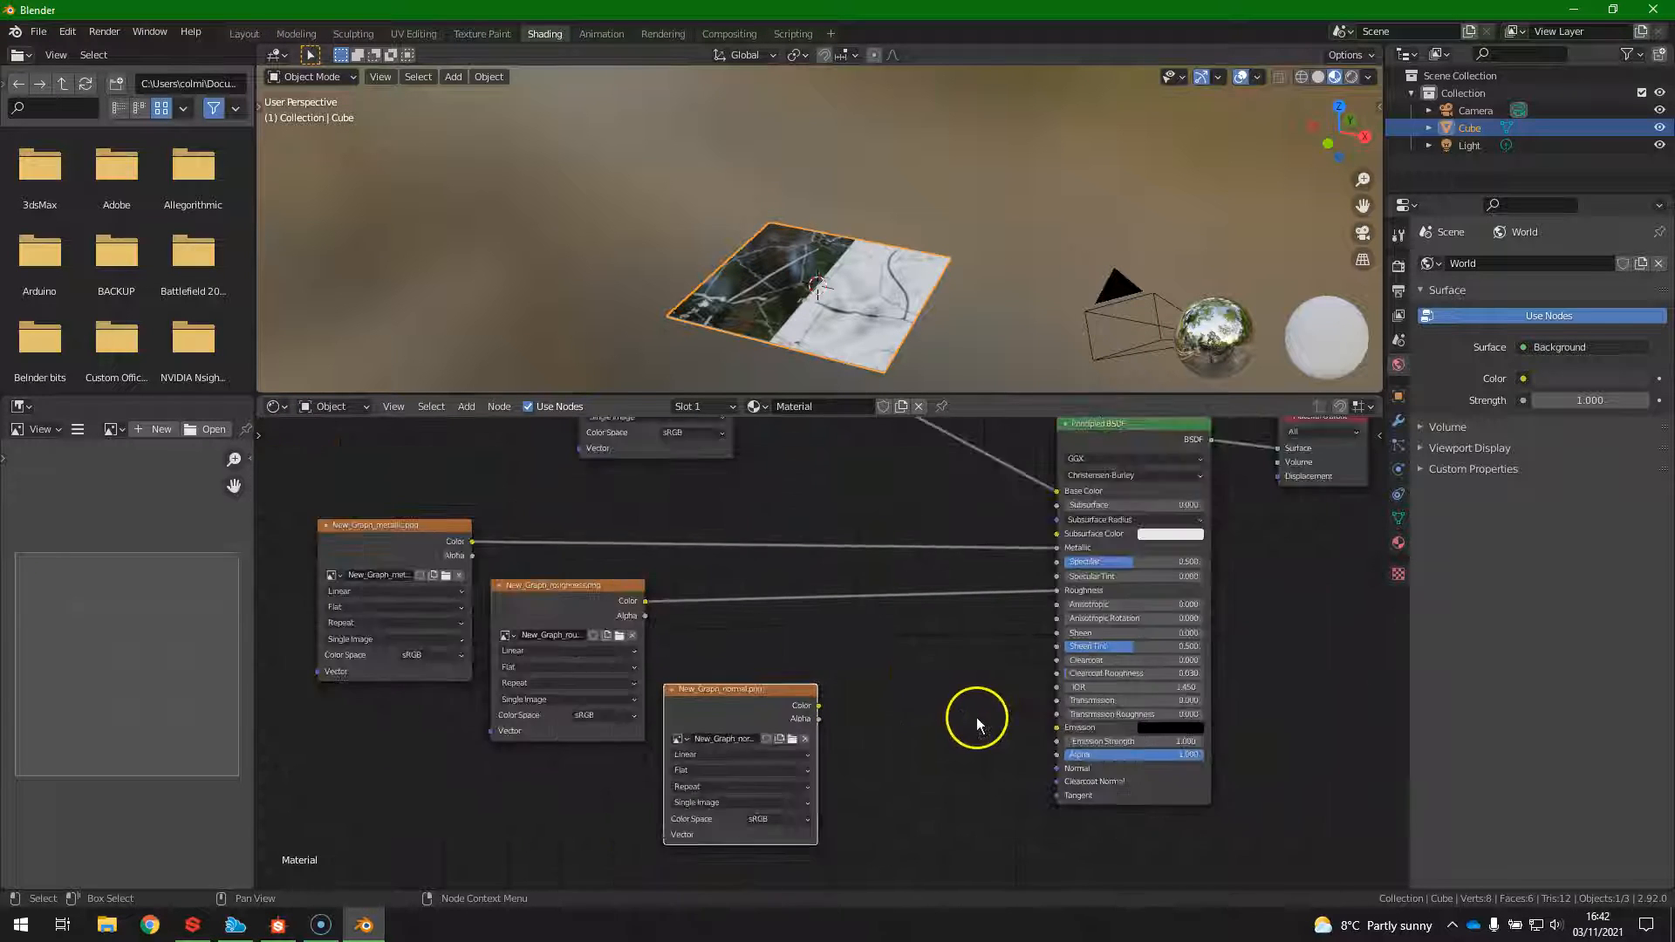
pyautogui.scroll(1, 921, 698)
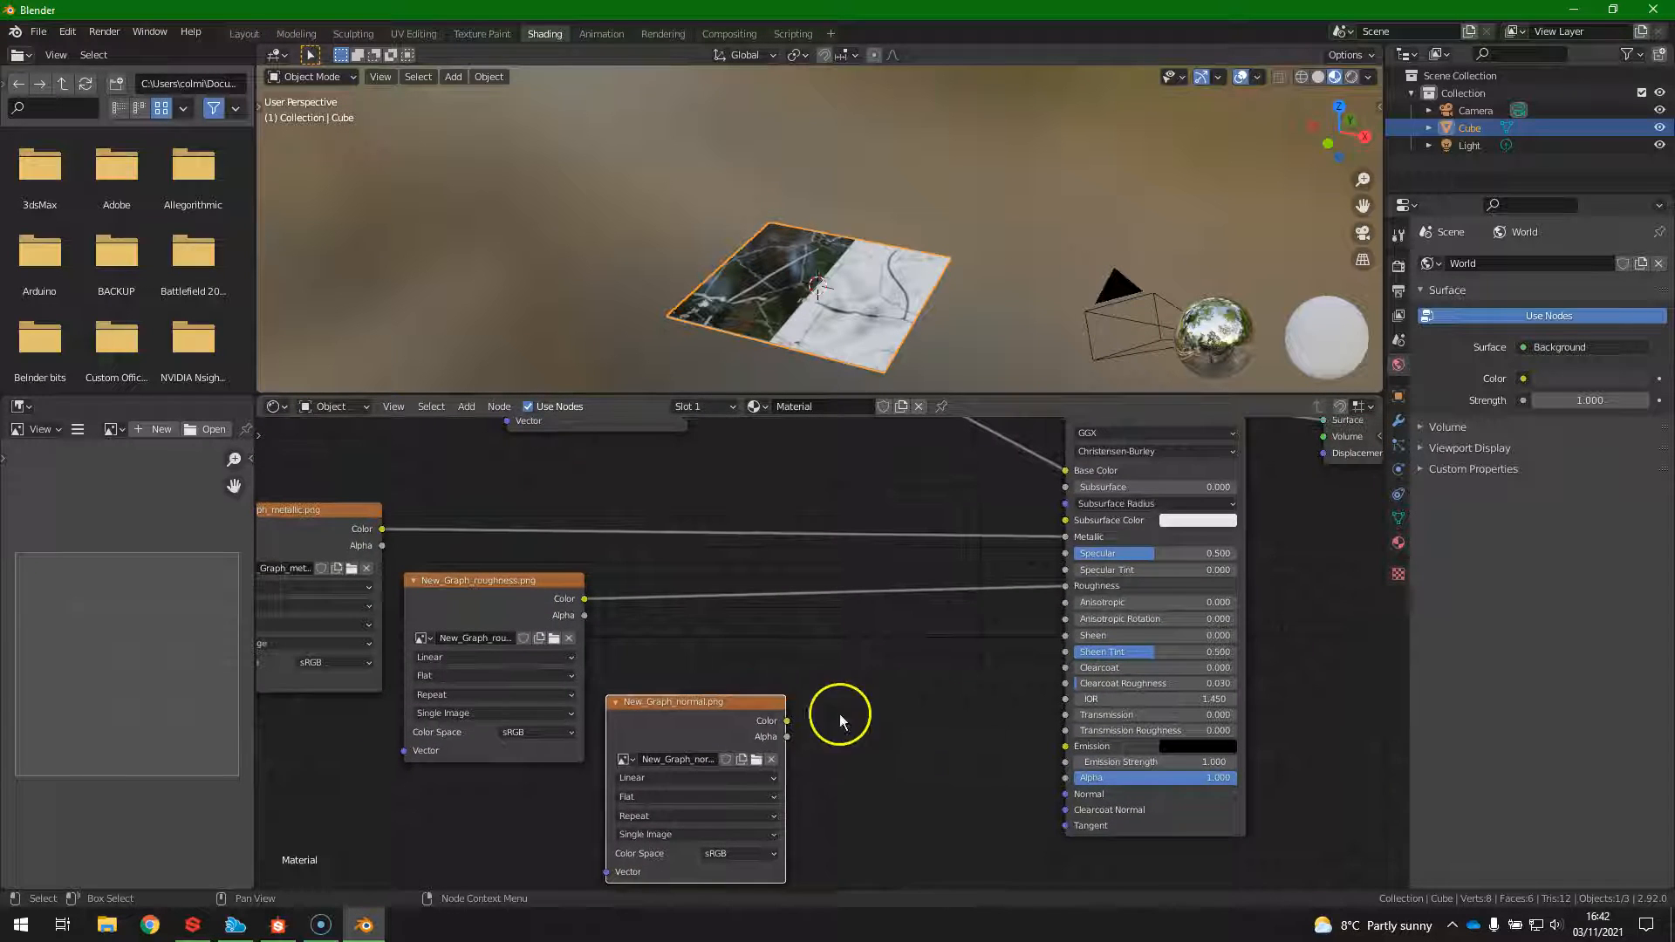
pyautogui.scroll(-2, 785, 681)
pyautogui.moveTo(887, 711); pyautogui.dragTo(761, 625, button='middle')
pyautogui.moveTo(610, 628); pyautogui.dragTo(593, 706)
pyautogui.moveTo(778, 759); pyautogui.dragTo(756, 731, button='middle')
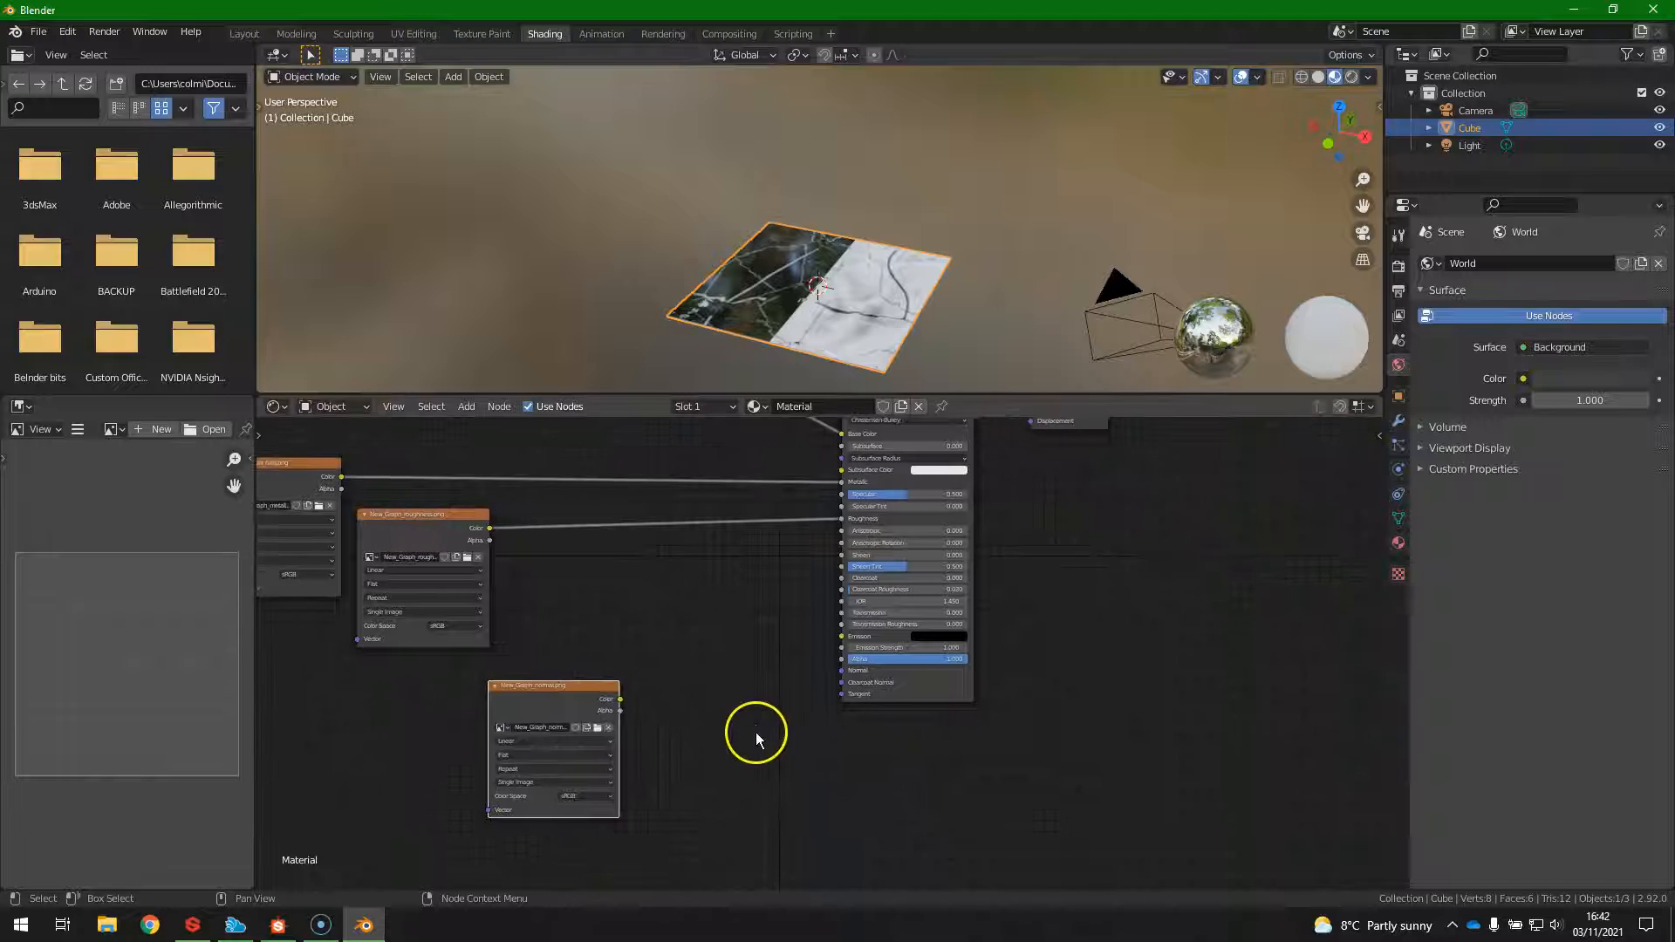
# Add a Normal Map node between the normal texture node and the Principled BSDF.
pyautogui.scroll(4, 831, 593)
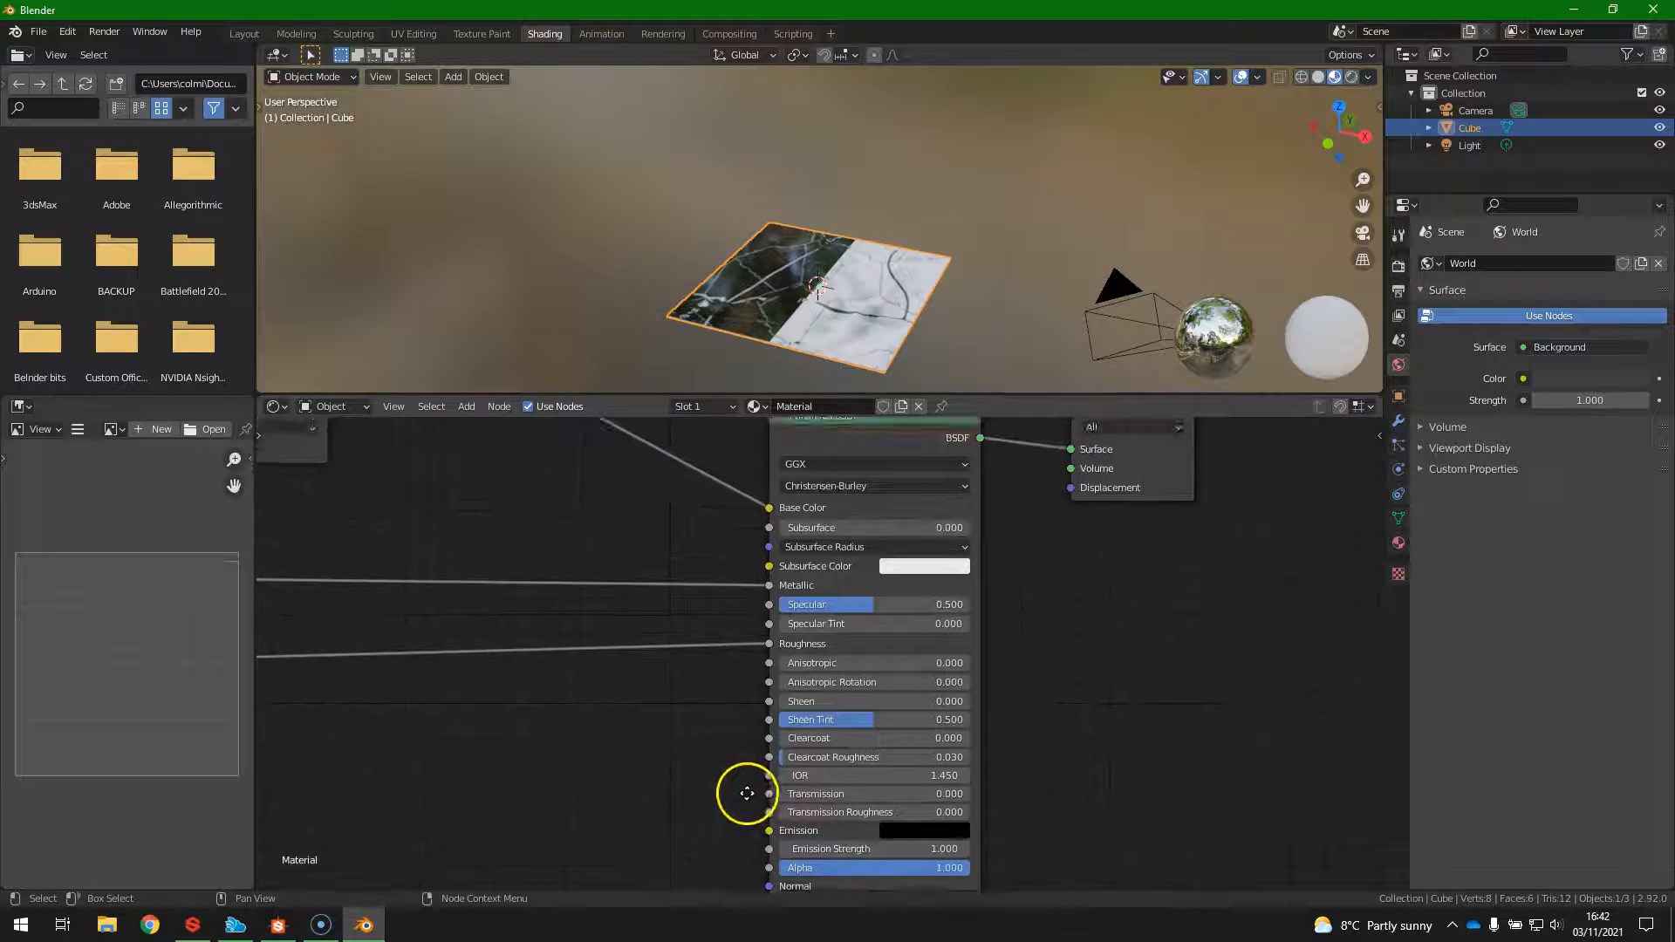
pyautogui.moveTo(710, 651); pyautogui.dragTo(737, 591, button='middle')
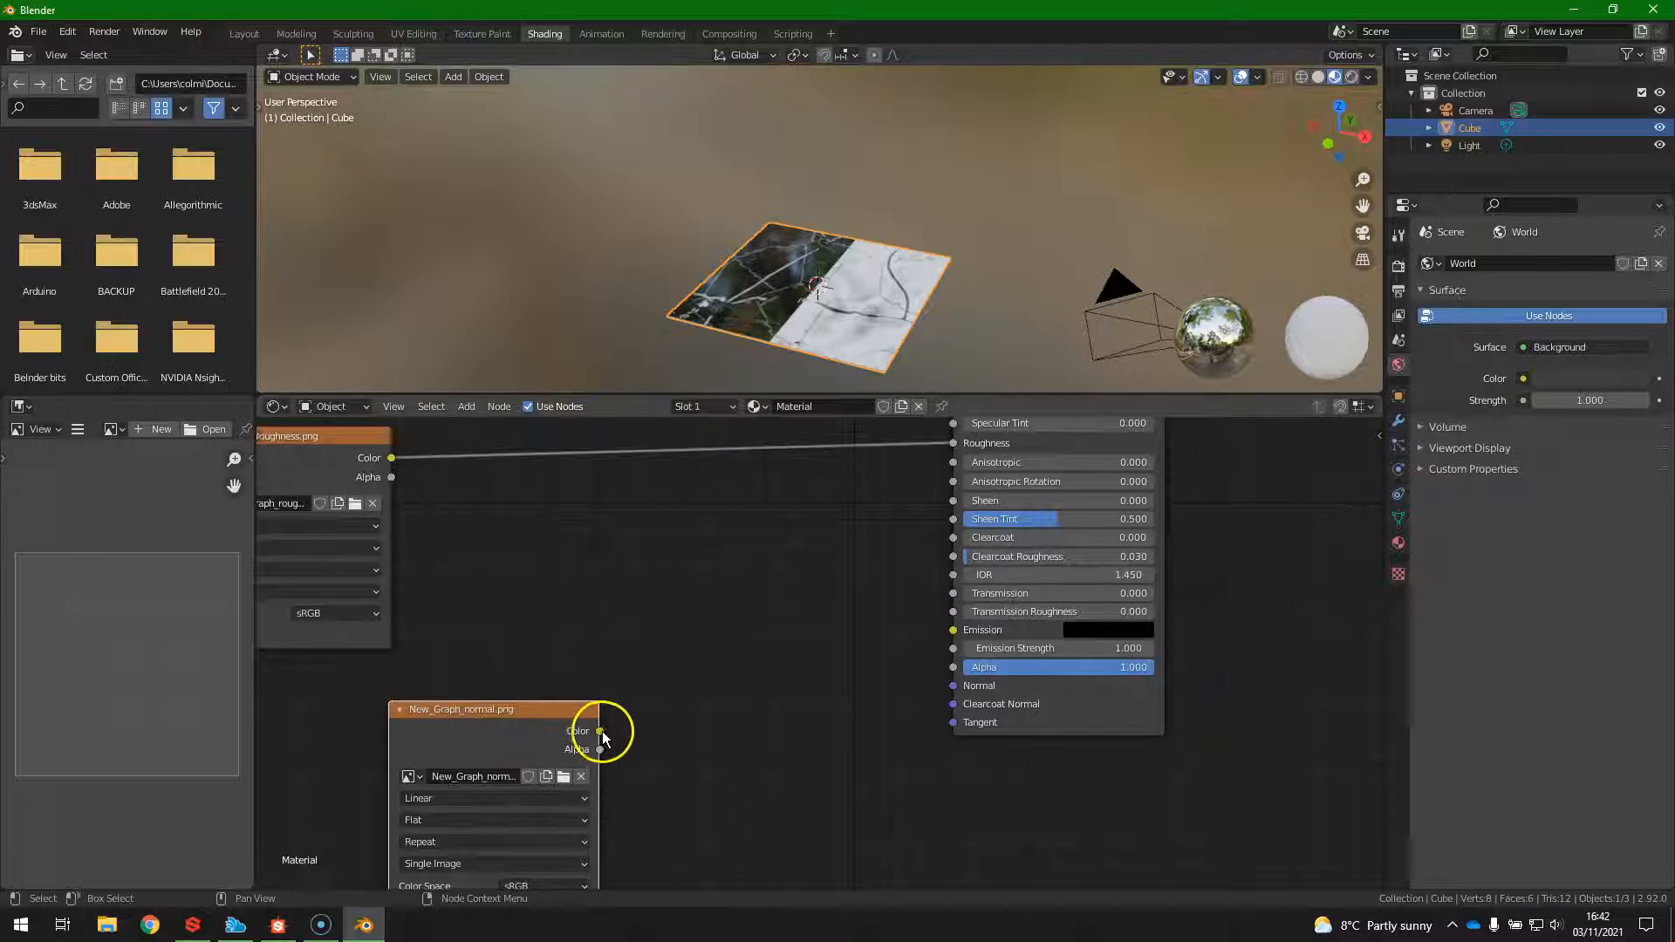
pyautogui.moveTo(811, 663); pyautogui.dragTo(680, 810, button='middle')
pyautogui.moveTo(611, 661); pyautogui.dragTo(690, 566, button='middle')
pyautogui.moveTo(833, 759); pyautogui.dragTo(790, 653, button='middle')
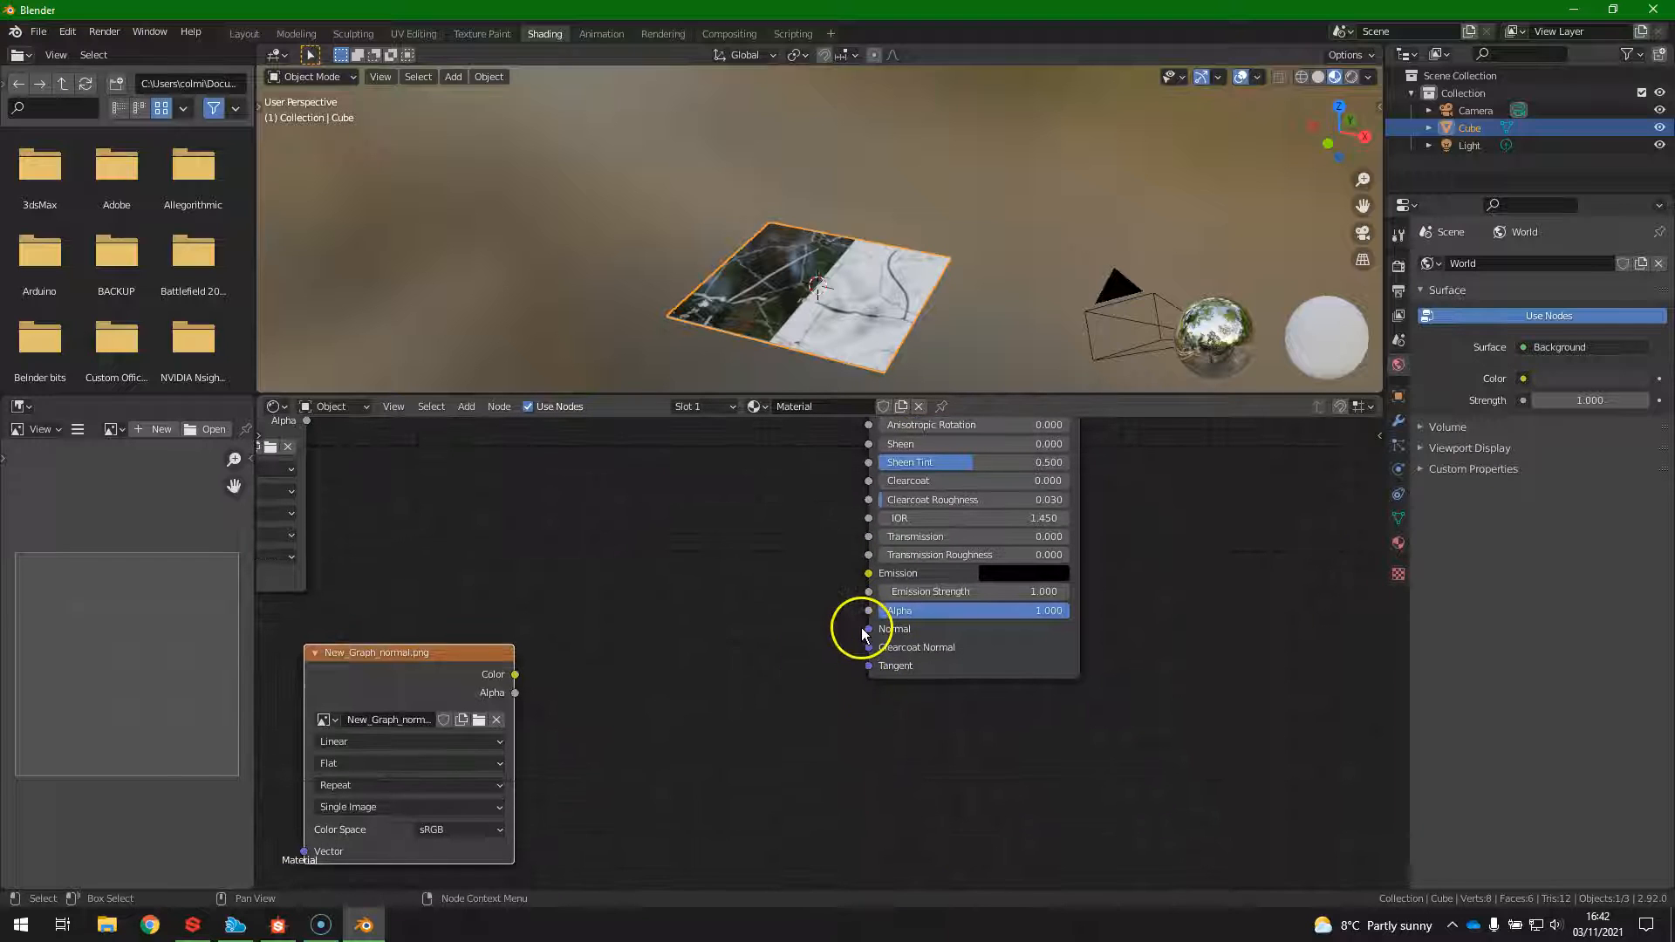
pyautogui.hotkey('shift', 'a')
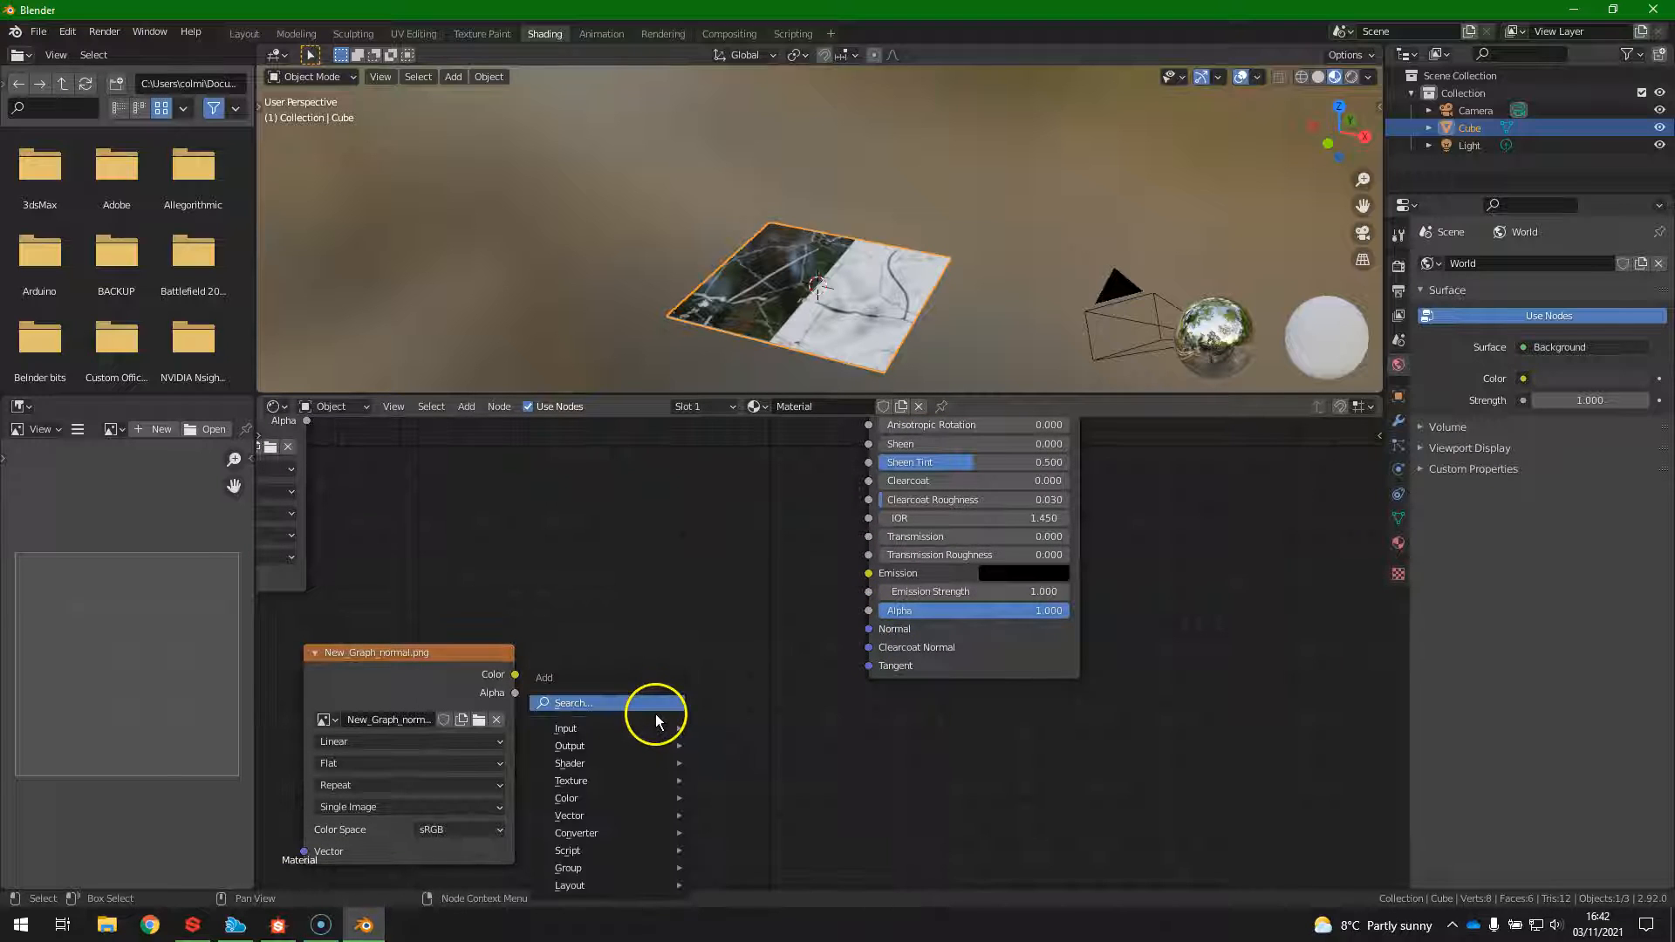
pyautogui.click(650, 707)
pyautogui.write('normal')
pyautogui.click(693, 741)
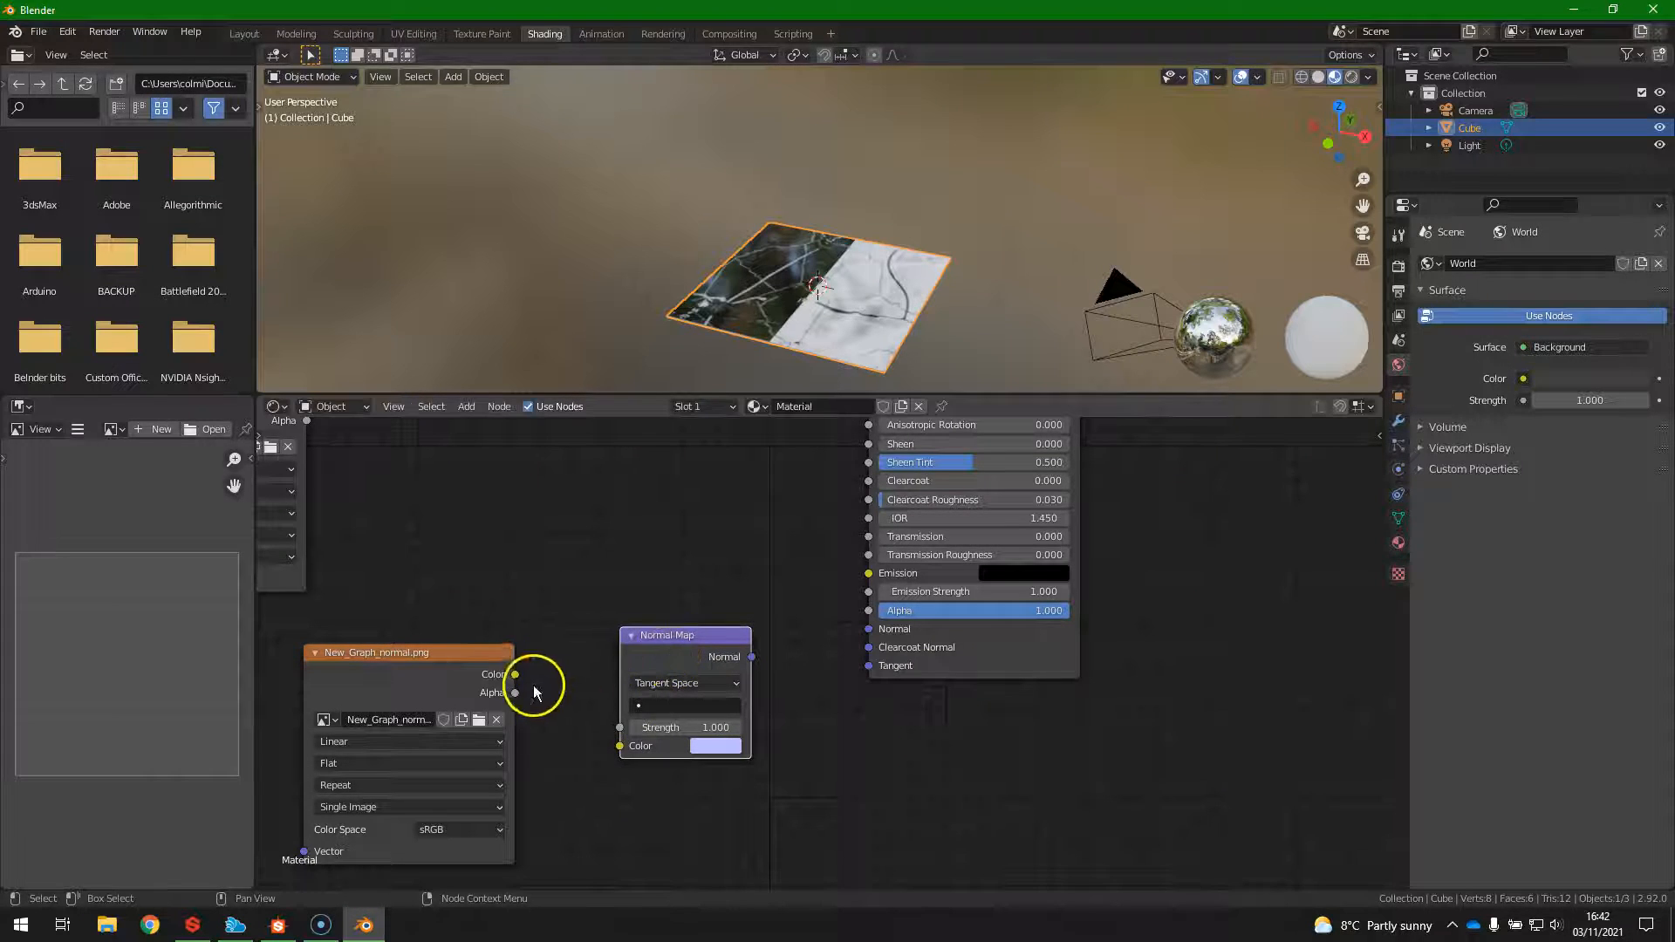
# Connect the normal texture's Color output to the Normal Map's Color input, and its Normal output to the Principled BSDF's Normal input.
pyautogui.moveTo(515, 674); pyautogui.dragTo(619, 746)
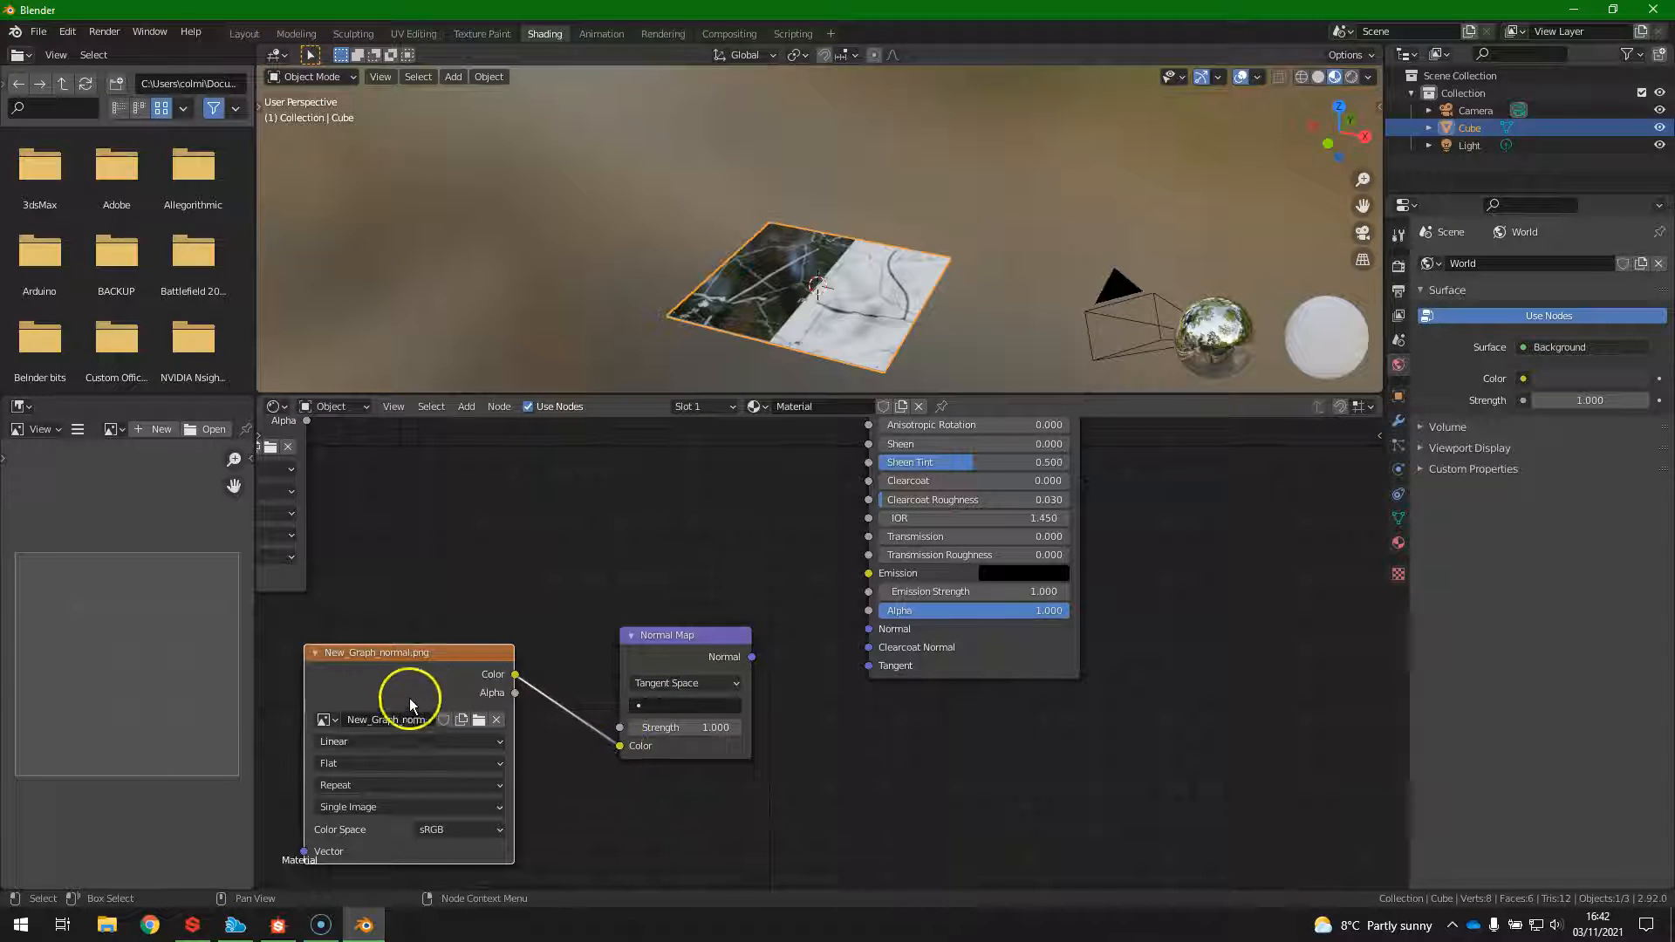
pyautogui.moveTo(683, 641); pyautogui.dragTo(762, 640)
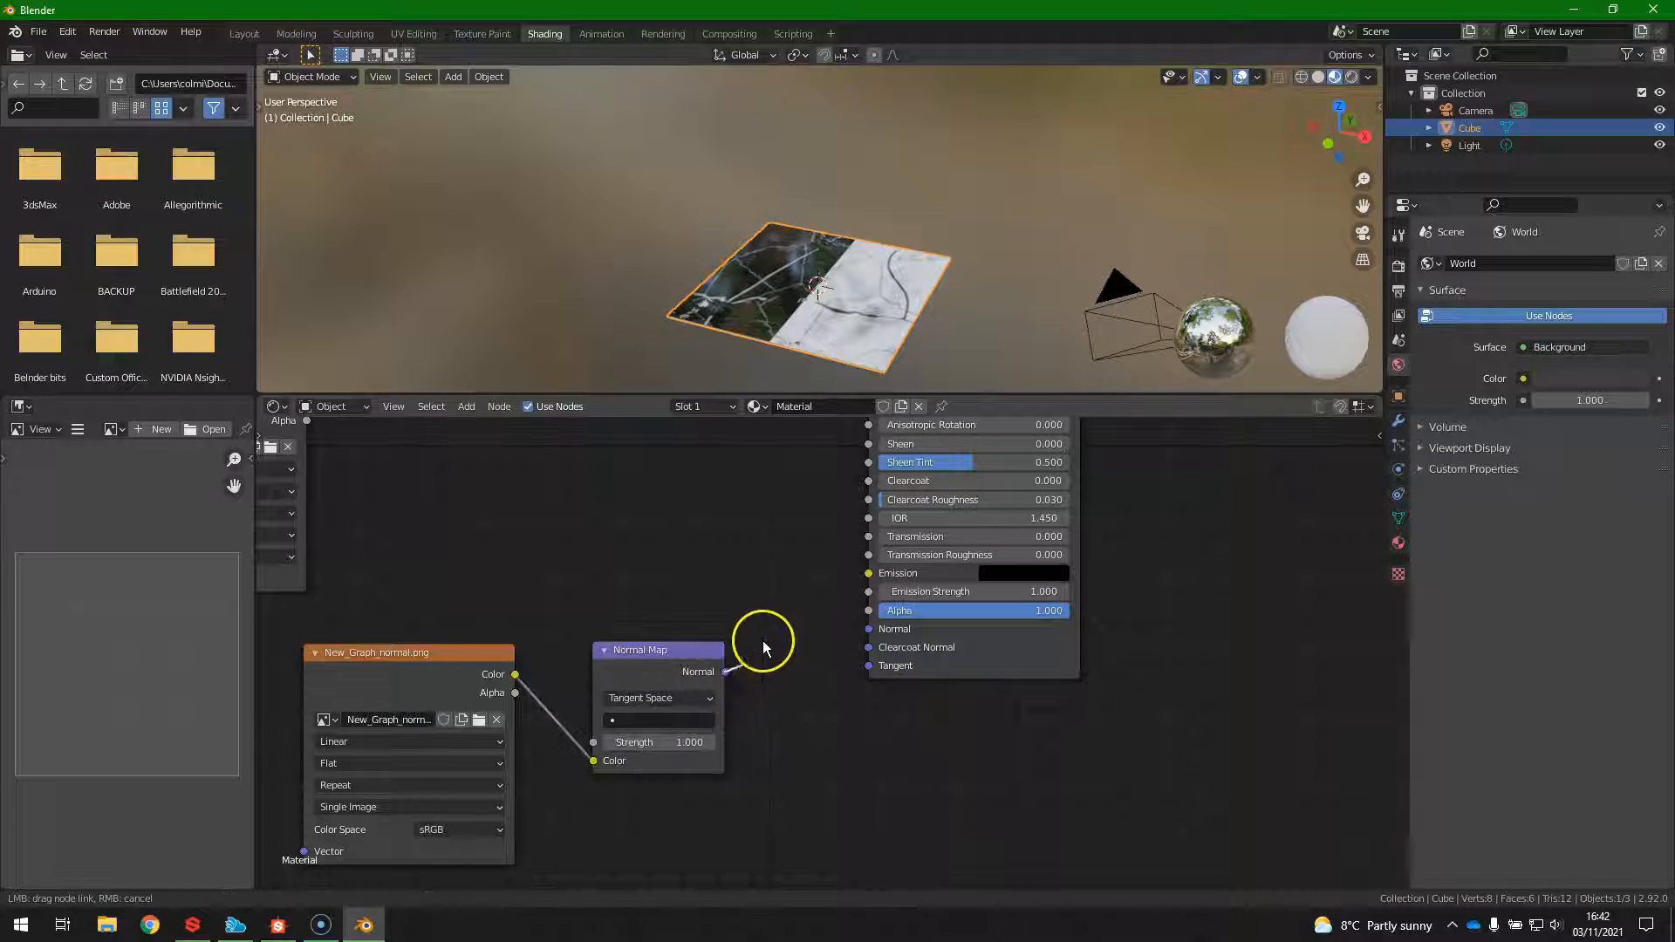
pyautogui.moveTo(874, 638); pyautogui.dragTo(870, 630)
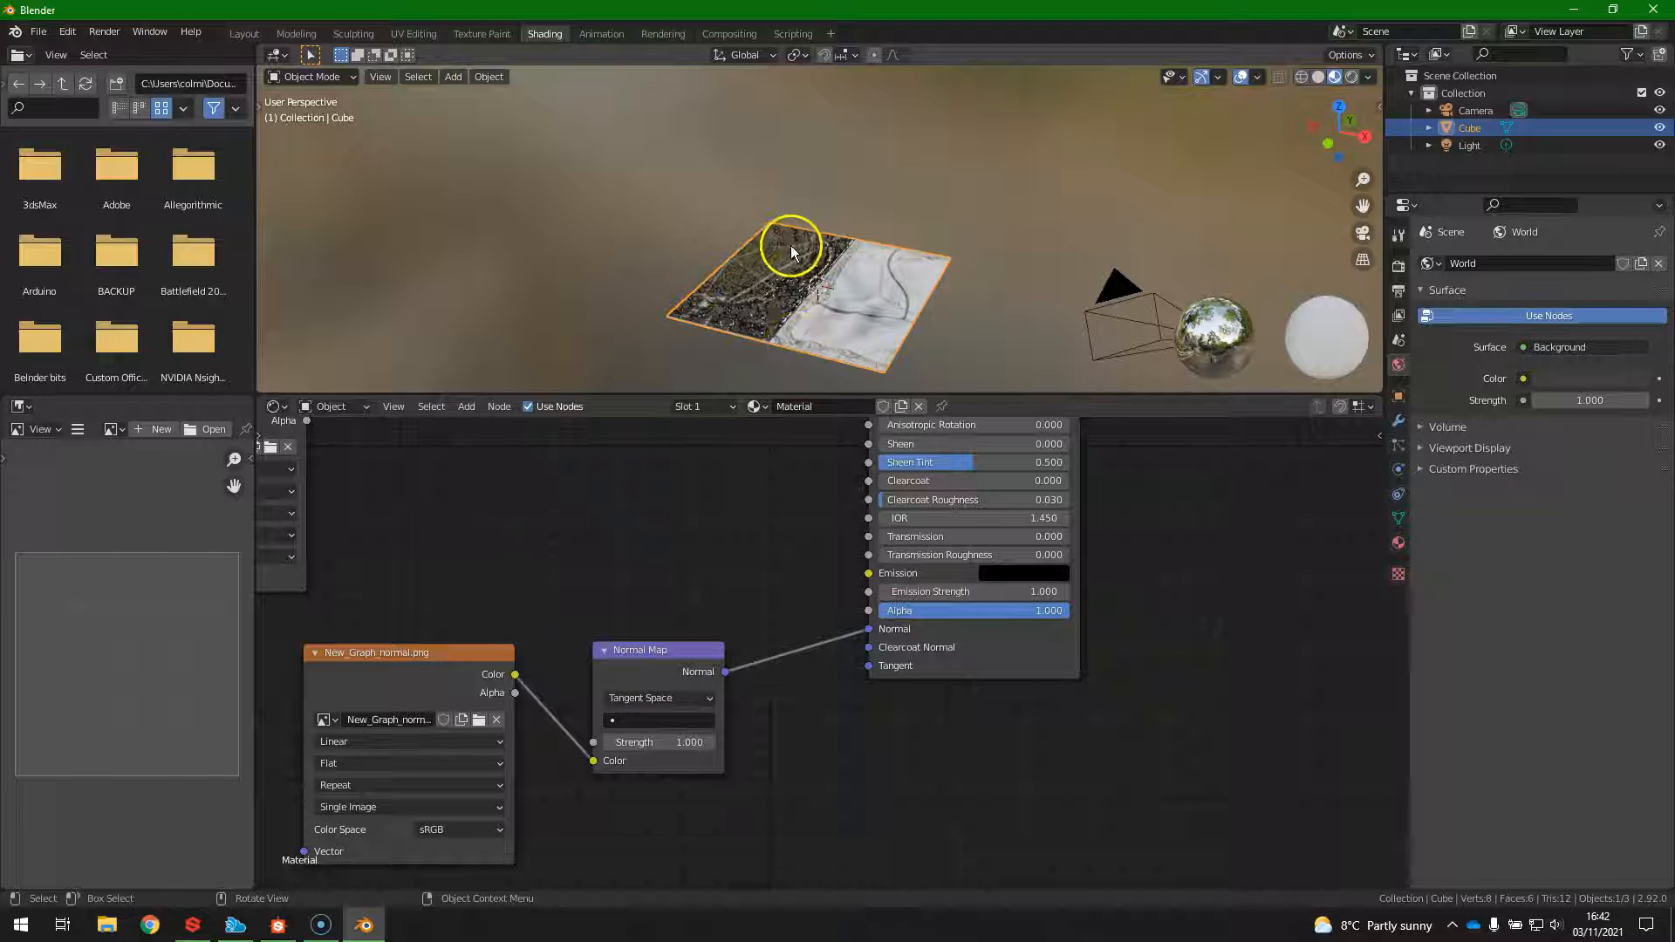
pyautogui.scroll(4, 872, 305)
pyautogui.moveTo(816, 334)
pyautogui.mouseDown(button='middle')
pyautogui.moveTo(804, 187)
pyautogui.moveTo(729, 288)
pyautogui.moveTo(770, 305)
pyautogui.moveTo(830, 291)
pyautogui.moveTo(703, 269)
pyautogui.moveTo(656, 324)
pyautogui.moveTo(823, 346)
pyautogui.moveTo(860, 326)
pyautogui.moveTo(824, 313)
pyautogui.moveTo(816, 341)
pyautogui.mouseUp(button='middle')
pyautogui.moveTo(868, 629)
pyautogui.mouseDown()
pyautogui.moveTo(805, 637)
pyautogui.moveTo(789, 703)
pyautogui.moveTo(868, 630)
pyautogui.mouseUp()
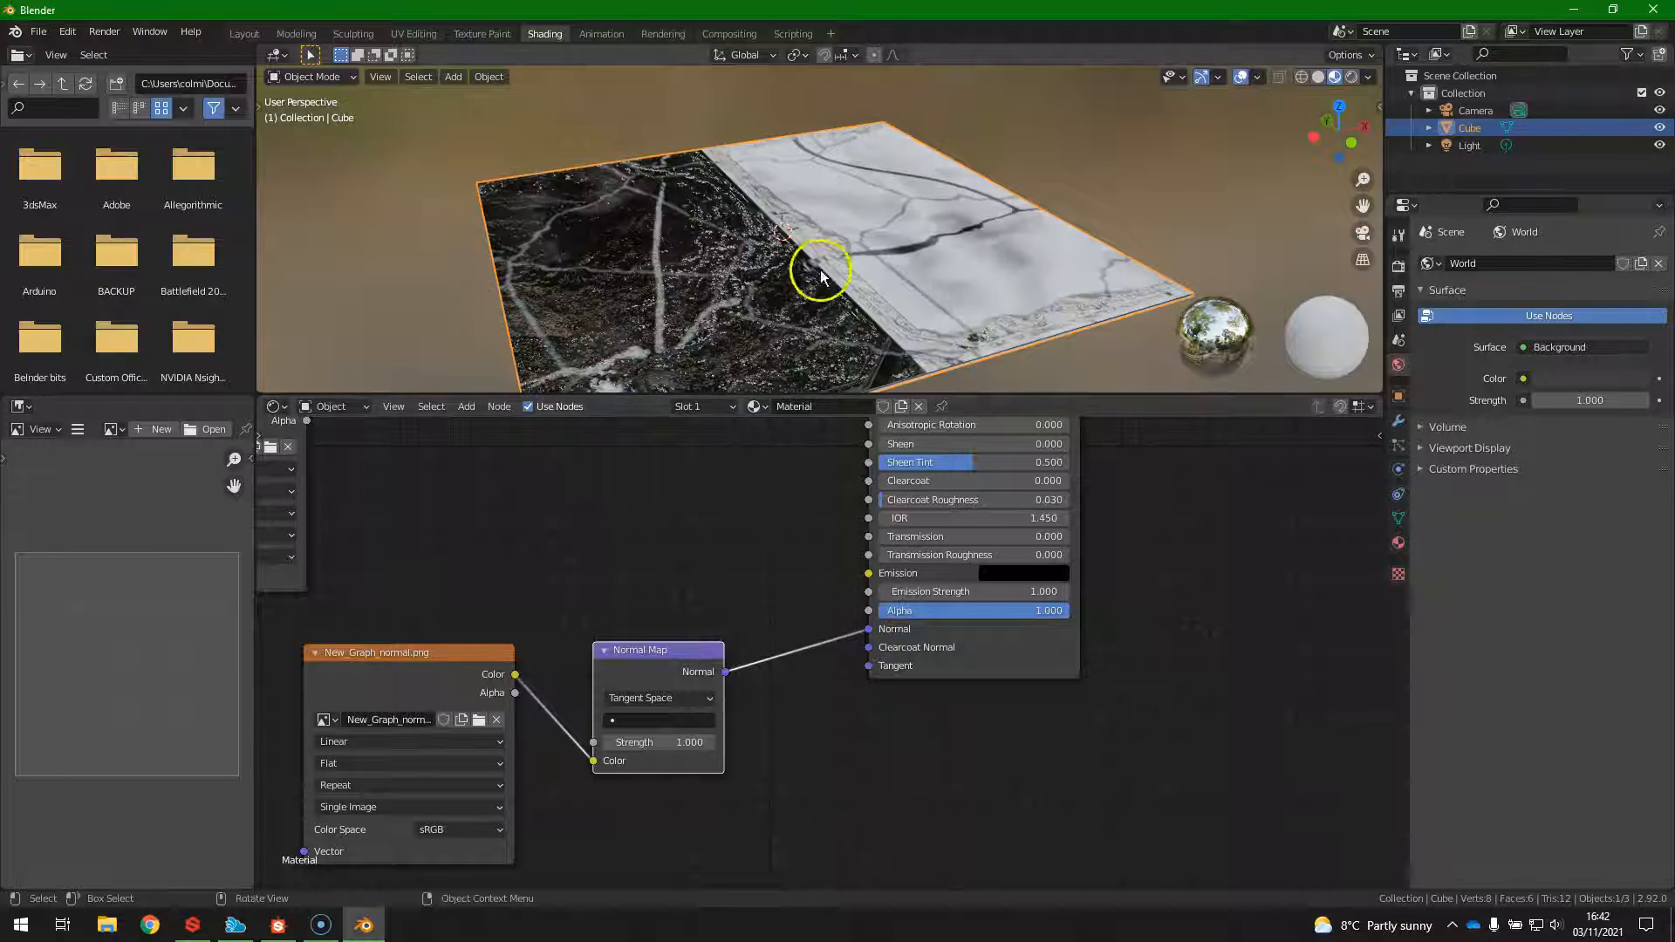
# Move the normal texture node and the Normal Map node farther from the Principled BSDF.
pyautogui.scroll(-5, 811, 280)
pyautogui.scroll(-3, 731, 568)
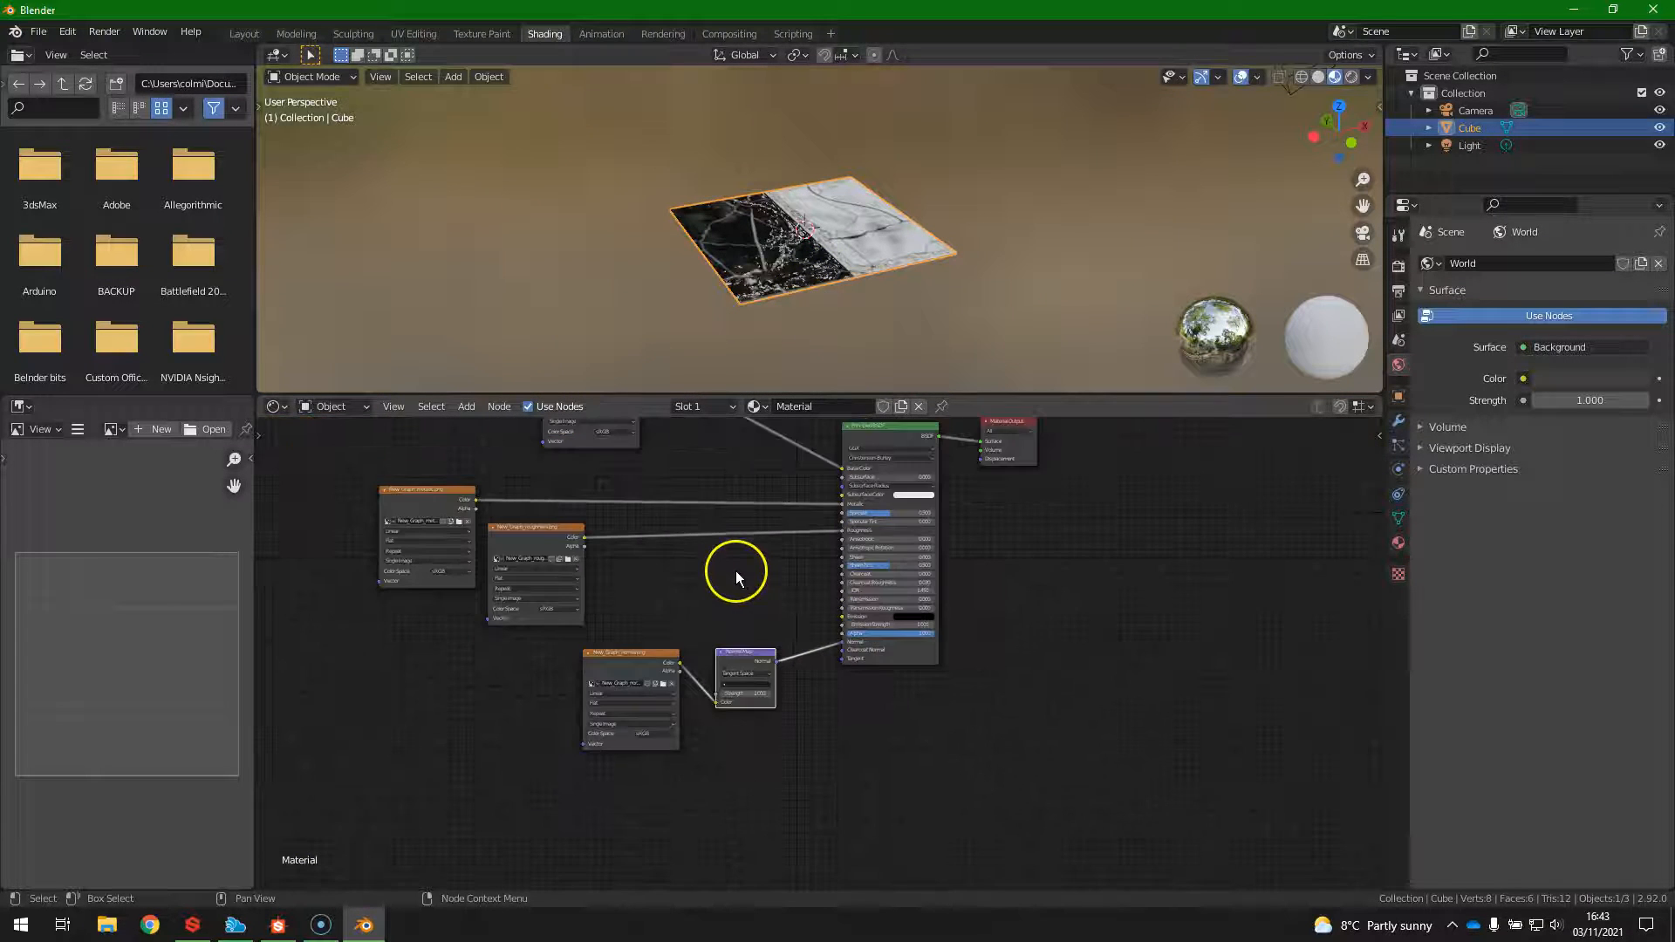
pyautogui.moveTo(588, 652); pyautogui.dragTo(406, 641)
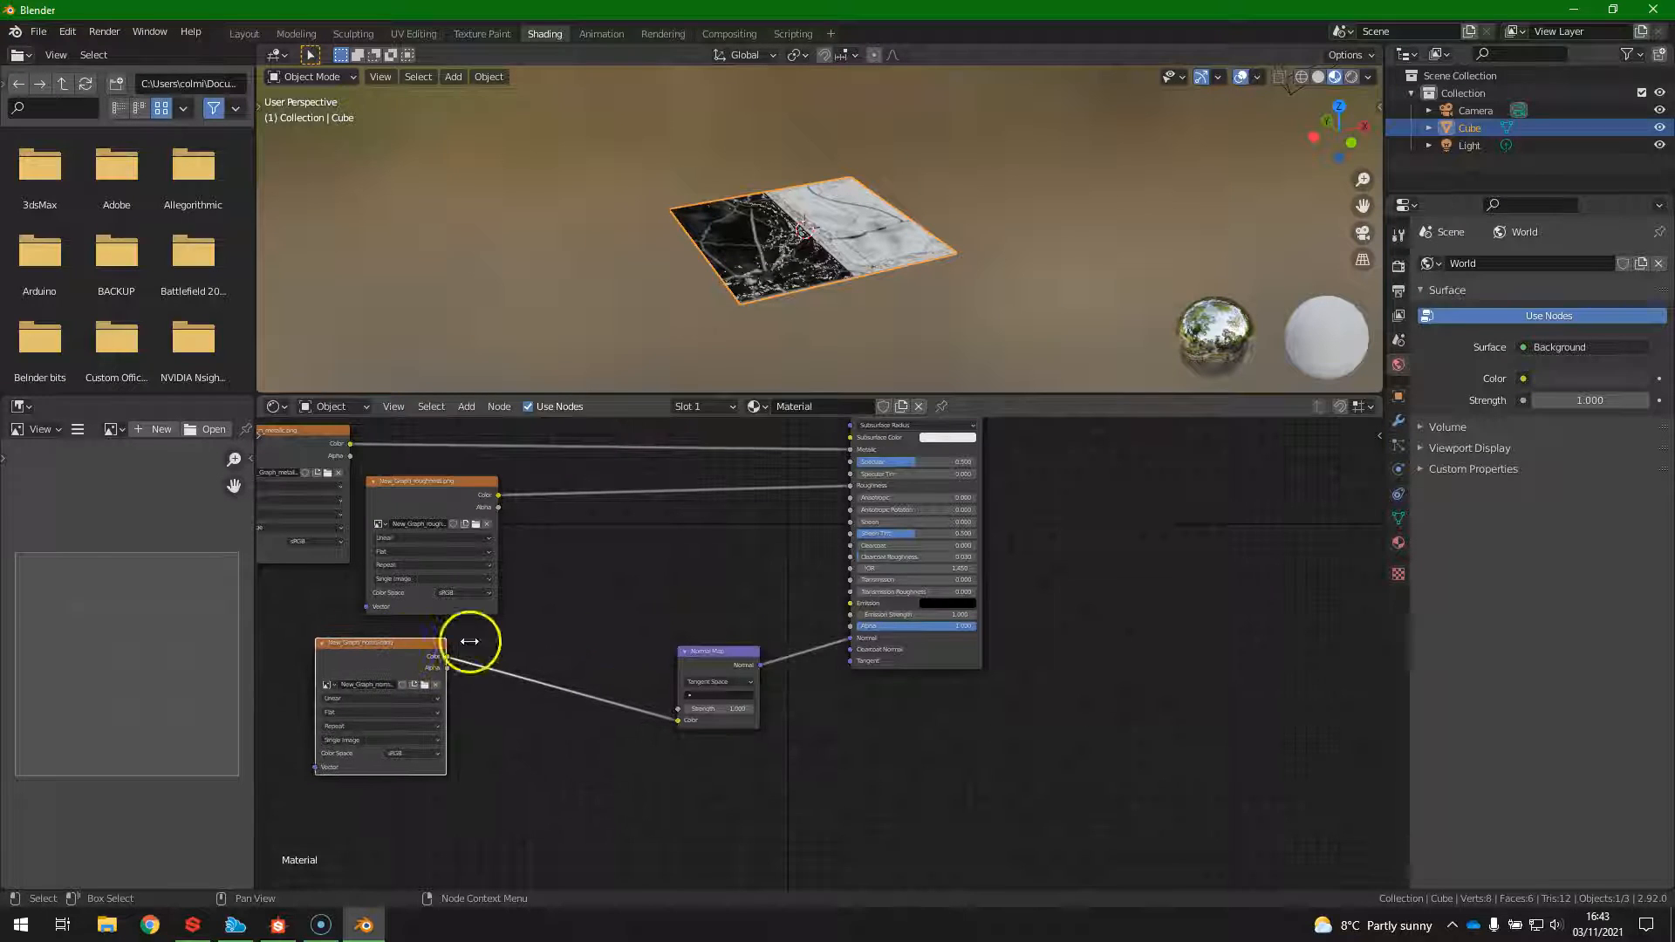
pyautogui.moveTo(708, 651); pyautogui.dragTo(590, 630)
pyautogui.moveTo(799, 582); pyautogui.dragTo(697, 709, button='middle')
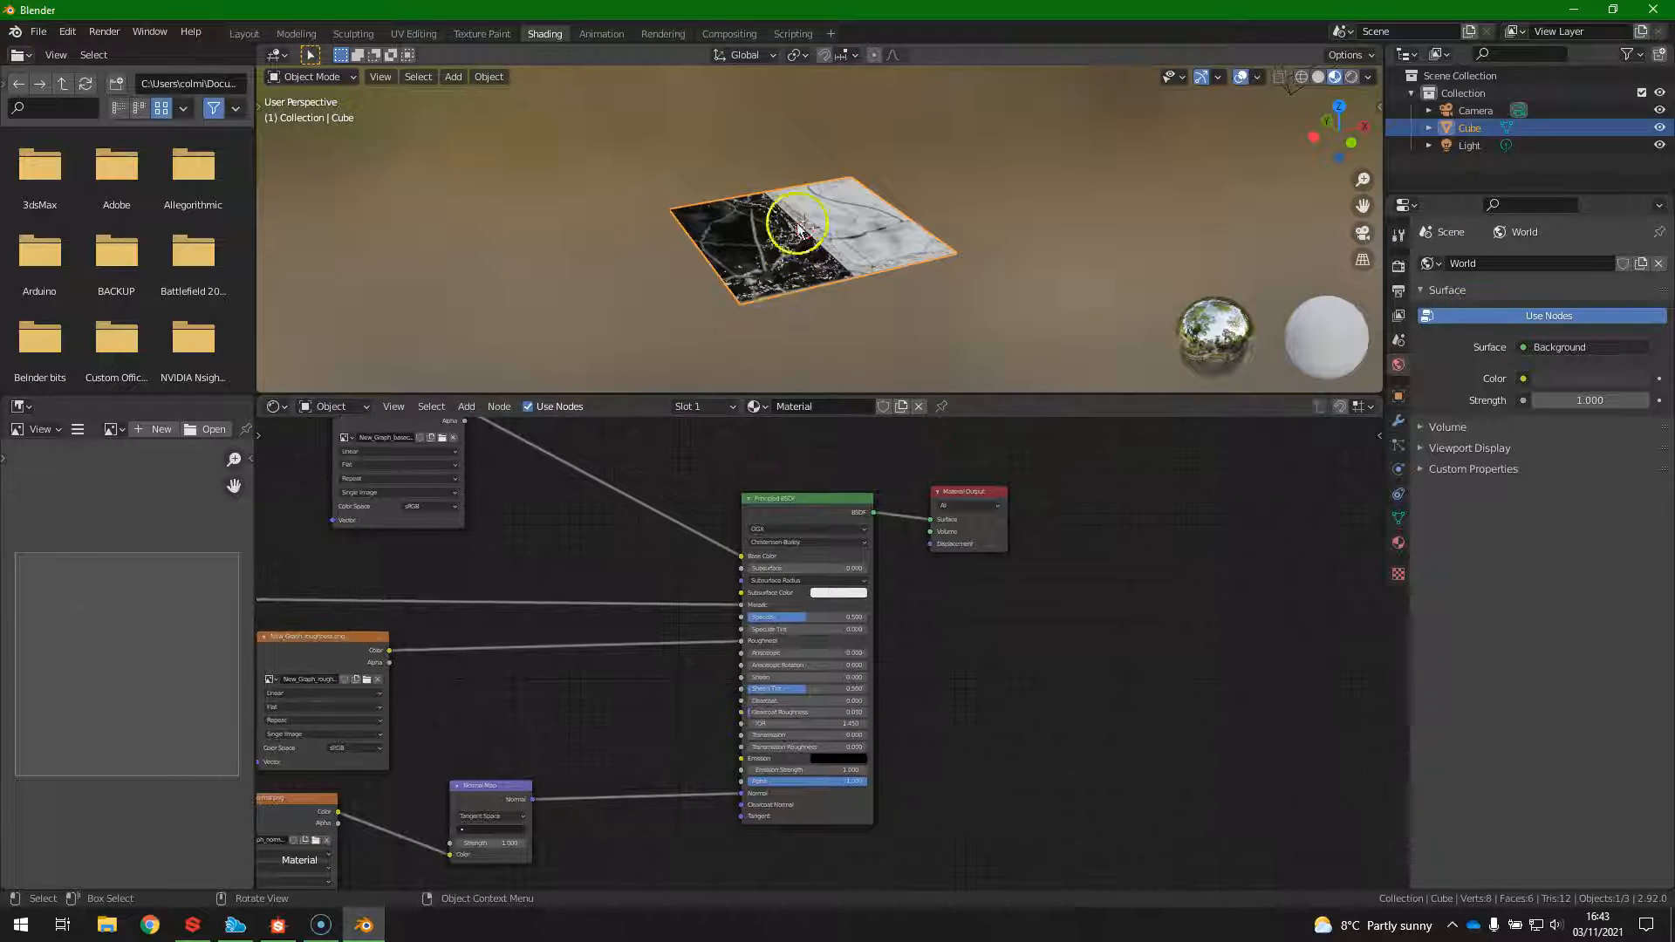
# Move the Principled BSDF away from the Material Output and add a fifth Image Texture node below the Material Output.
pyautogui.scroll(5, 786, 249)
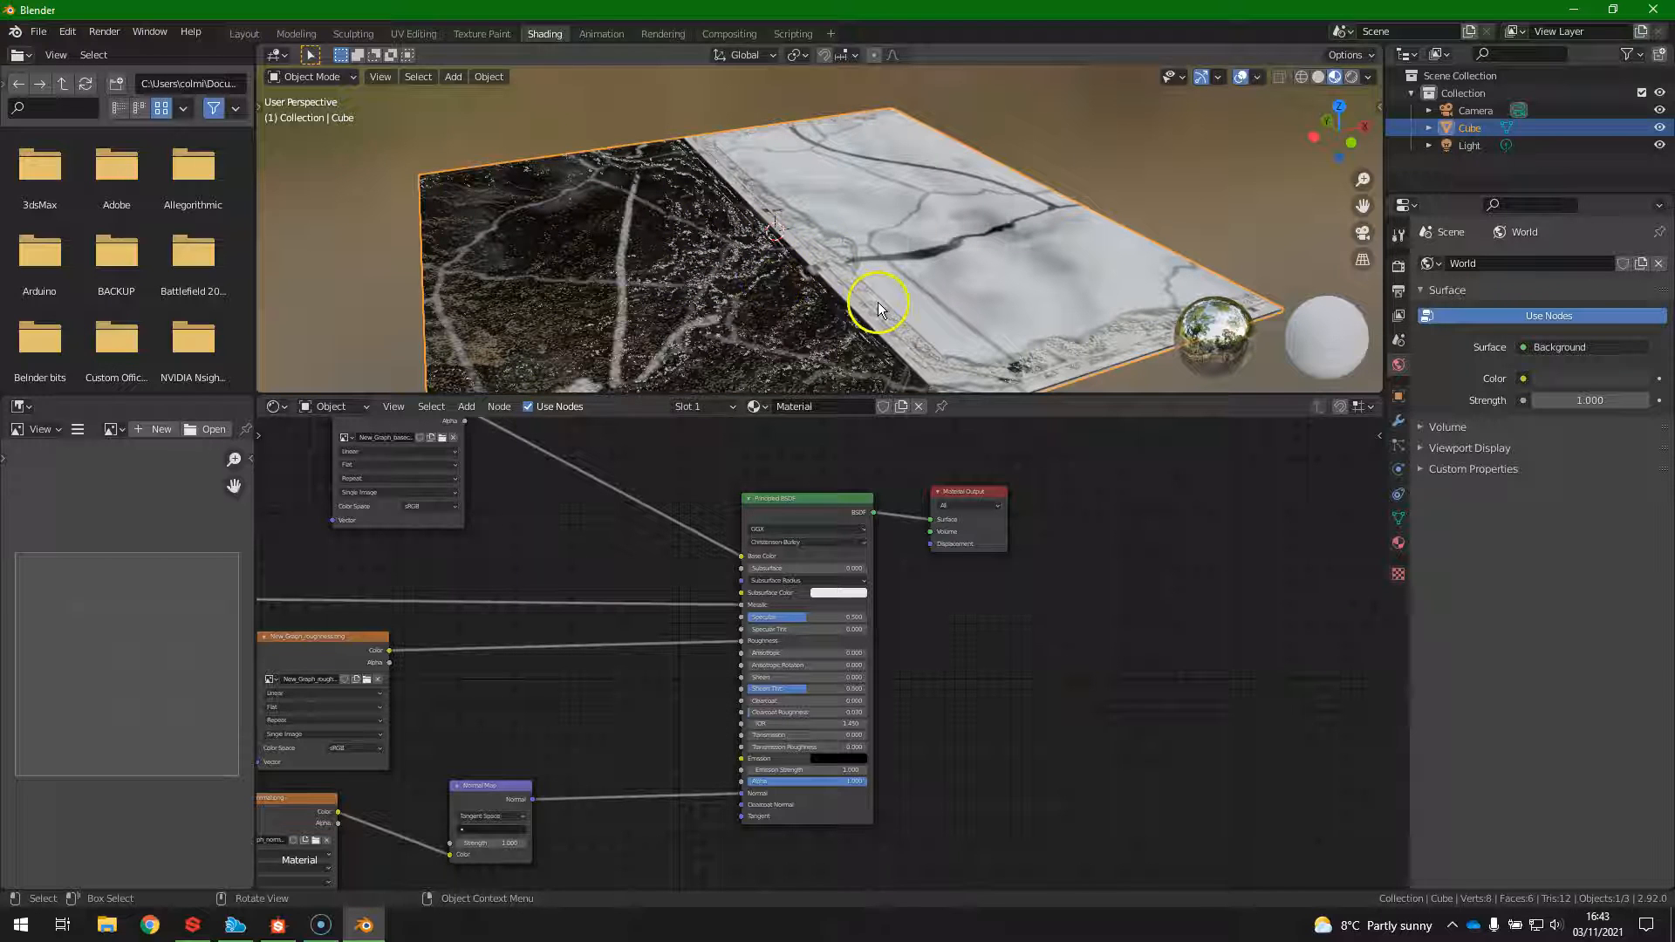
pyautogui.moveTo(823, 284)
pyautogui.mouseDown(button='middle')
pyautogui.moveTo(940, 234)
pyautogui.moveTo(803, 304)
pyautogui.moveTo(830, 261)
pyautogui.mouseUp(button='middle')
pyautogui.moveTo(796, 500); pyautogui.dragTo(725, 450)
pyautogui.hotkey('shift', 'a')
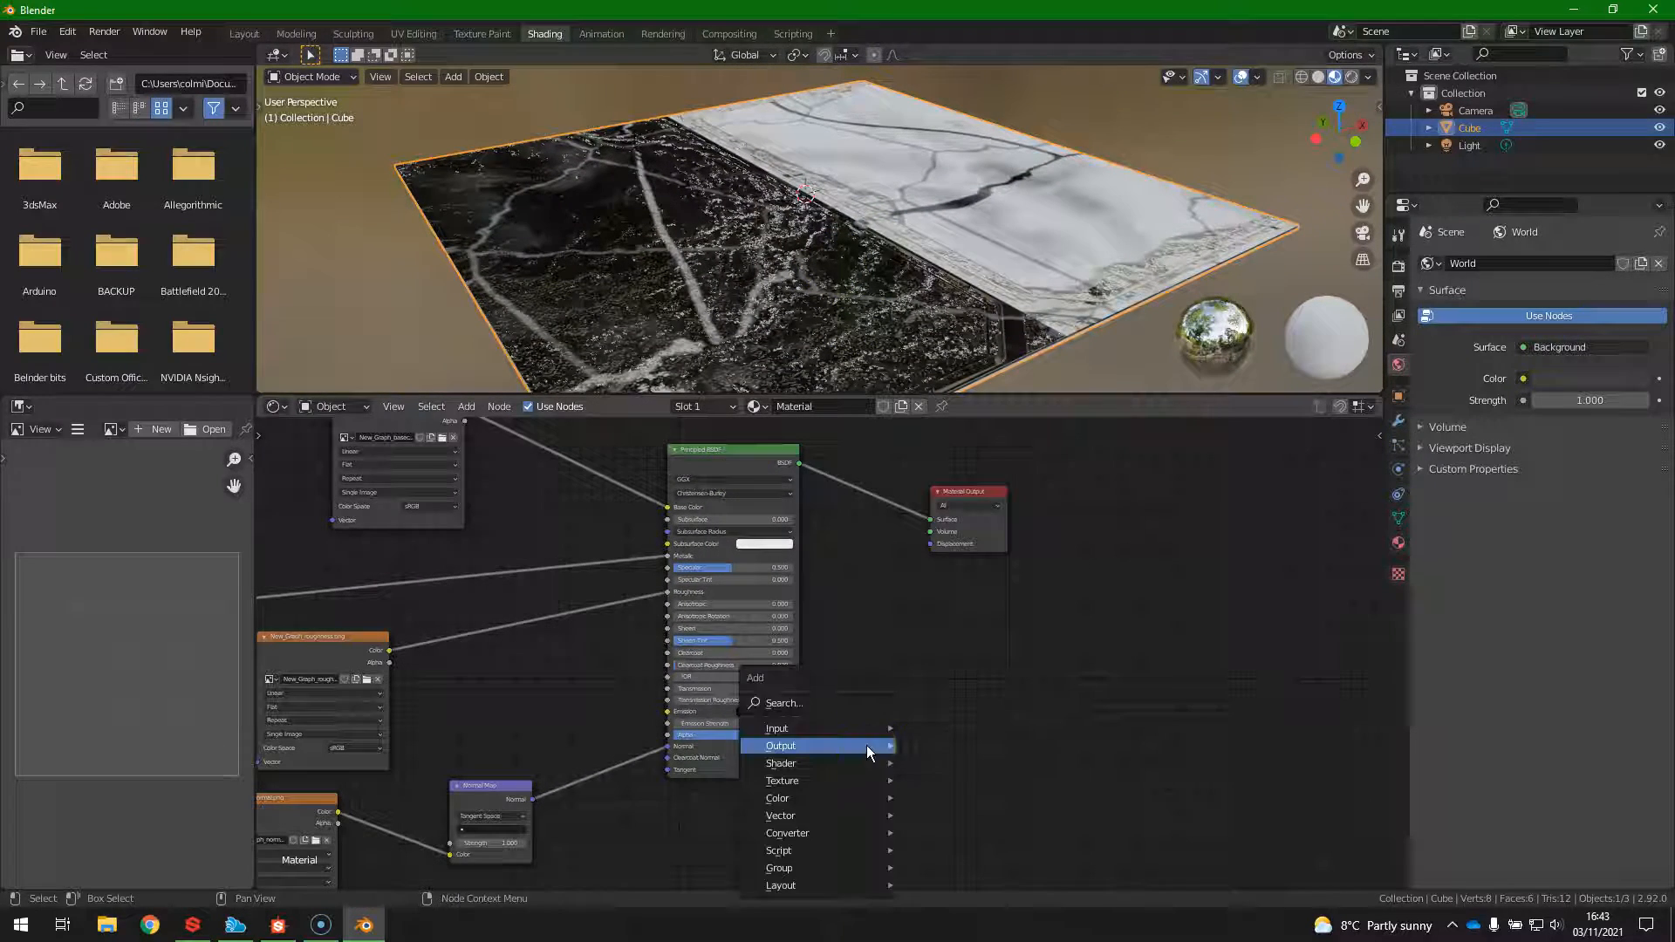
pyautogui.click(858, 697)
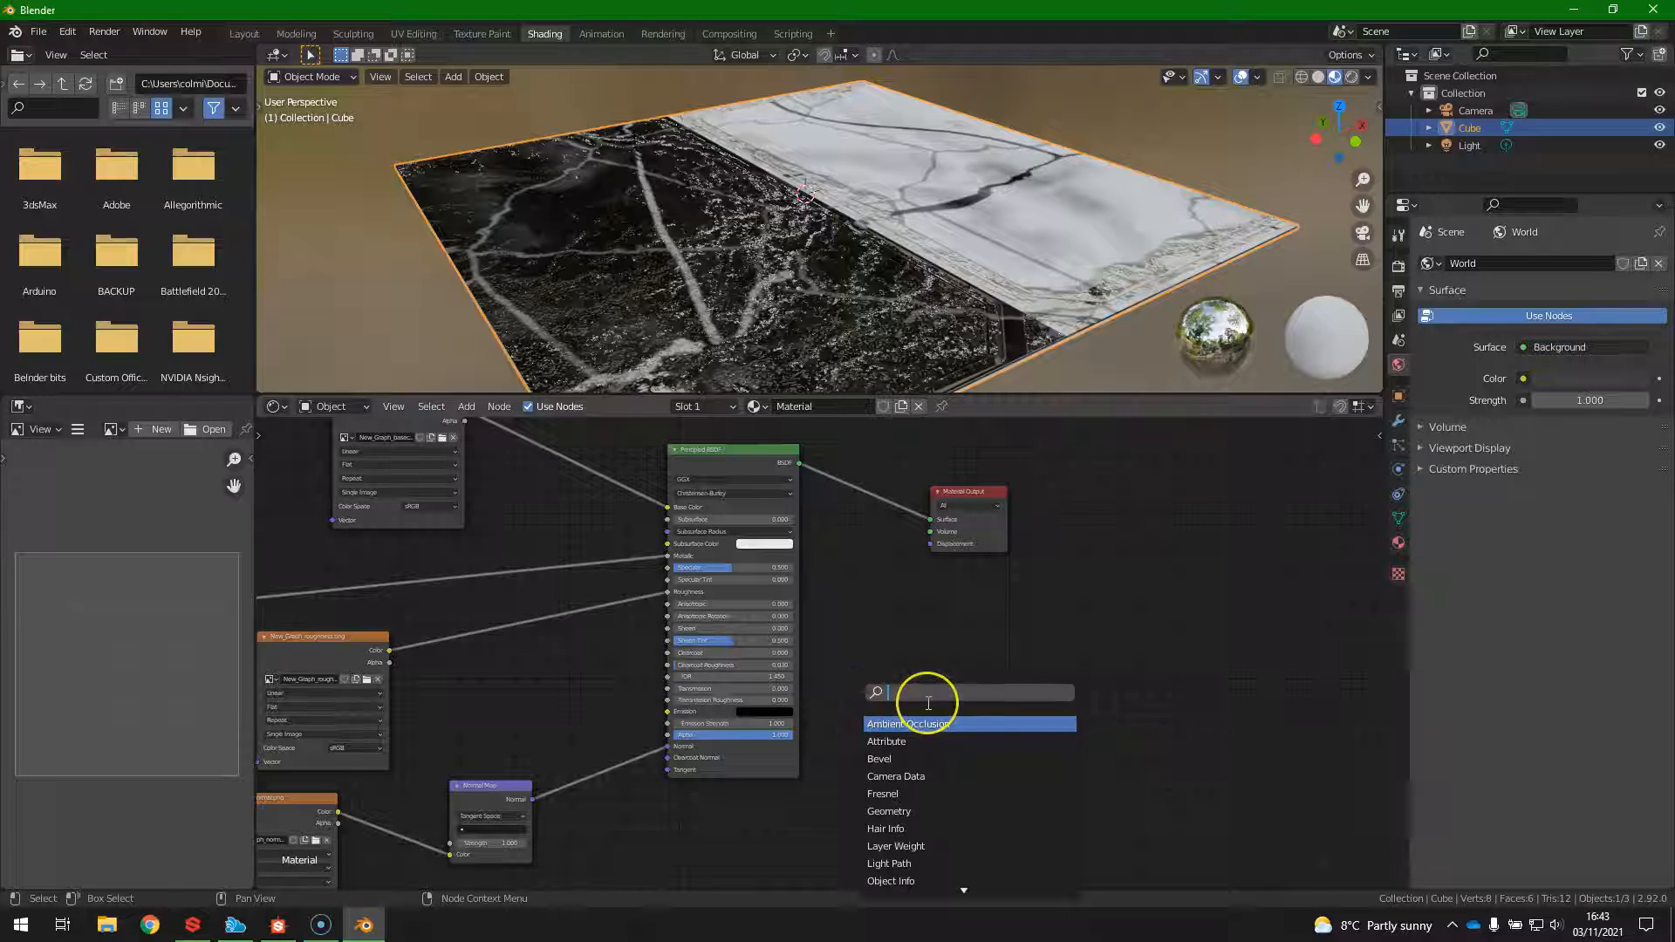
pyautogui.write('image')
pyautogui.press('Return')
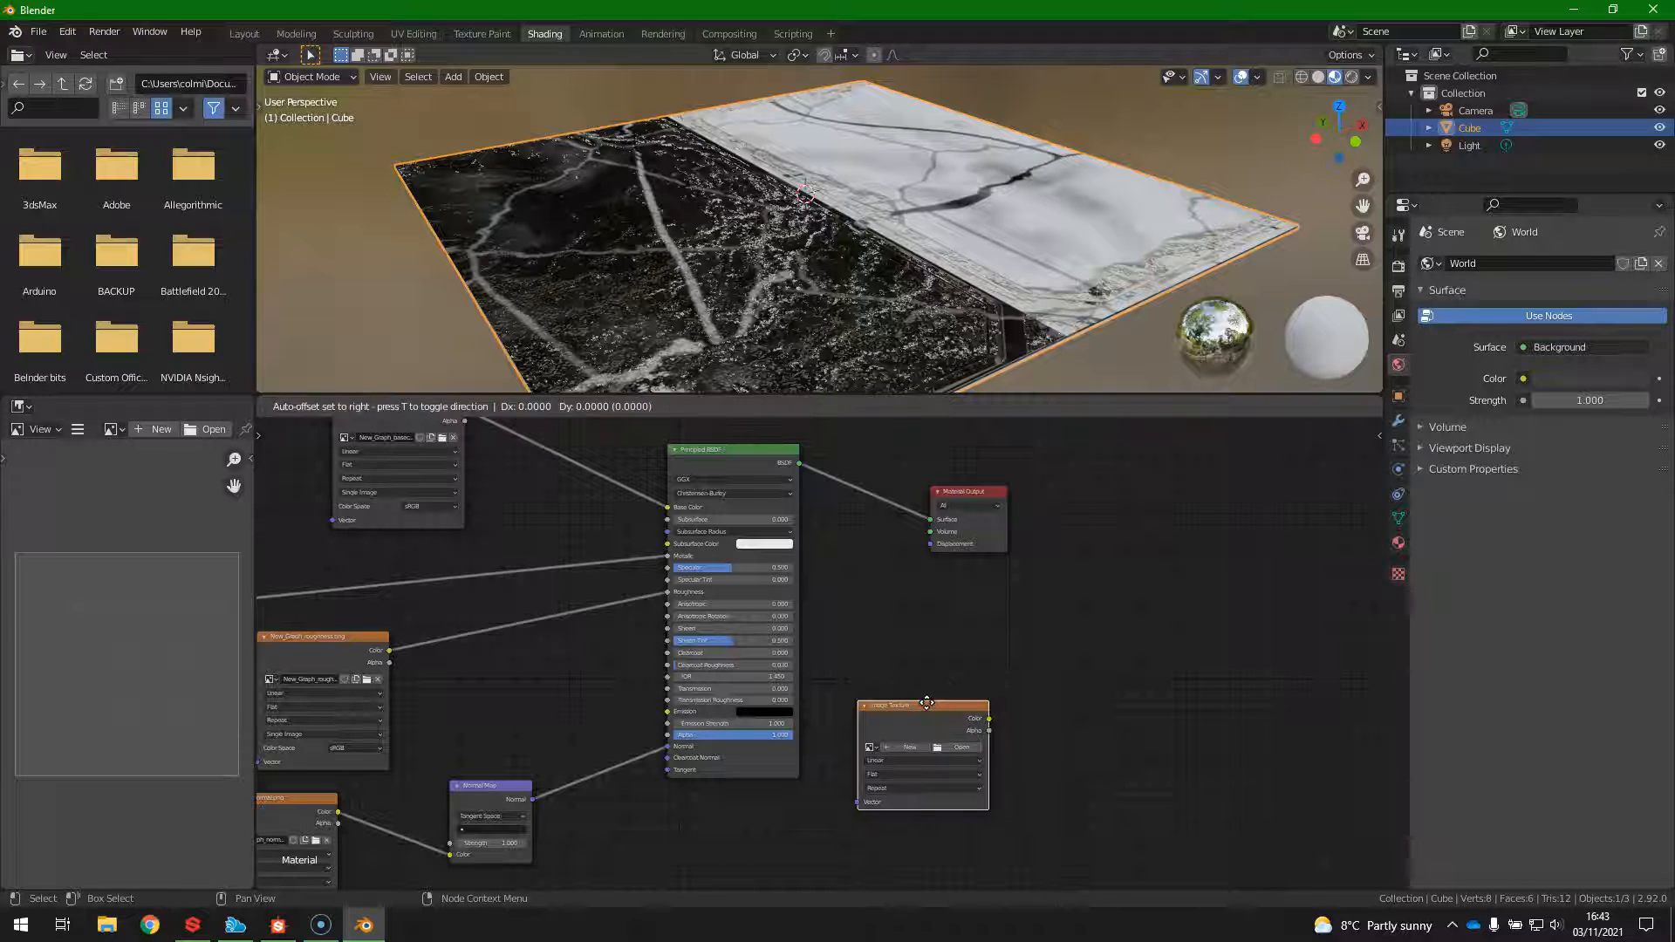
pyautogui.click(926, 703)
# Load New_Graph_height.png from the marble tile maps folder on the Desktop into the new Image Texture node.
pyautogui.click(953, 753)
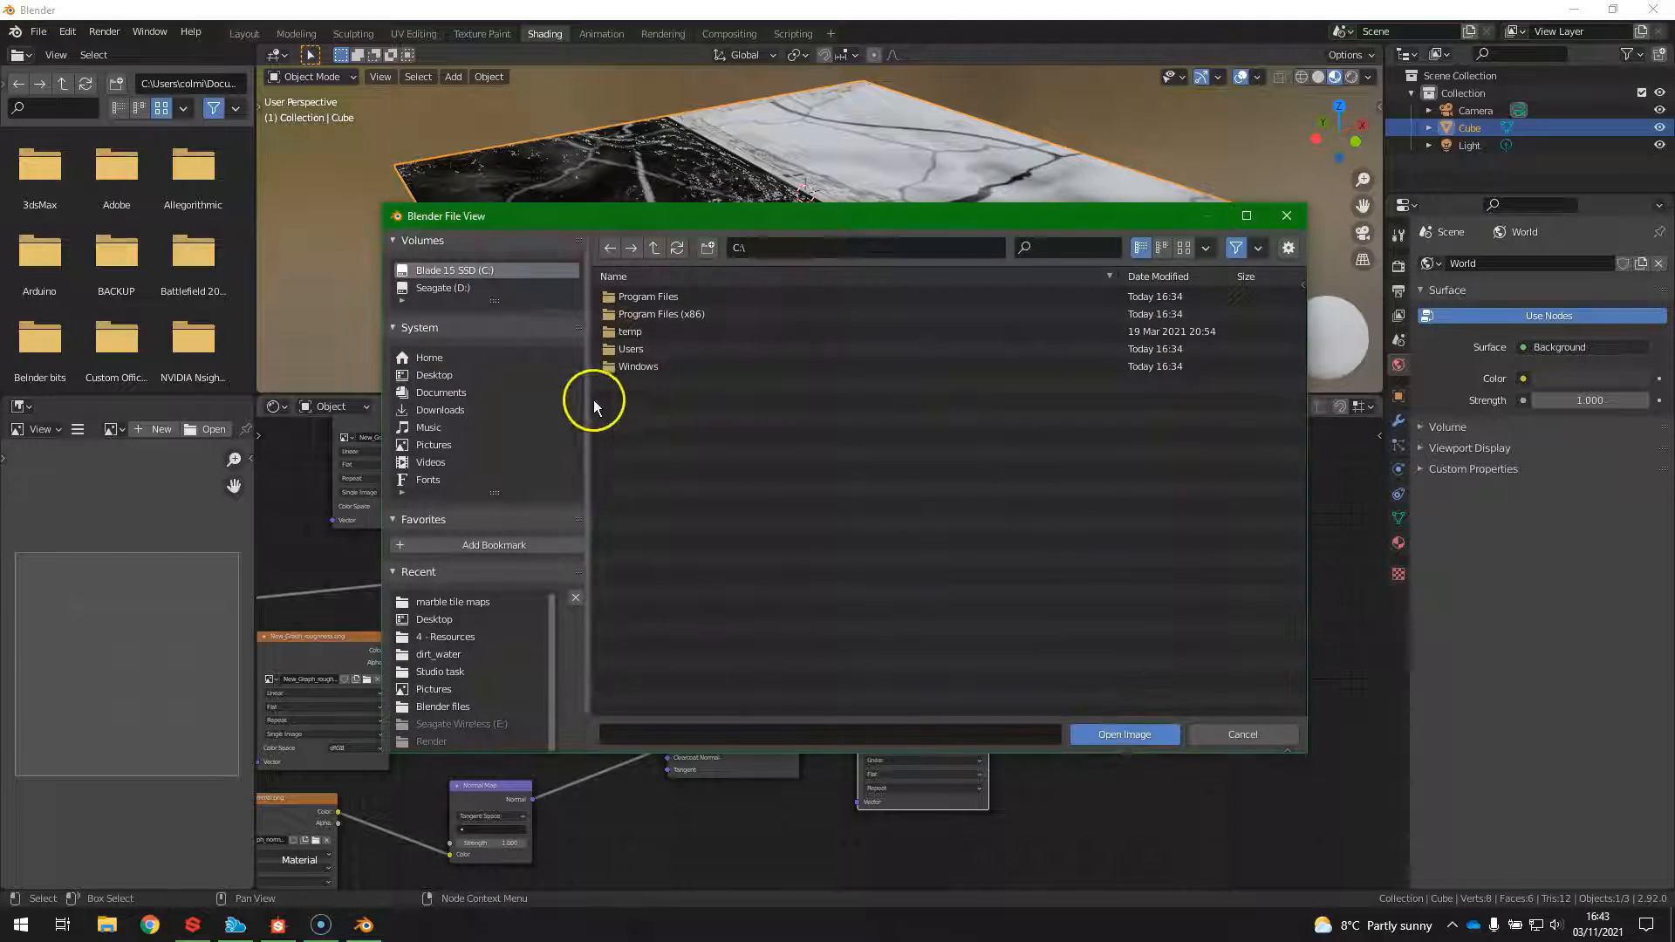
pyautogui.click(435, 374)
pyautogui.doubleClick(676, 296)
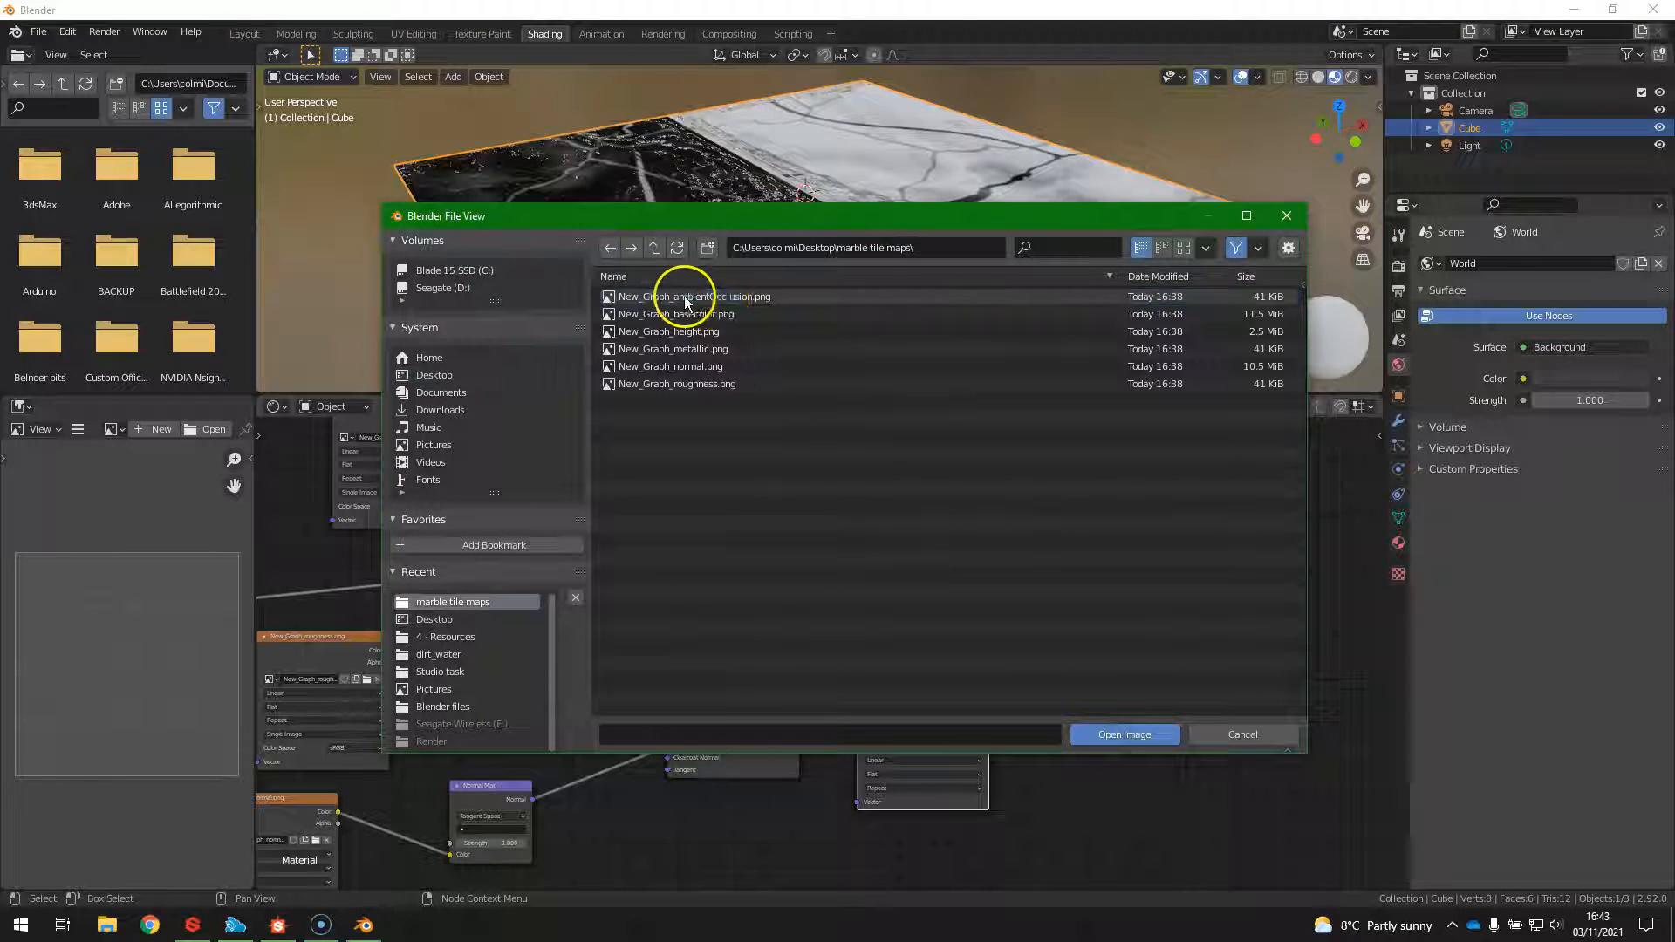
pyautogui.click(714, 335)
pyautogui.doubleClick(714, 335)
# Move the Material Output farther from the Principled BSDF and connect the height texture's Color output to its Displacement input.
pyautogui.moveTo(1022, 673); pyautogui.dragTo(782, 751, button='middle')
pyautogui.moveTo(732, 562); pyautogui.dragTo(958, 515)
pyautogui.moveTo(763, 797); pyautogui.dragTo(933, 566)
pyautogui.scroll(2, 966, 557)
pyautogui.scroll(2, 966, 559)
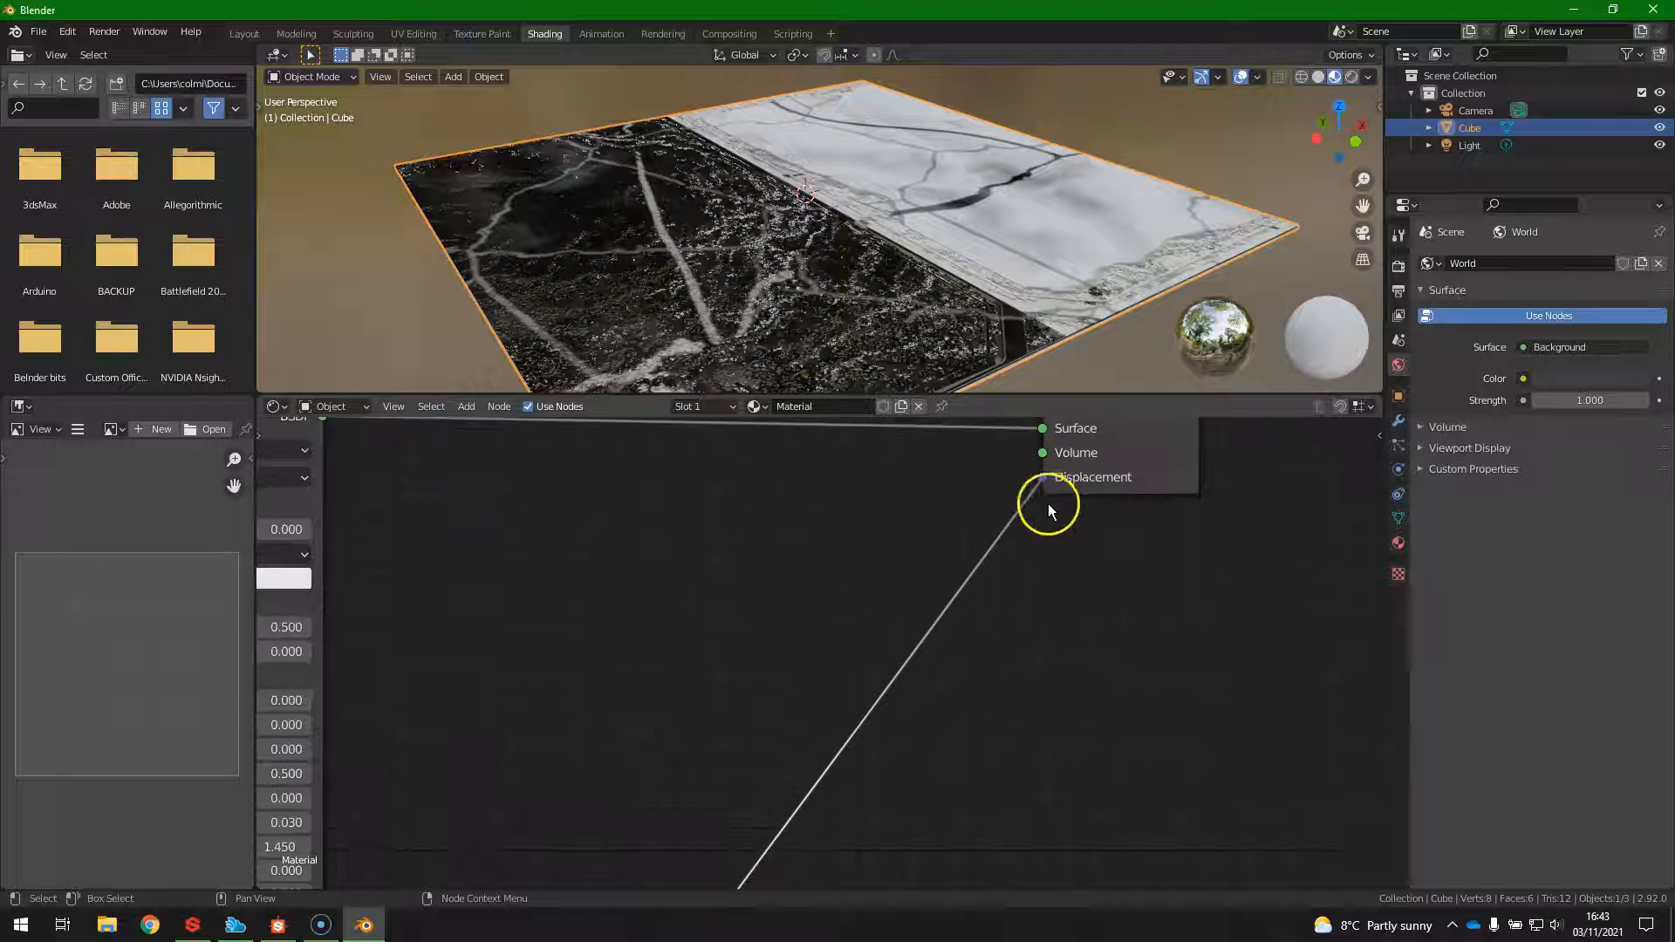
pyautogui.scroll(-3, 828, 628)
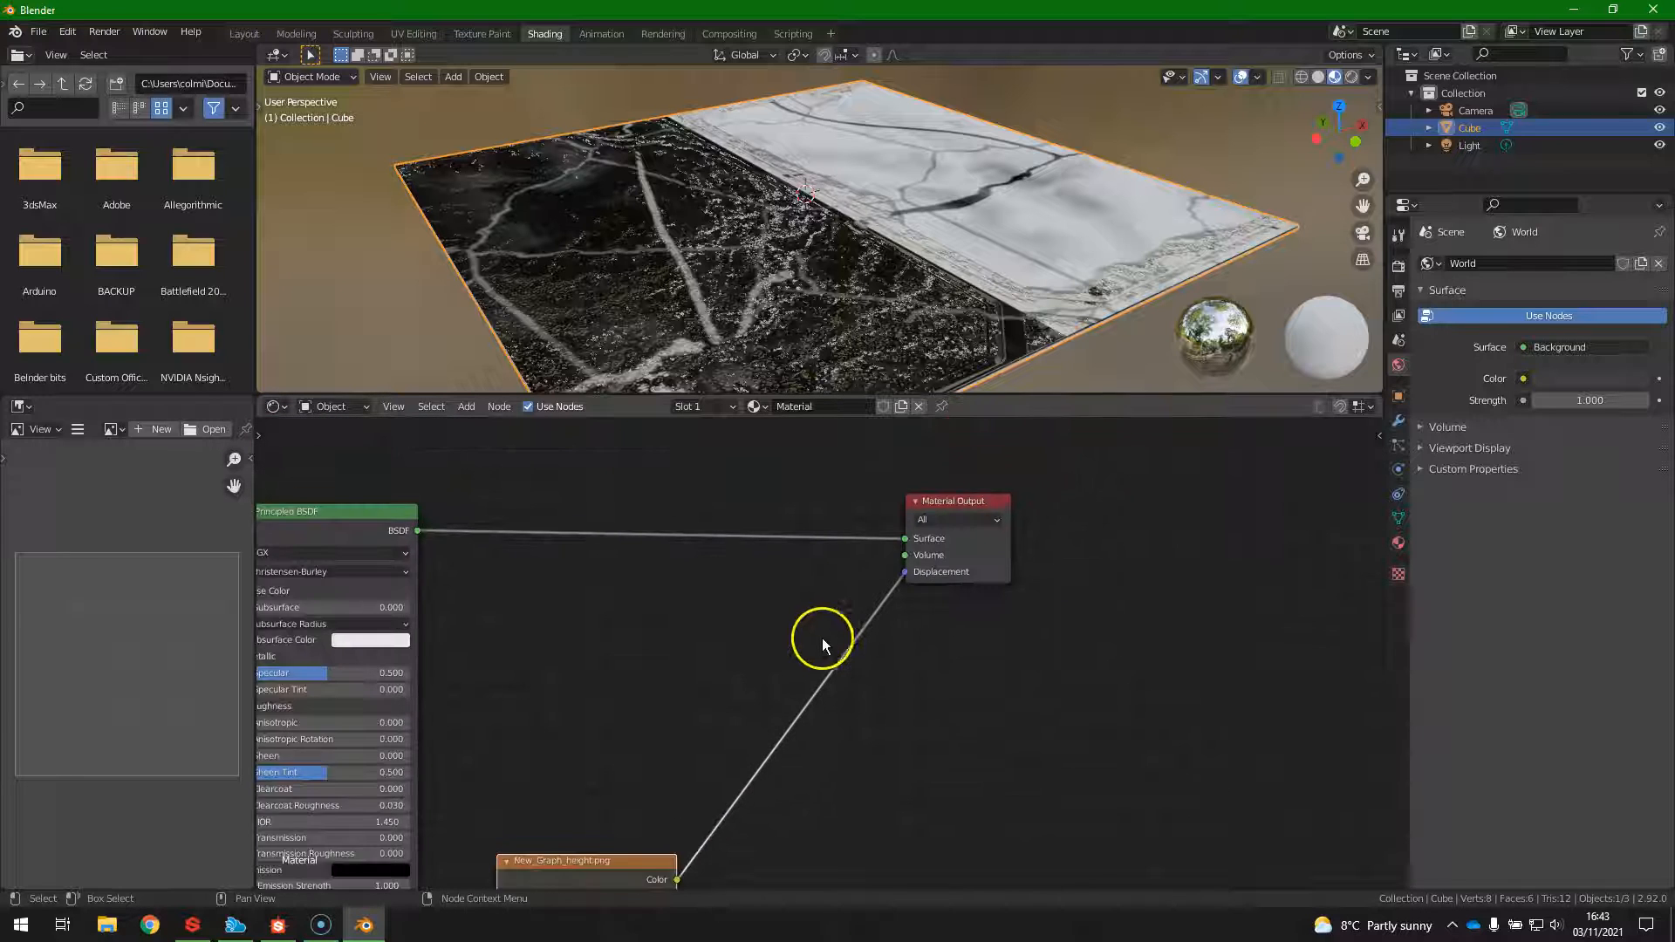
# Move the height texture node up into the space between the Principled BSDF and the Material Output.
pyautogui.scroll(-2, 718, 710)
pyautogui.moveTo(688, 796); pyautogui.dragTo(706, 672)
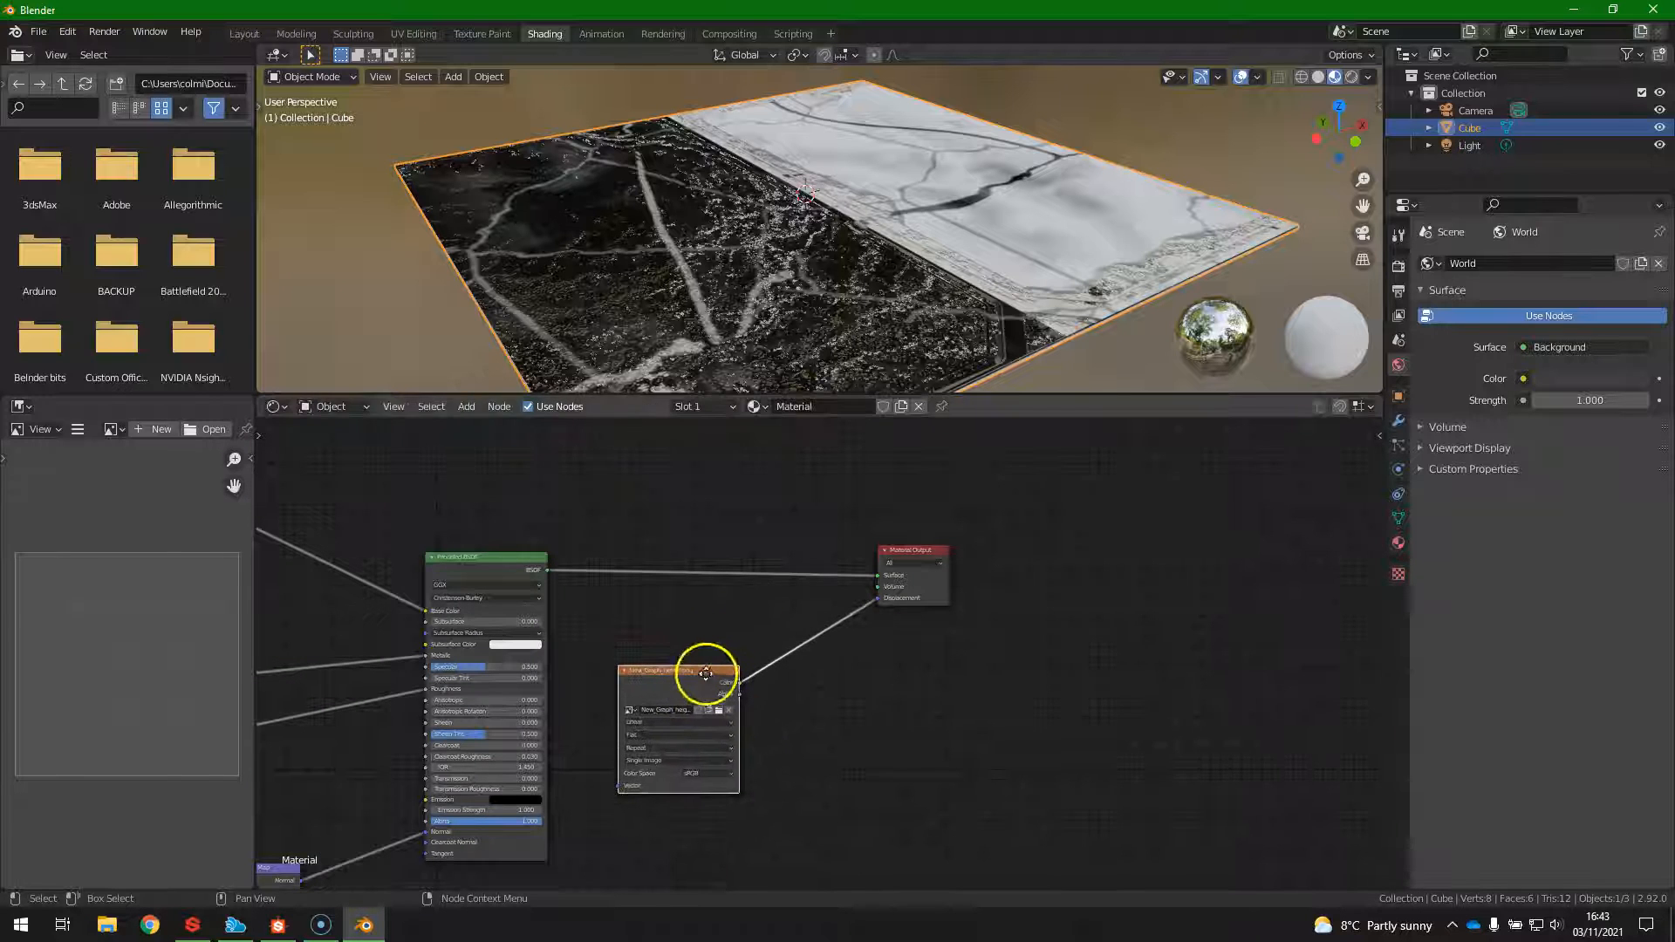
pyautogui.moveTo(775, 281)
pyautogui.mouseDown(button='middle')
pyautogui.moveTo(883, 251)
pyautogui.moveTo(1026, 275)
pyautogui.moveTo(879, 293)
pyautogui.moveTo(803, 263)
pyautogui.moveTo(793, 280)
pyautogui.mouseUp(button='middle')
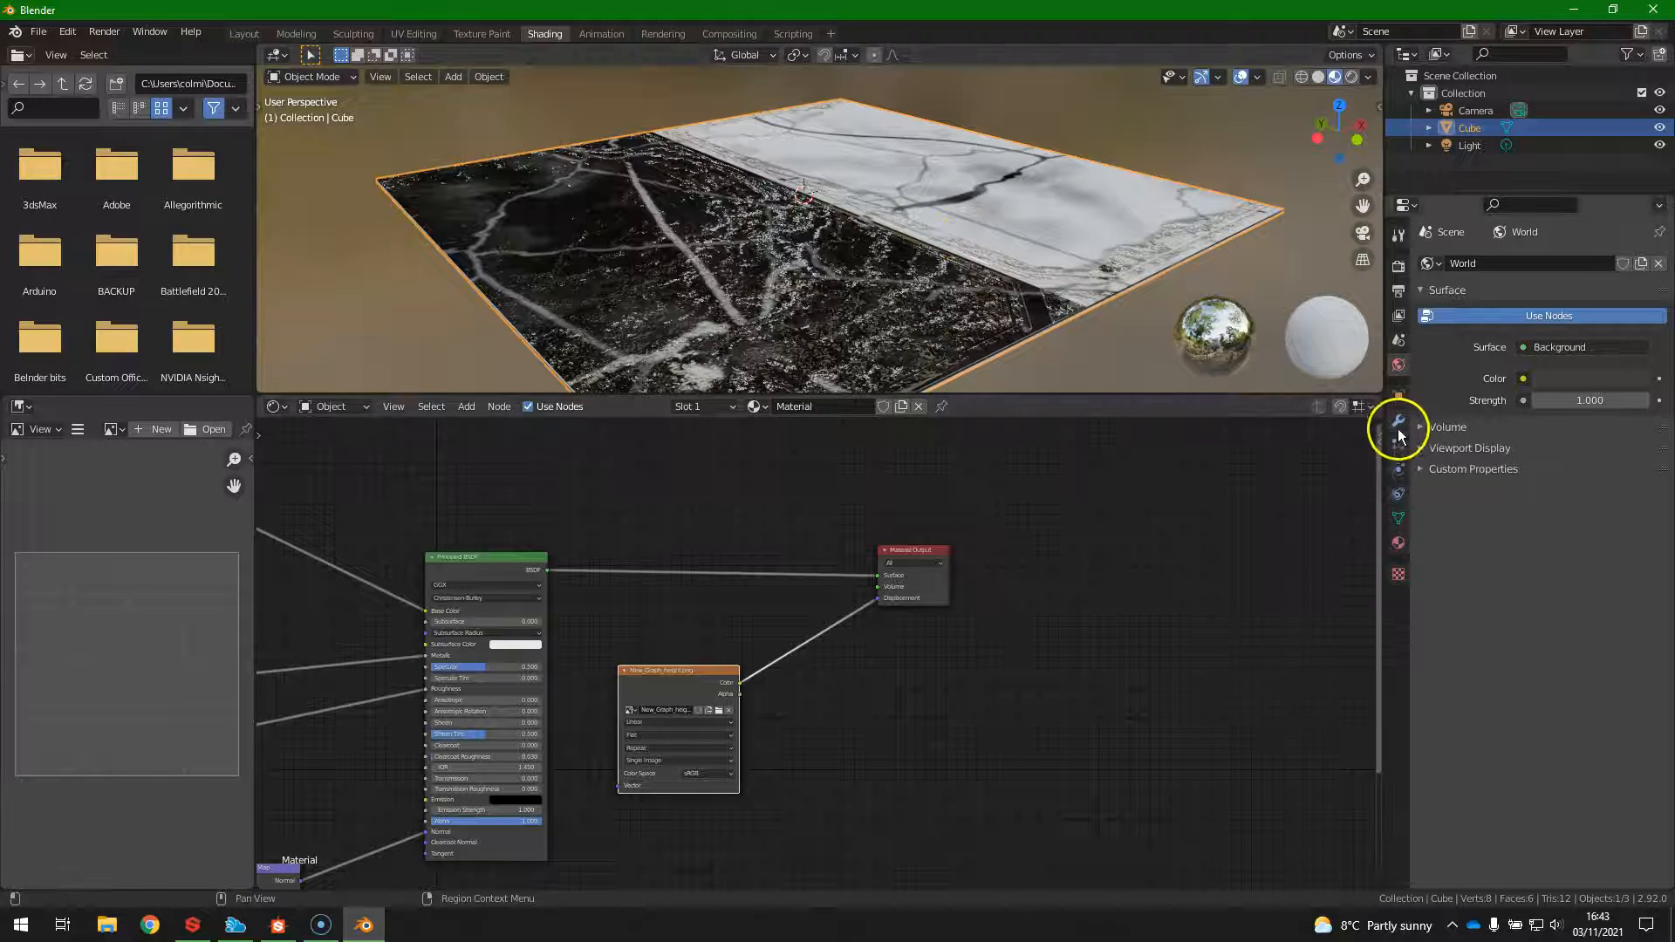
# Try a Displace modifier with a new texture on the slab, and remove the modifier.
pyautogui.click(1398, 425)
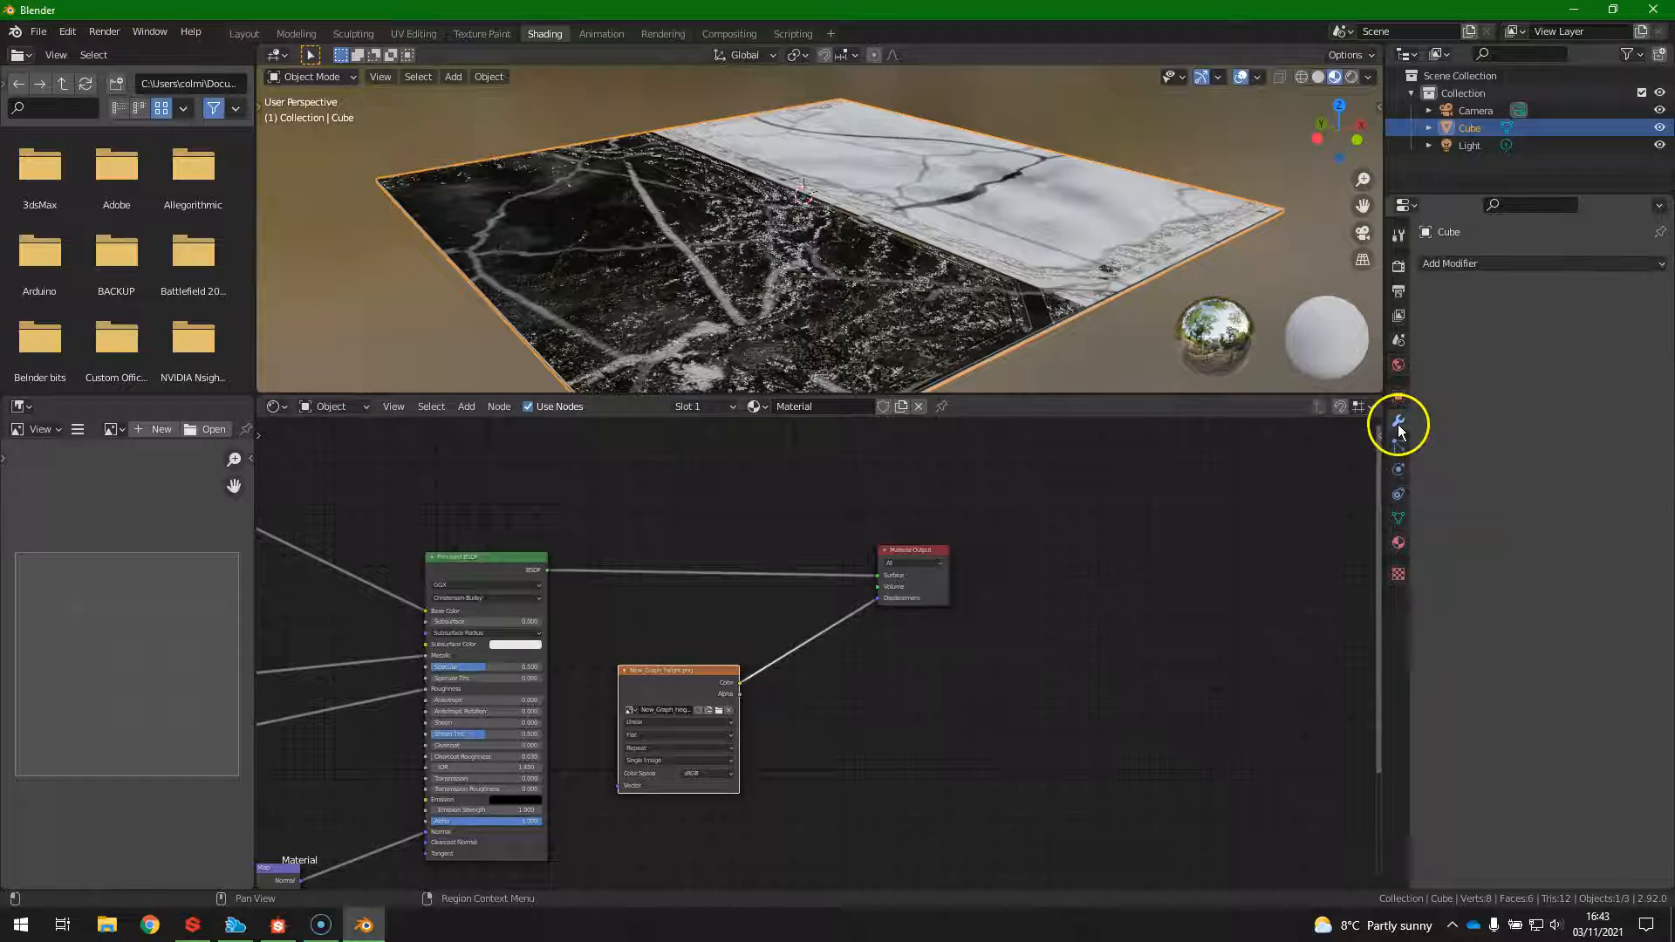
pyautogui.click(1519, 260)
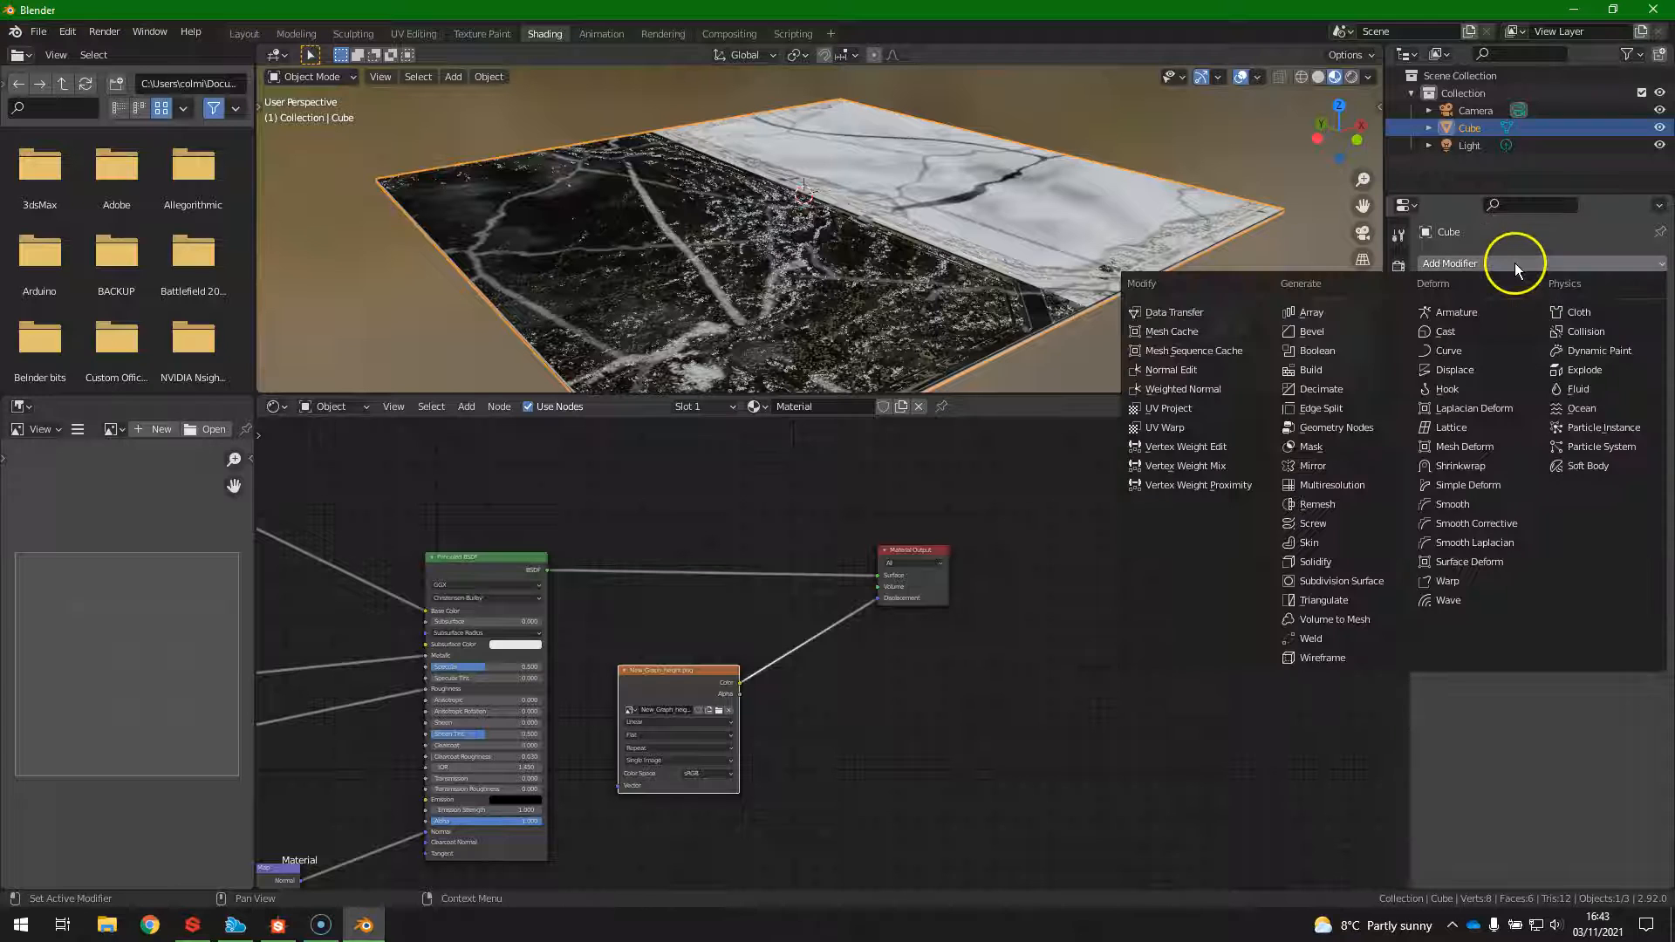
pyautogui.click(1472, 370)
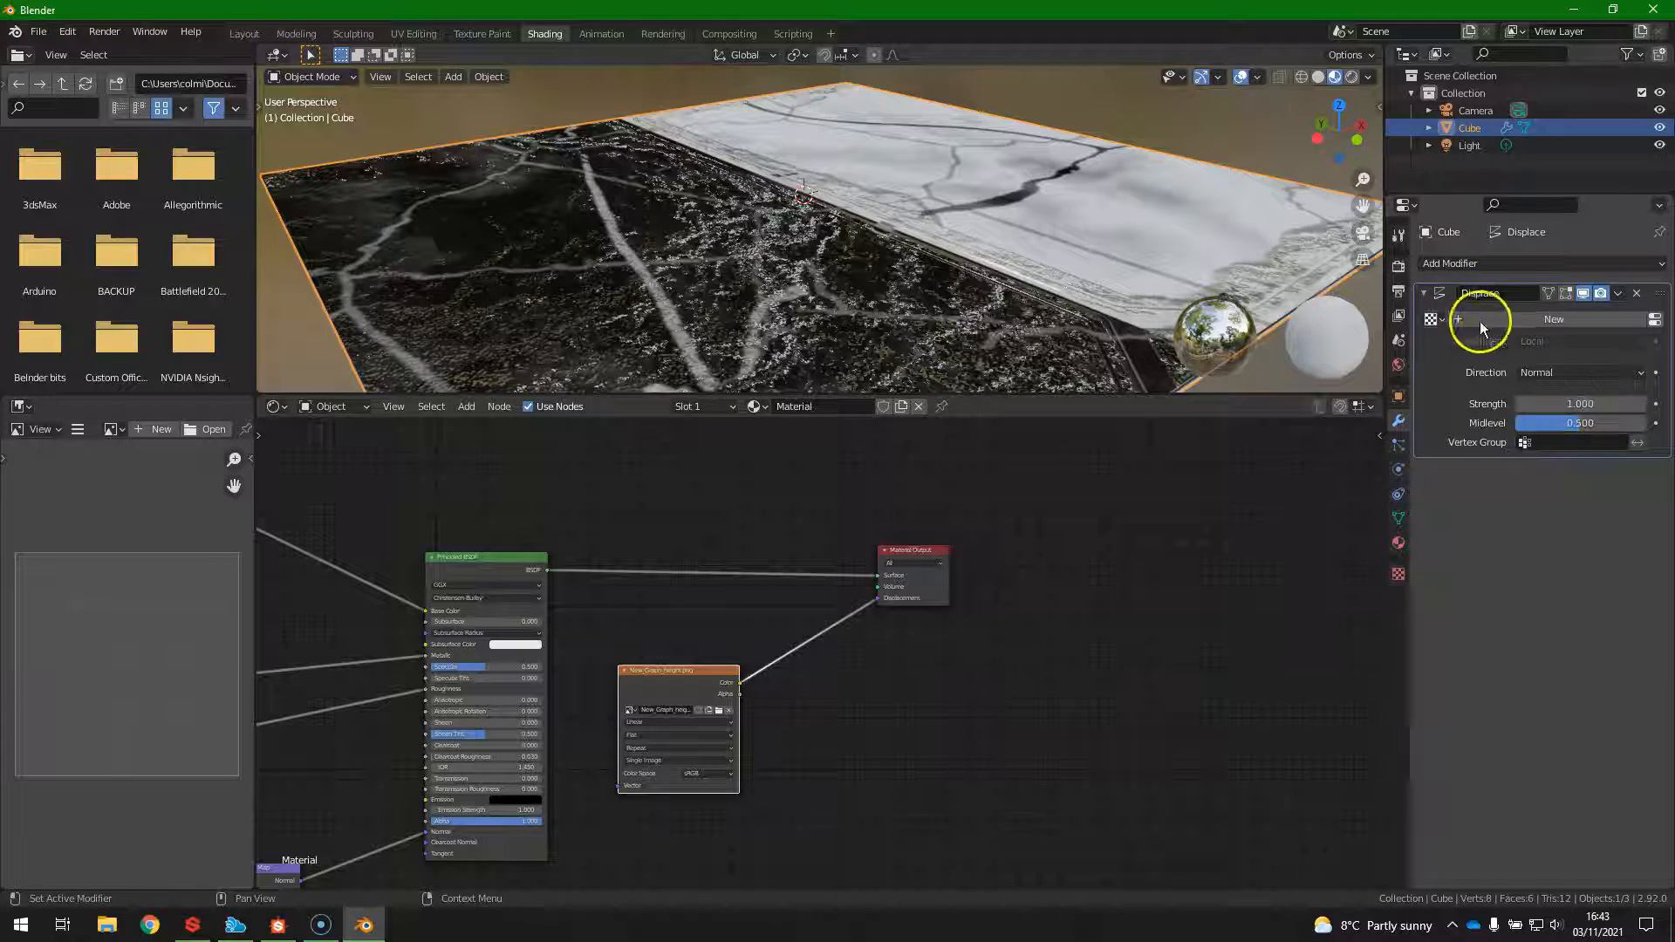
pyautogui.click(1443, 321)
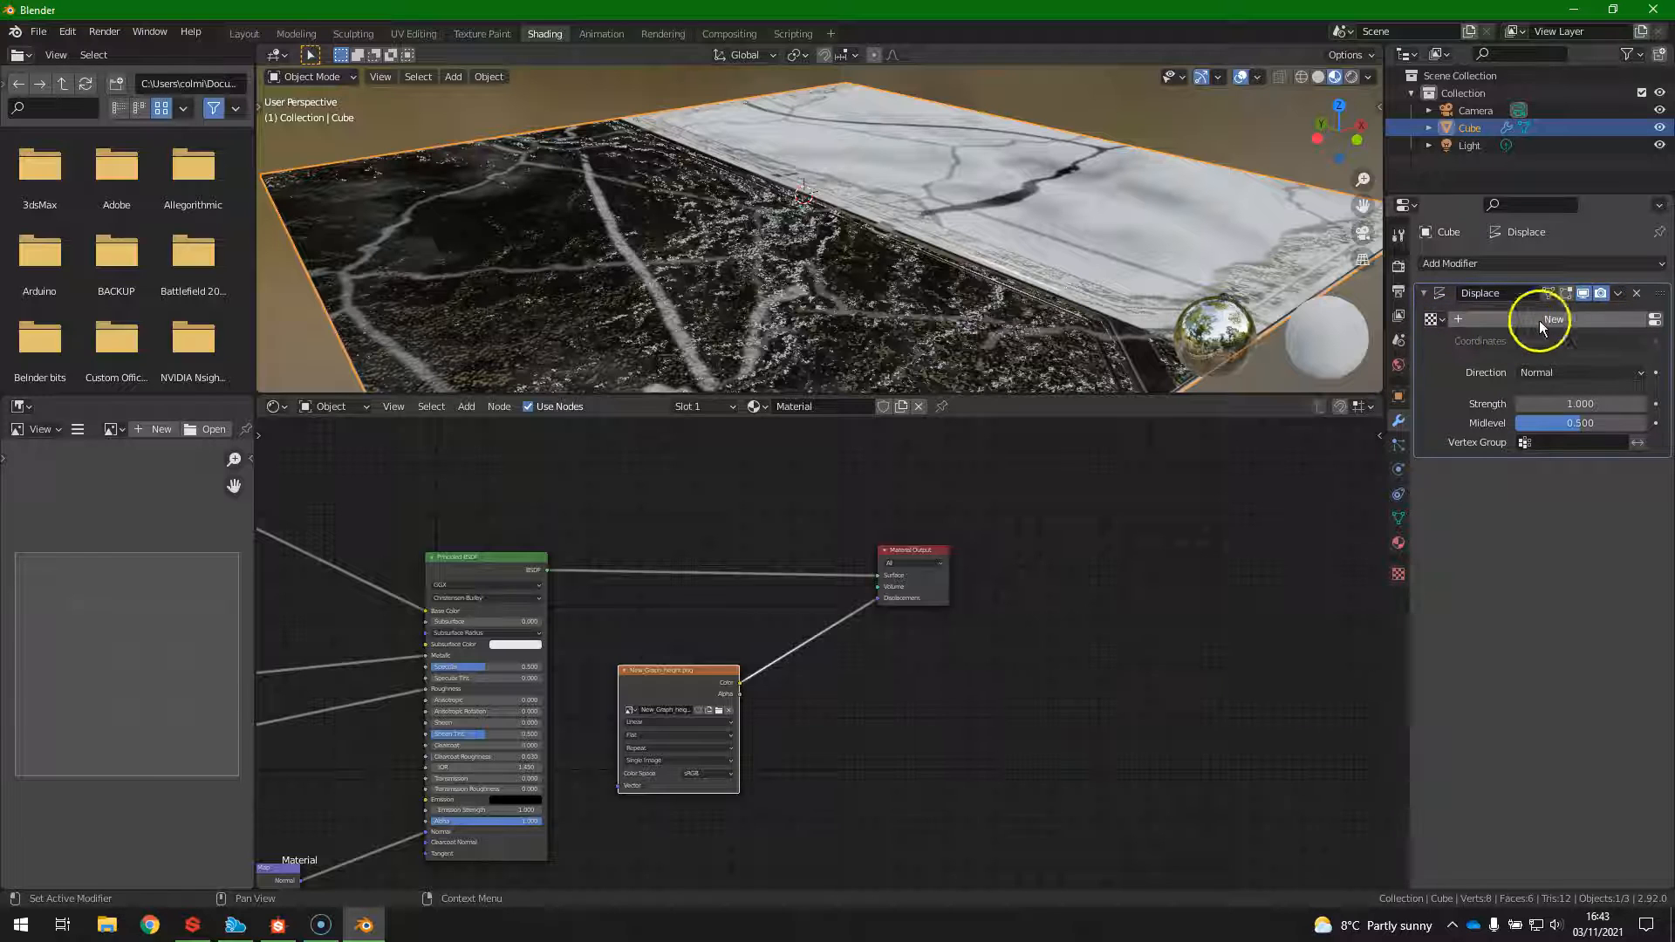
pyautogui.click(1502, 322)
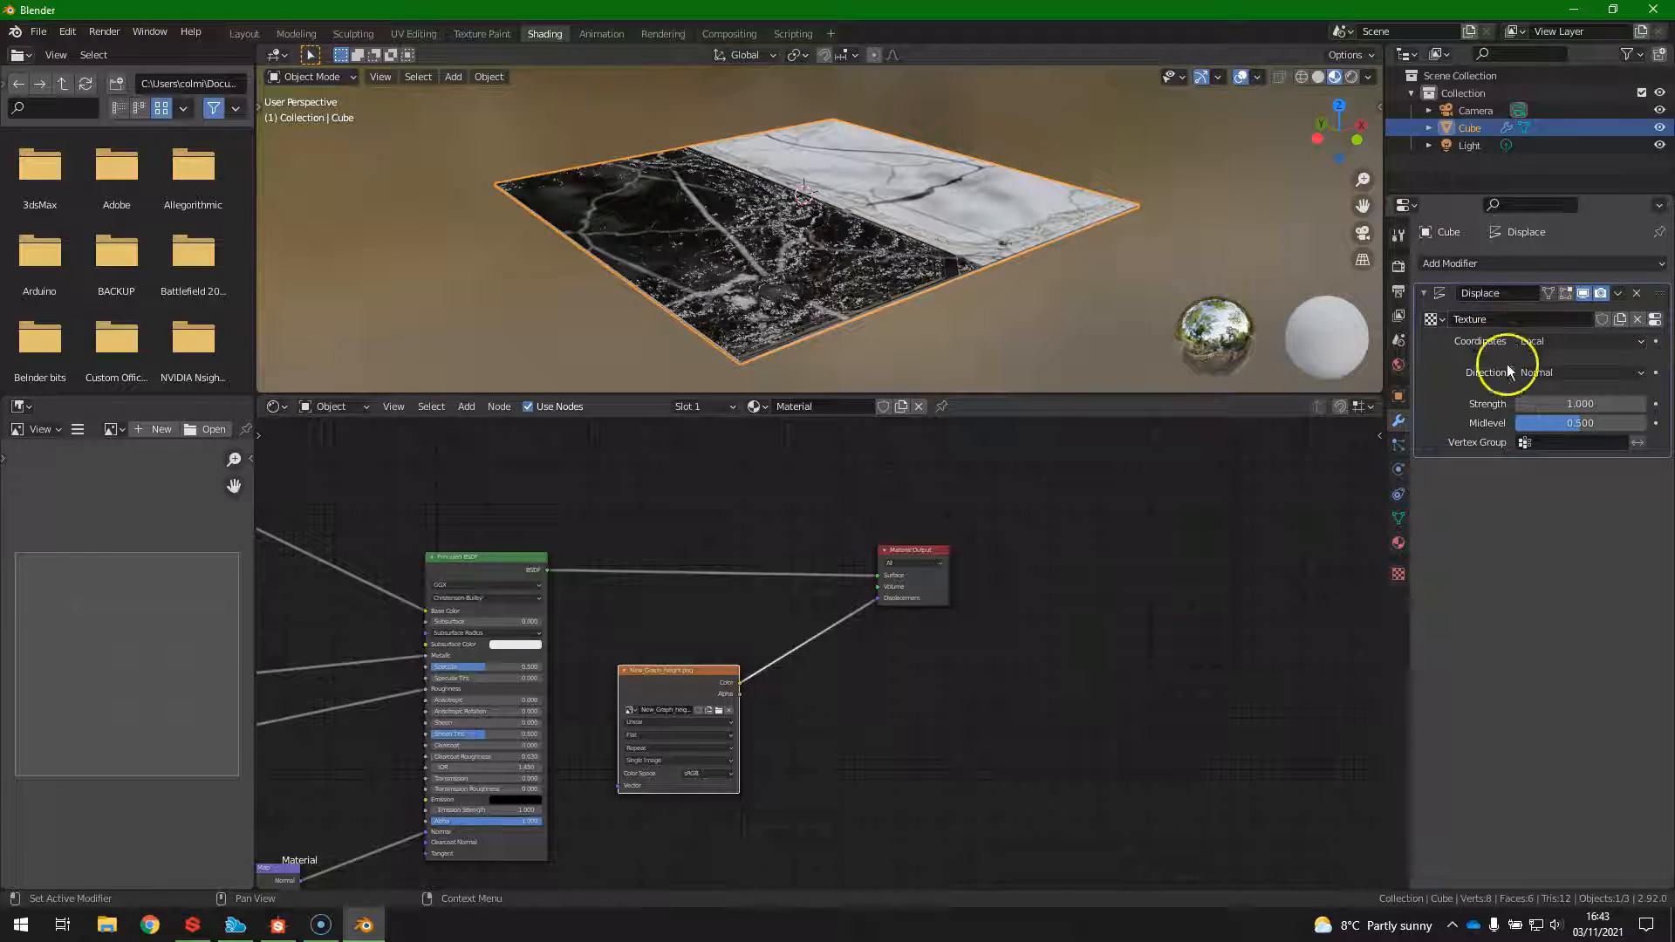
pyautogui.click(1432, 320)
pyautogui.click(1433, 320)
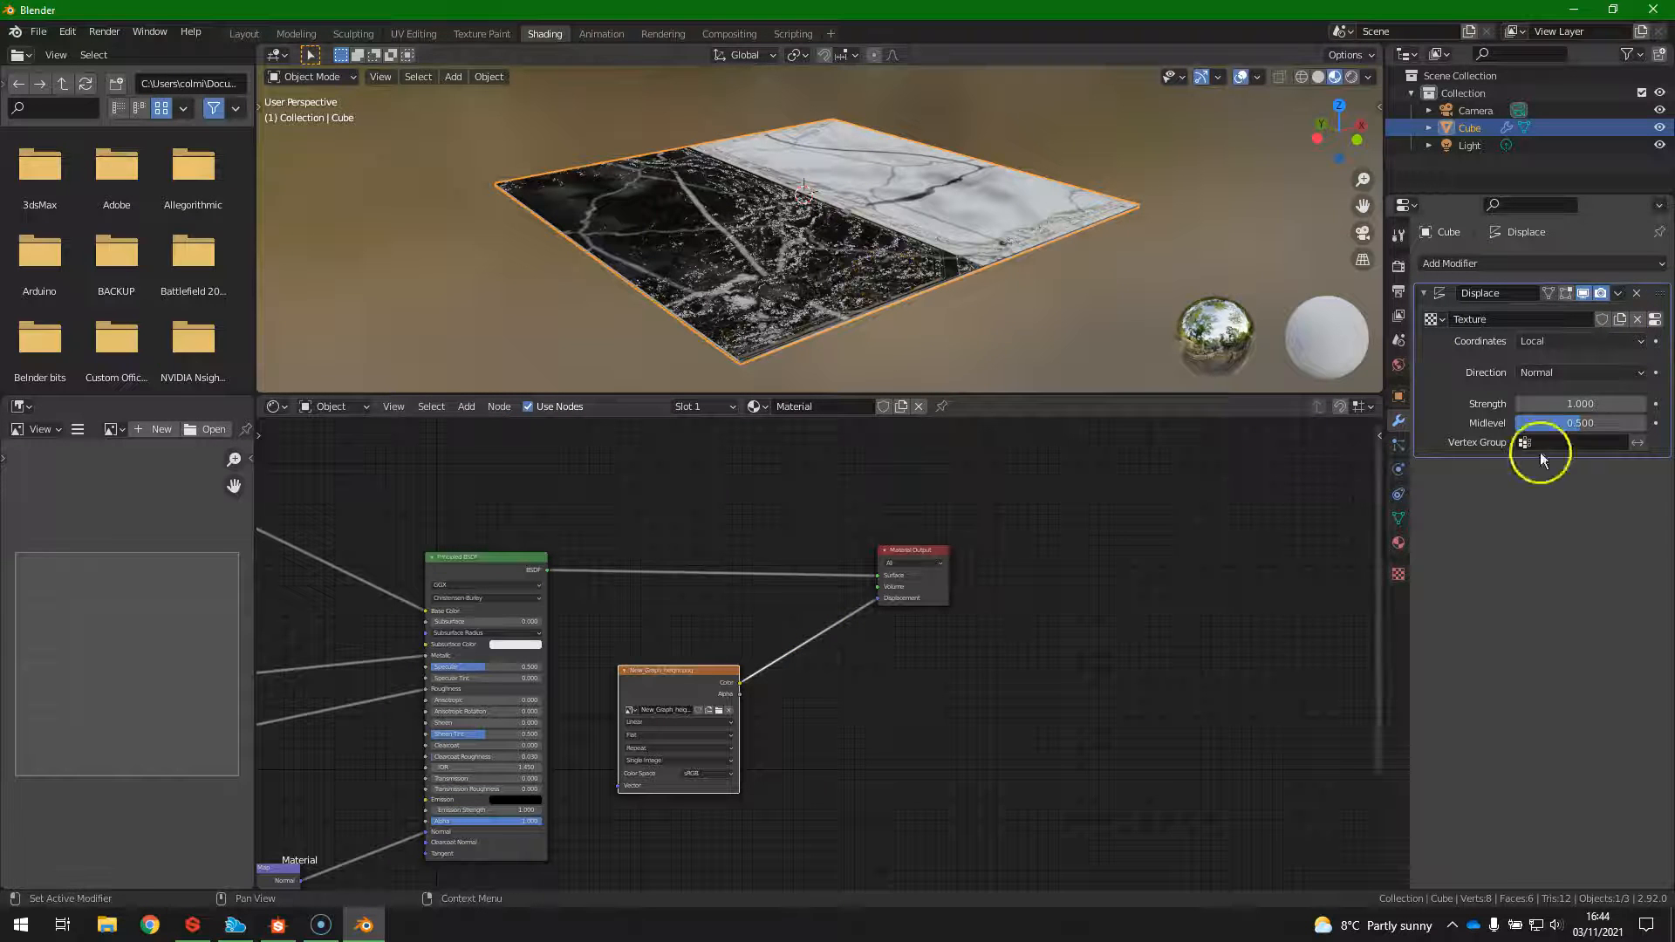
pyautogui.click(1637, 296)
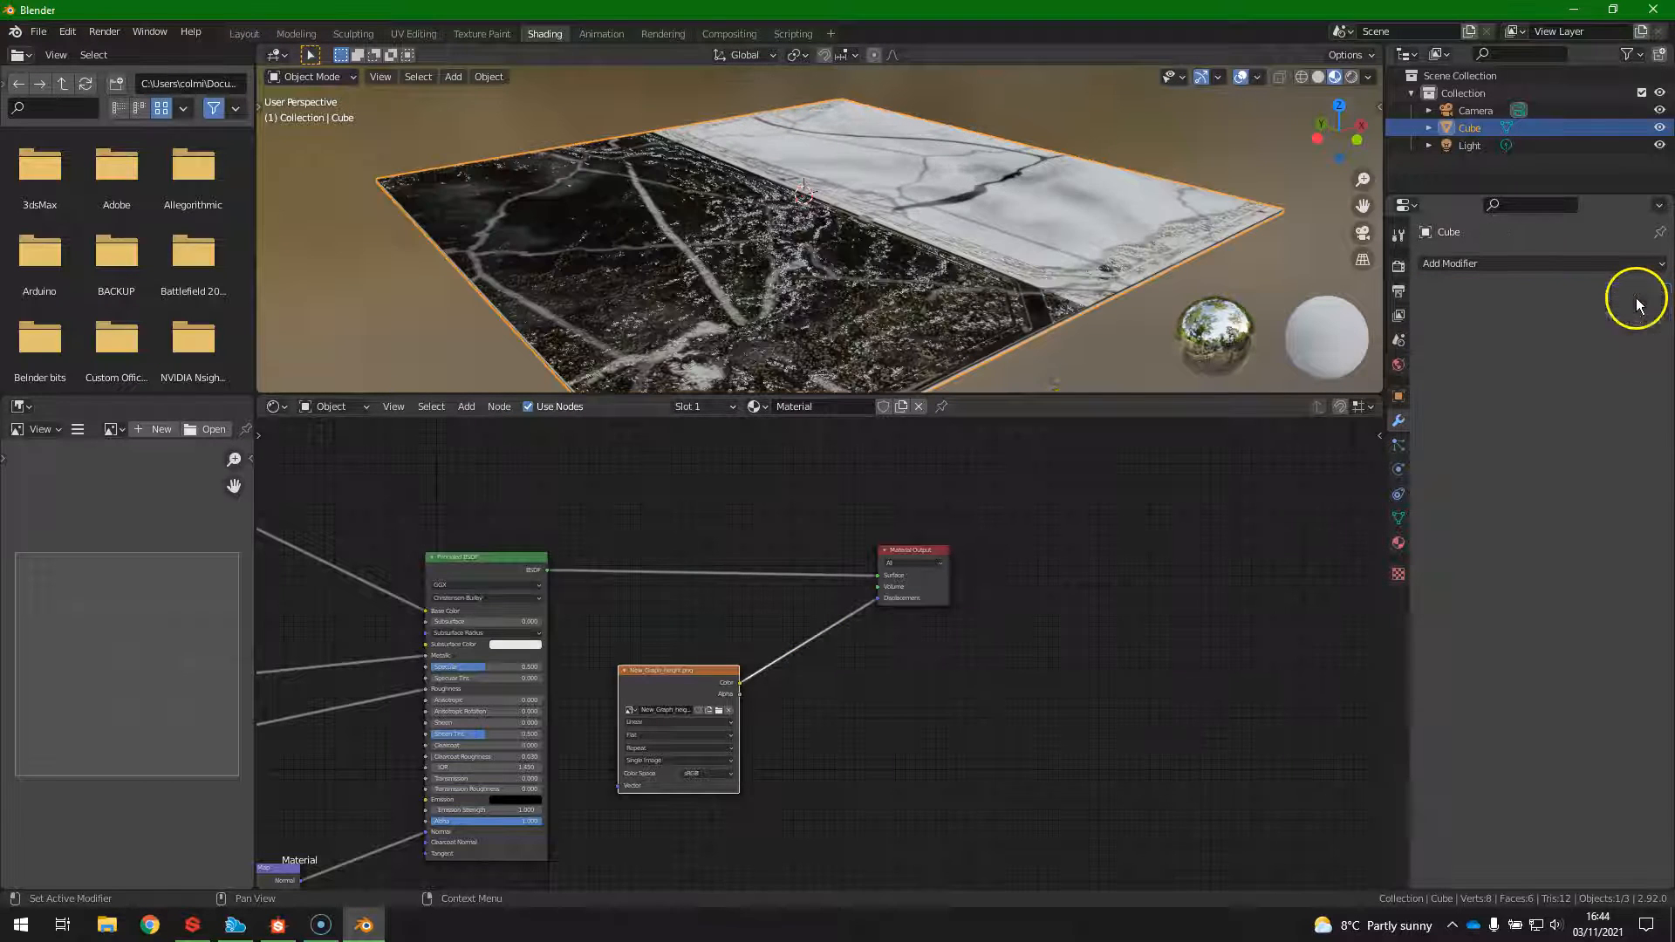
# Add a Subdivision Surface modifier to the slab.
pyautogui.moveTo(818, 322); pyautogui.dragTo(872, 297, button='middle')
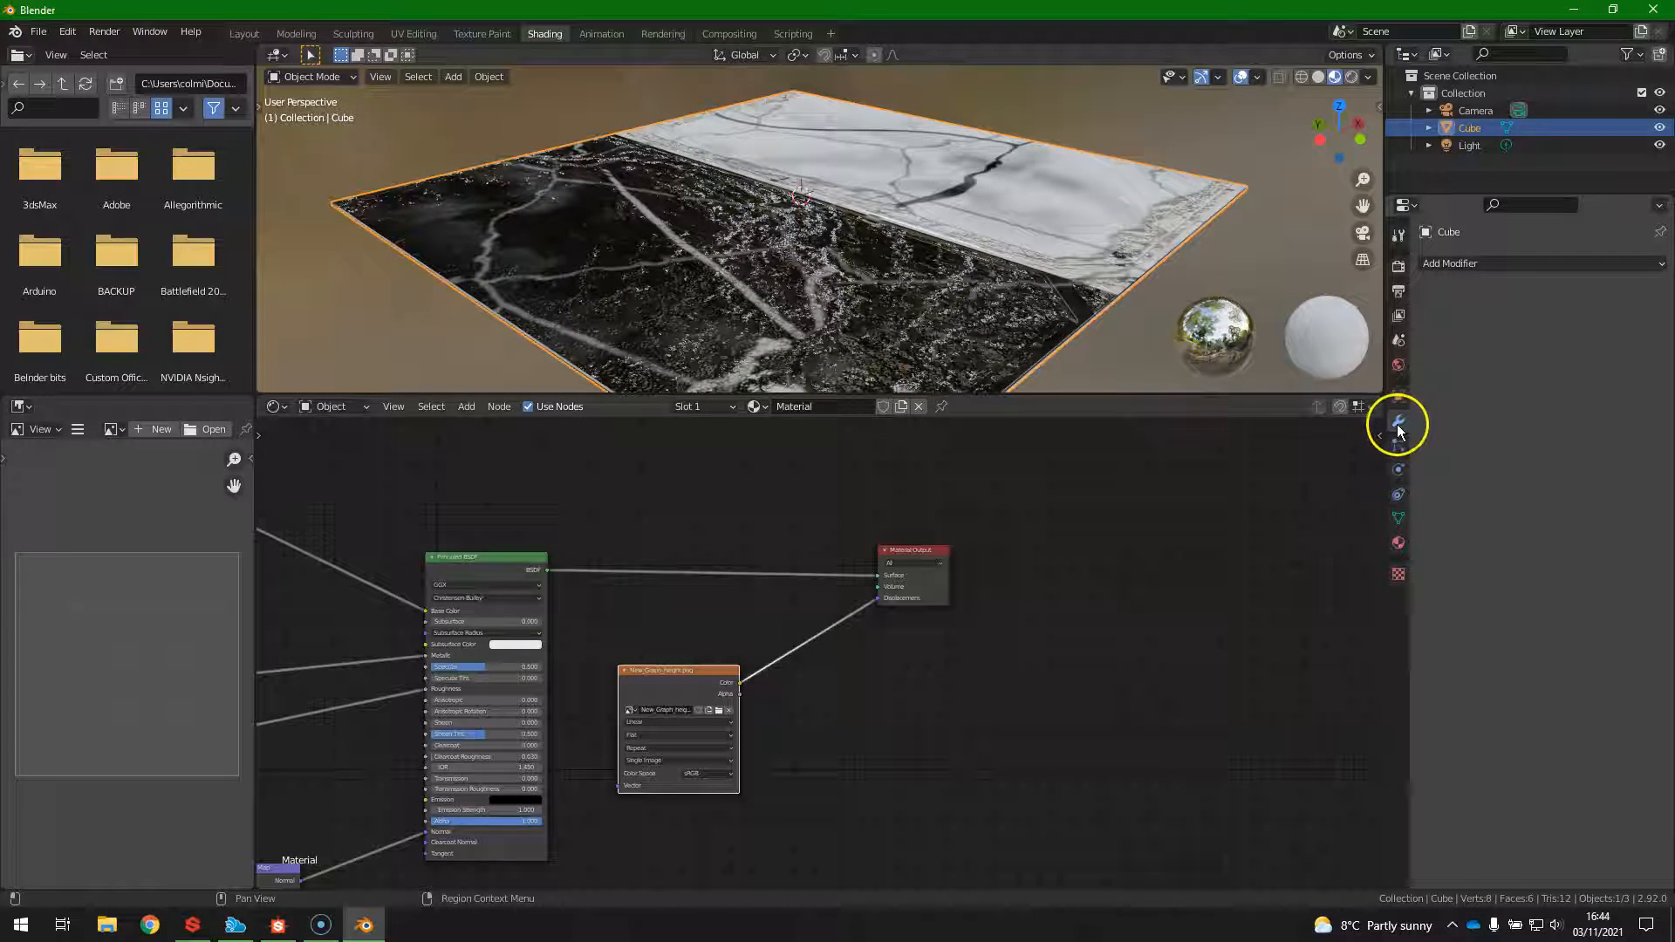
pyautogui.click(1493, 263)
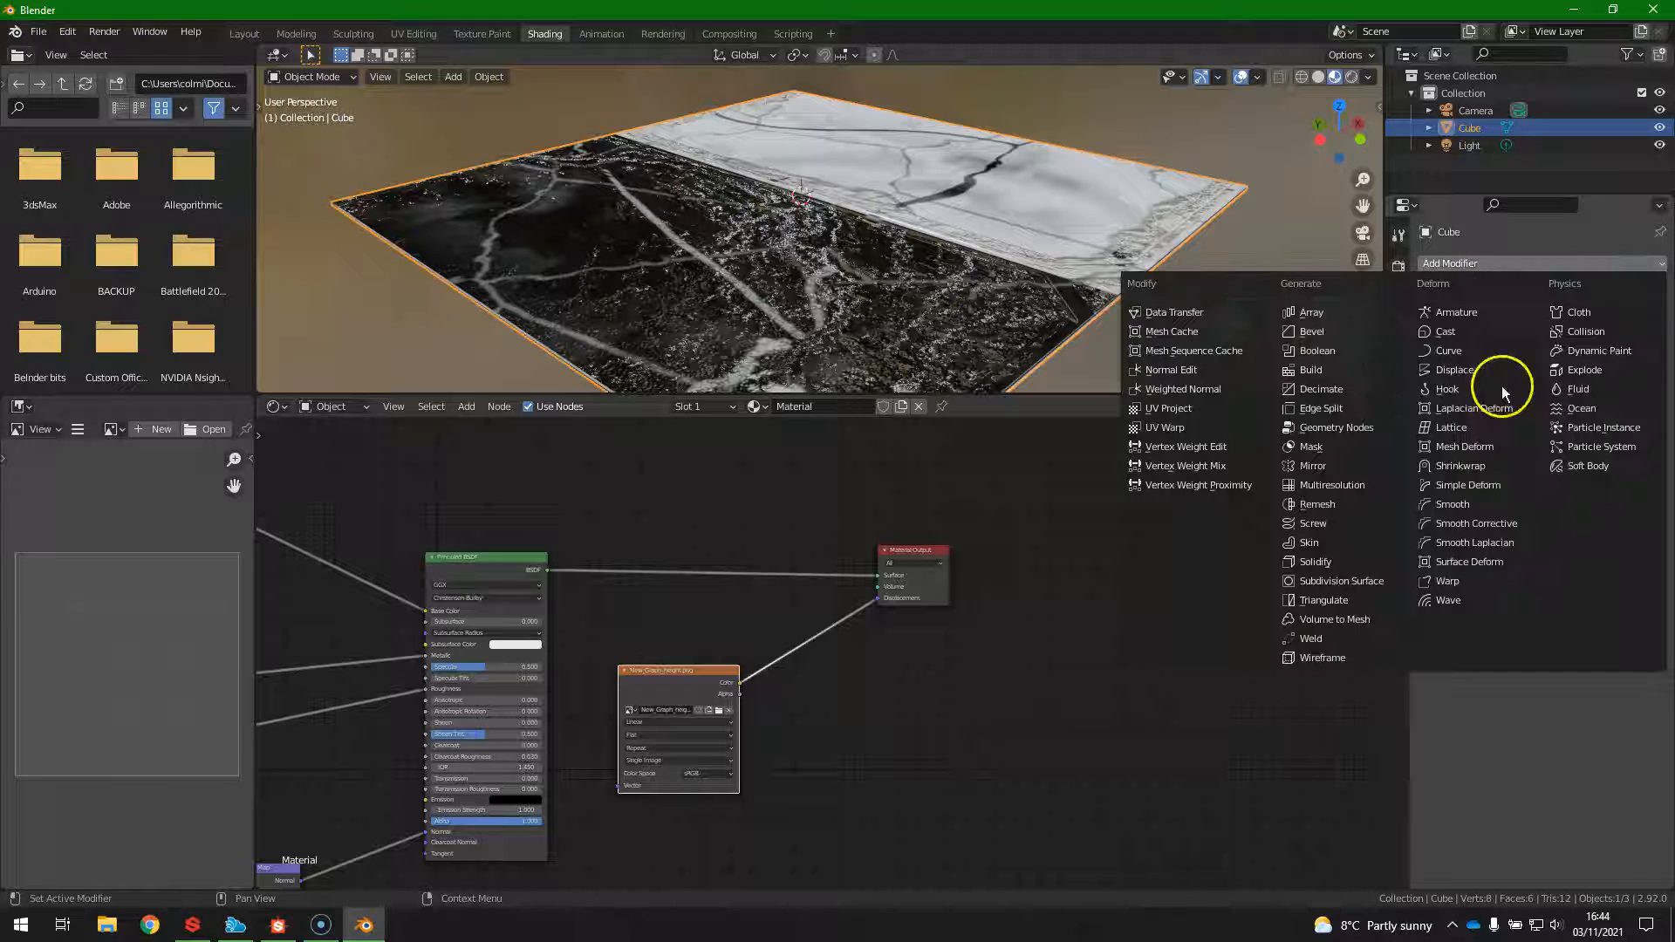
pyautogui.click(1359, 583)
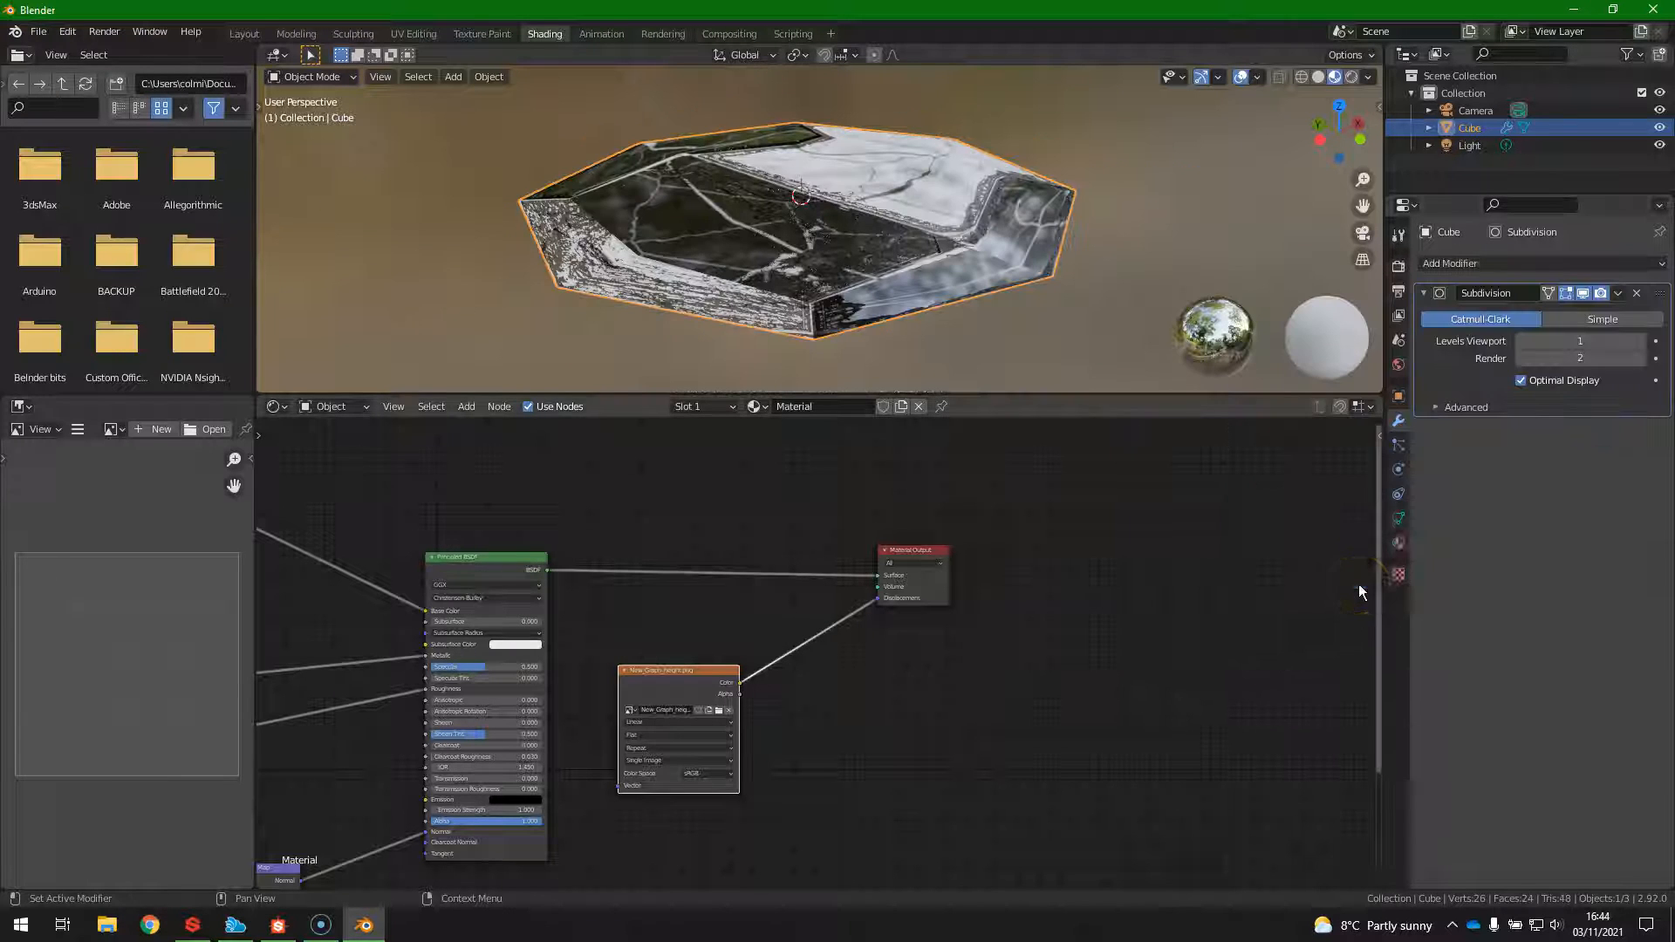
# Set the slab's Subdivision modifier to Simple with 4 viewport levels and apply it.
pyautogui.click(1603, 319)
pyautogui.click(1640, 341)
pyautogui.click(1640, 341)
pyautogui.click(1640, 341)
pyautogui.click(1618, 293)
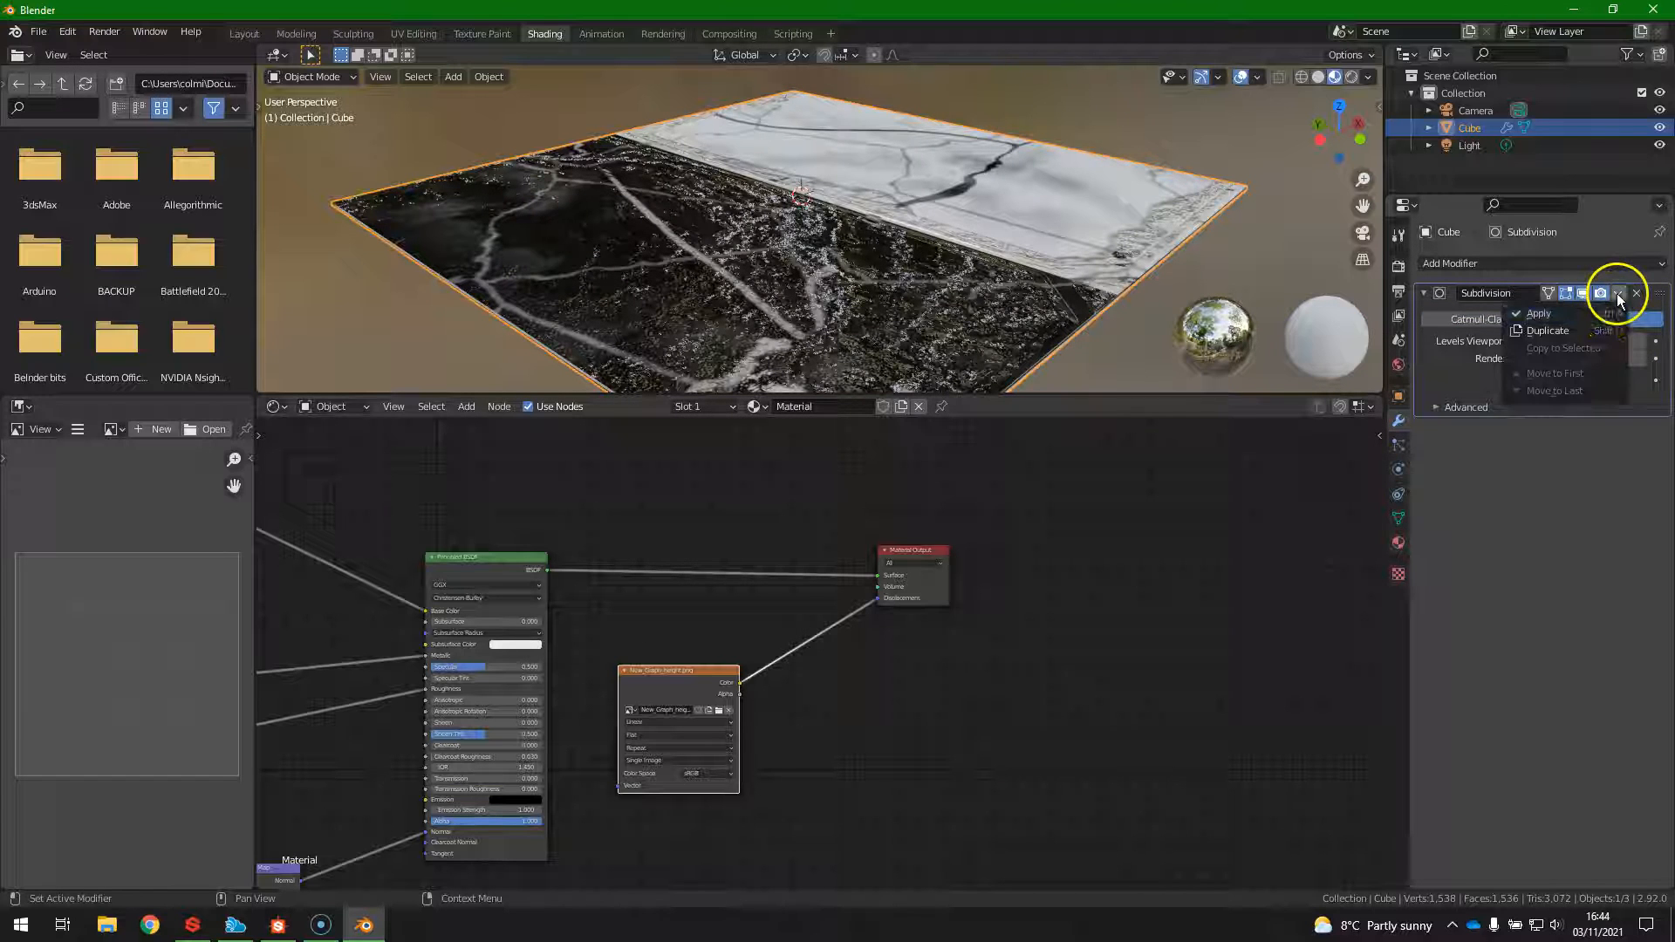
pyautogui.click(1596, 311)
# Lower the Specular value of the Principled BSDF to about 0.232.
pyautogui.moveTo(860, 250); pyautogui.dragTo(960, 279, button='middle')
pyautogui.moveTo(610, 677); pyautogui.dragTo(997, 558, button='middle')
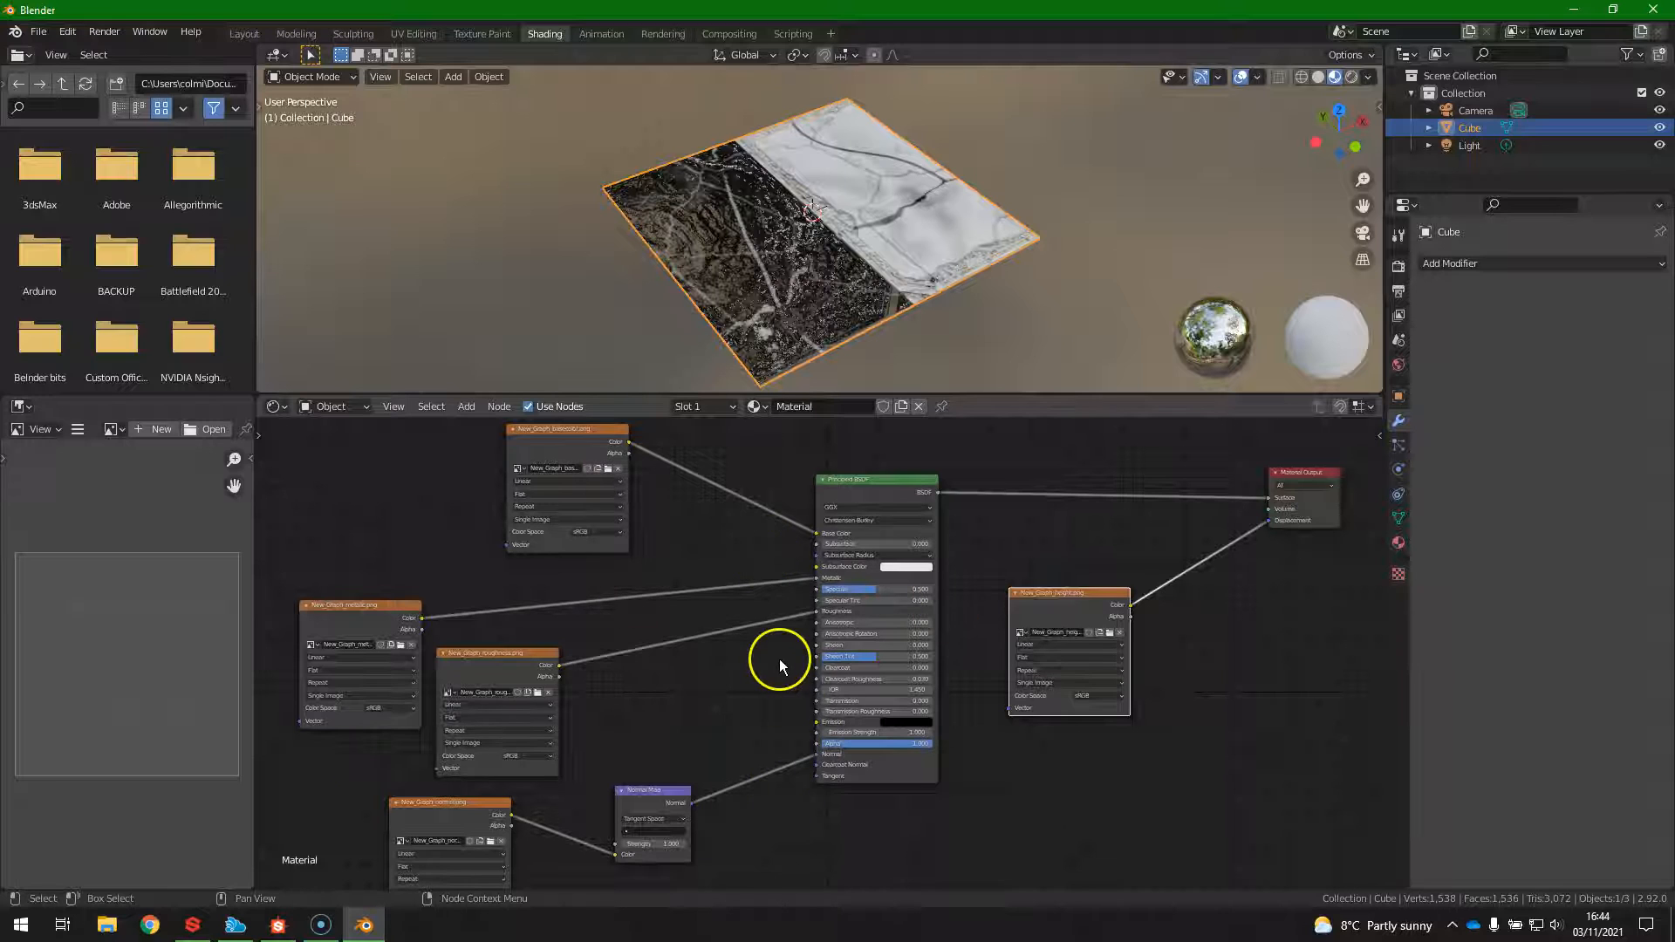
pyautogui.moveTo(754, 668); pyautogui.dragTo(735, 661, button='middle')
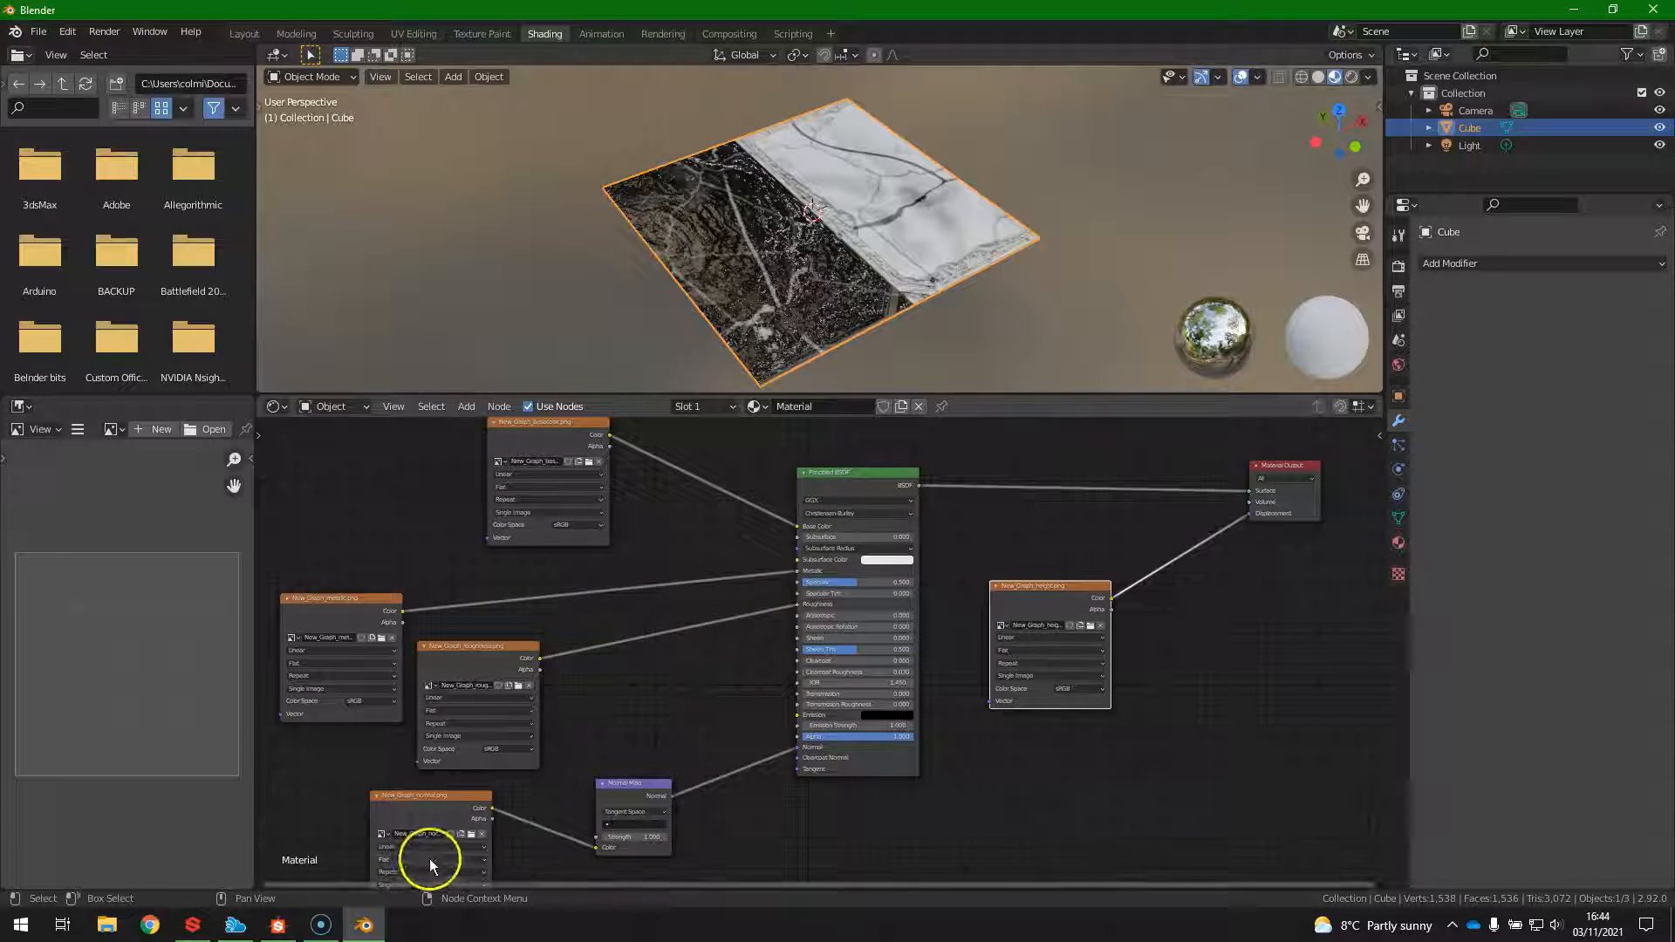
pyautogui.moveTo(608, 793); pyautogui.dragTo(682, 640, button='middle')
pyautogui.scroll(3, 610, 646)
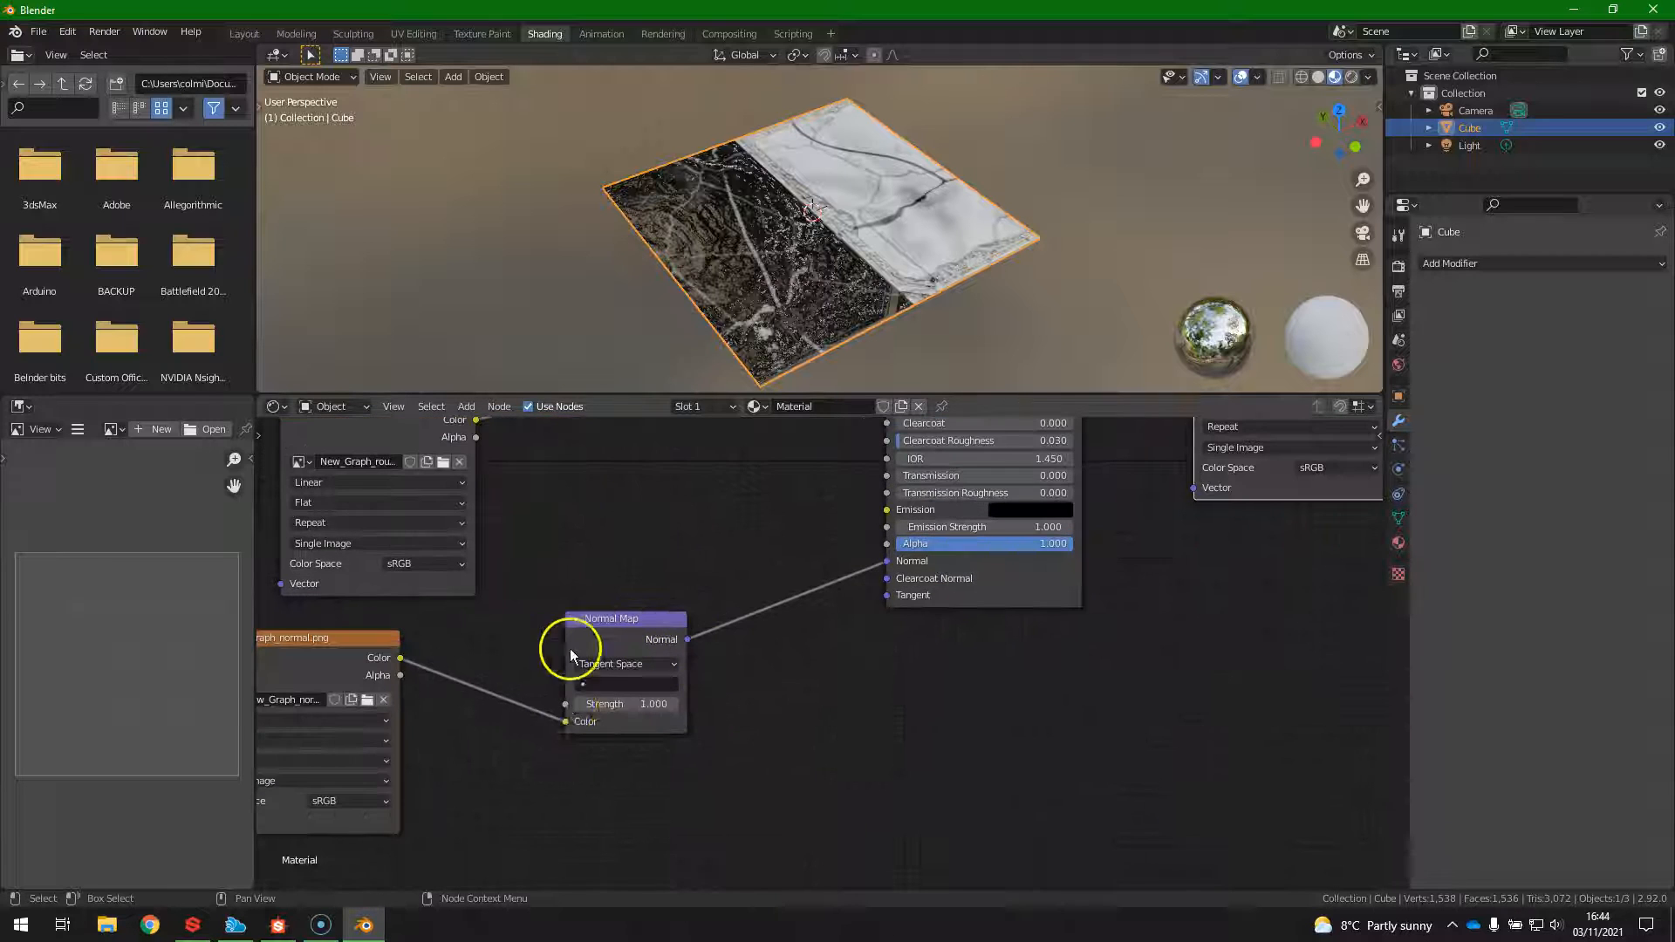
pyautogui.moveTo(750, 565); pyautogui.dragTo(640, 772, button='middle')
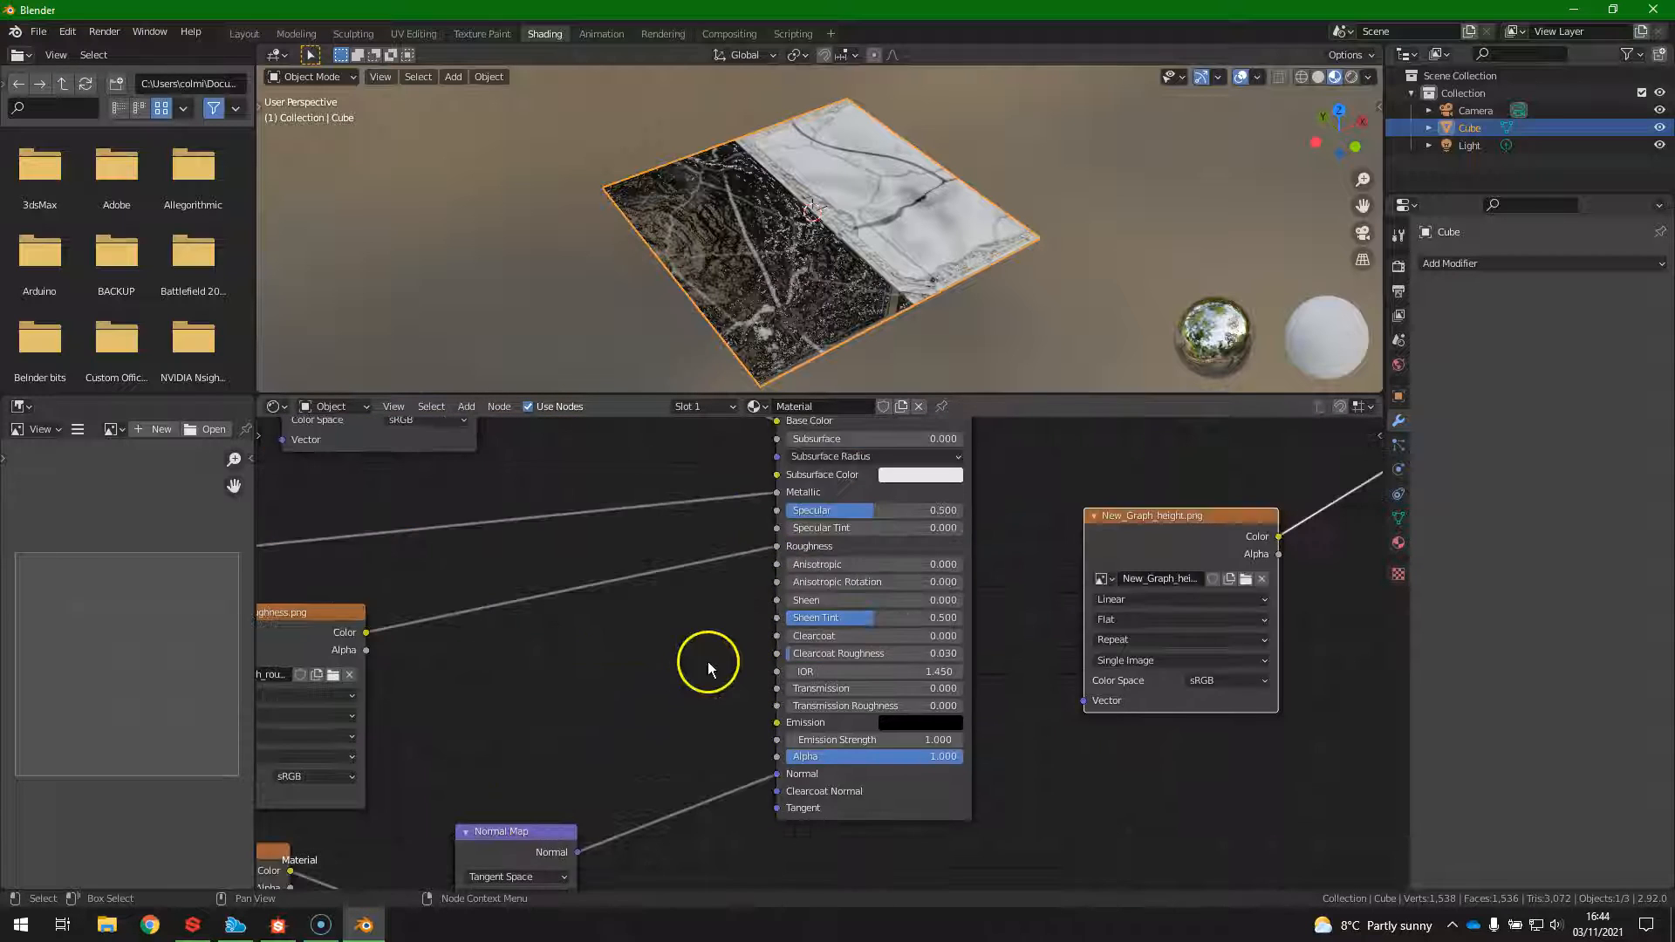
pyautogui.scroll(-2, 711, 658)
pyautogui.moveTo(744, 557); pyautogui.dragTo(749, 688, button='middle')
pyautogui.scroll(2, 851, 671)
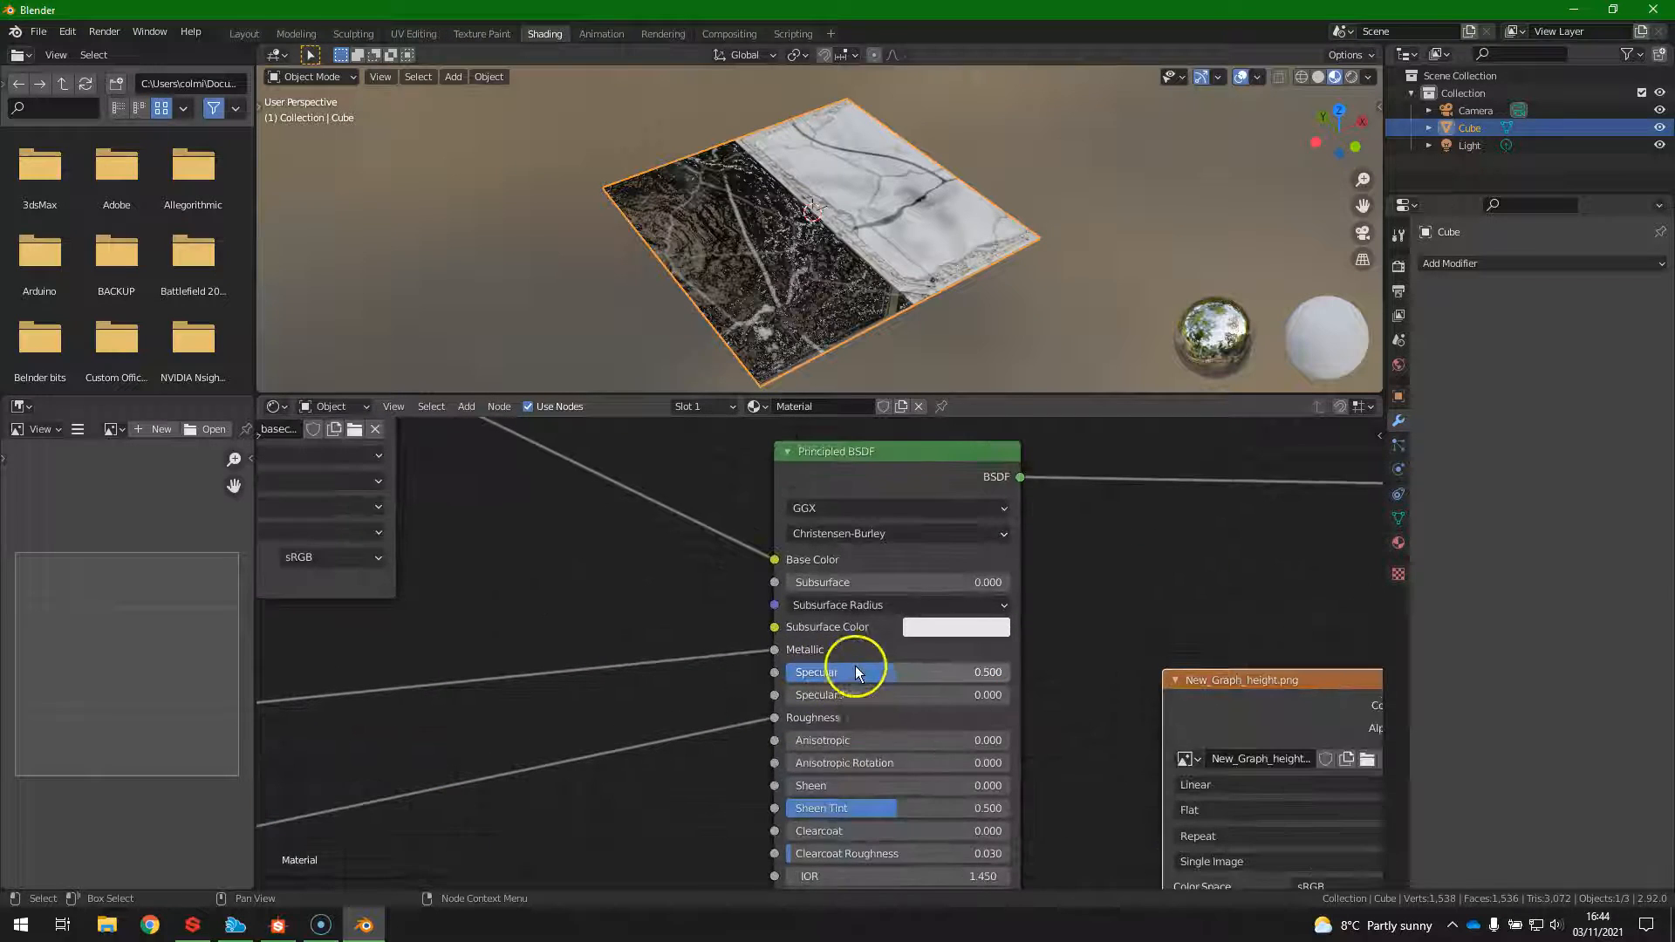
pyautogui.moveTo(889, 671); pyautogui.dragTo(818, 677)
pyautogui.moveTo(753, 755); pyautogui.dragTo(726, 611, button='middle')
pyautogui.moveTo(684, 703); pyautogui.dragTo(649, 791, button='middle')
pyautogui.scroll(-3, 638, 724)
pyautogui.scroll(-2, 654, 587)
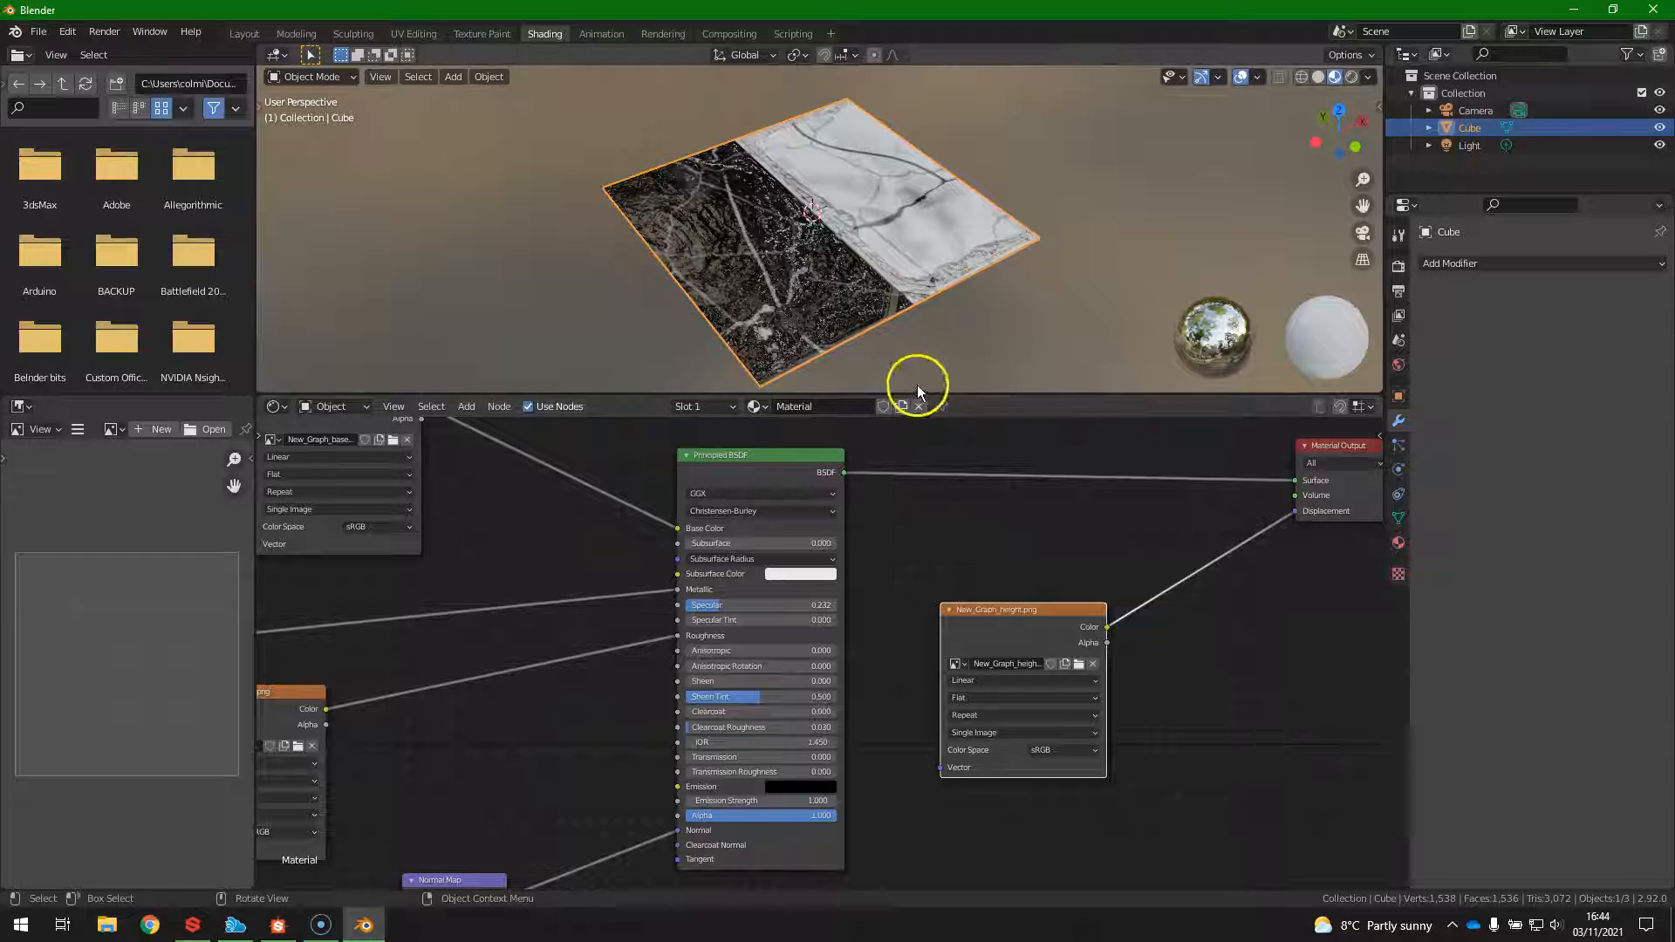
# In the UV Editing workspace, scale all of the slab's UVs up by about 2.3 times.
pyautogui.click(413, 34)
pyautogui.scroll(-6, 419, 467)
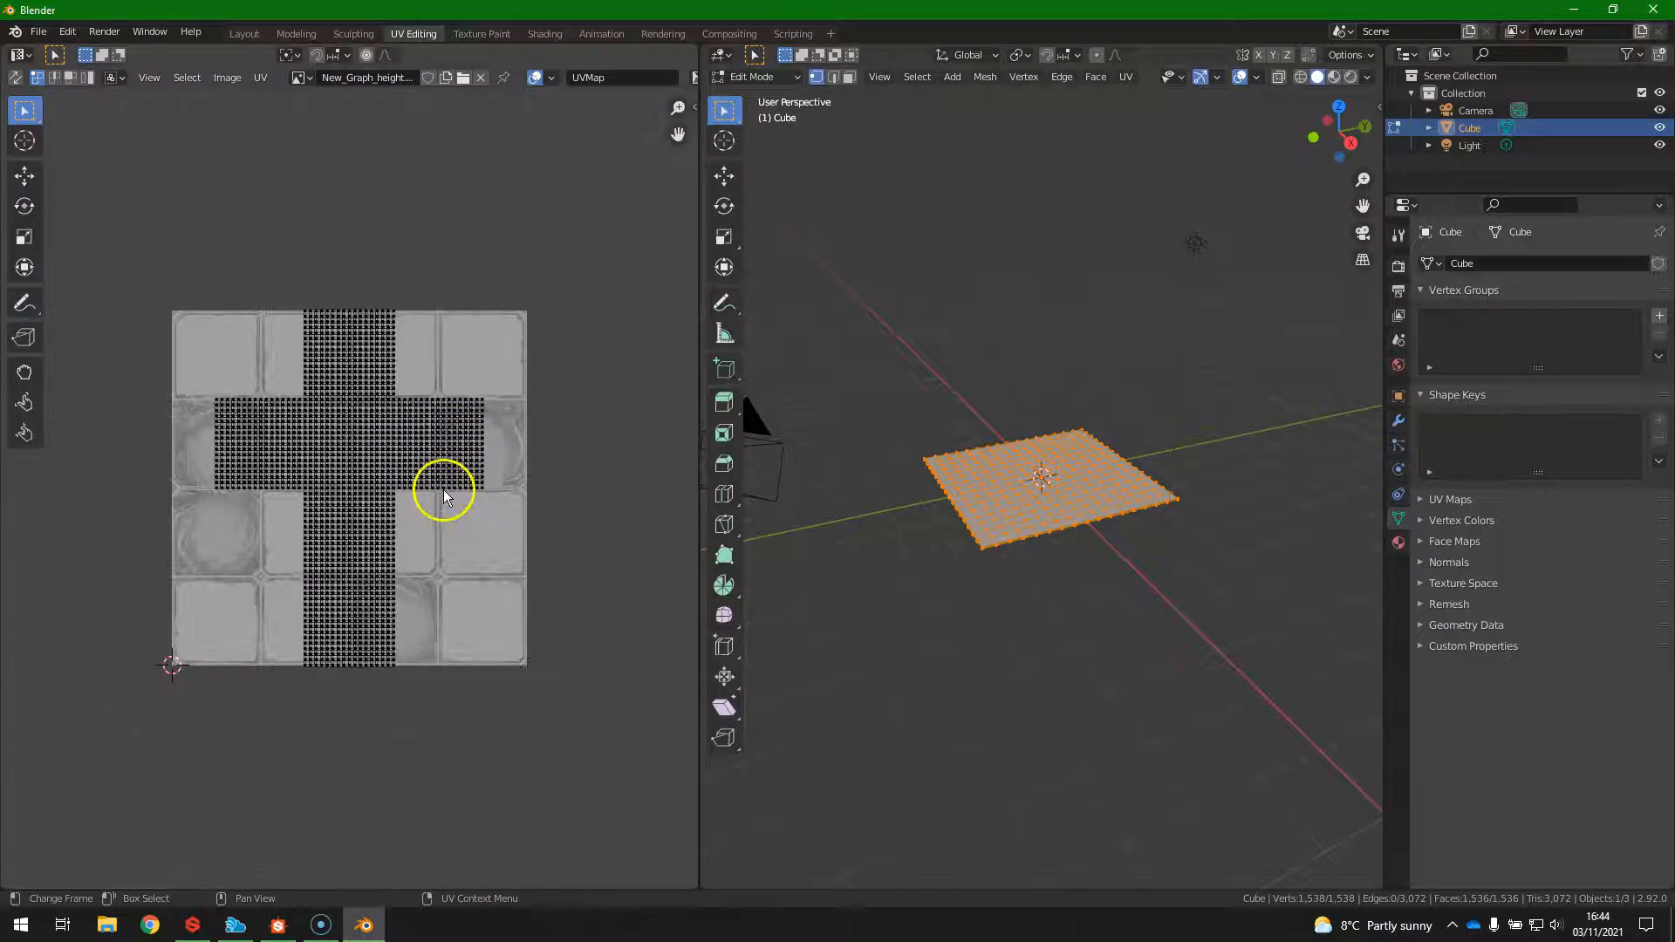
pyautogui.press('a')
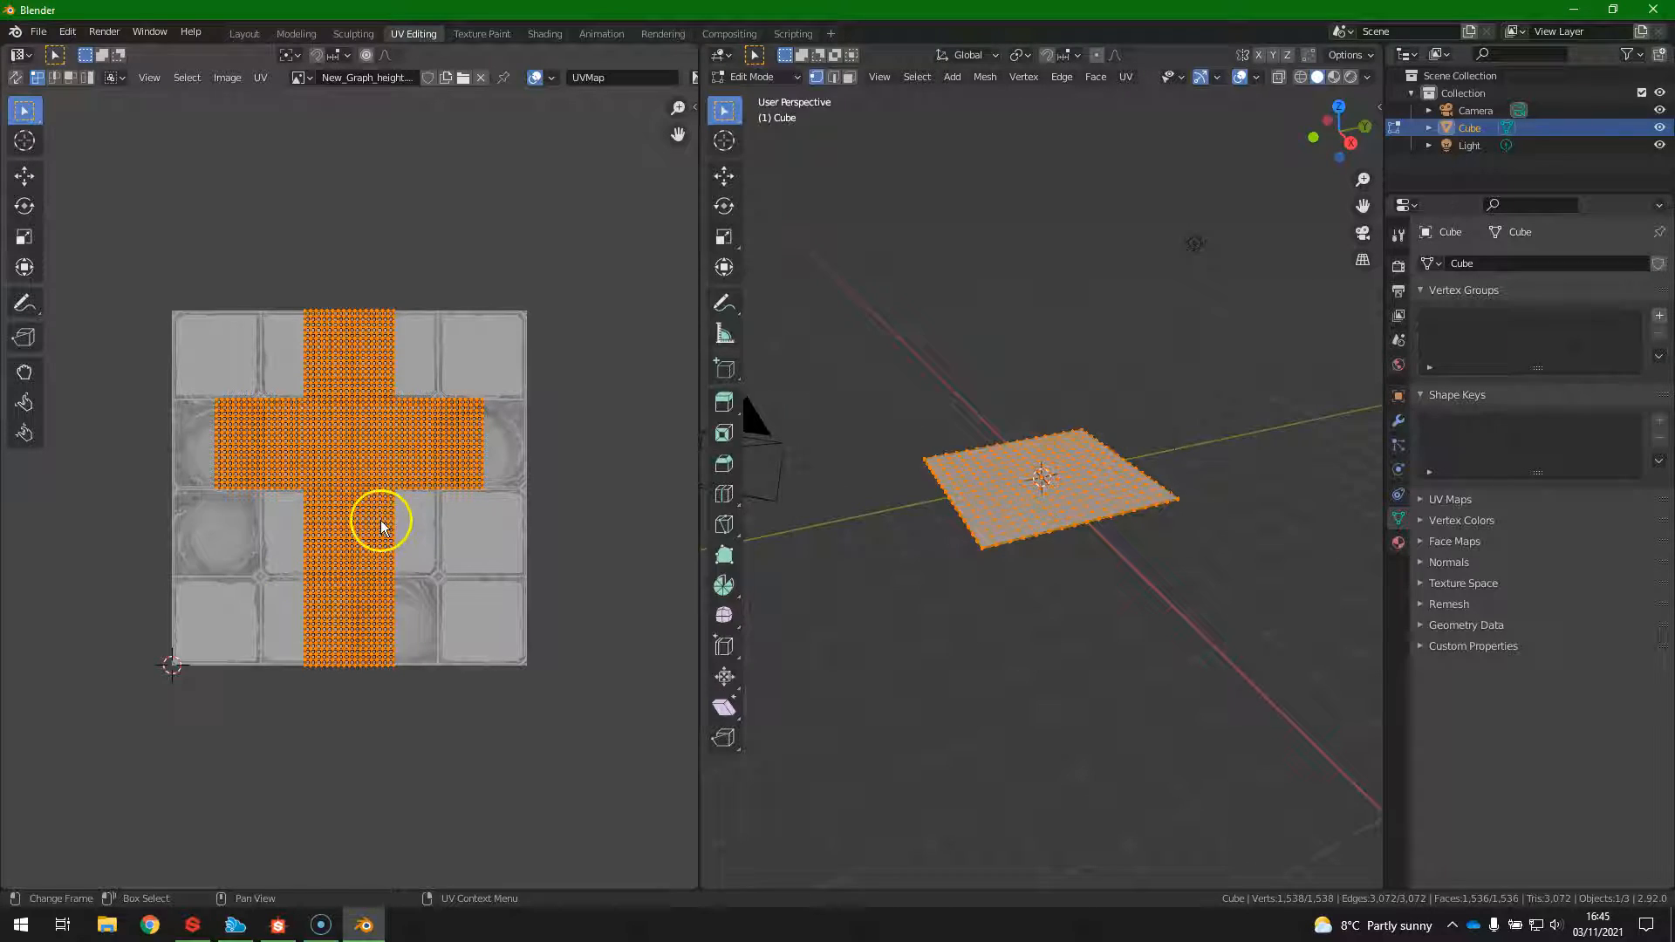
pyautogui.press('s')
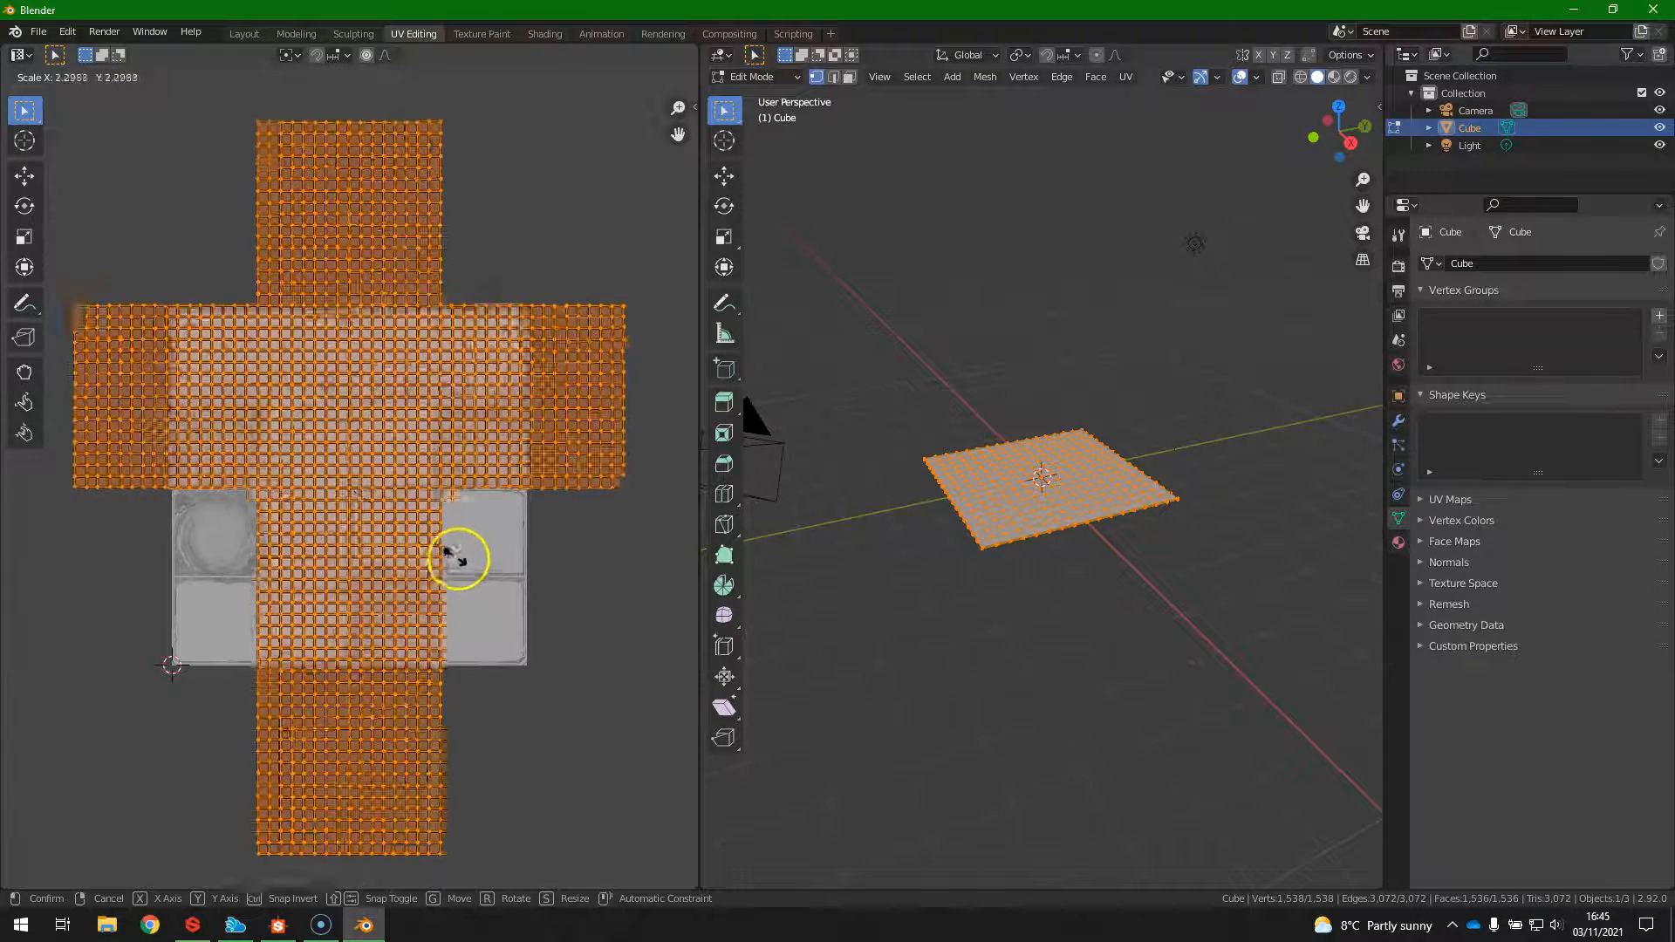
pyautogui.click(476, 572)
pyautogui.scroll(5, 1082, 428)
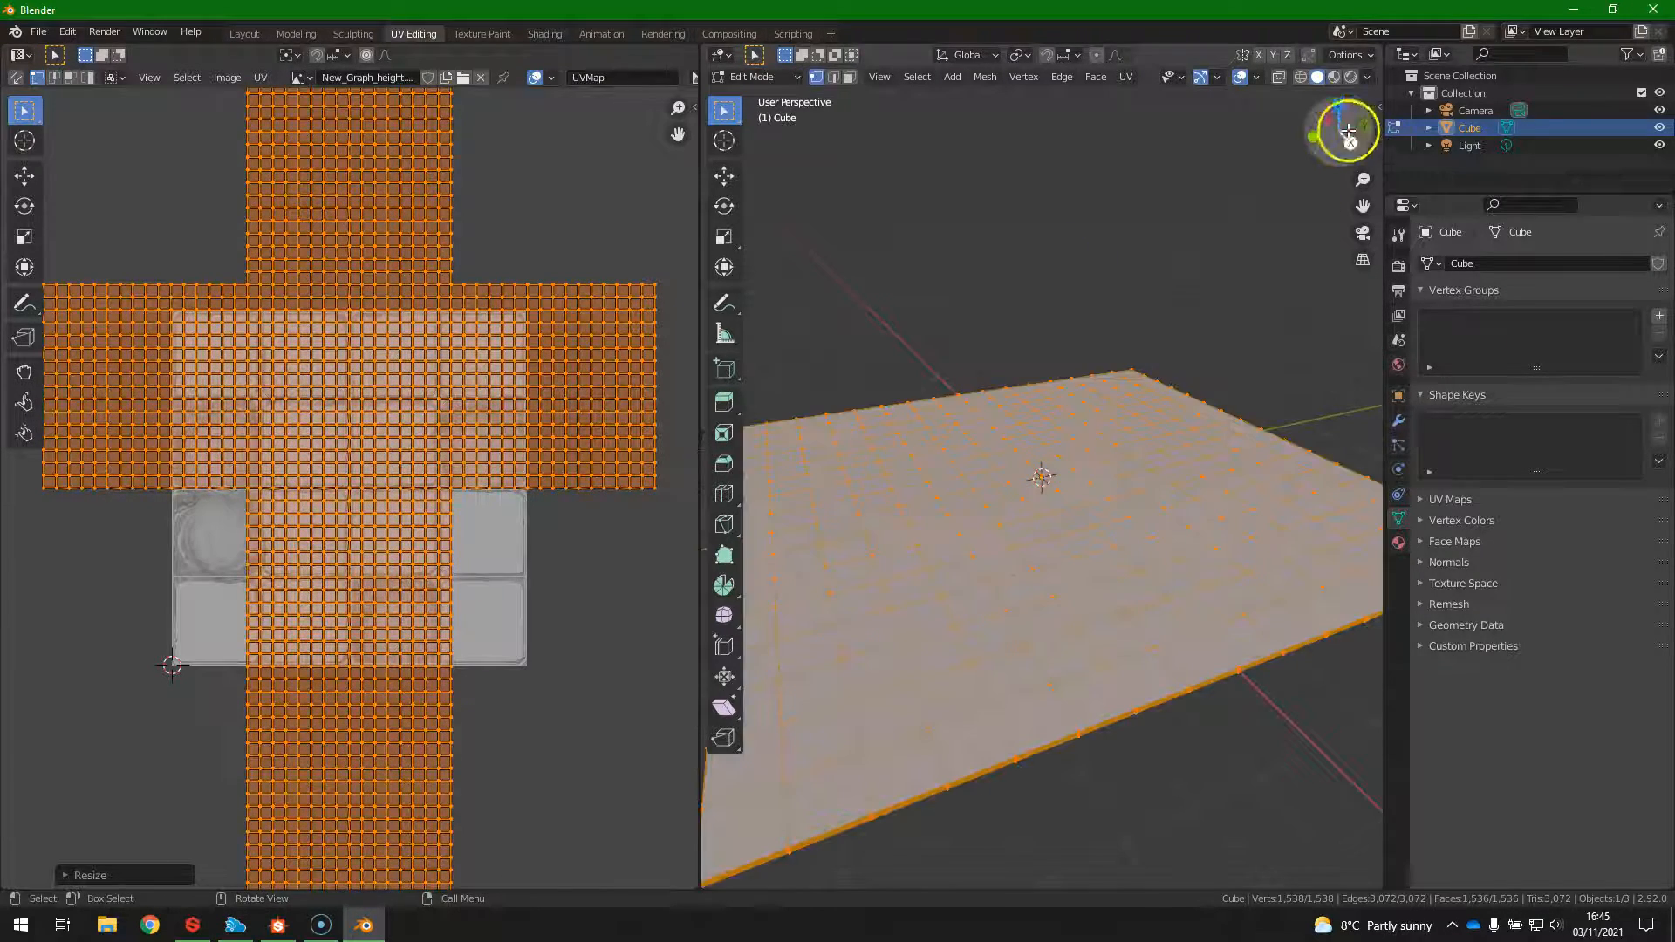
# Show the slab in Material Preview shading and enlarge its UVs by a factor of about 1.29.
pyautogui.click(1333, 76)
pyautogui.scroll(-3, 977, 586)
pyautogui.press('s')
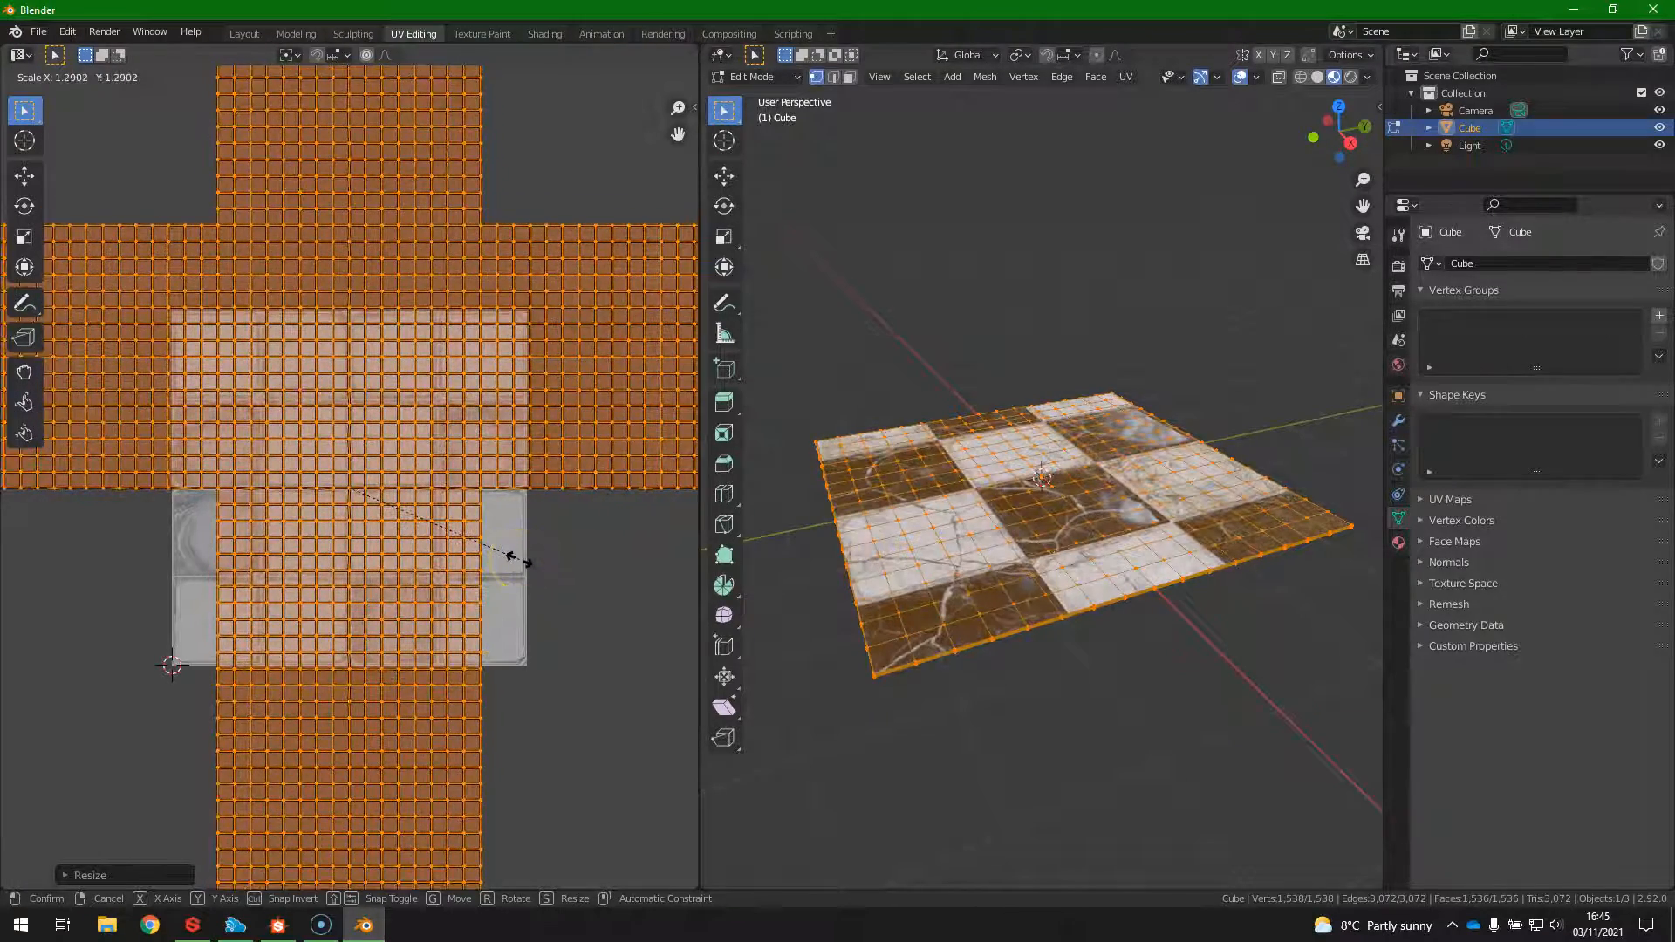
pyautogui.click(524, 563)
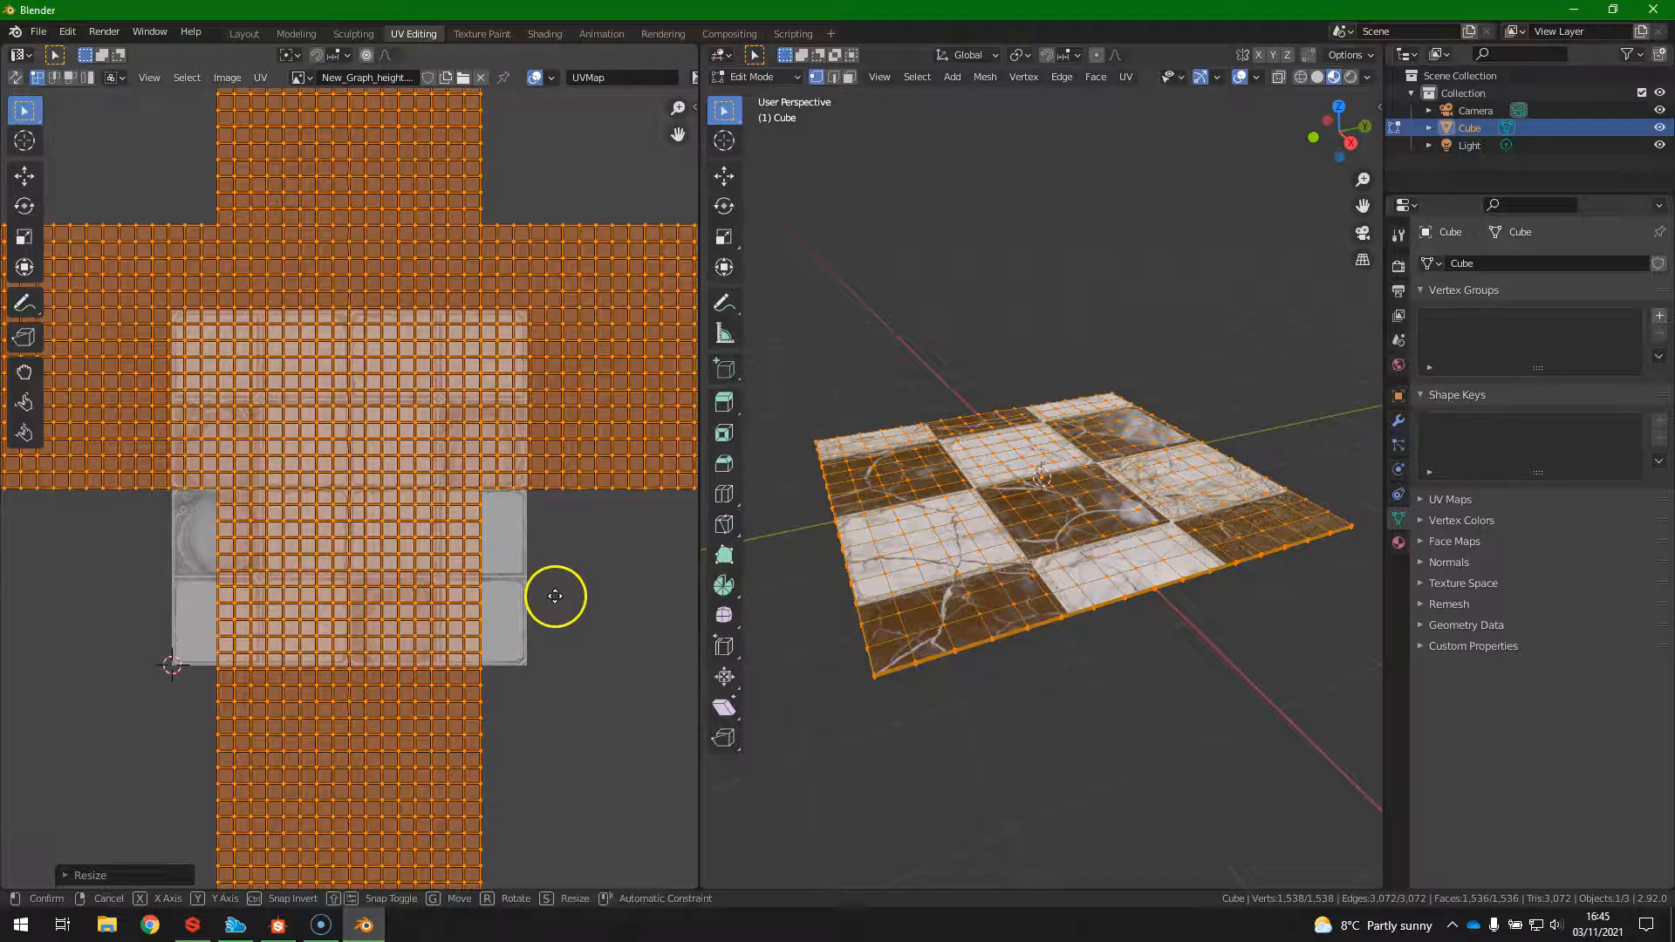
# Shift the slab's UVs along X until the vertical strip's left edge meets the texture's left edge, and deselect everything.
pyautogui.press('g')
pyautogui.press('y')
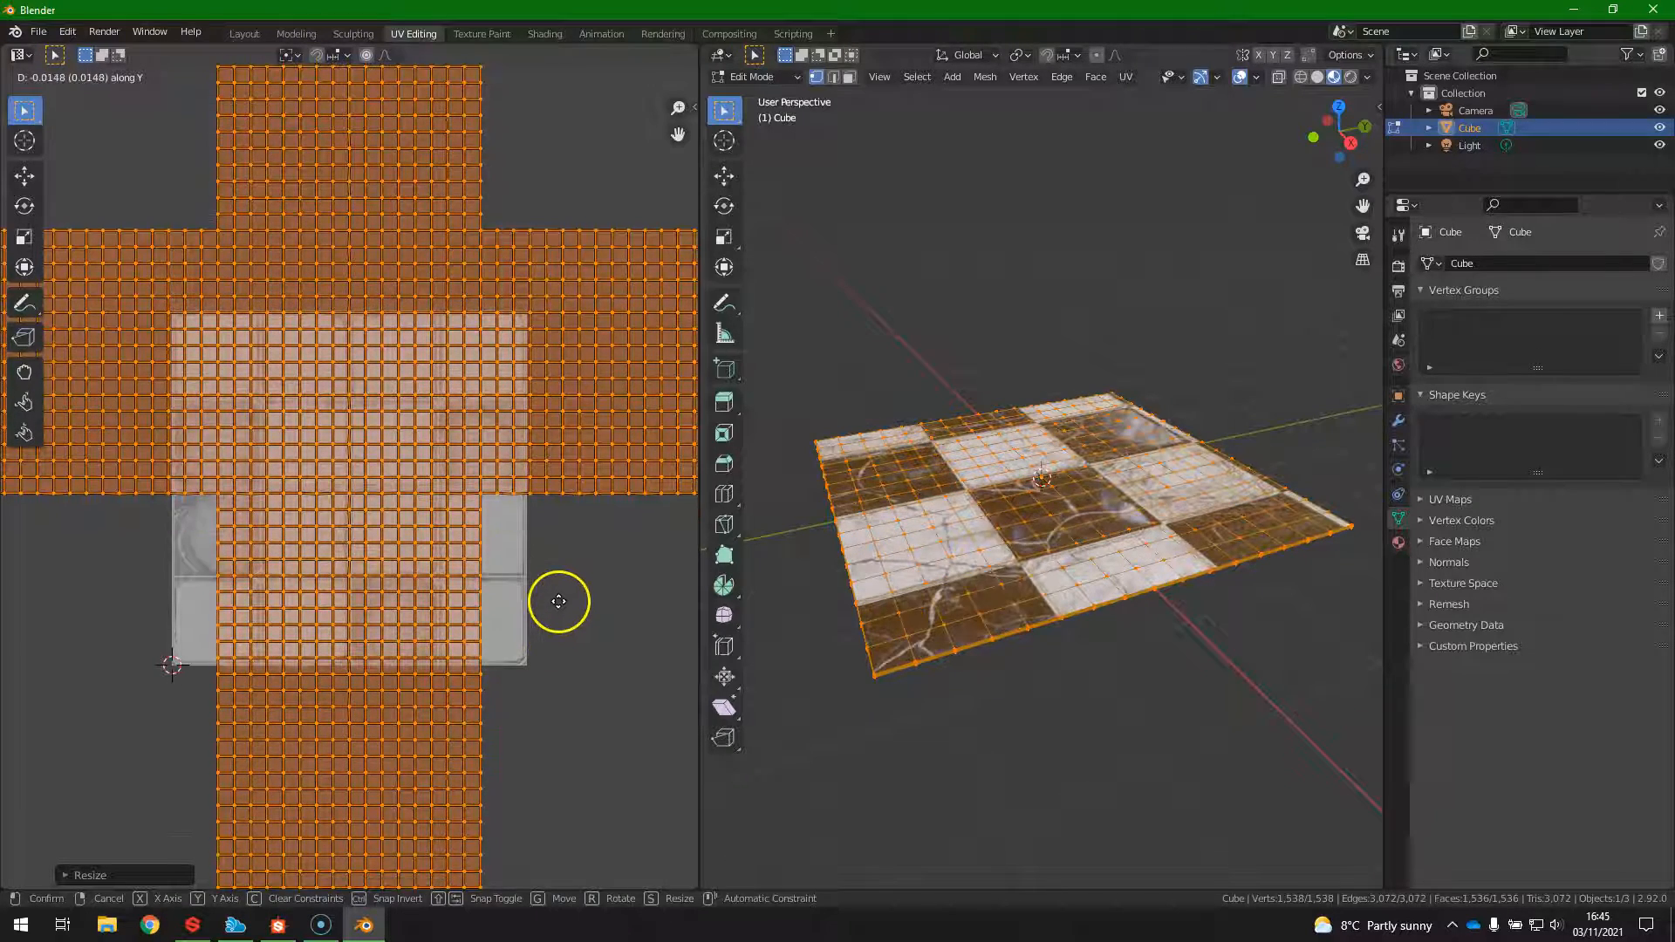
pyautogui.click(560, 595)
pyautogui.press('g')
pyautogui.press('x')
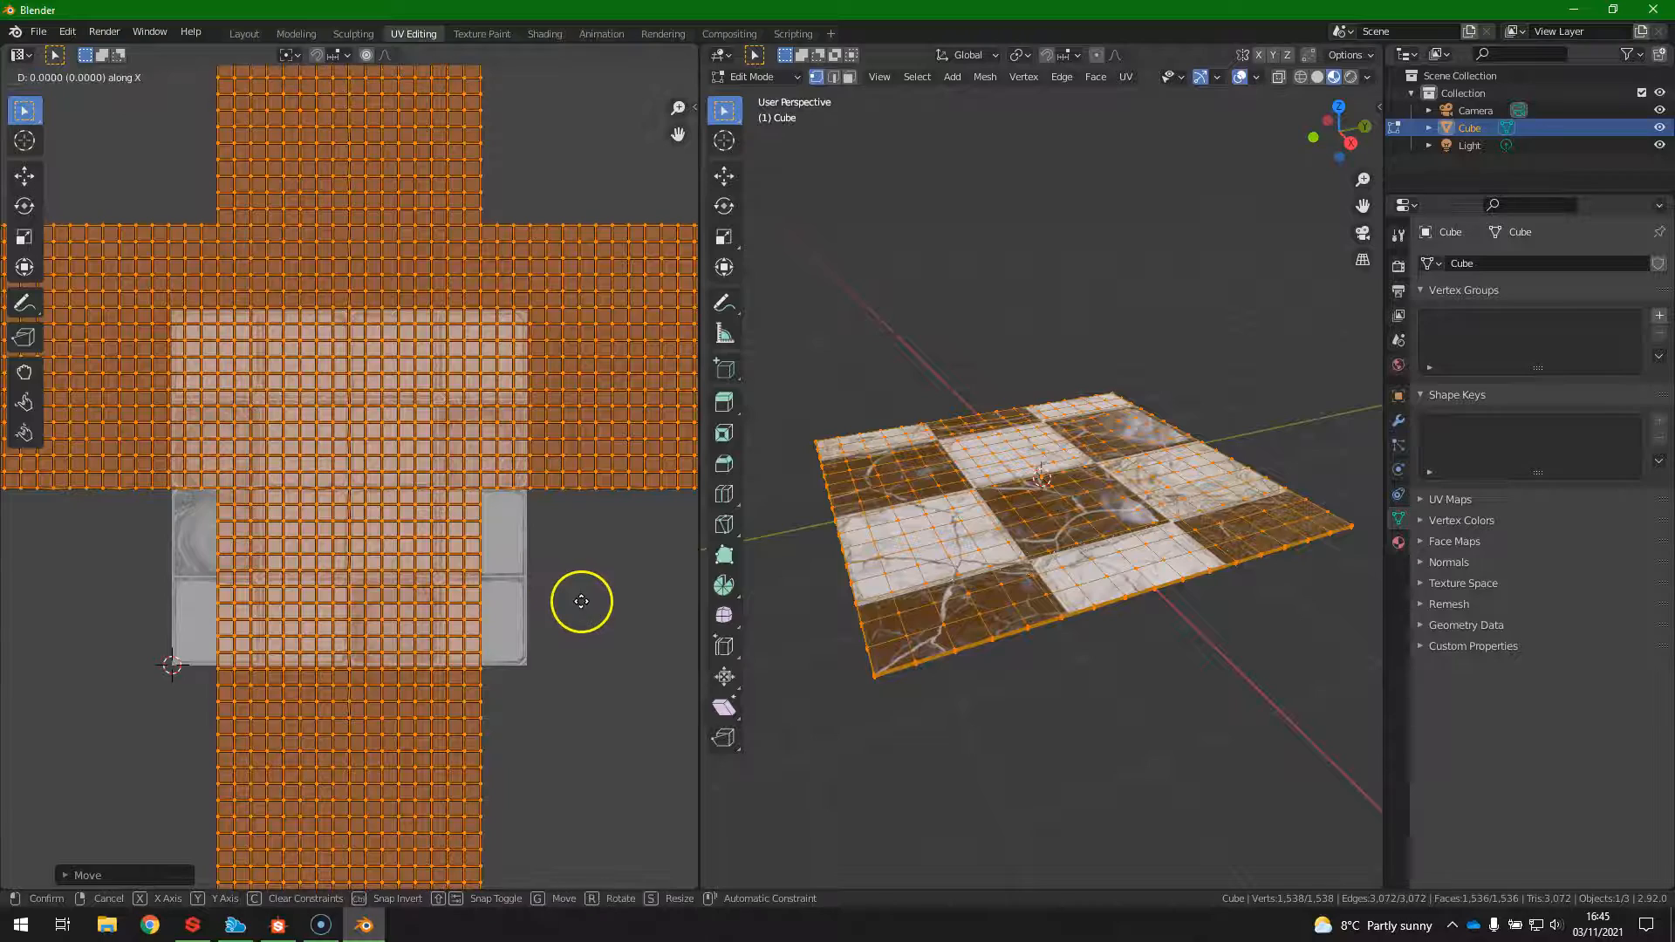
pyautogui.click(541, 547)
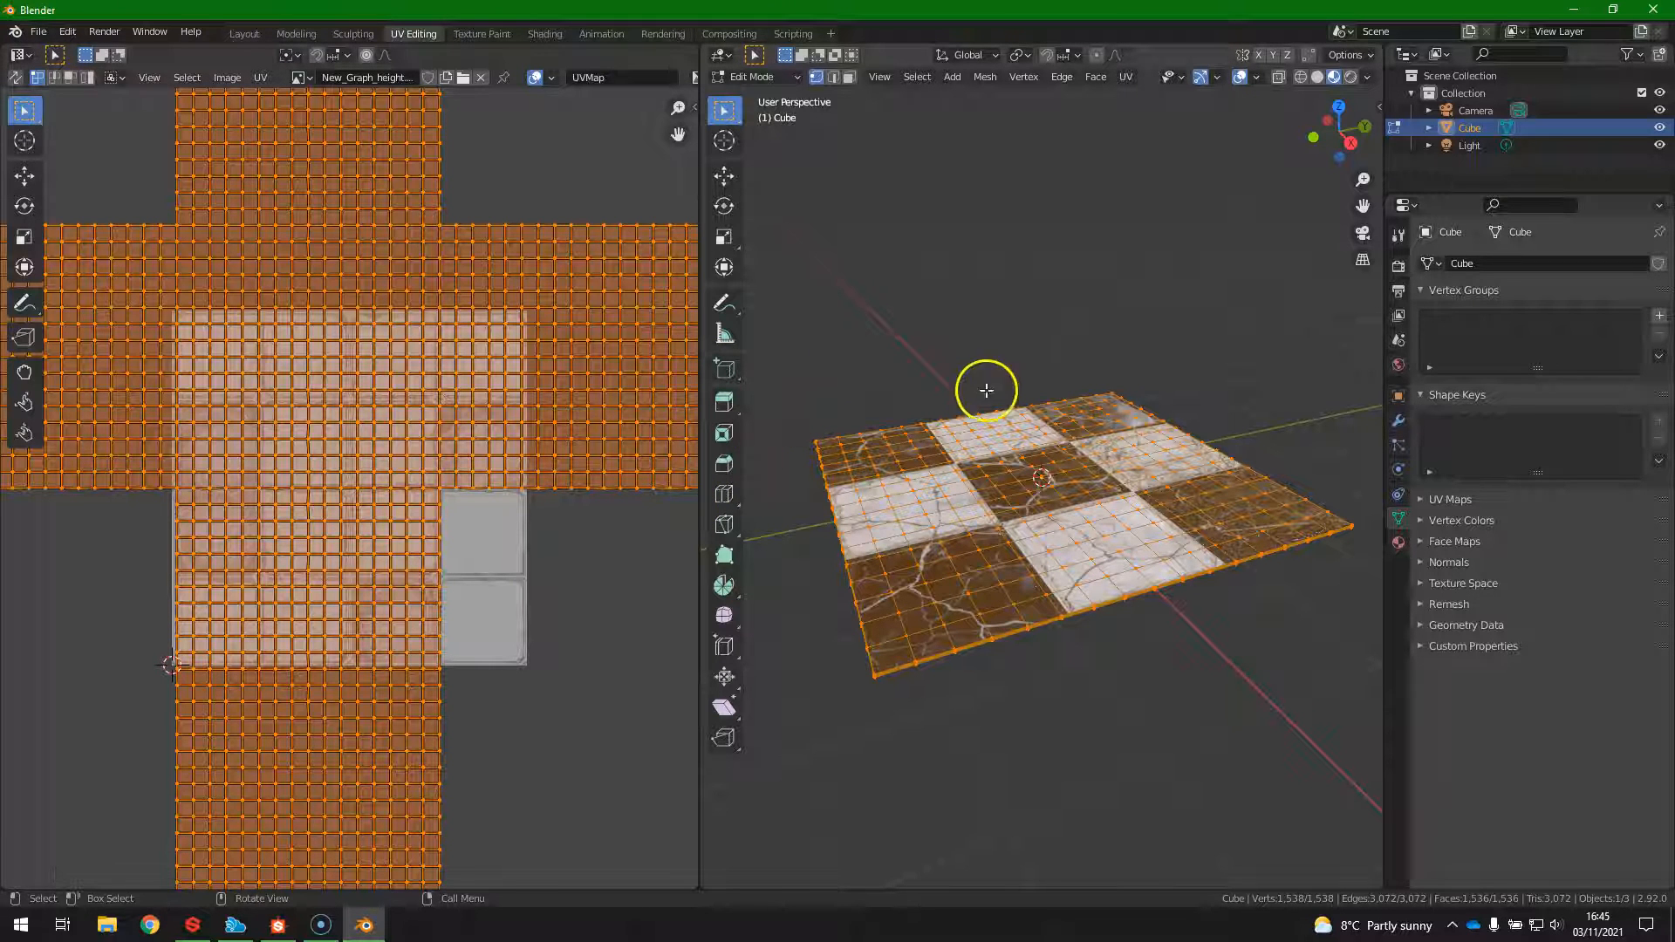
pyautogui.click(994, 362)
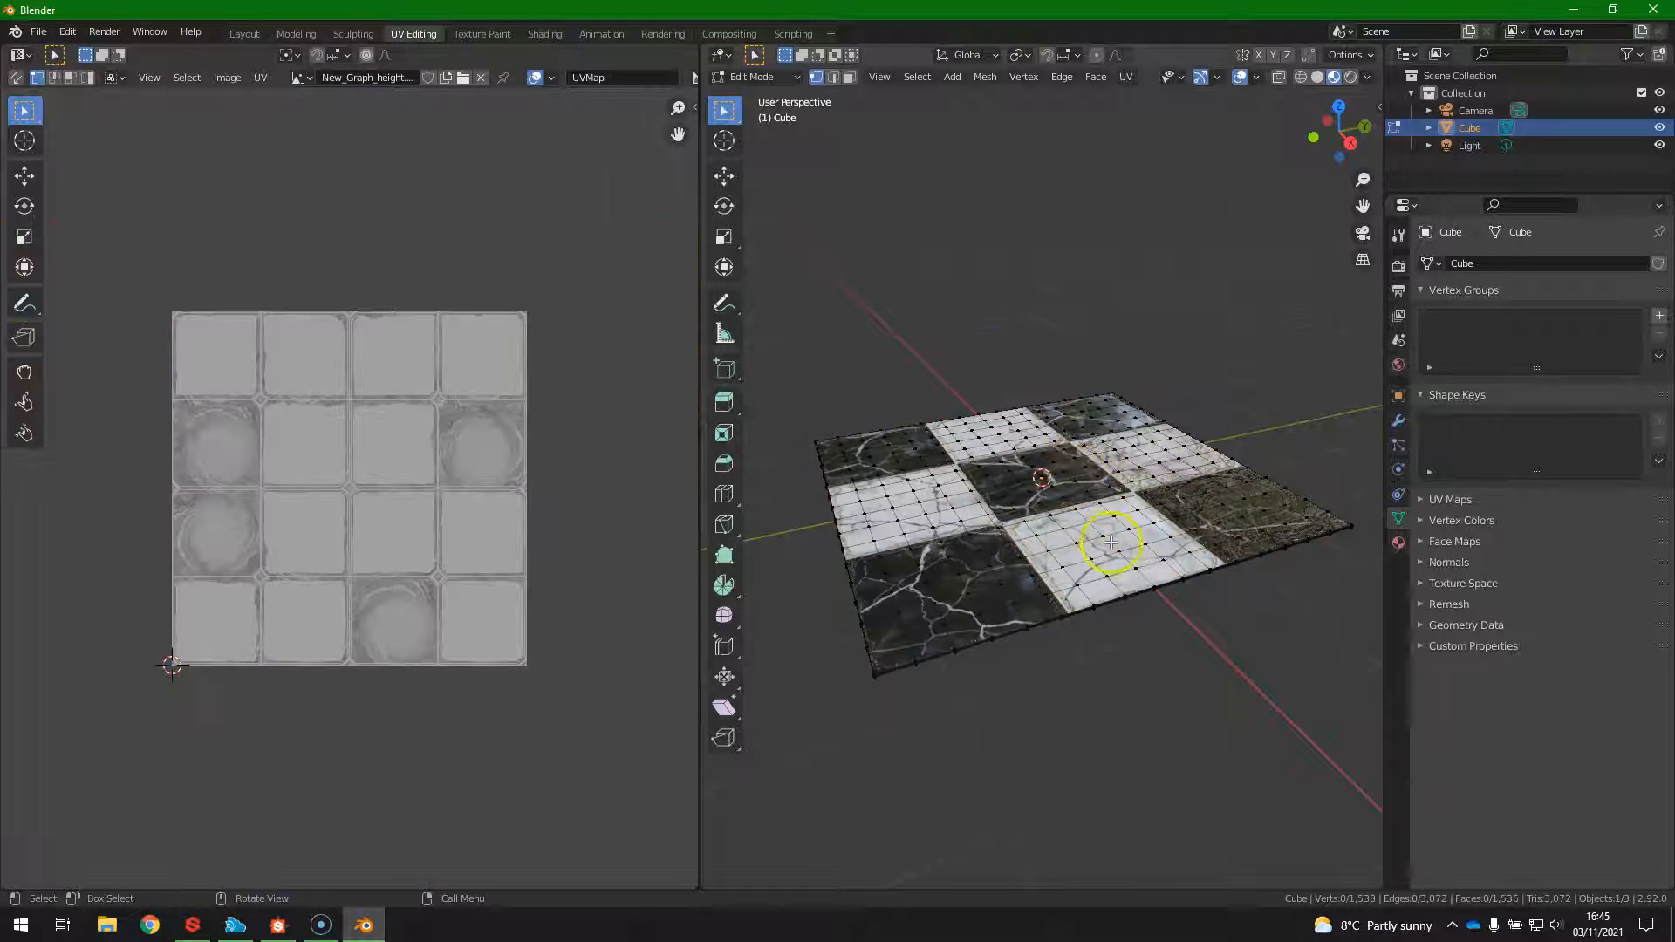
# Examine the retiled slab from different angles in the Layout workspace with Material Preview shading.
pyautogui.click(1315, 79)
pyautogui.moveTo(977, 485); pyautogui.dragTo(1013, 488, button='middle')
pyautogui.click(1334, 78)
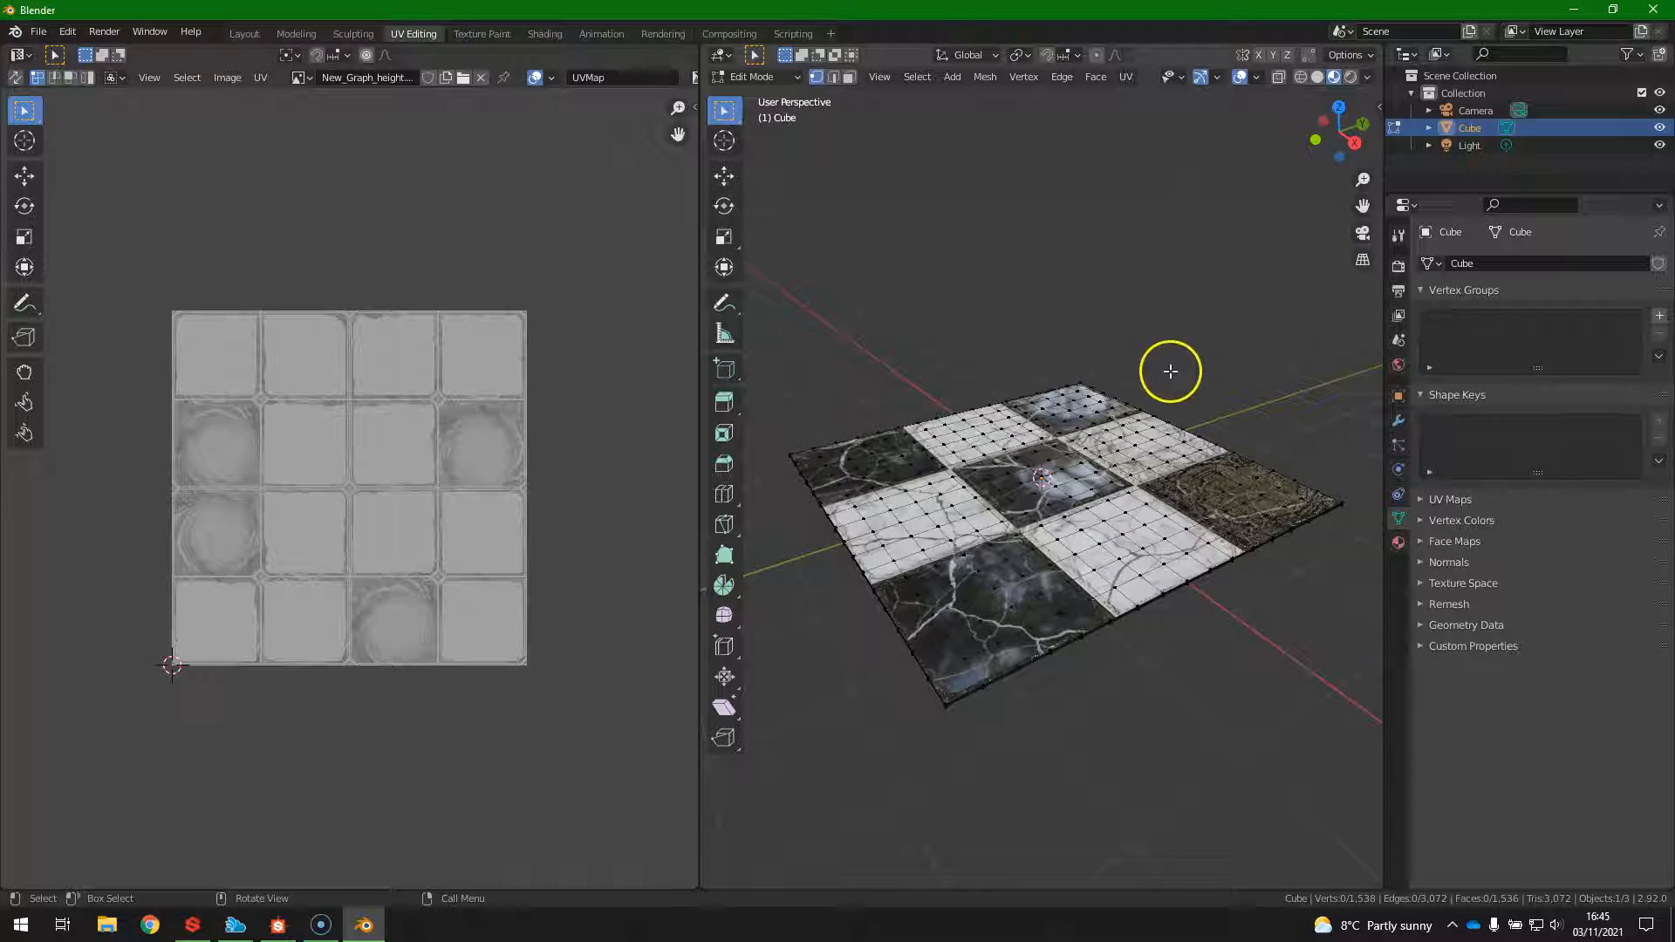
pyautogui.click(293, 35)
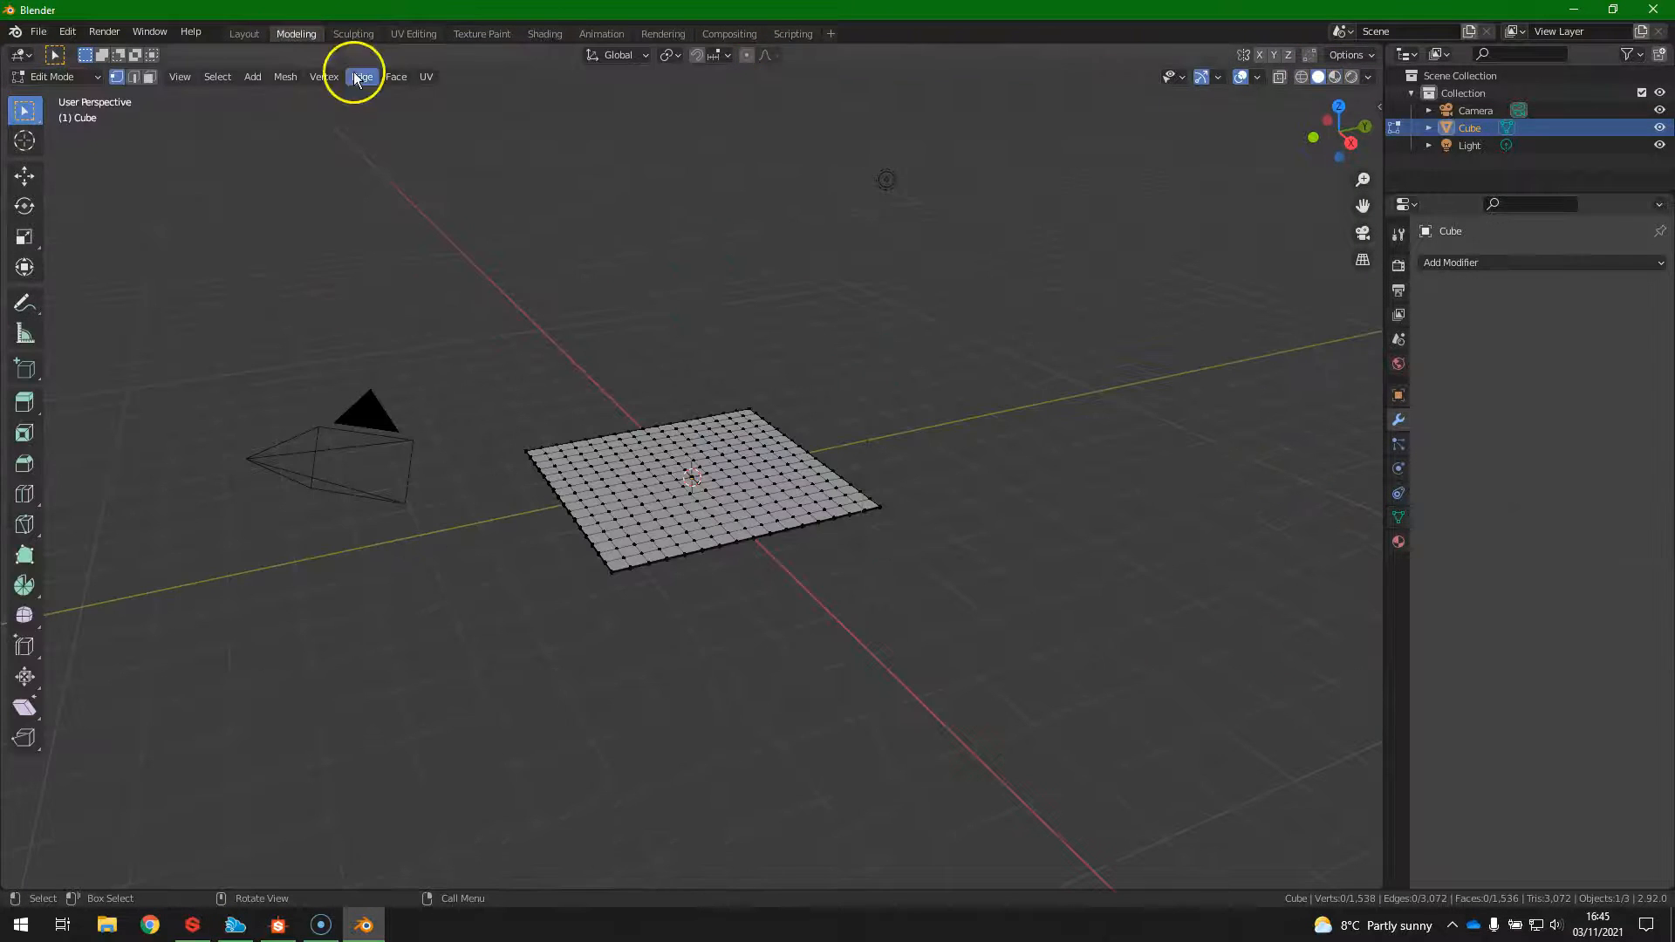
pyautogui.click(244, 35)
pyautogui.scroll(2, 831, 423)
pyautogui.scroll(-2, 788, 426)
pyautogui.click(1334, 77)
pyautogui.moveTo(641, 449)
pyautogui.mouseDown(button='middle')
pyautogui.moveTo(654, 468)
pyautogui.moveTo(1009, 471)
pyautogui.moveTo(822, 447)
pyautogui.moveTo(860, 411)
pyautogui.moveTo(983, 453)
pyautogui.moveTo(672, 520)
pyautogui.moveTo(751, 470)
pyautogui.moveTo(725, 488)
pyautogui.moveTo(870, 478)
pyautogui.mouseUp(button='middle')
pyautogui.moveTo(936, 398)
pyautogui.mouseDown(button='middle')
pyautogui.moveTo(920, 405)
pyautogui.moveTo(977, 379)
pyautogui.moveTo(909, 406)
pyautogui.moveTo(979, 376)
pyautogui.moveTo(853, 377)
pyautogui.moveTo(972, 404)
pyautogui.moveTo(949, 384)
pyautogui.mouseUp(button='middle')
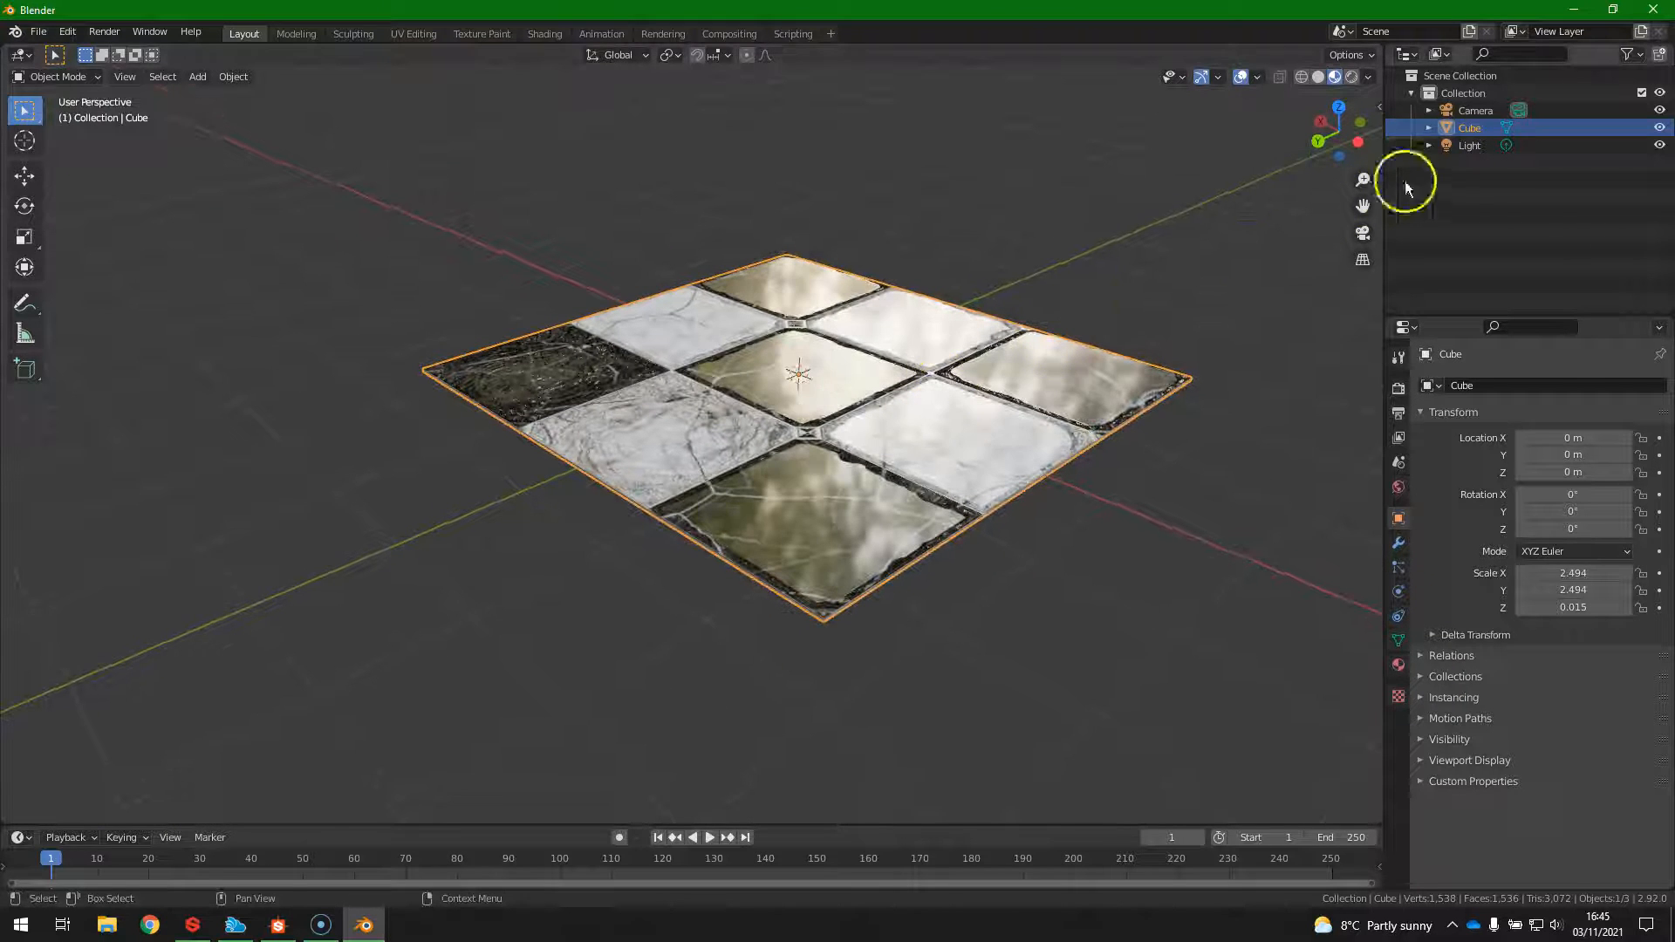
# Select the Light and lower it along Z to a height of about 0.73 m.
pyautogui.click(1551, 145)
pyautogui.press('g')
pyautogui.press('z')
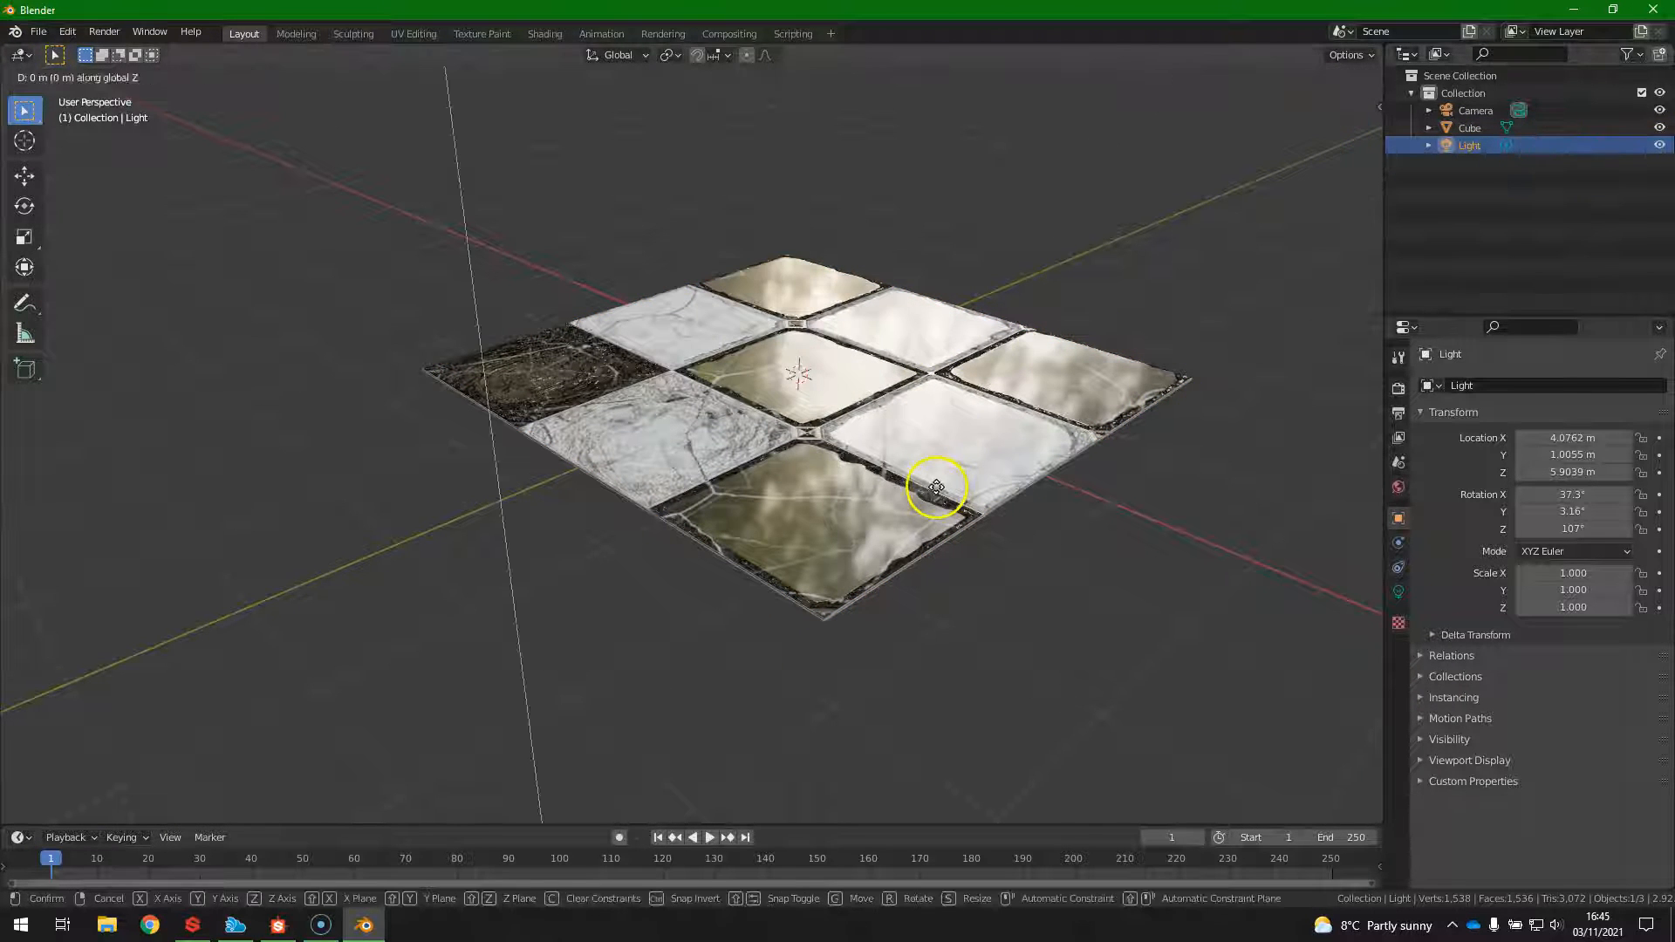
pyautogui.click(960, 546)
pyautogui.scroll(-4, 945, 517)
pyautogui.press('g')
pyautogui.press('z')
pyautogui.click(827, 595)
# Move the light along Y to about 4.12 m and raise it along Z to about 2.65 m.
pyautogui.scroll(3, 787, 400)
pyautogui.moveTo(781, 397); pyautogui.dragTo(760, 414, button='middle')
pyautogui.press('g')
pyautogui.press('y')
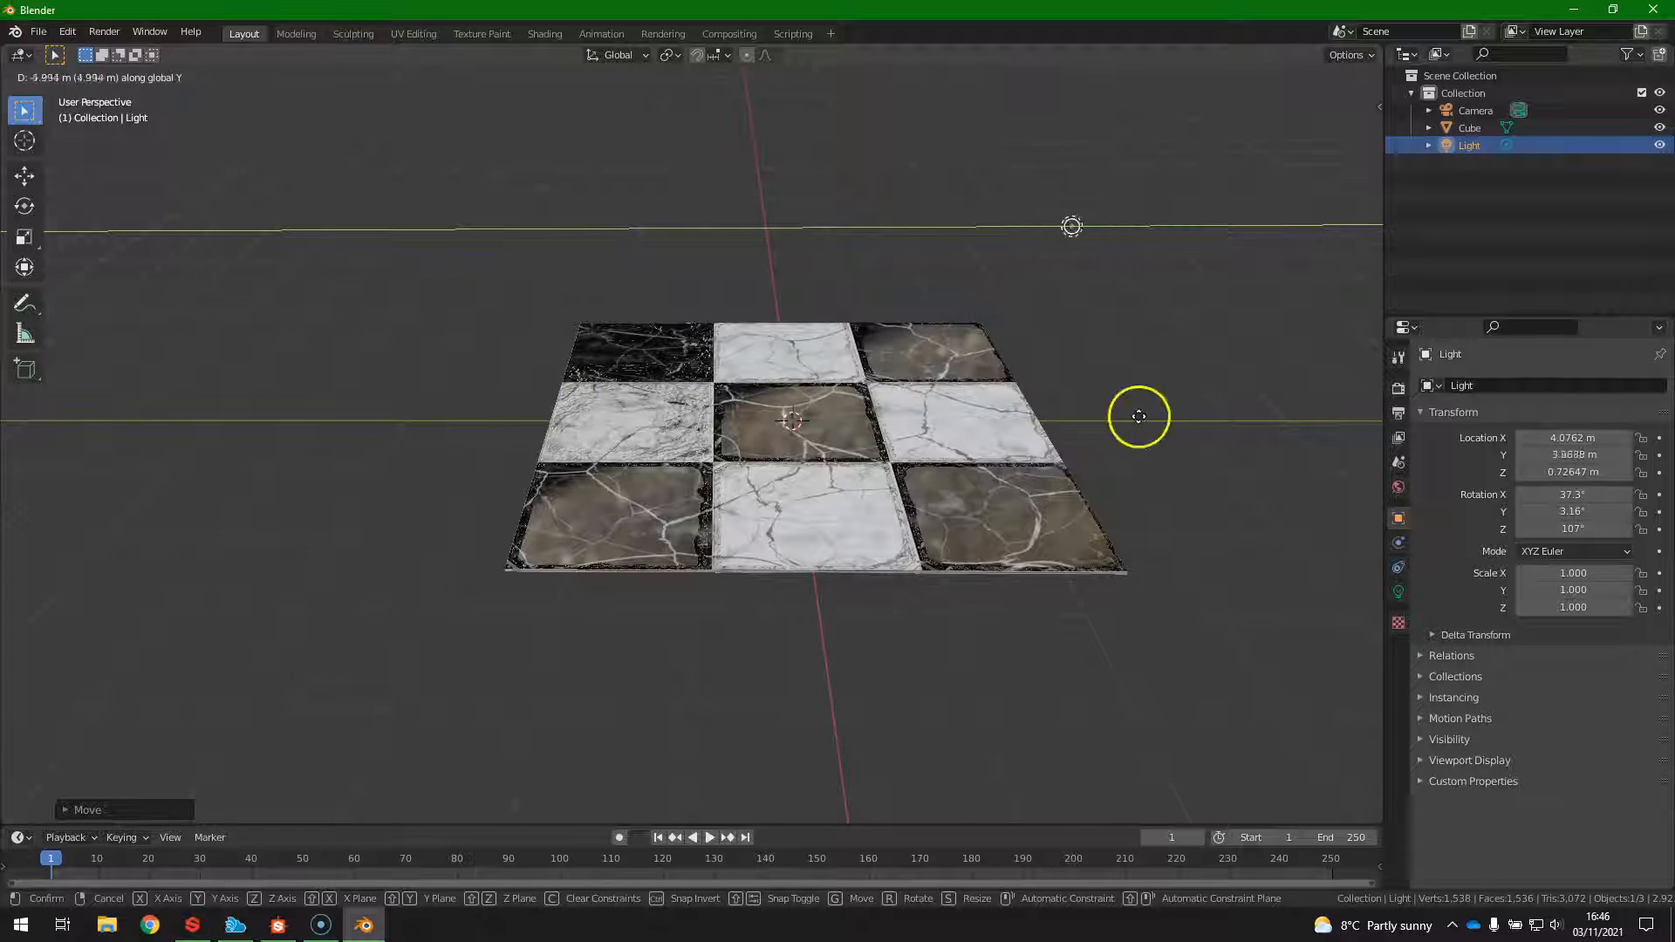
pyautogui.click(527, 416)
pyautogui.moveTo(526, 415); pyautogui.dragTo(721, 437, button='middle')
pyautogui.press('g')
pyautogui.press('z')
pyautogui.click(733, 223)
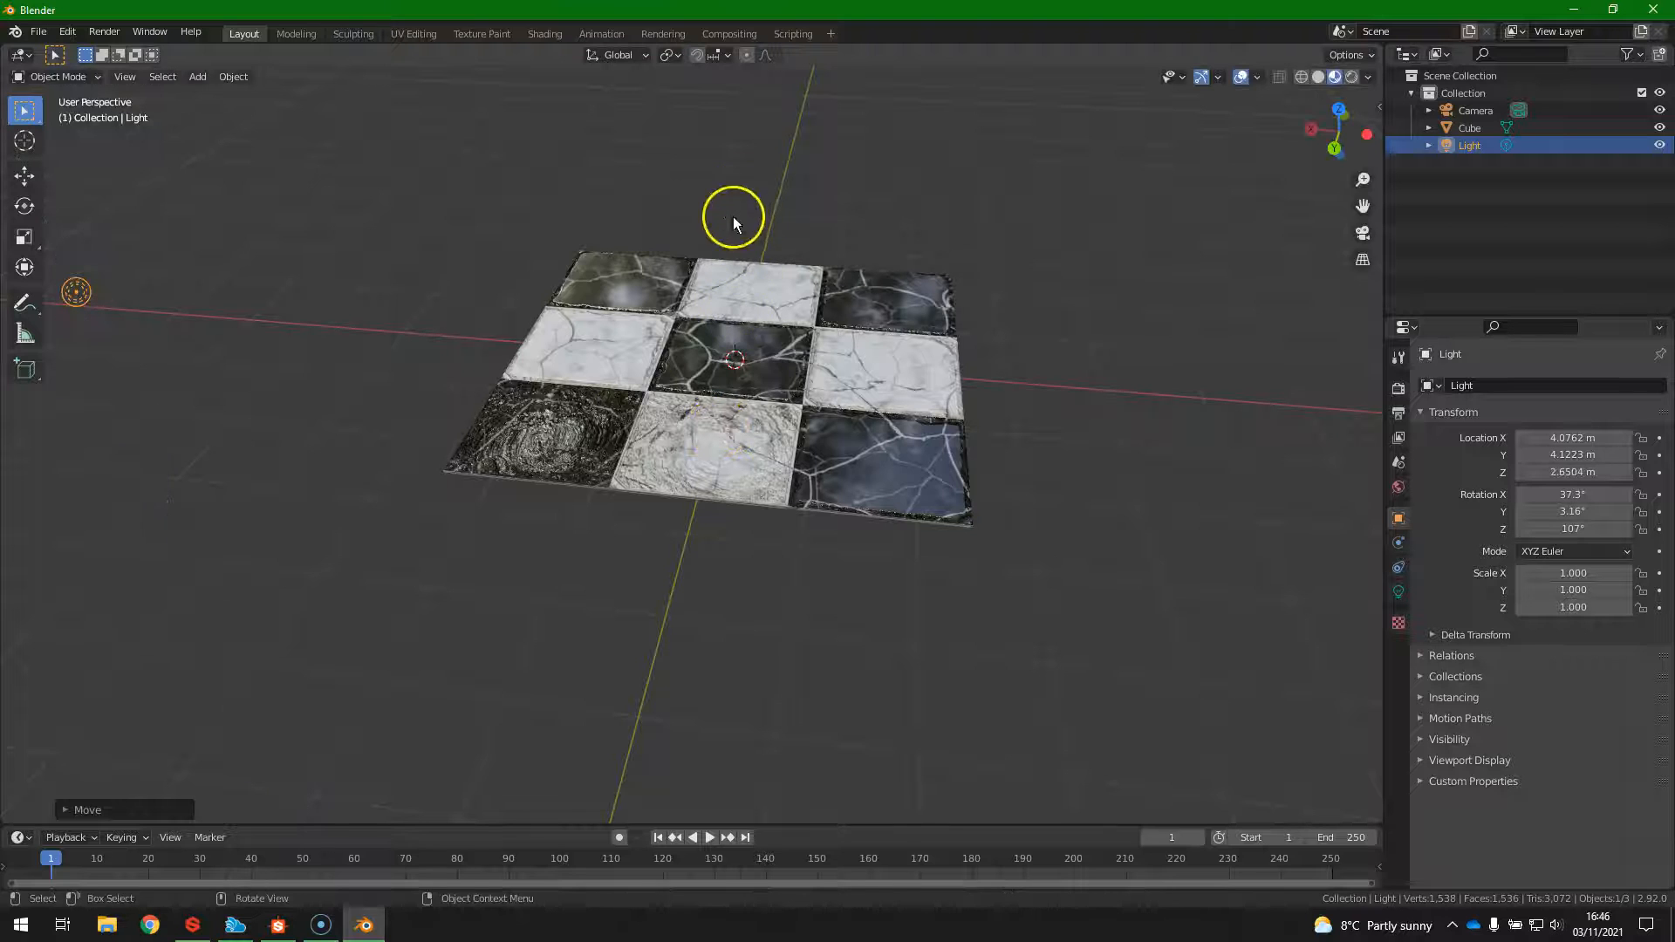
# Reposition the light above the slab's center in top view, at about X -0.04 m and Y 0.26 m.
pyautogui.press('g')
pyautogui.press('x')
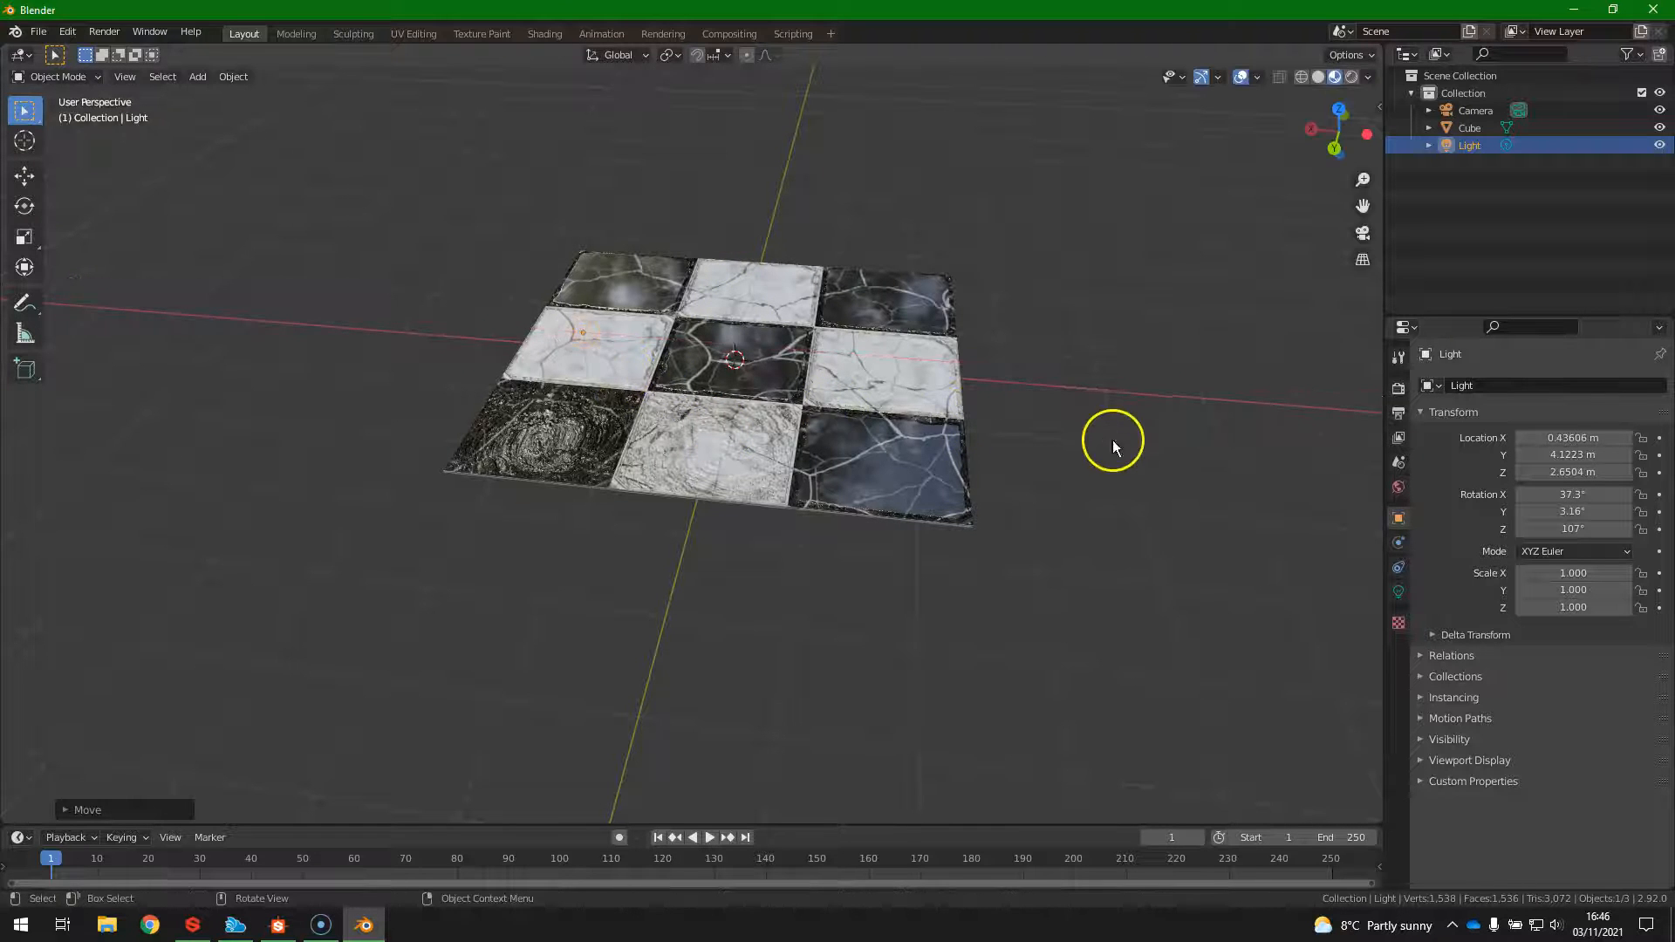
pyautogui.click(1113, 441)
pyautogui.moveTo(1114, 441); pyautogui.dragTo(971, 382, button='middle')
pyautogui.click(1338, 113)
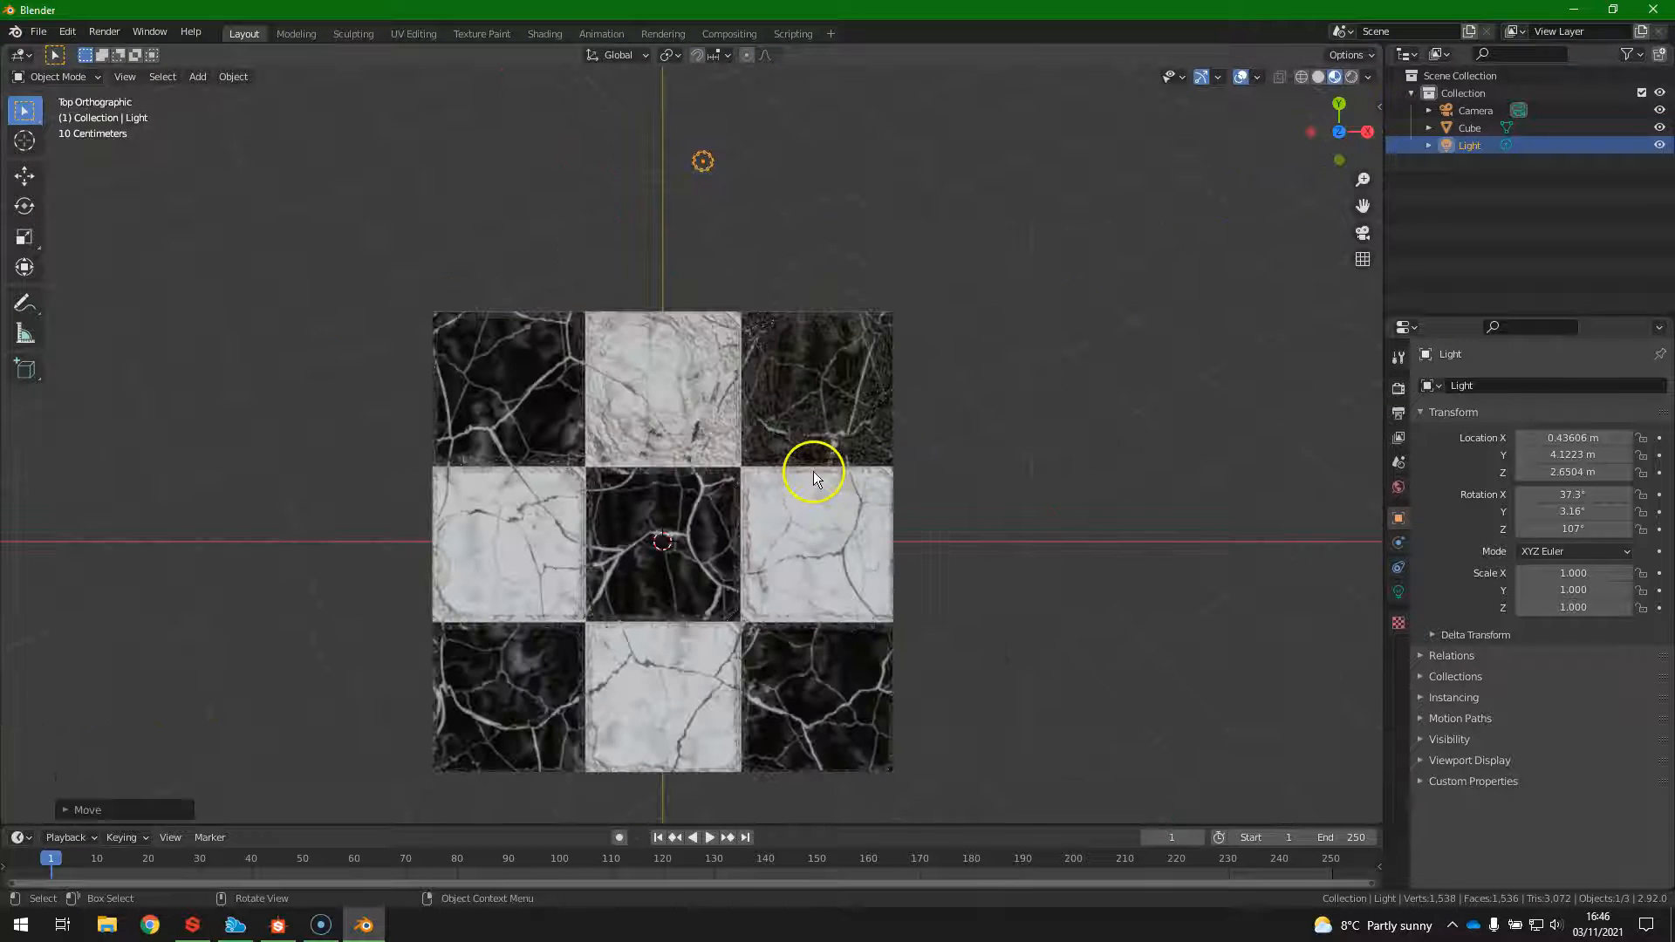
pyautogui.press('g')
pyautogui.click(770, 820)
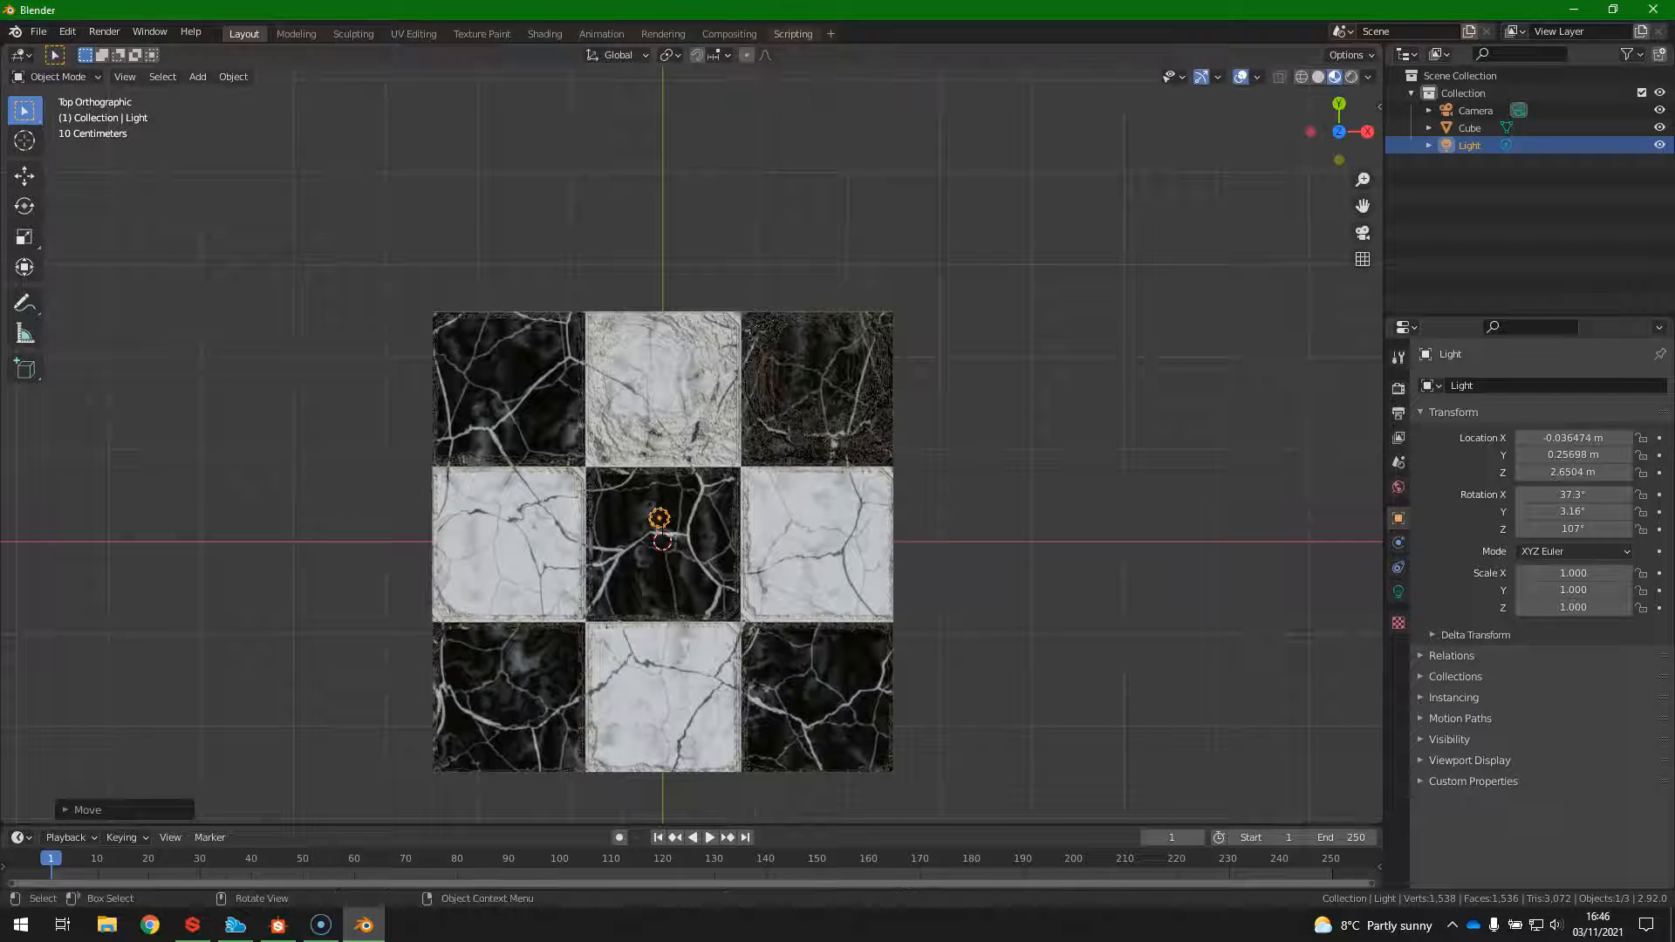
# Move the light along Y to about 2.79 m and switch the viewport to Rendered shading.
pyautogui.moveTo(651, 622); pyautogui.dragTo(830, 479, button='middle')
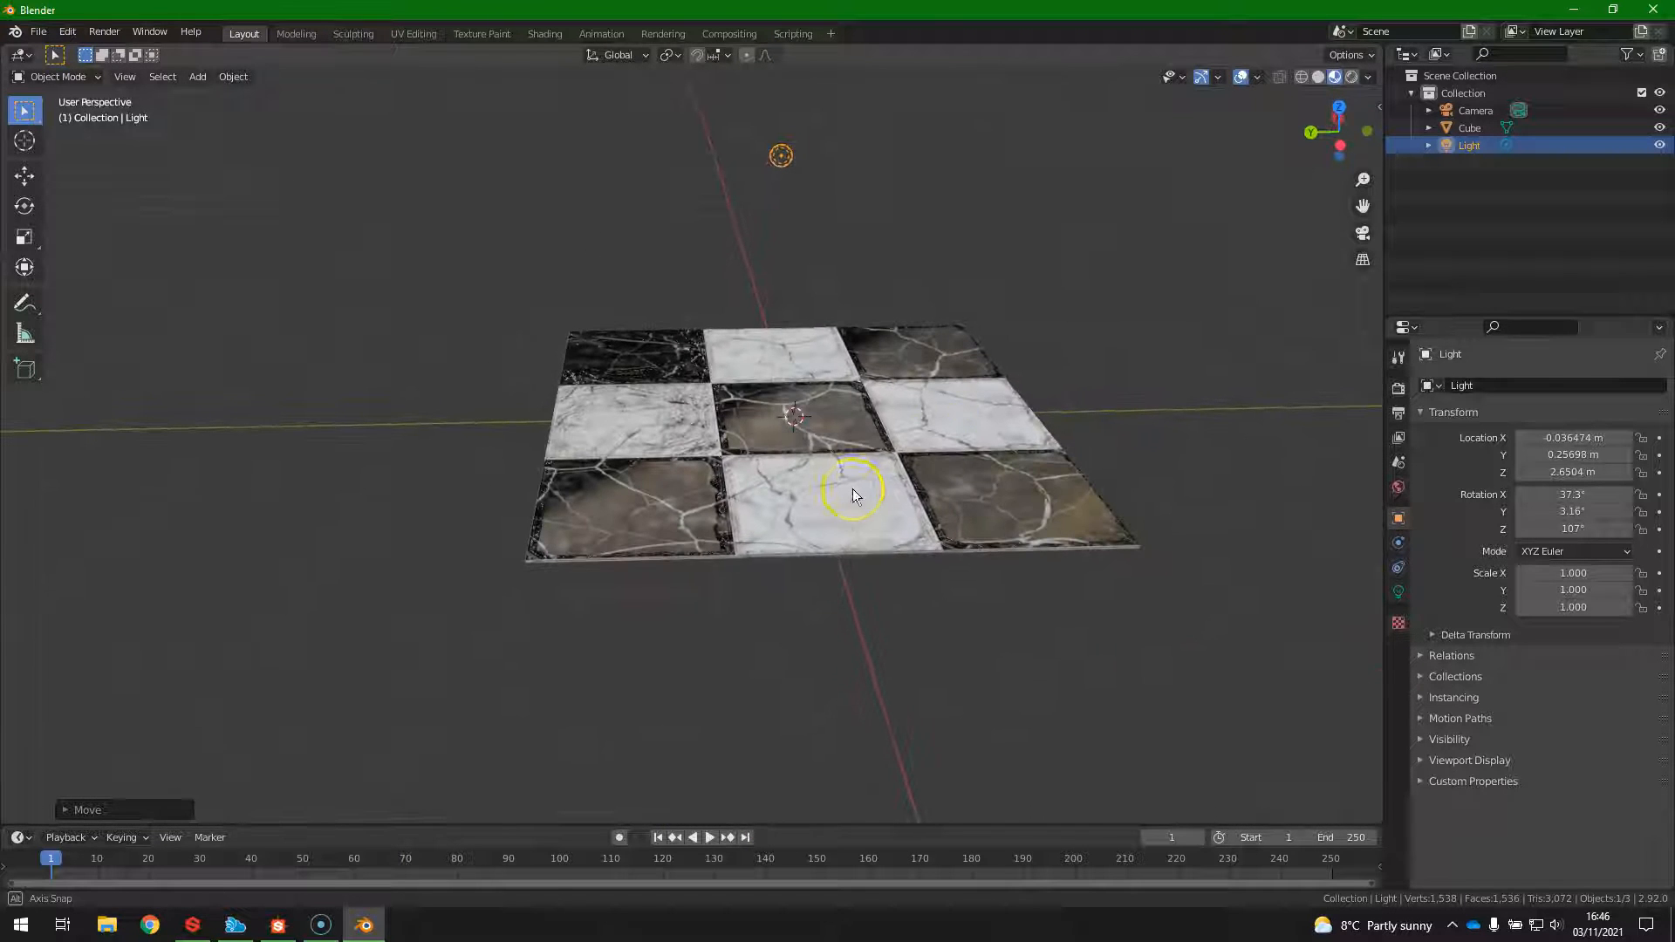
pyautogui.press('g')
pyautogui.press('y')
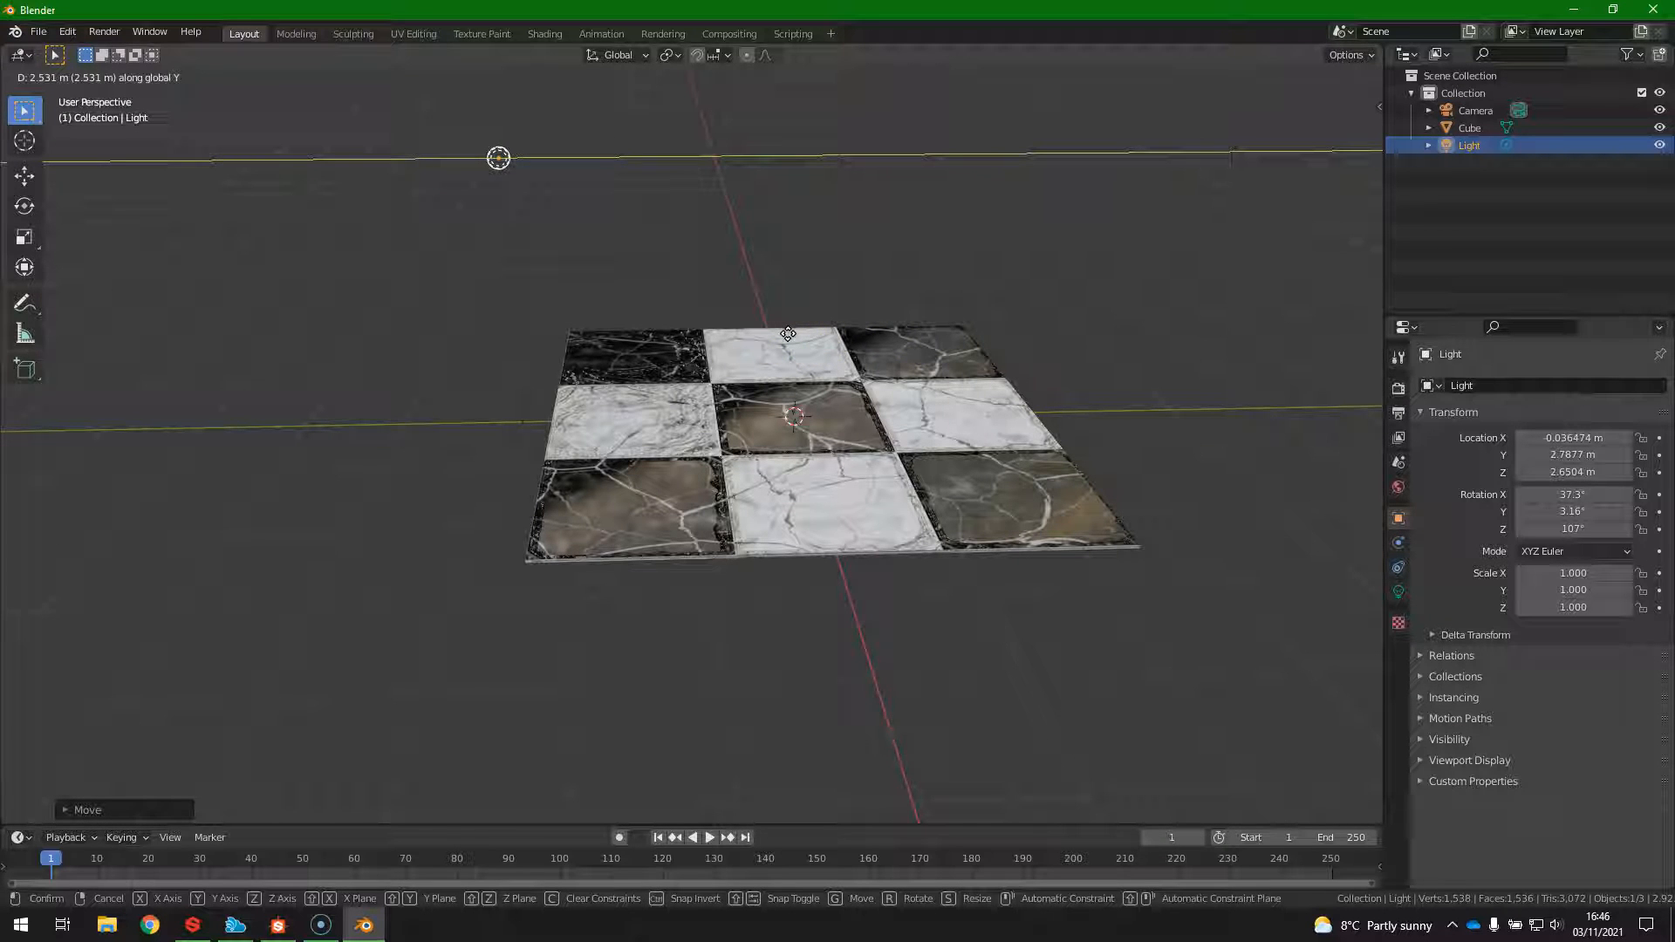
pyautogui.click(788, 333)
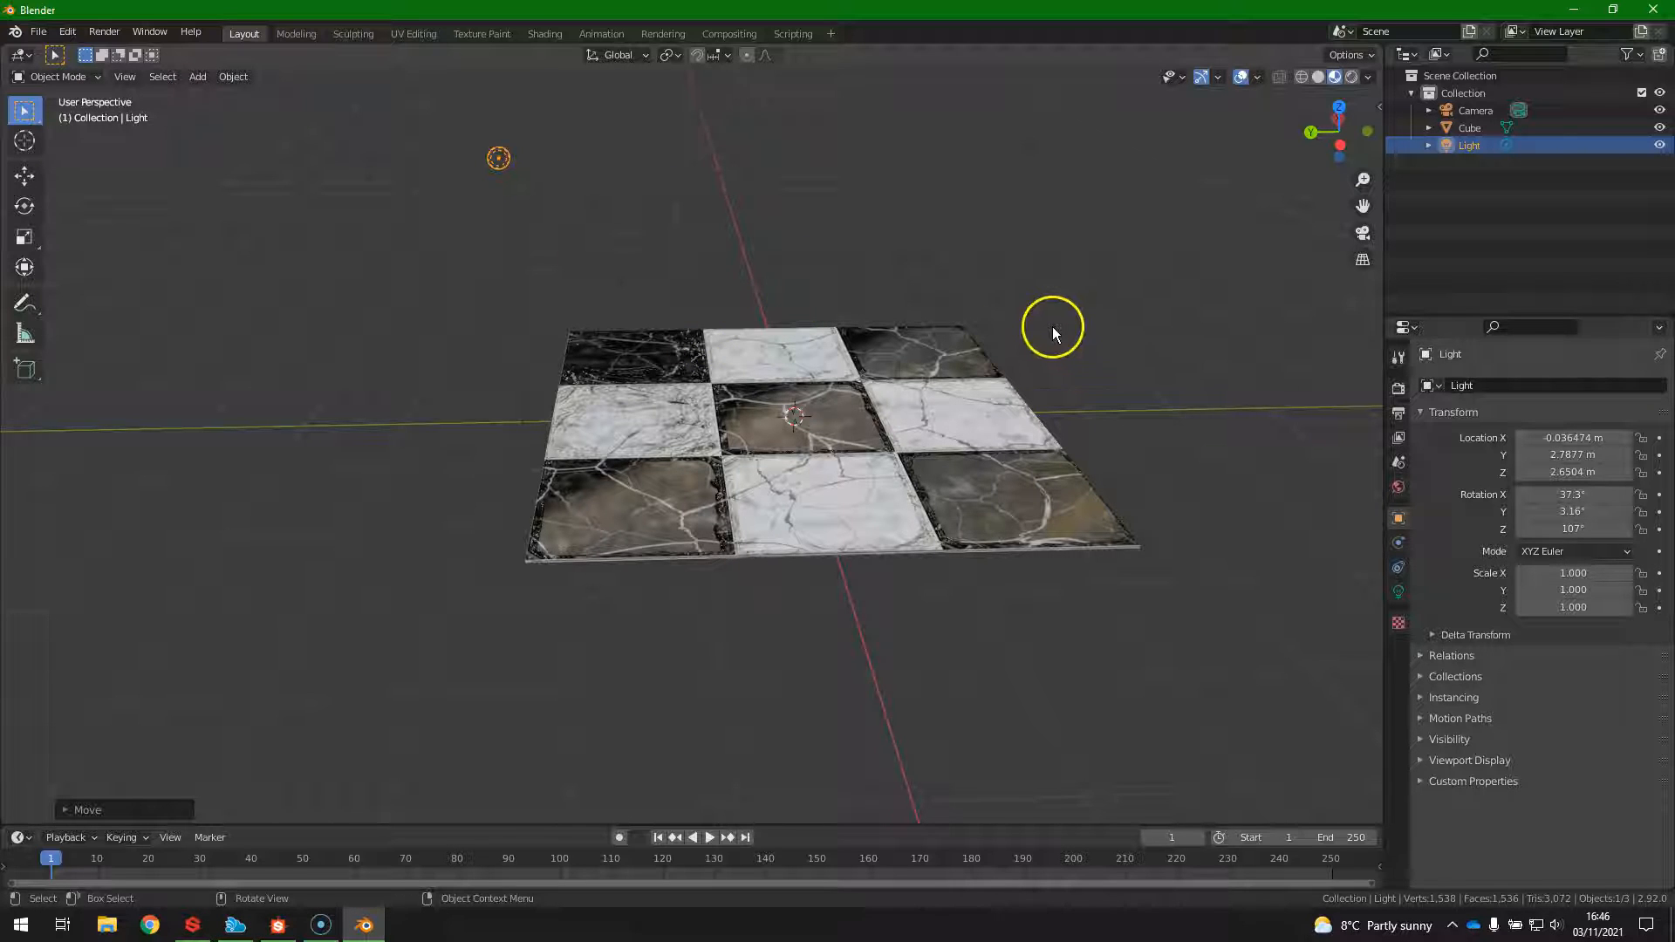
pyautogui.click(1350, 77)
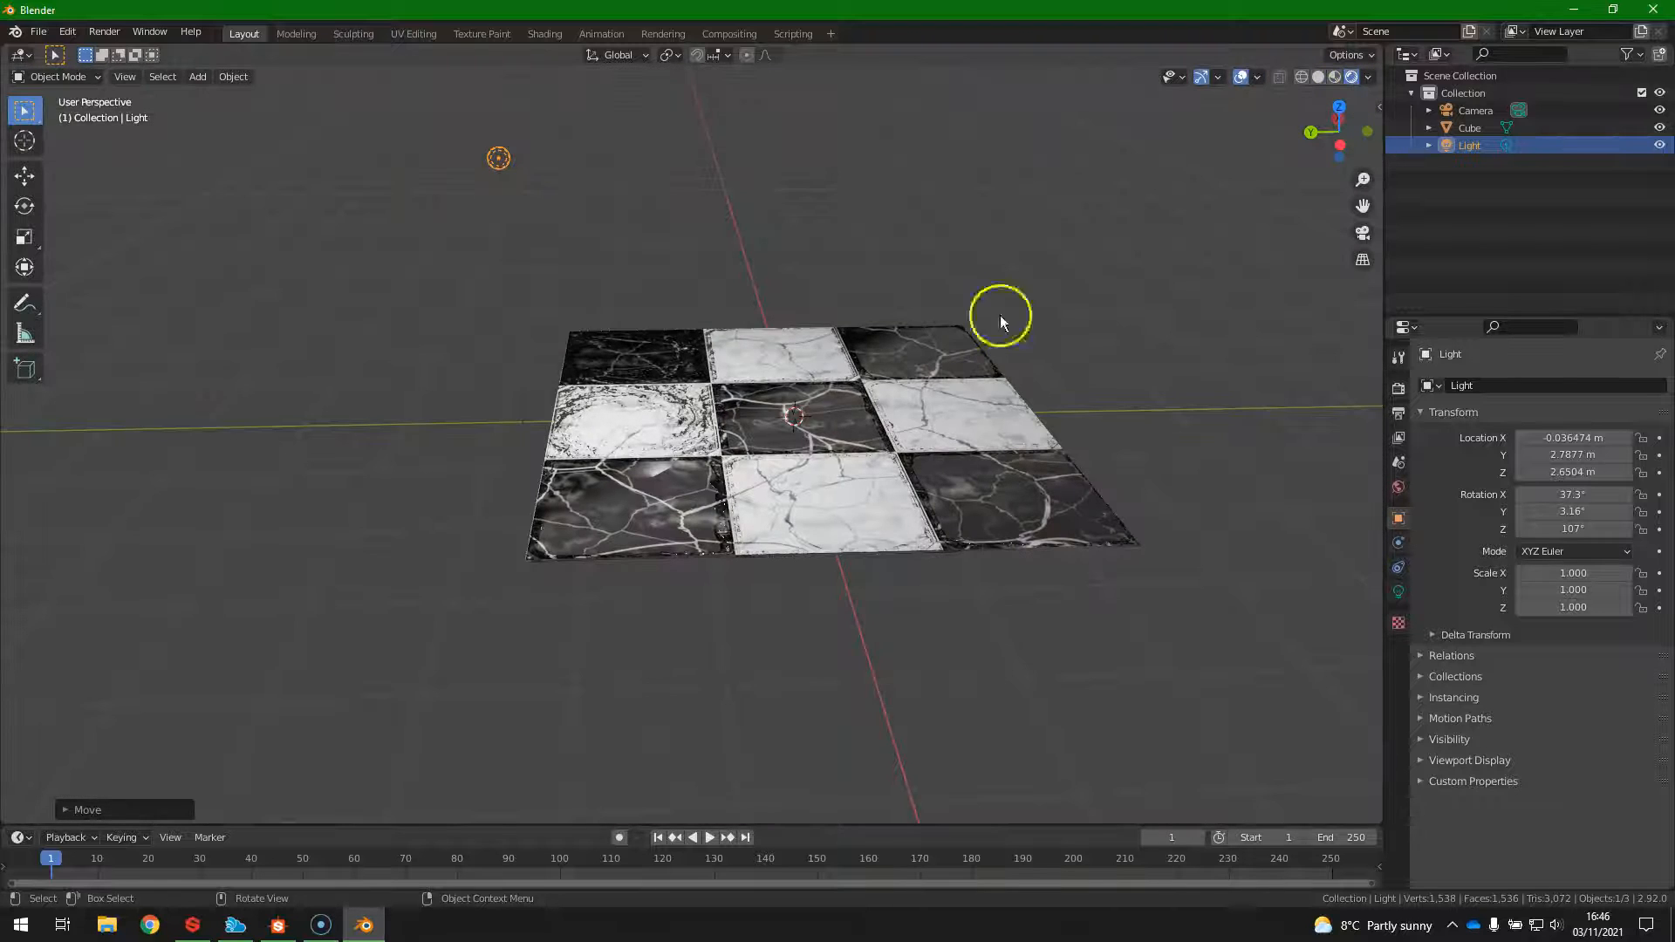
# Move the light farther along Y to about 3.56 m.
pyautogui.press('g')
pyautogui.press('x')
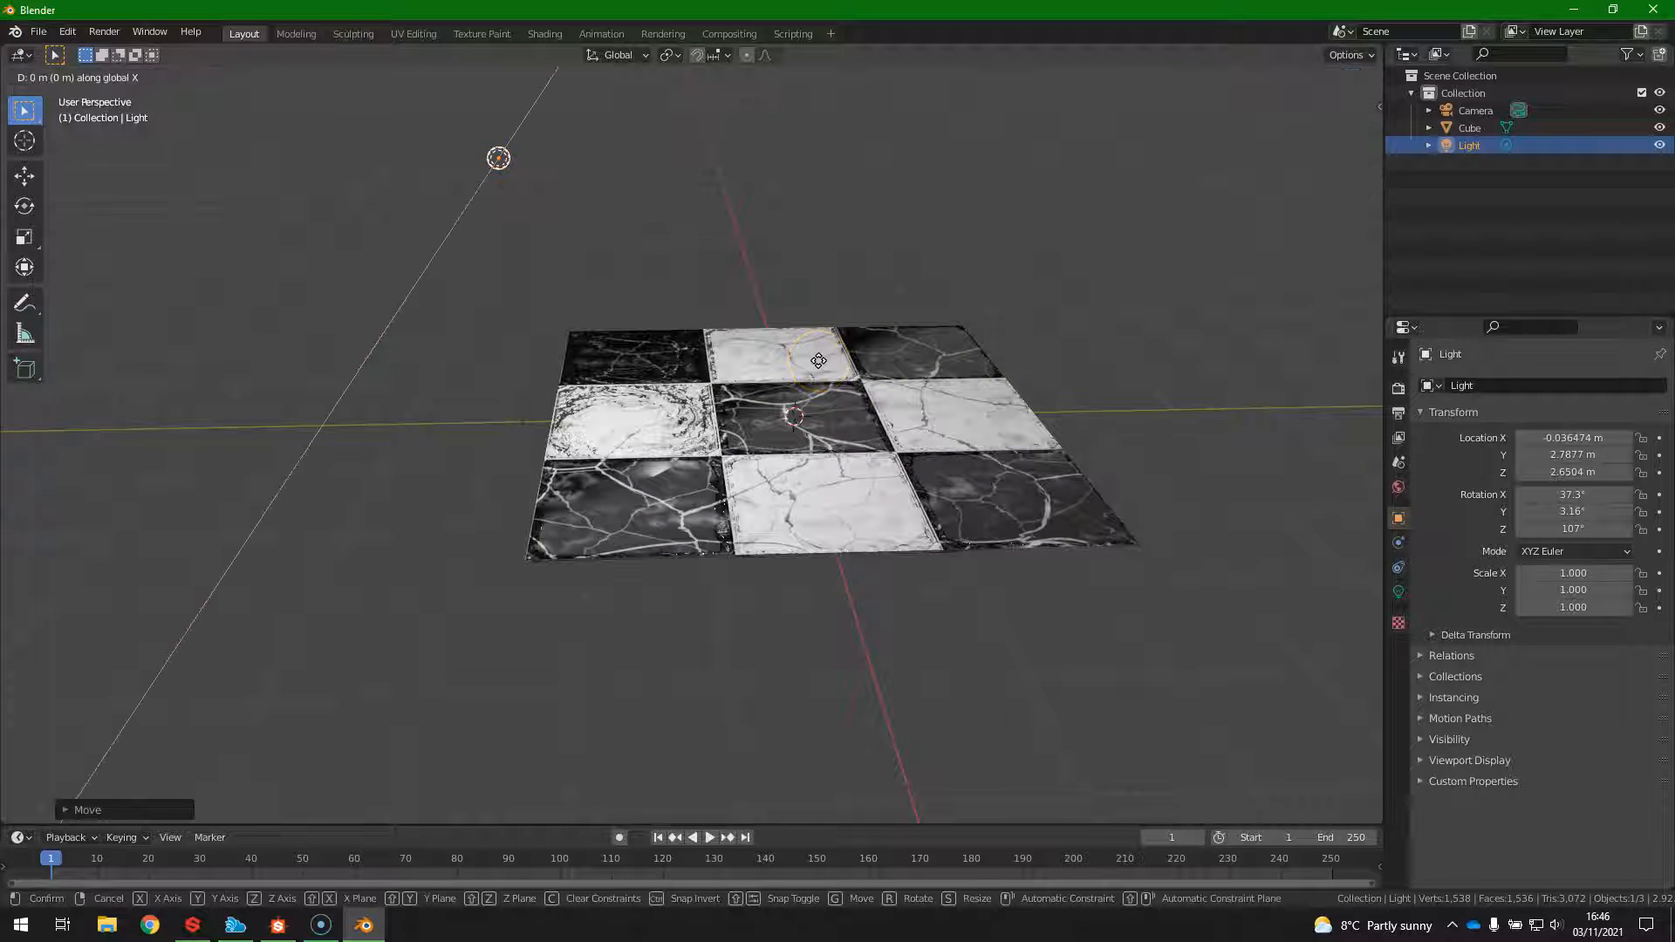
pyautogui.moveTo(818, 361); pyautogui.dragTo(730, 348, button='middle')
pyautogui.click(731, 348)
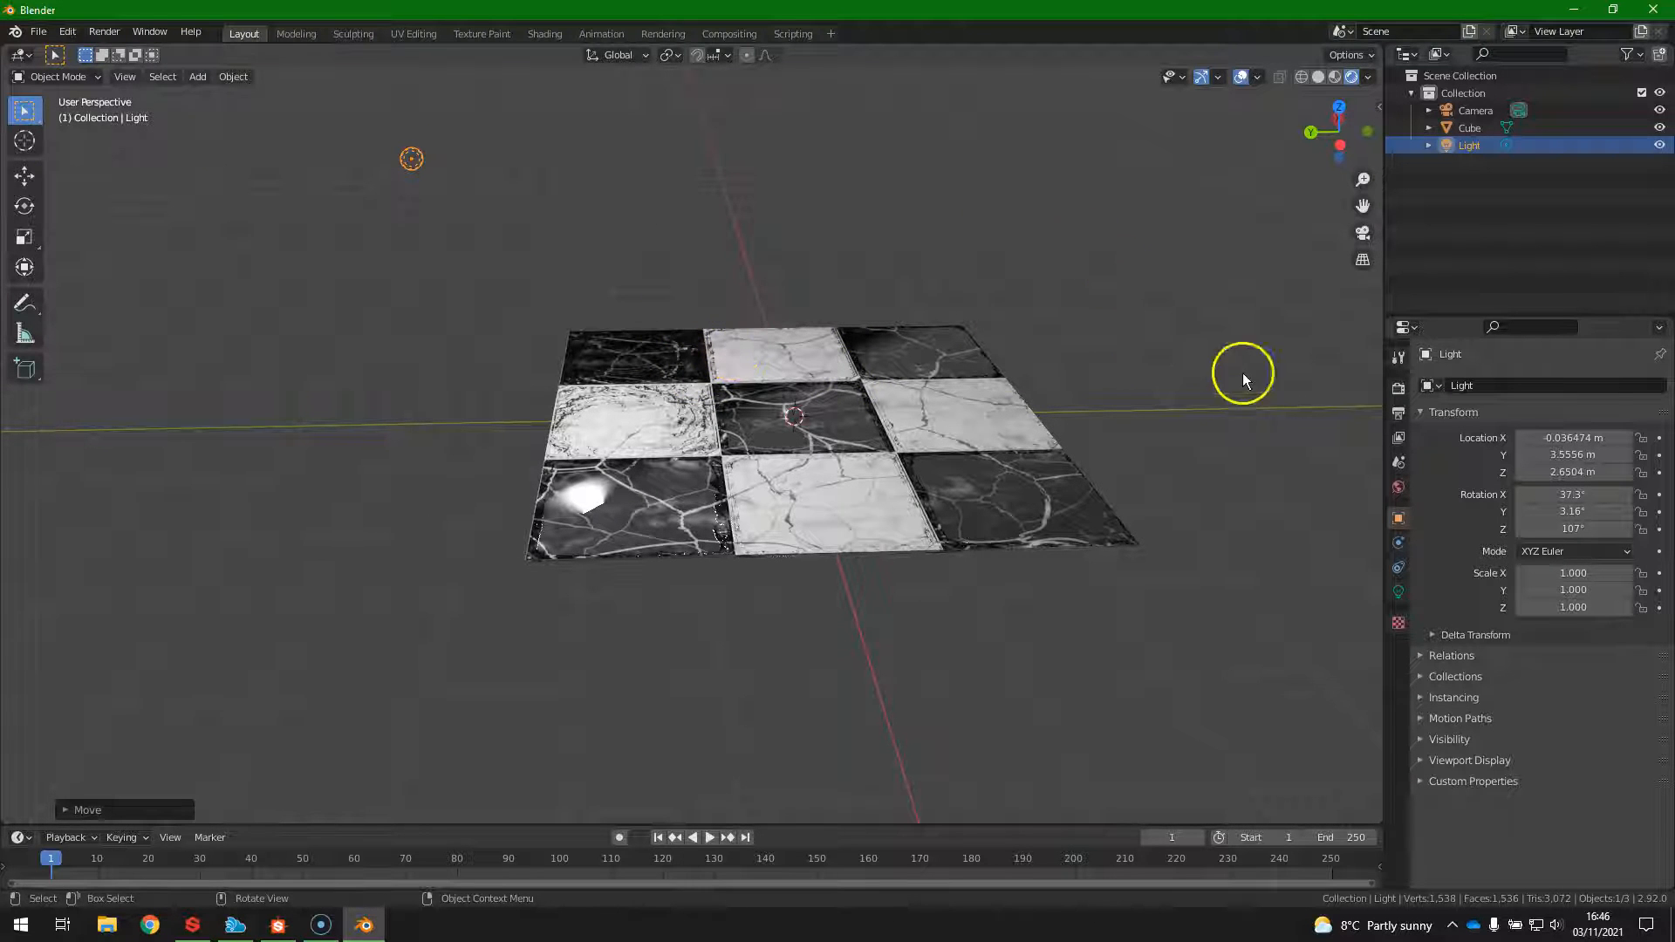
# Check the available render engines in the render properties and return to the Shading workspace.
pyautogui.click(1399, 390)
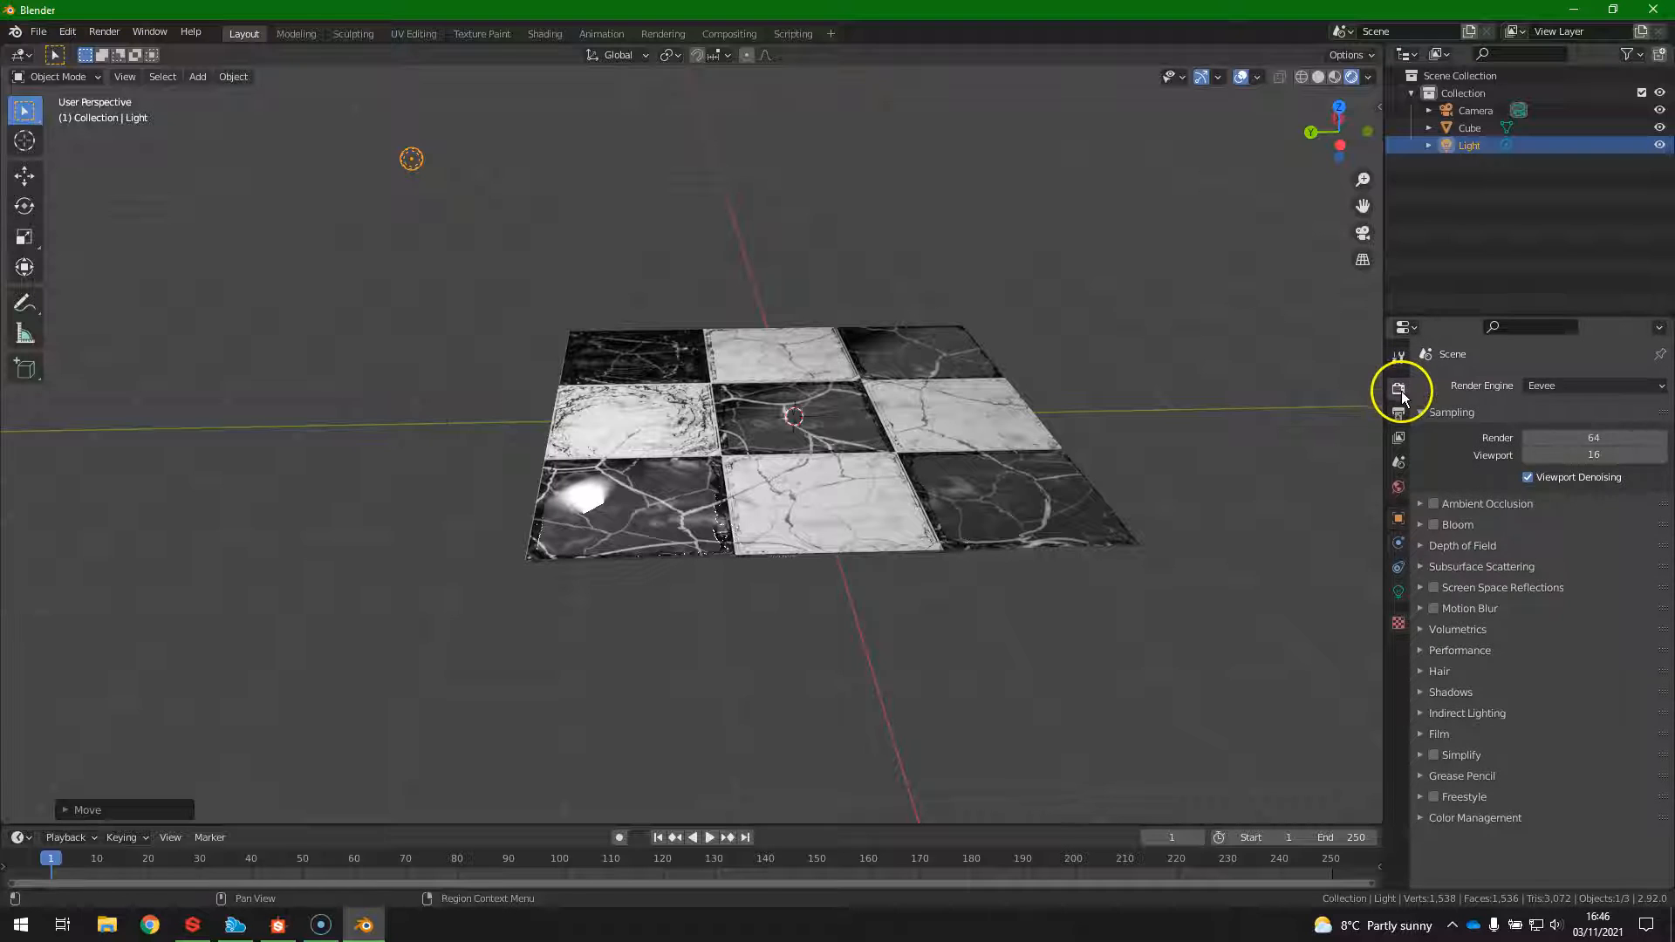
pyautogui.click(1570, 386)
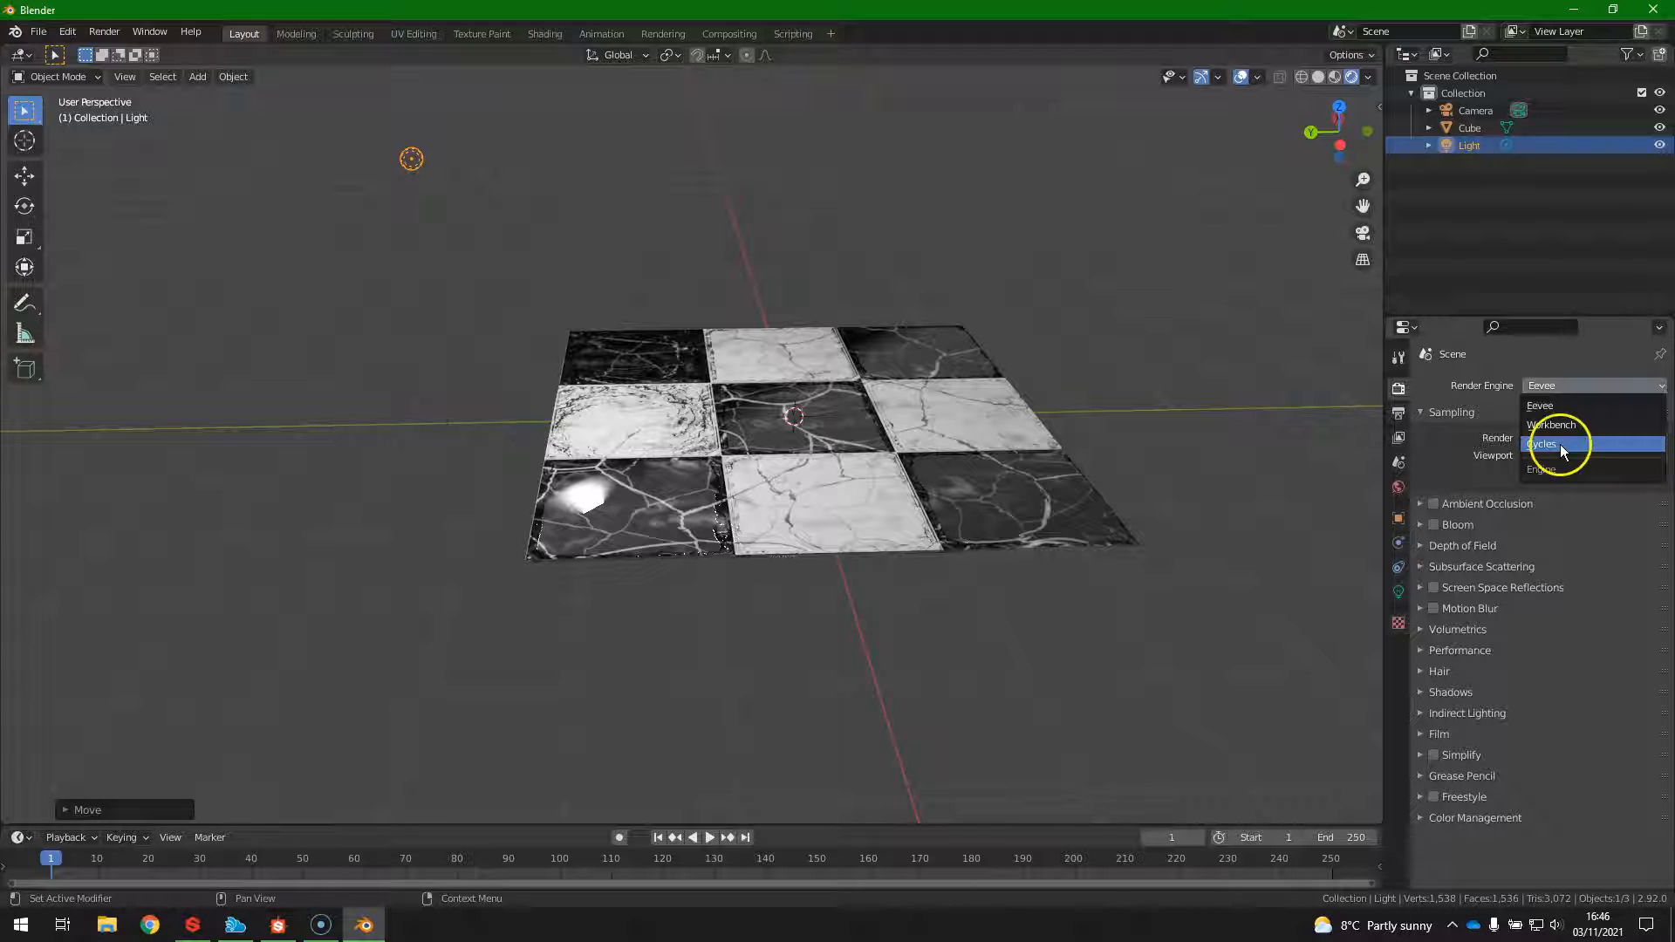
pyautogui.click(523, 33)
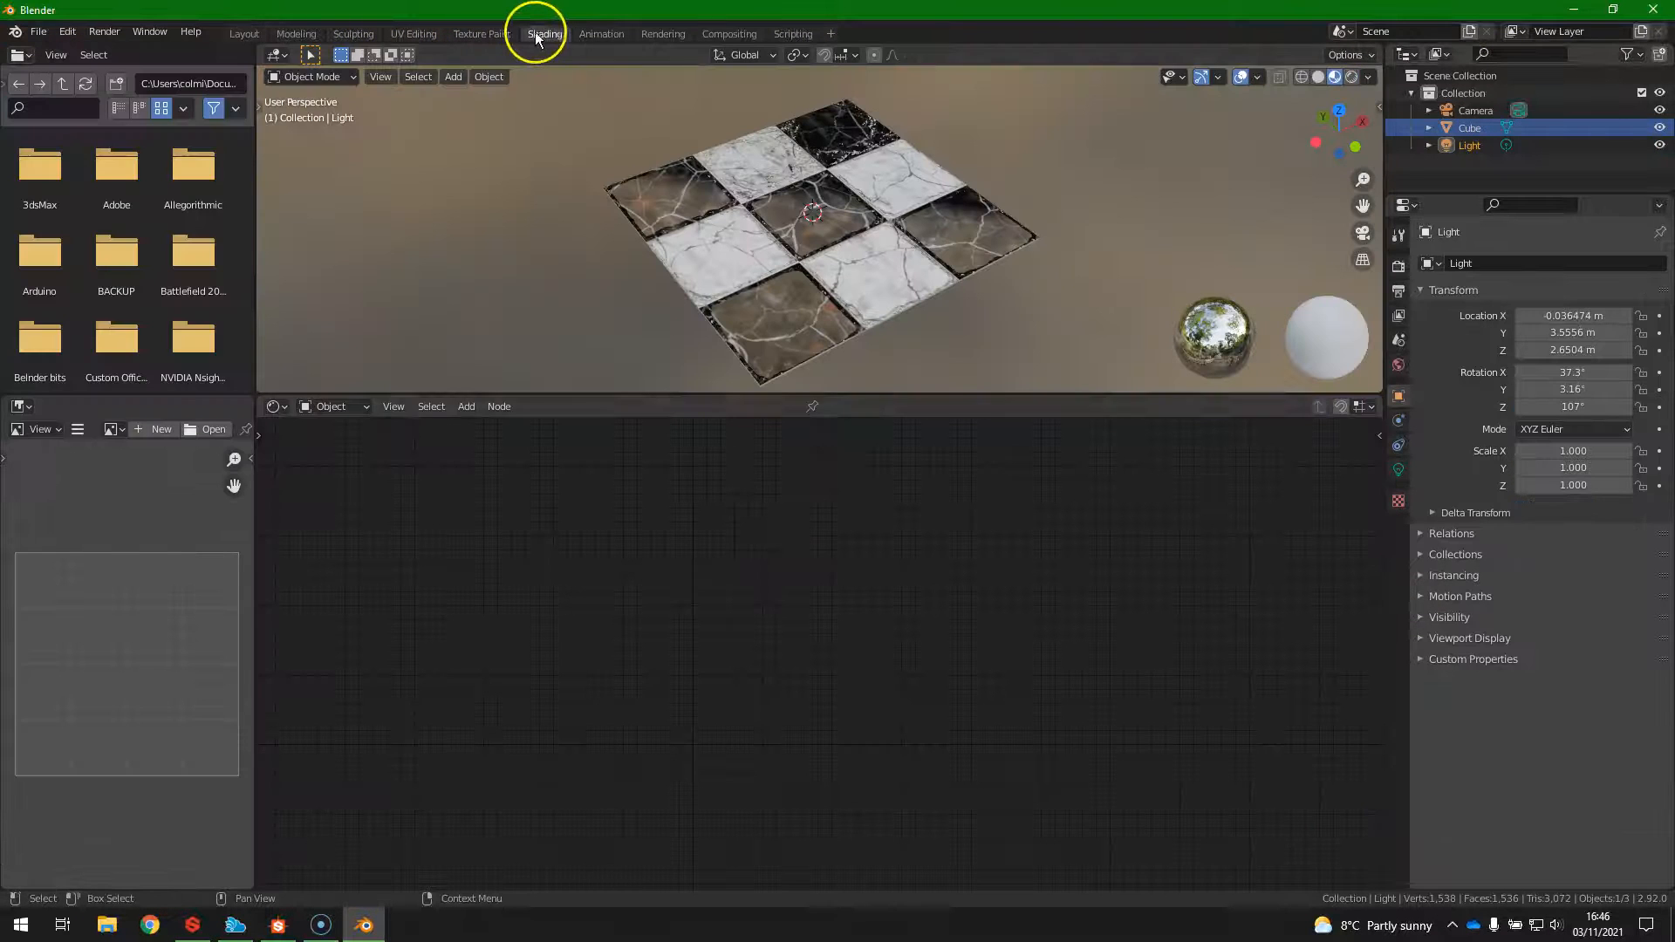
# Select the marble slab in the Shading workspace and examine its surface and material node connections.
pyautogui.click(774, 270)
pyautogui.scroll(-3, 448, 610)
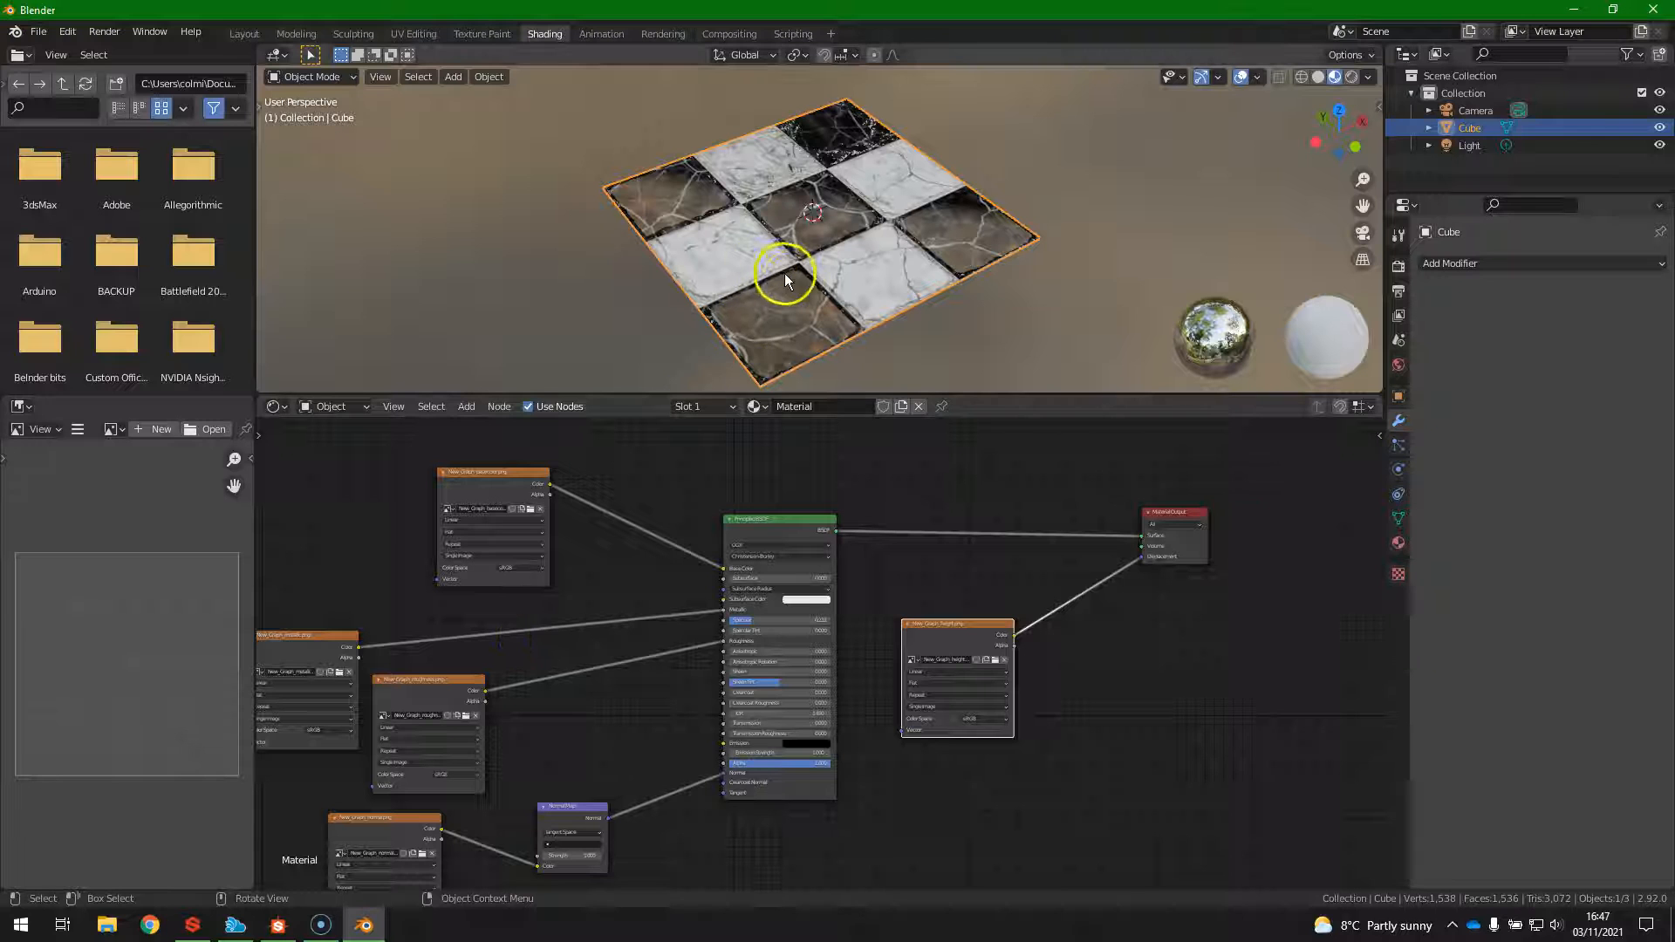
pyautogui.moveTo(776, 301); pyautogui.dragTo(807, 205, button='middle')
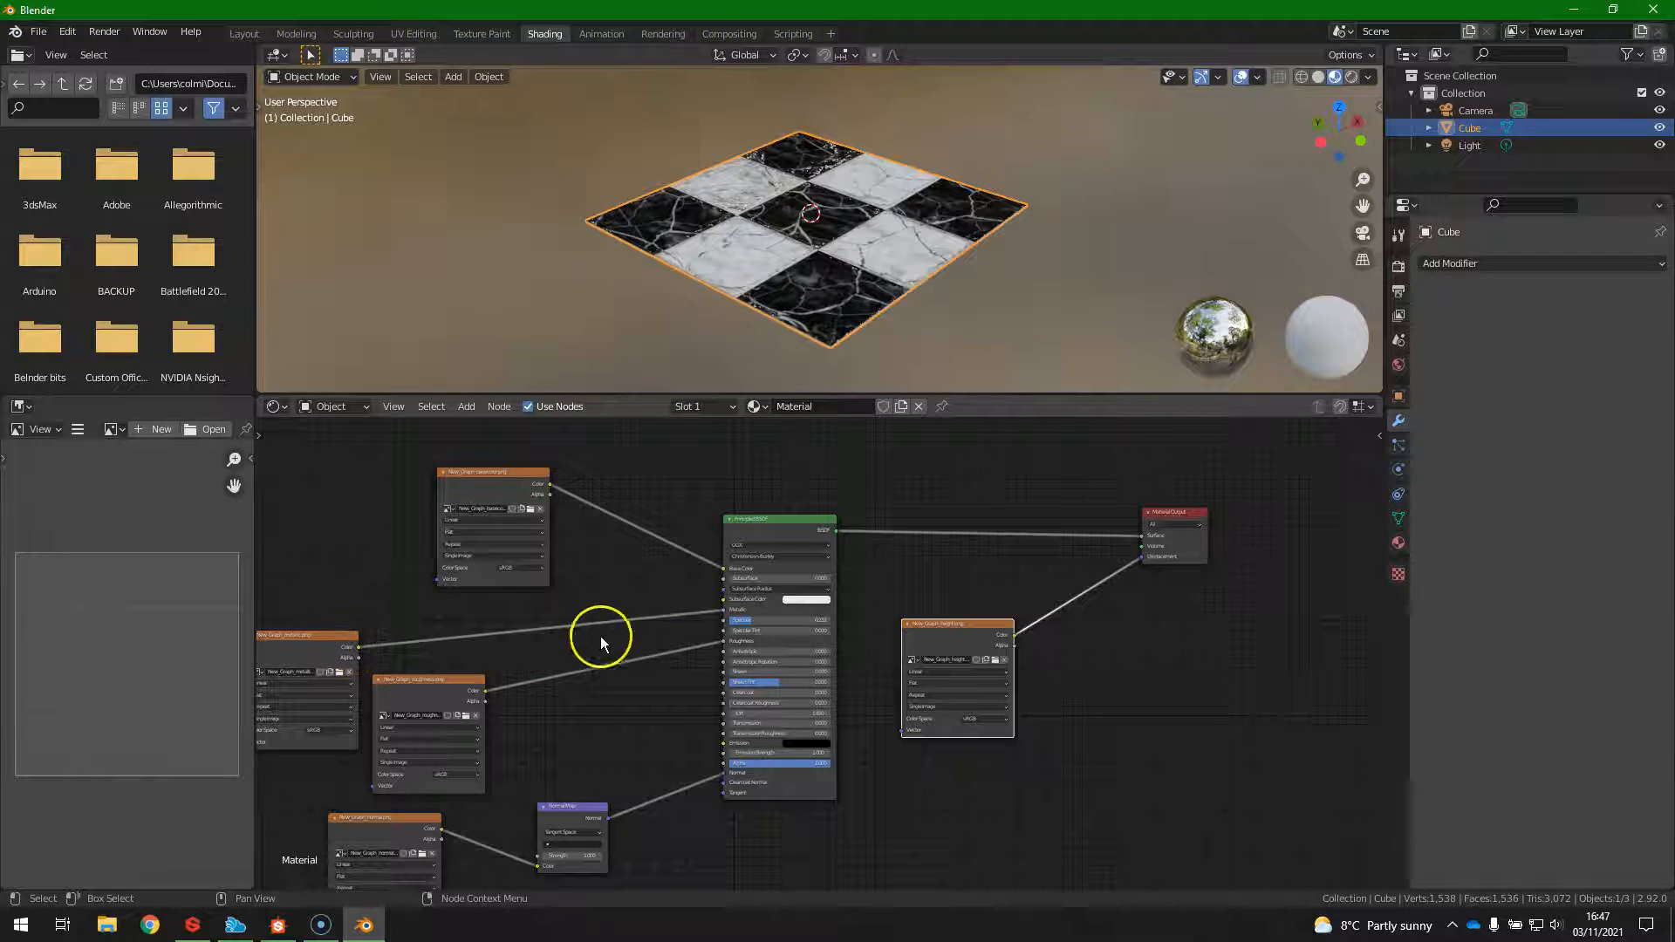
# Return to the Layout workspace and set the render engine to Cycles with GPU Compute as the device.
pyautogui.click(297, 35)
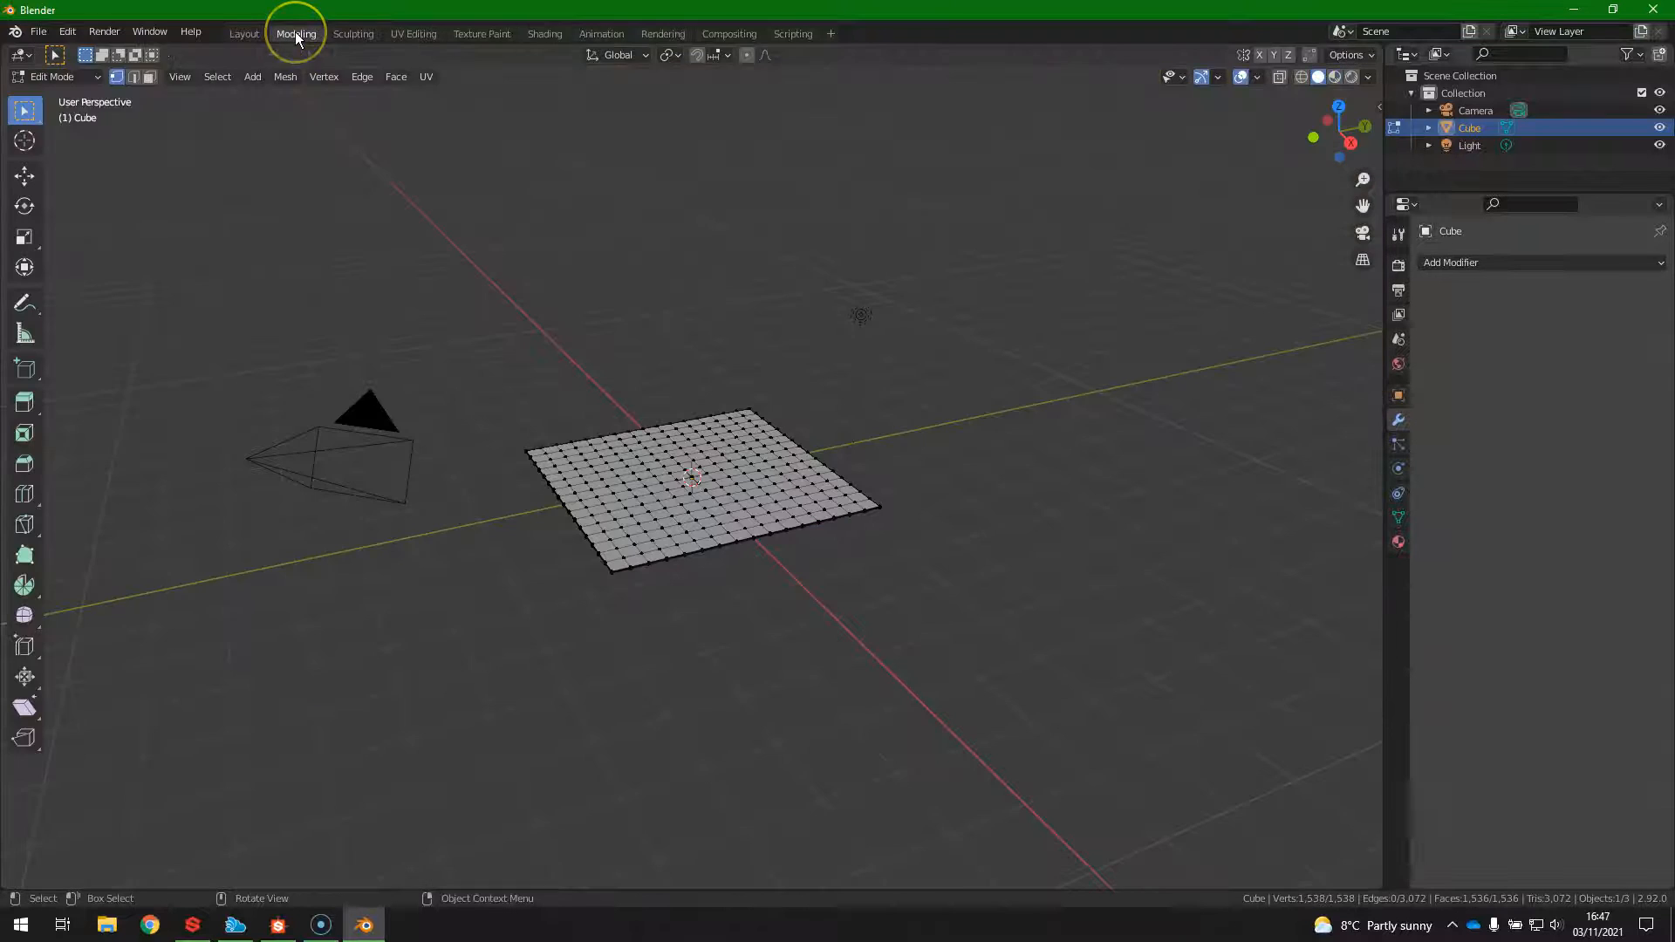
pyautogui.click(243, 34)
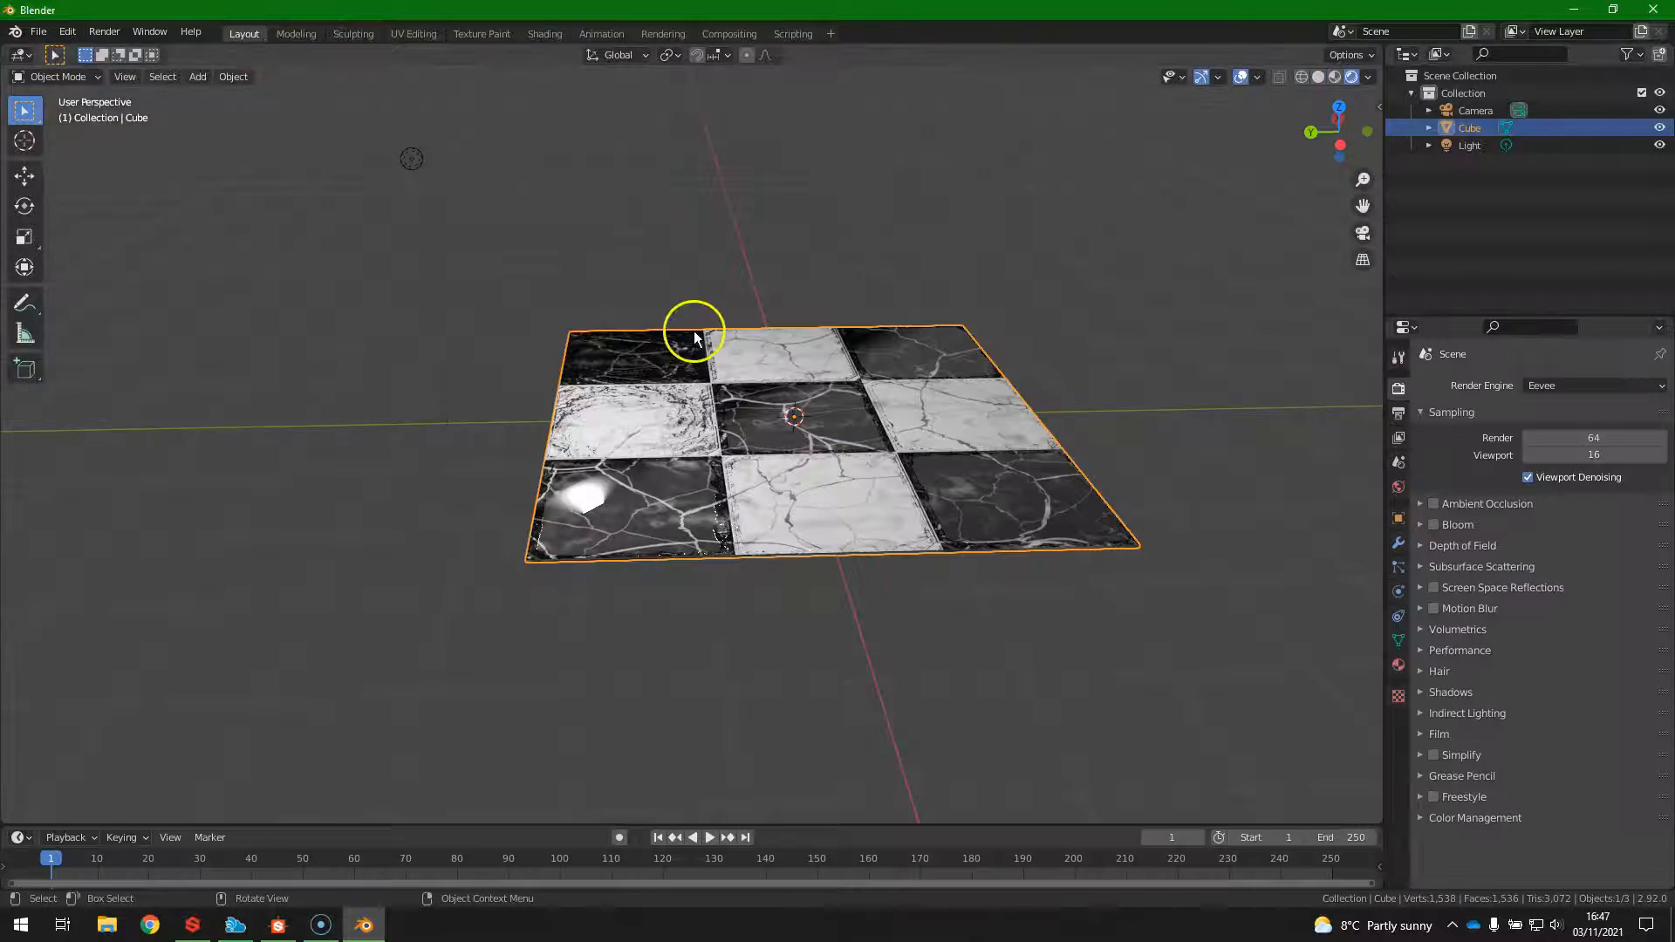
pyautogui.moveTo(639, 411)
pyautogui.mouseDown(button='middle')
pyautogui.moveTo(663, 434)
pyautogui.moveTo(625, 422)
pyautogui.moveTo(640, 421)
pyautogui.mouseUp(button='middle')
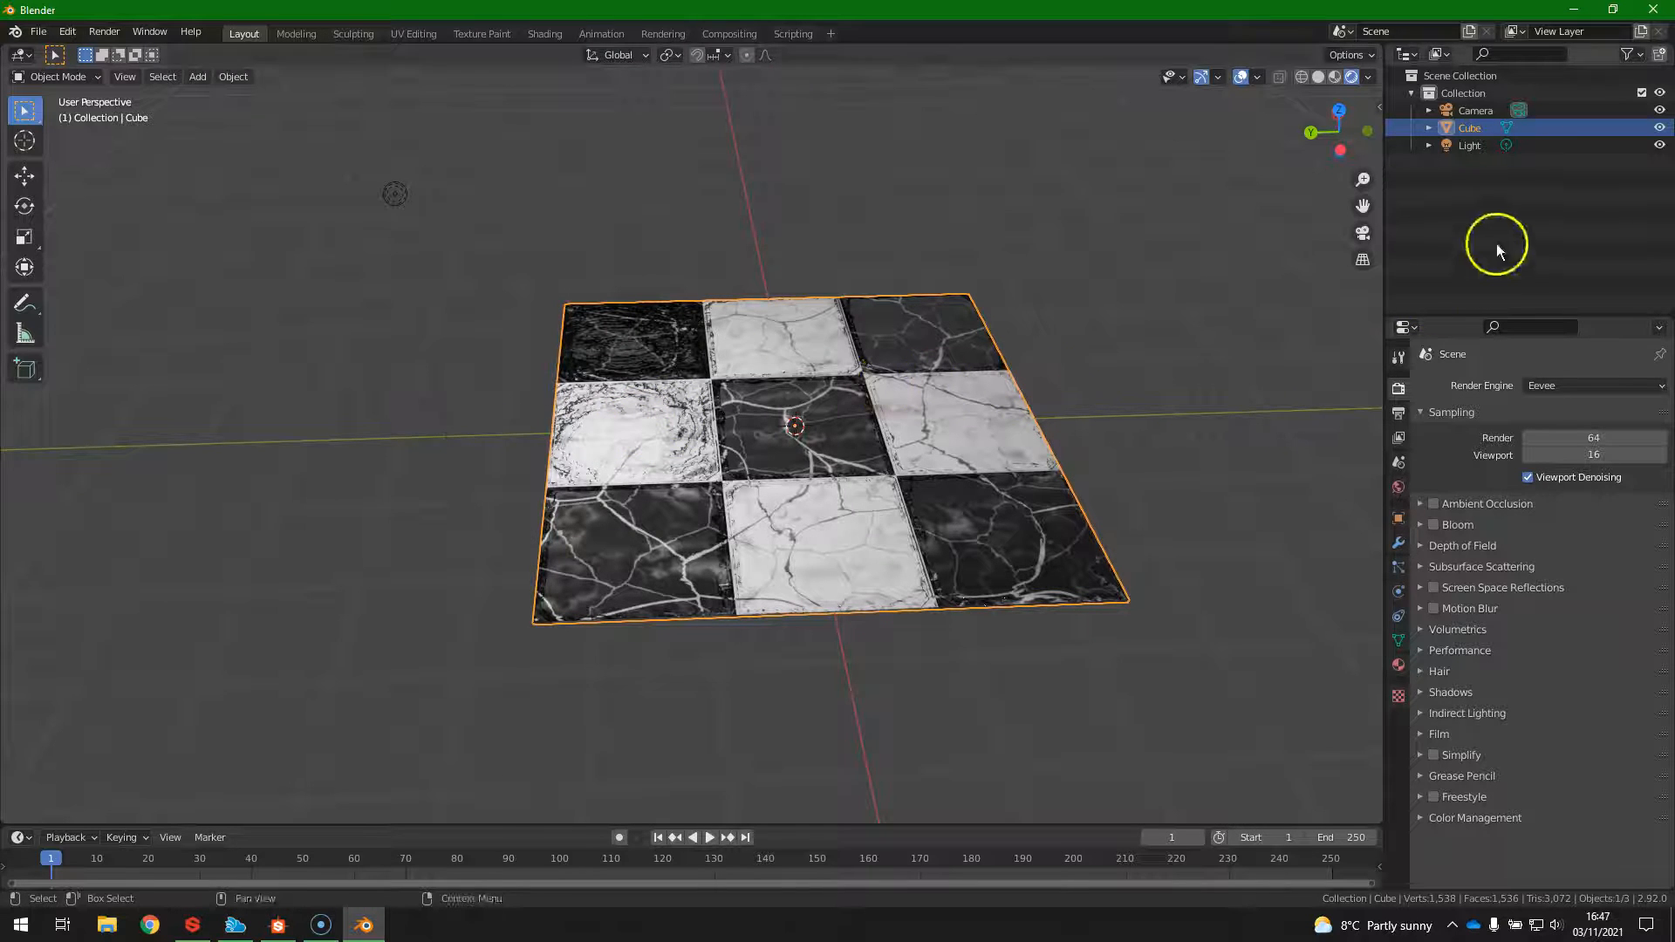
pyautogui.click(1593, 386)
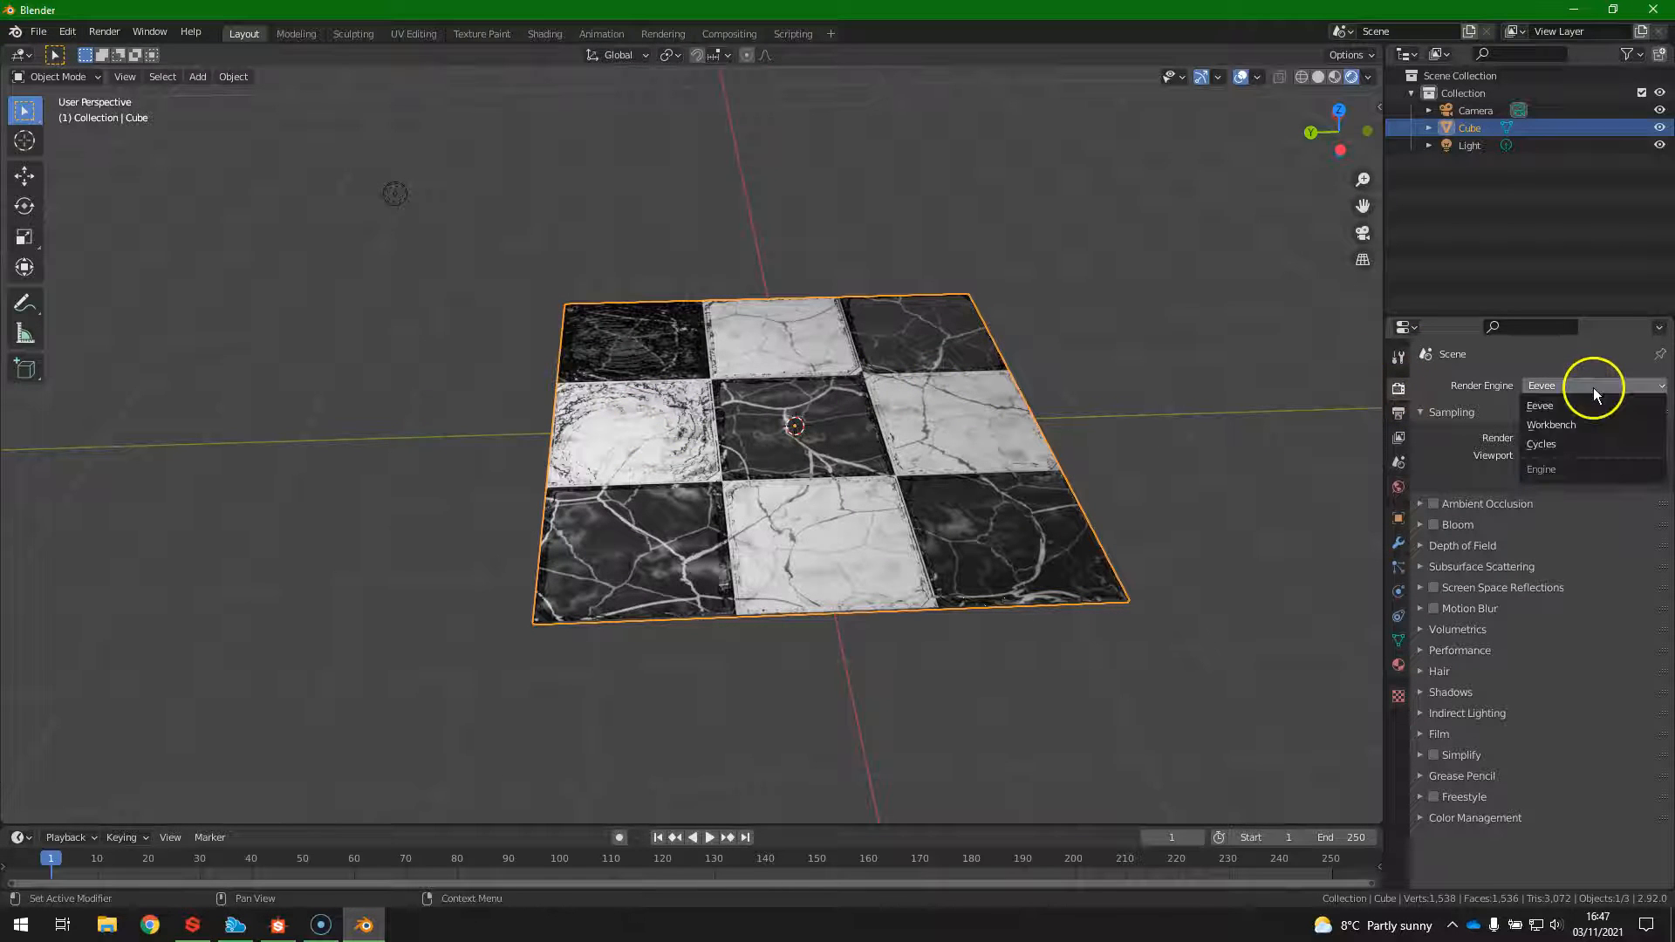
pyautogui.click(1583, 445)
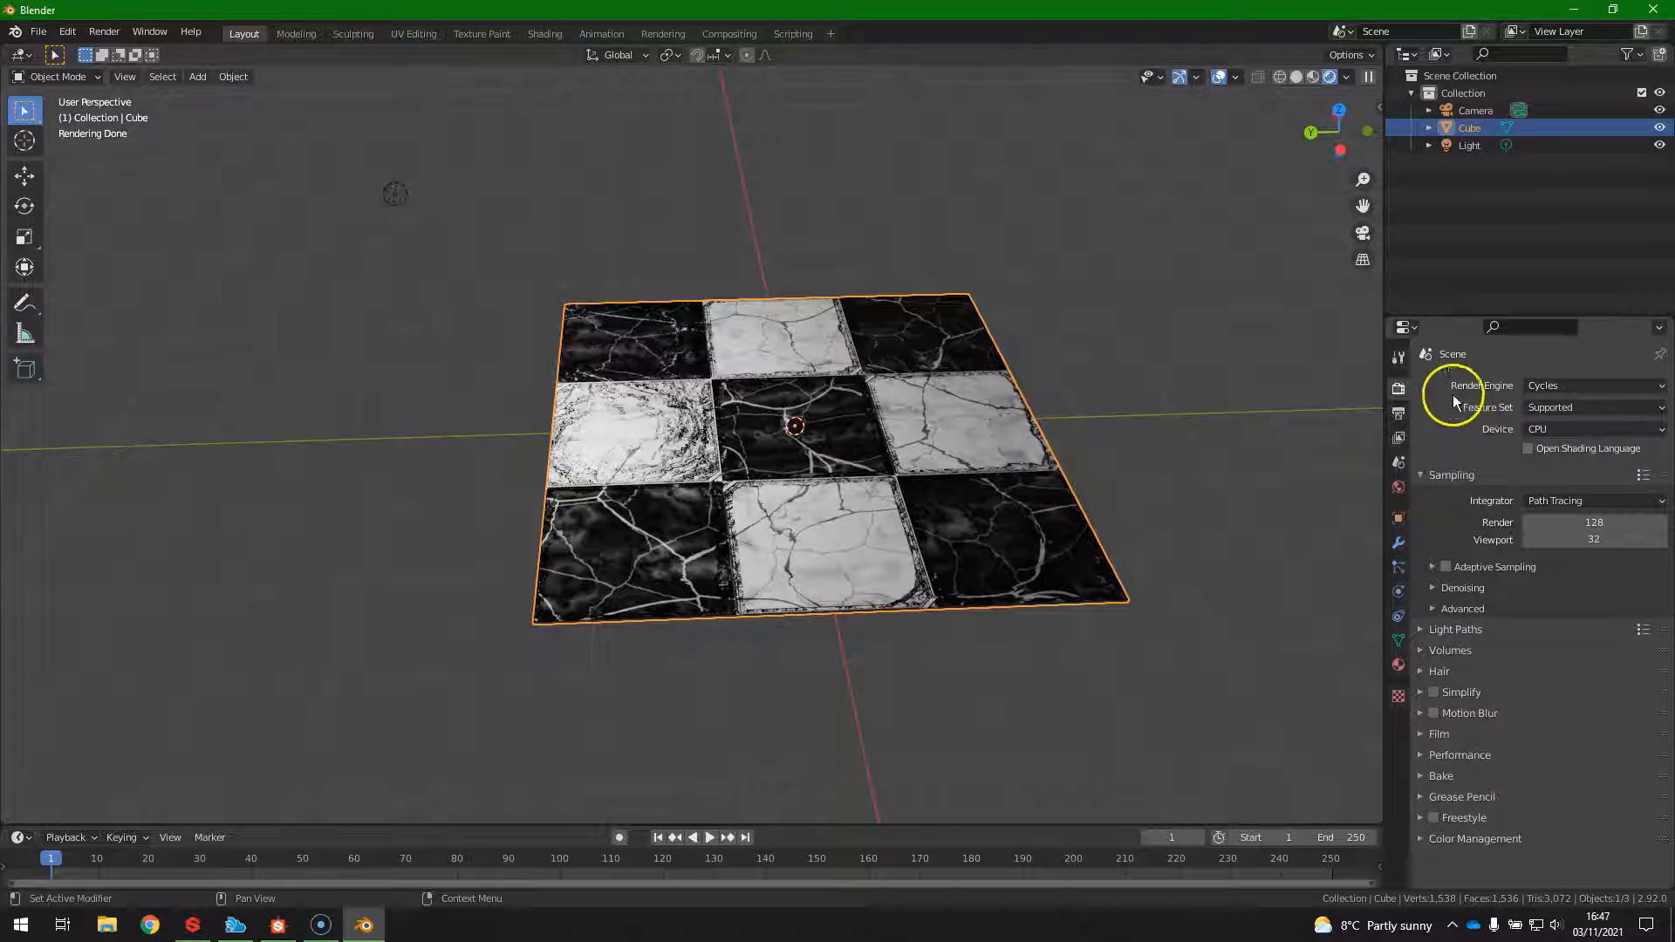
pyautogui.click(1593, 427)
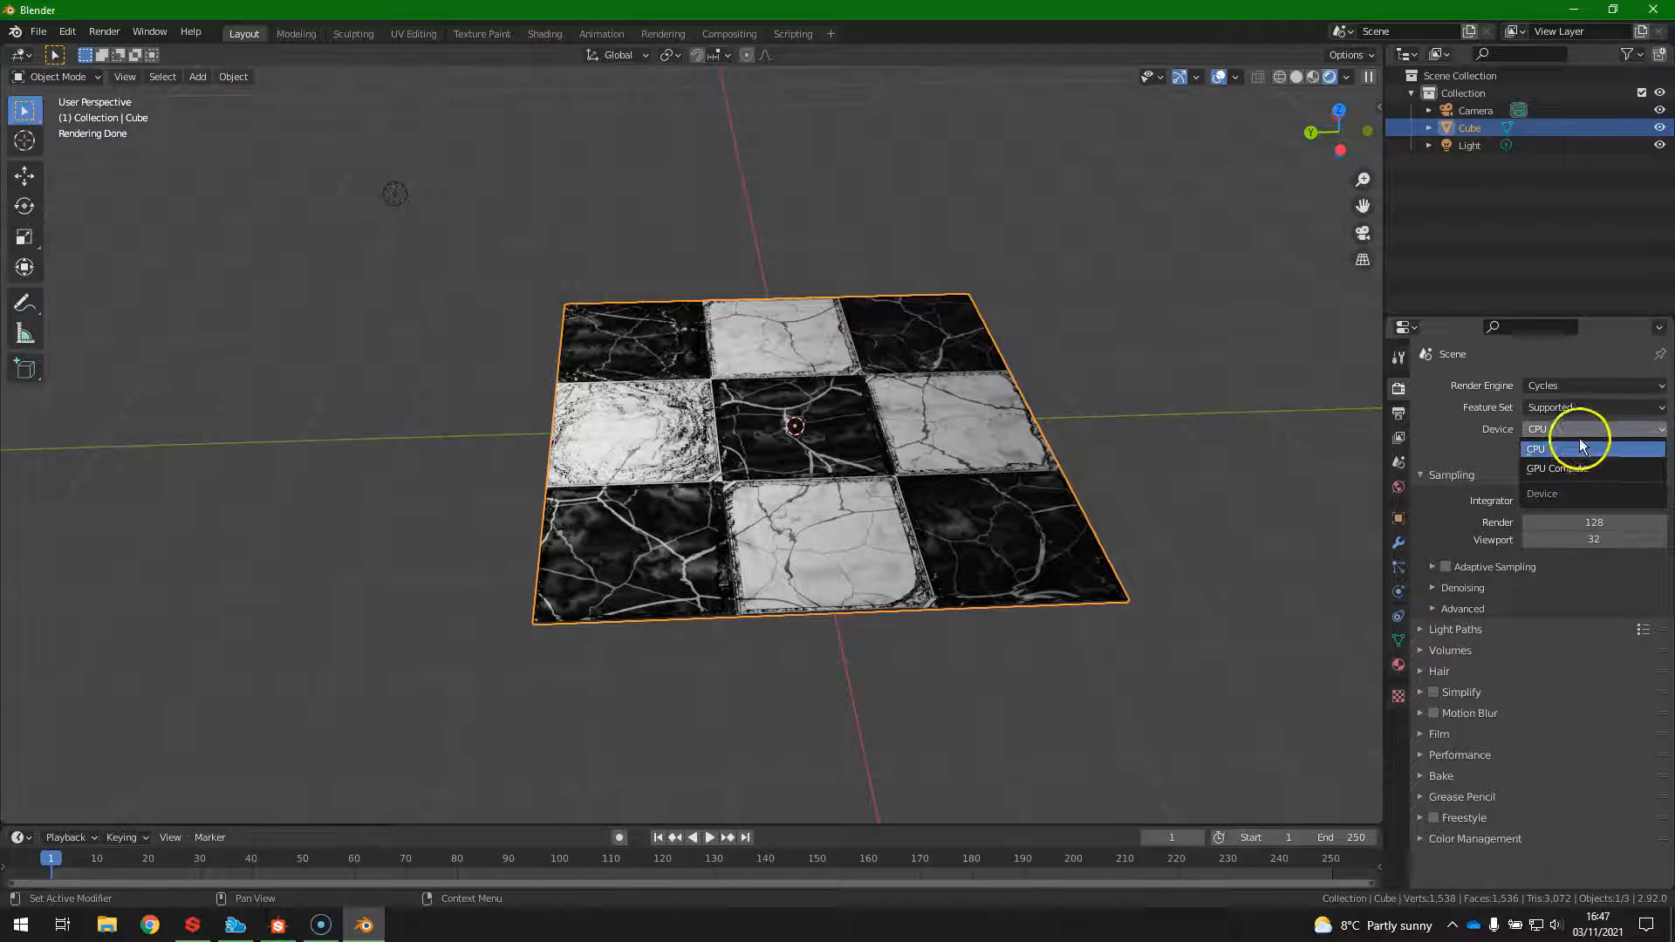
pyautogui.click(1581, 473)
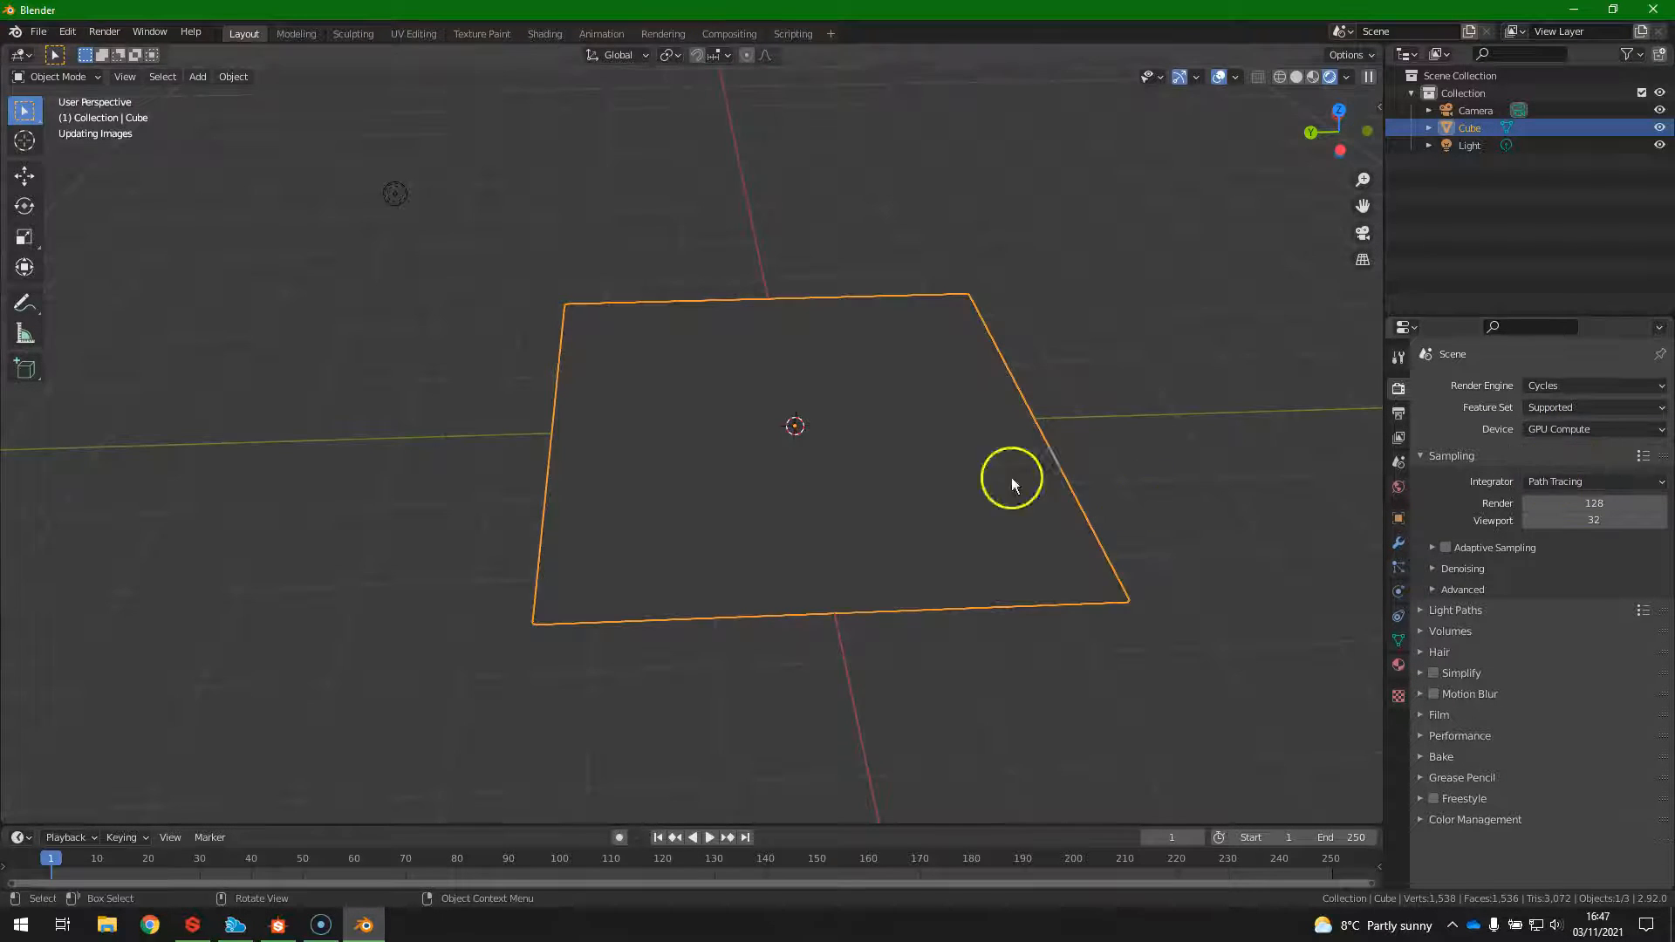
pyautogui.press('g')
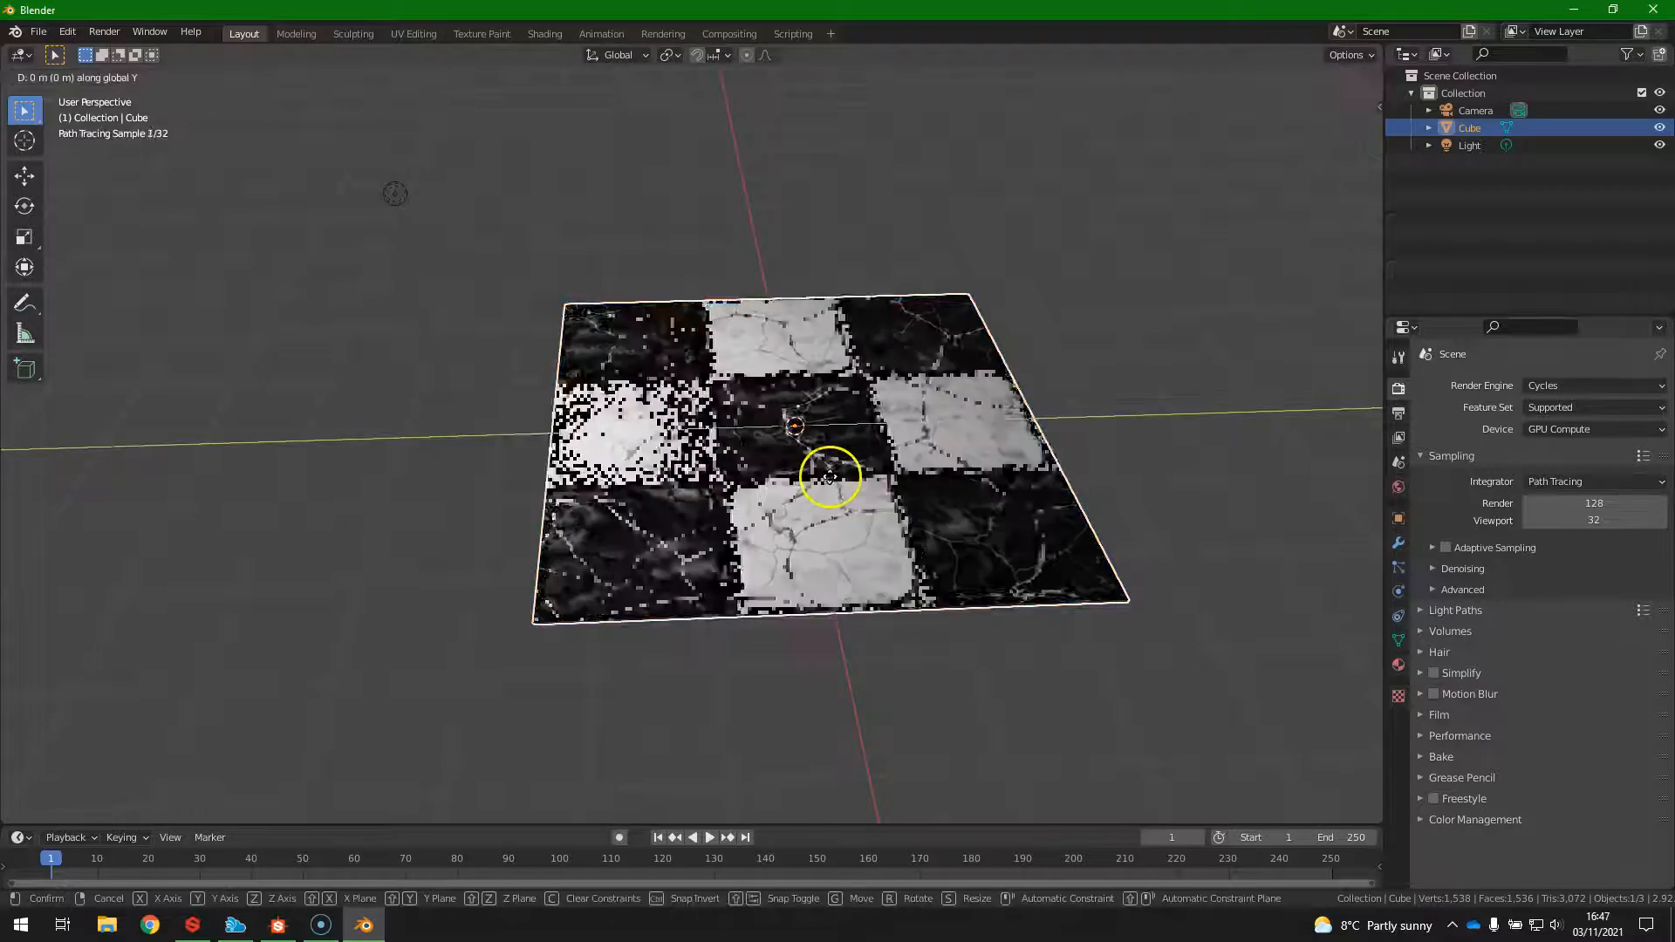
pyautogui.press('y')
pyautogui.click(456, 224)
# Select the light and move it along the global Y axis toward the slab's center.
pyautogui.click(393, 195)
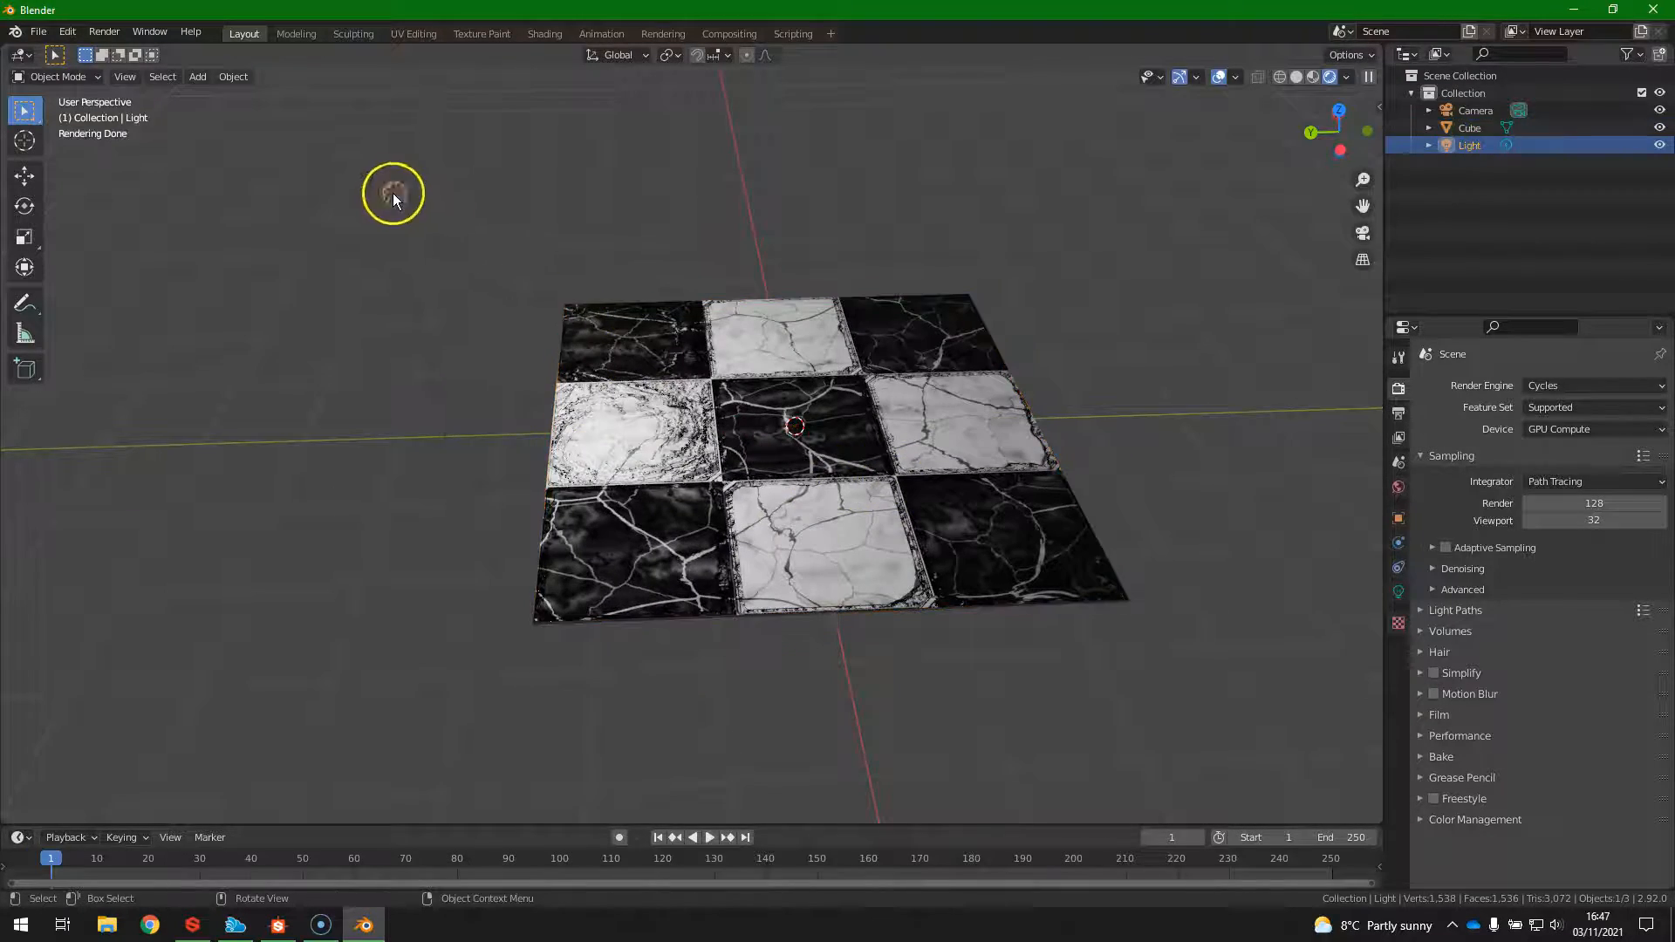
pyautogui.press('g')
pyautogui.press('y')
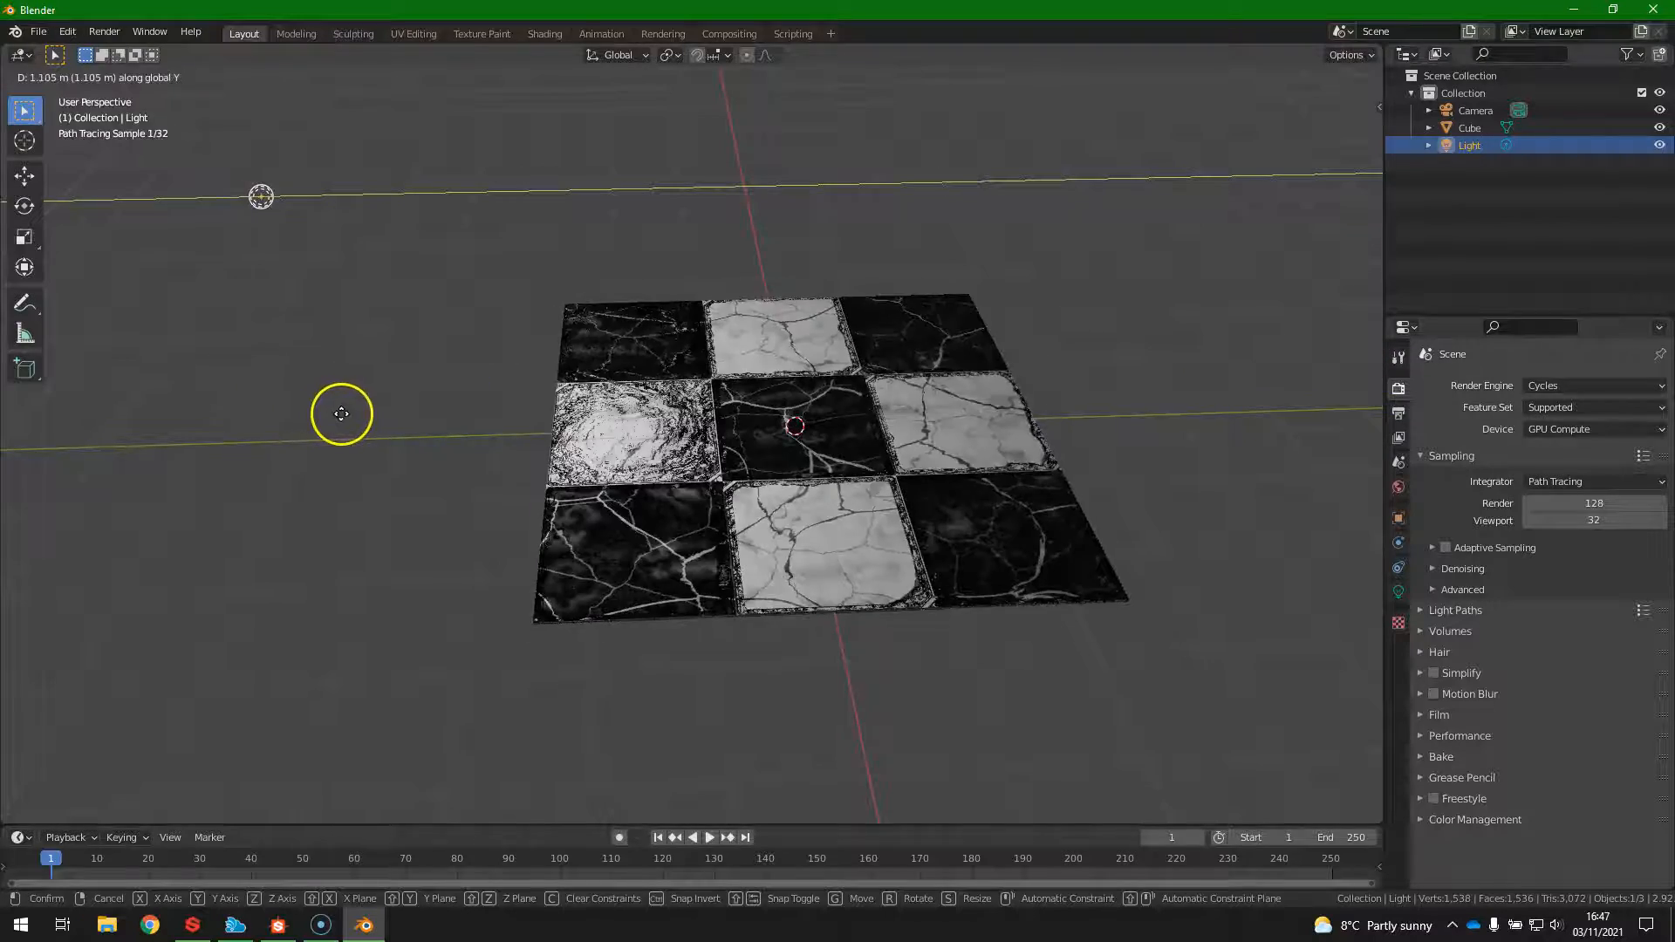
pyautogui.click(646, 359)
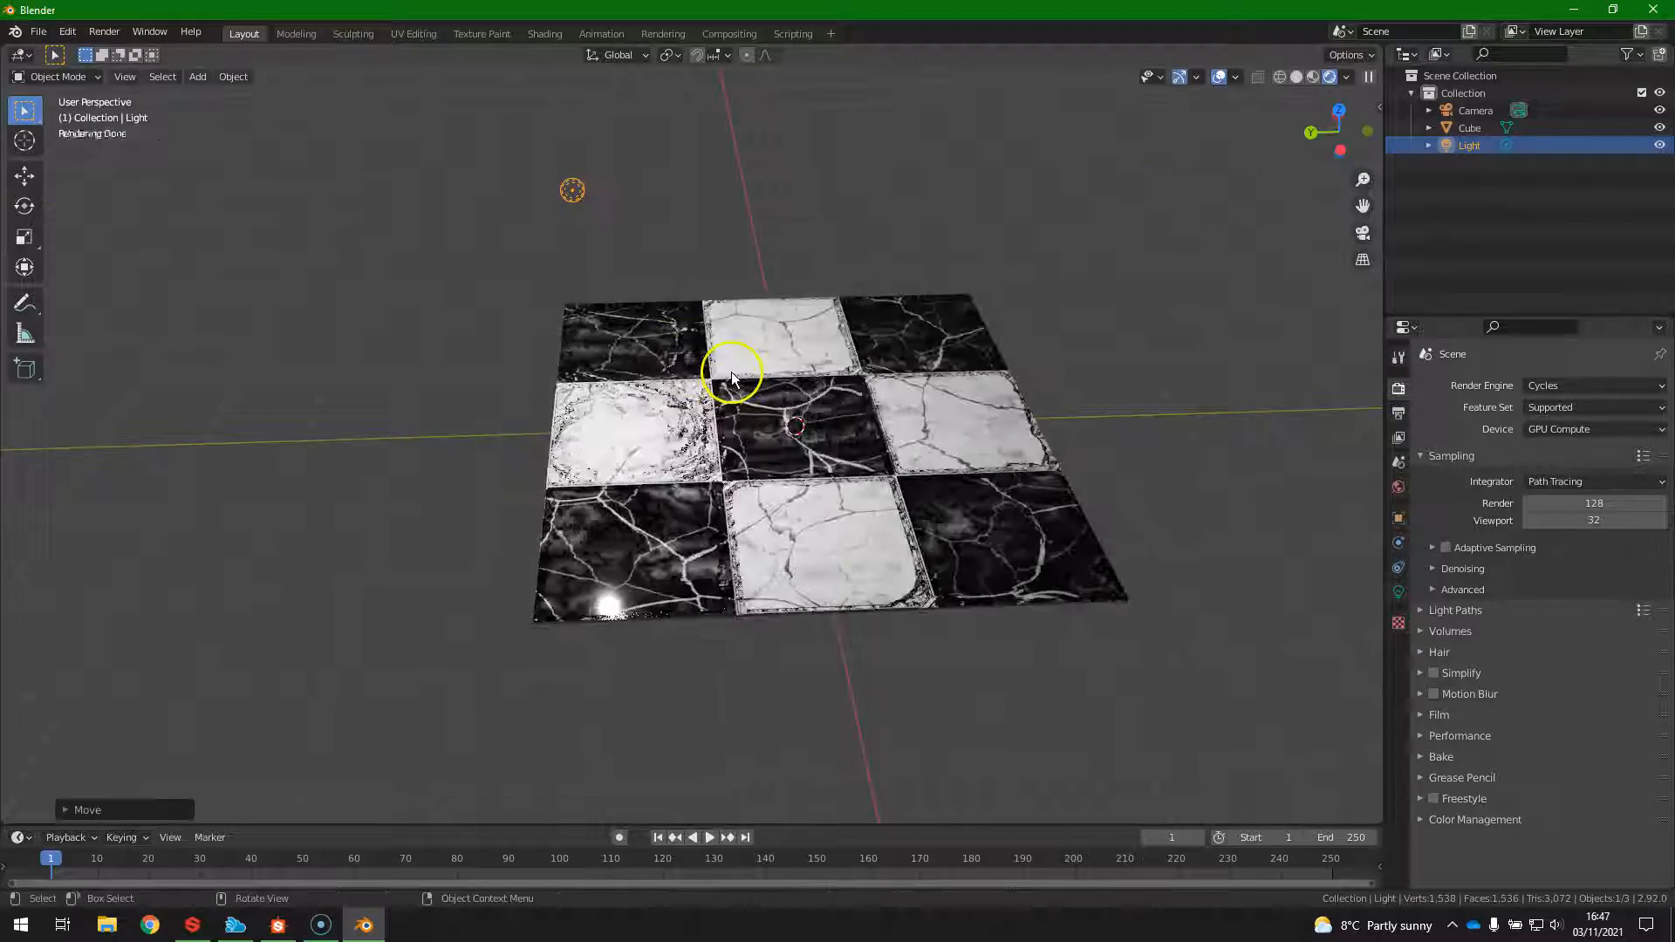
pyautogui.press('g')
pyautogui.press('z')
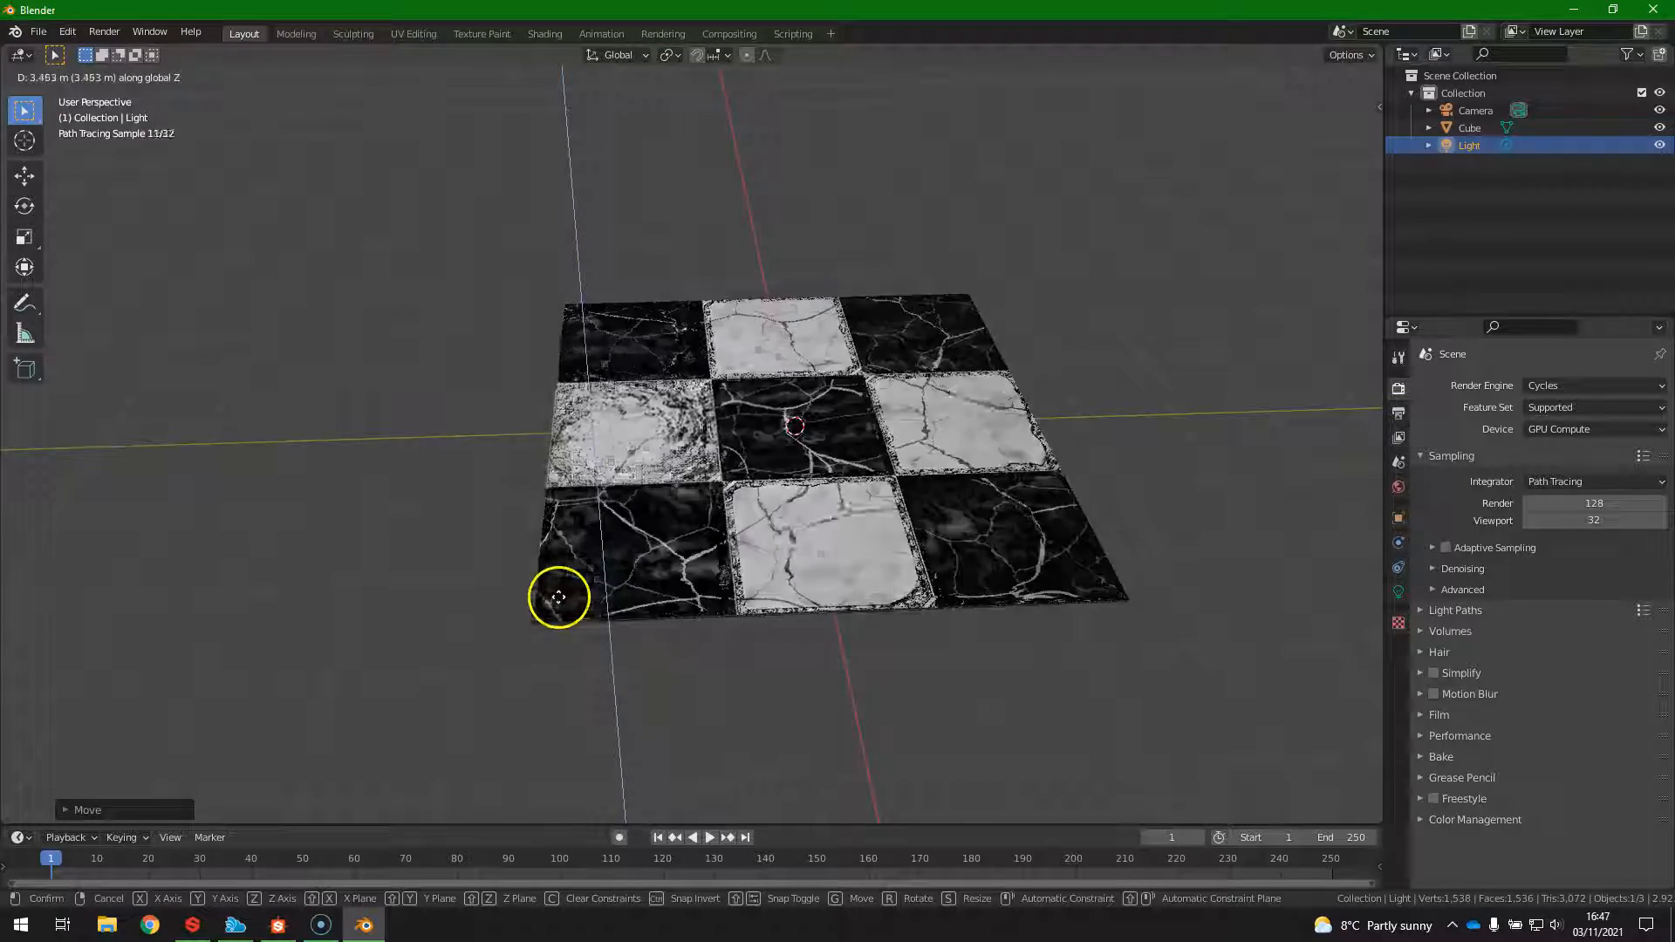
pyautogui.press('Escape')
# Move the light outward along the global Y axis, away from the slab's center.
pyautogui.press('g')
pyautogui.press('y')
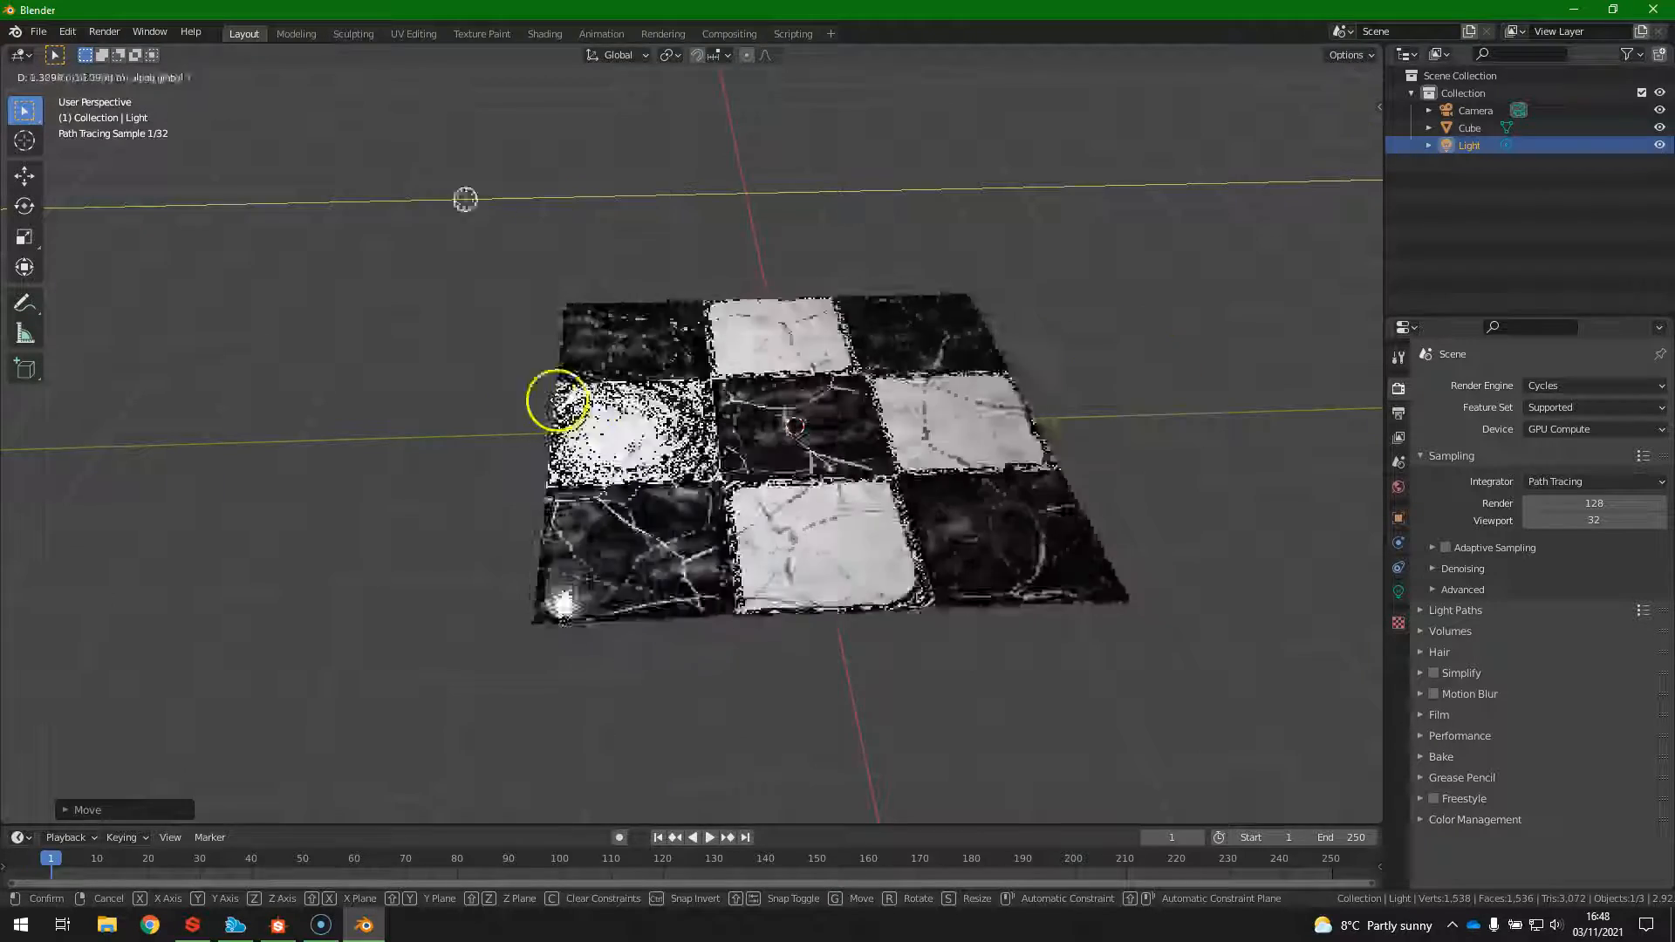
pyautogui.click(557, 400)
pyautogui.moveTo(830, 534); pyautogui.dragTo(703, 467, button='middle')
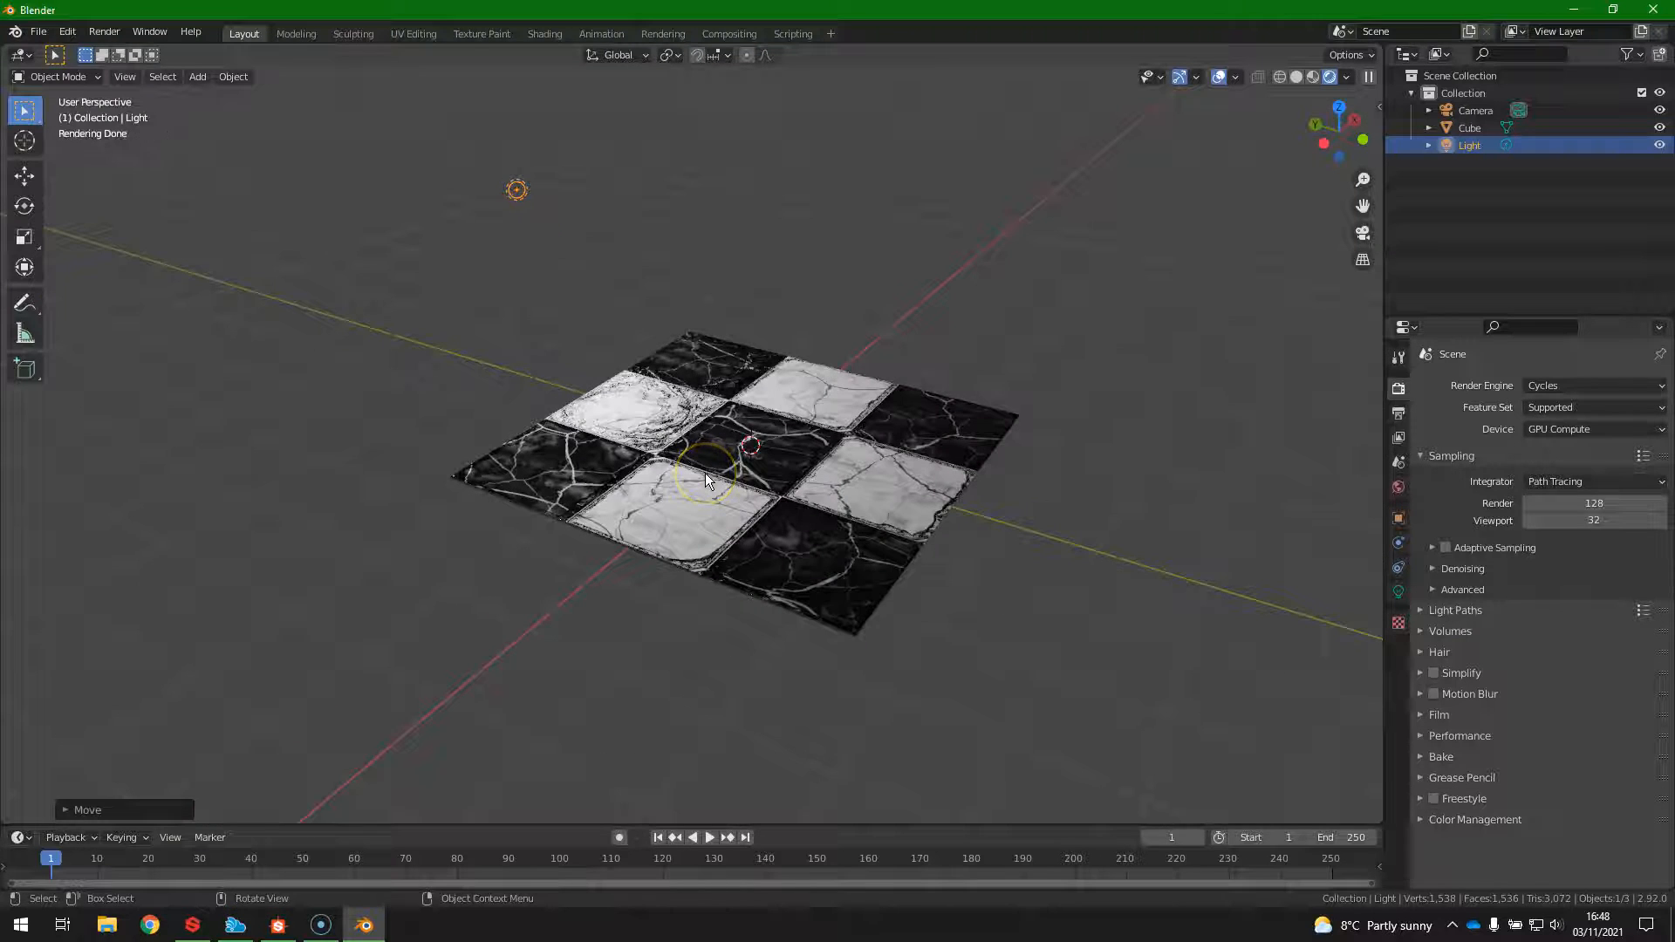
# Disable the Intel Core i7 CPU among the CUDA render devices in the preferences and render the scene from the camera view.
pyautogui.press('KP_0')
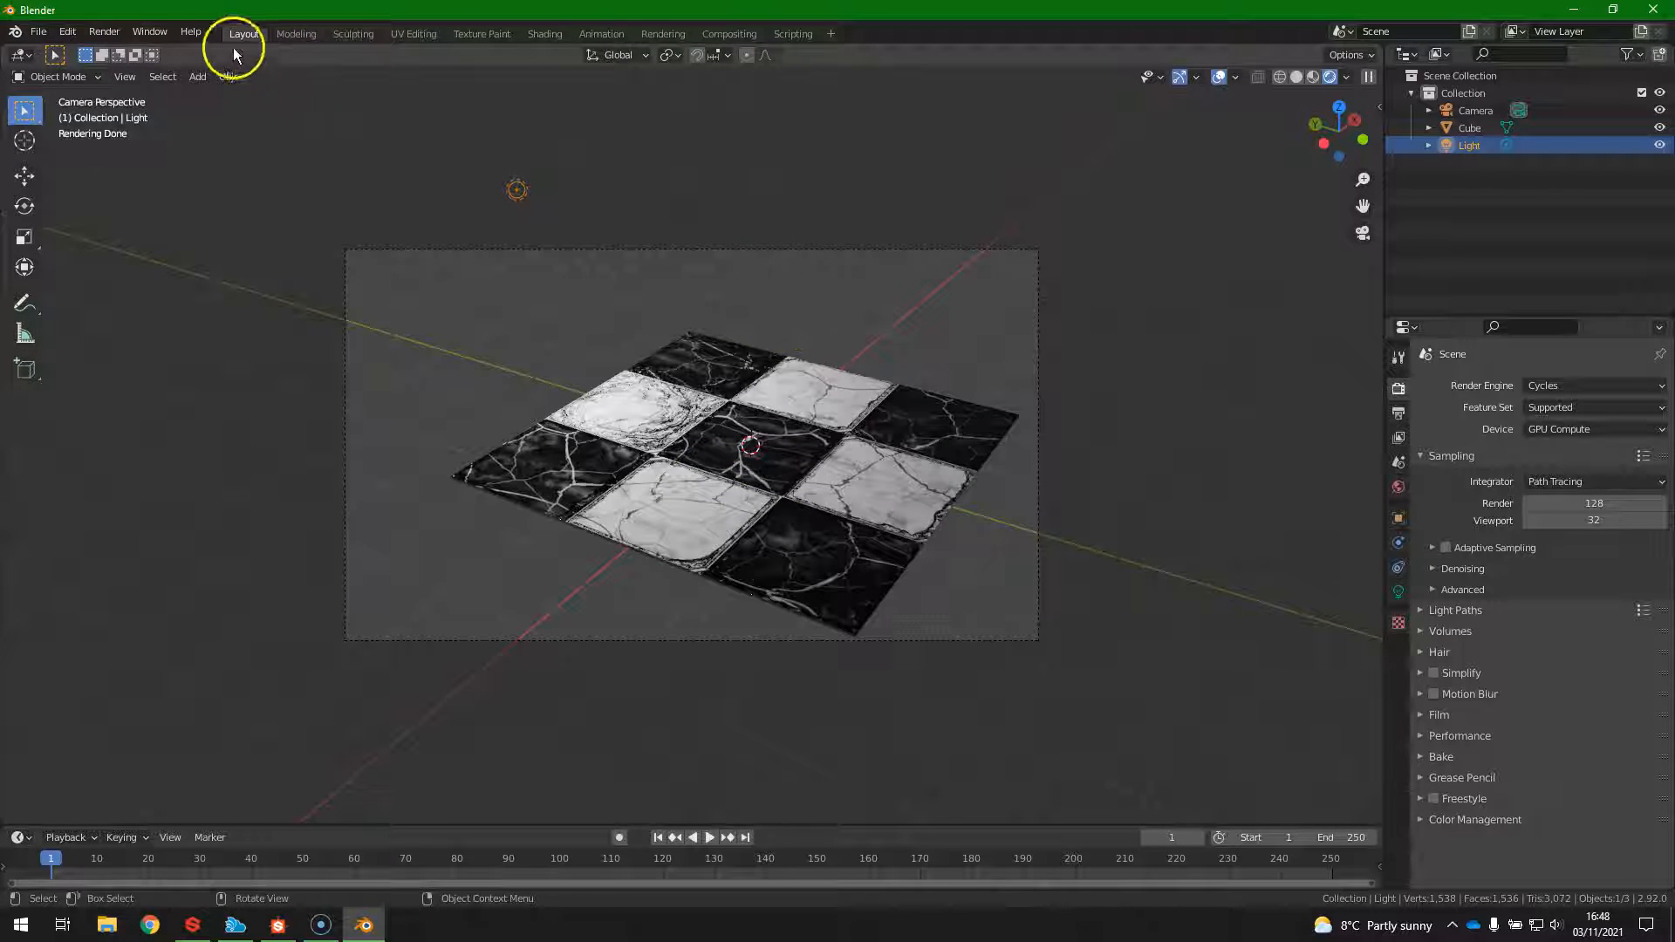
pyautogui.click(68, 31)
pyautogui.click(151, 281)
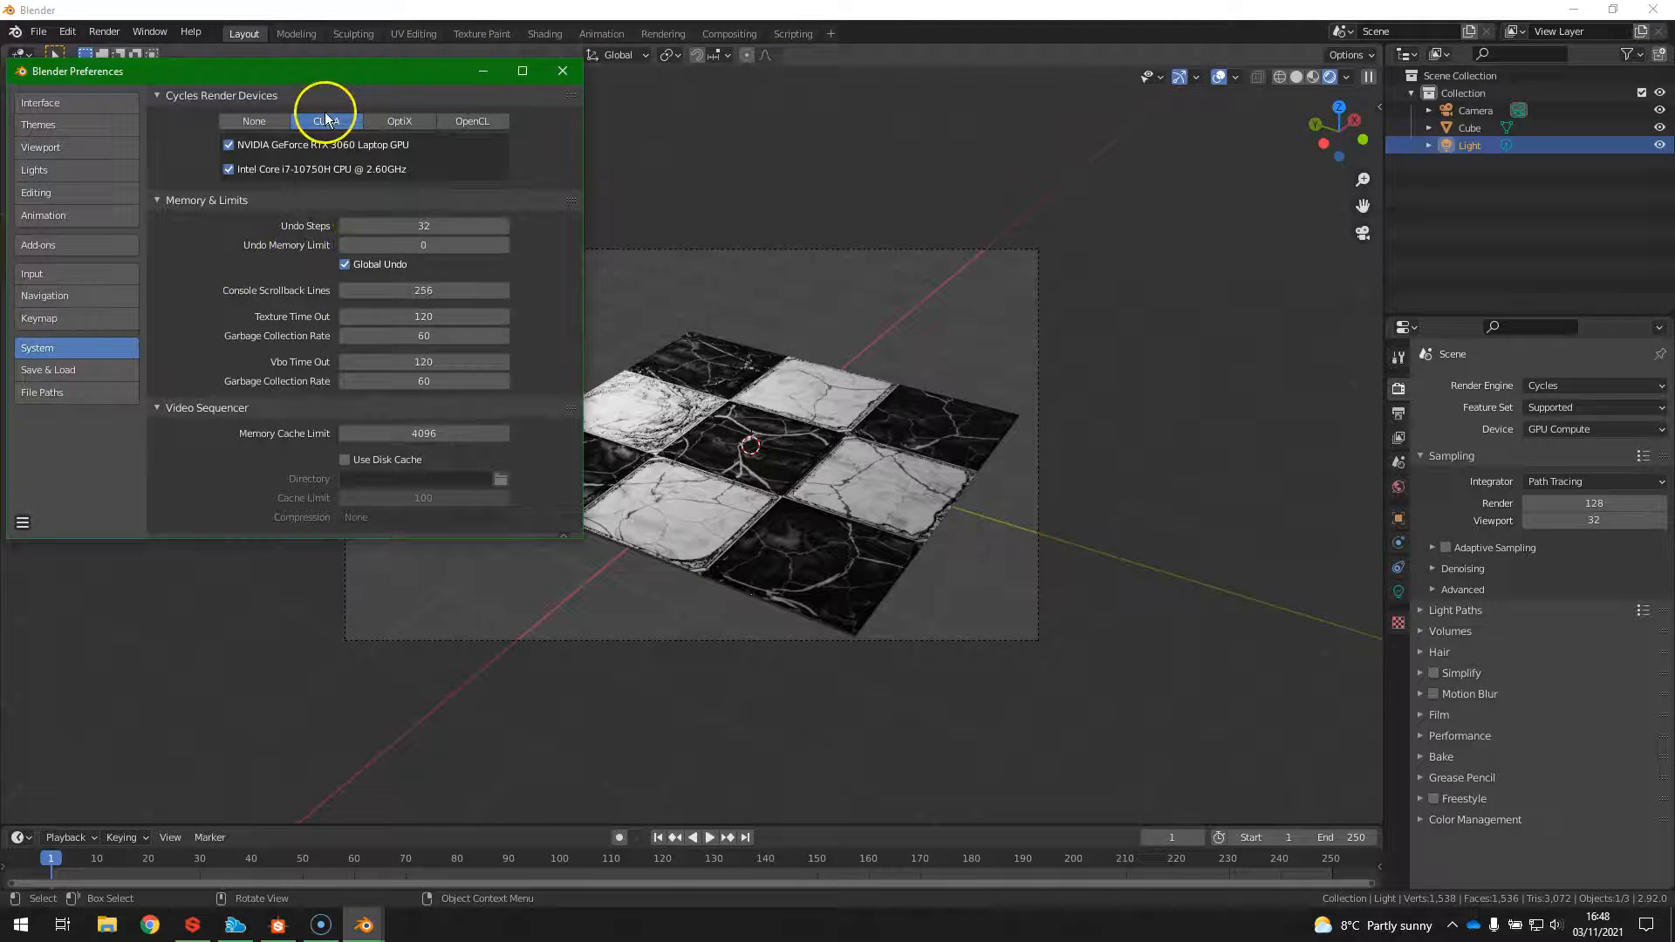
pyautogui.click(228, 169)
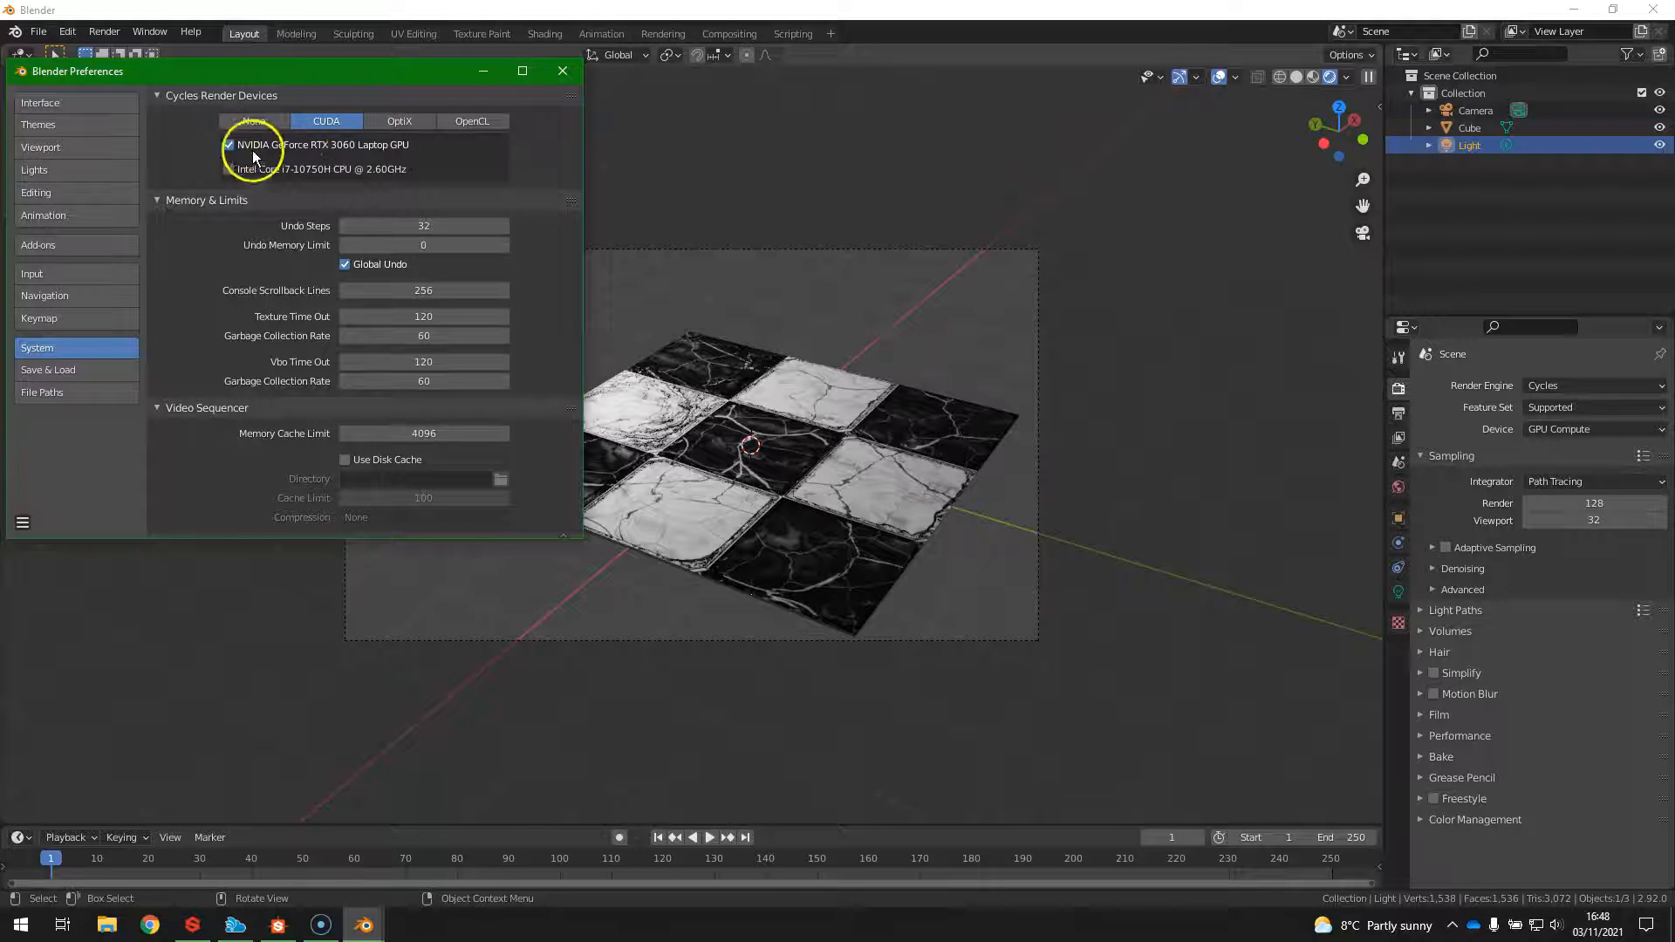
pyautogui.click(556, 78)
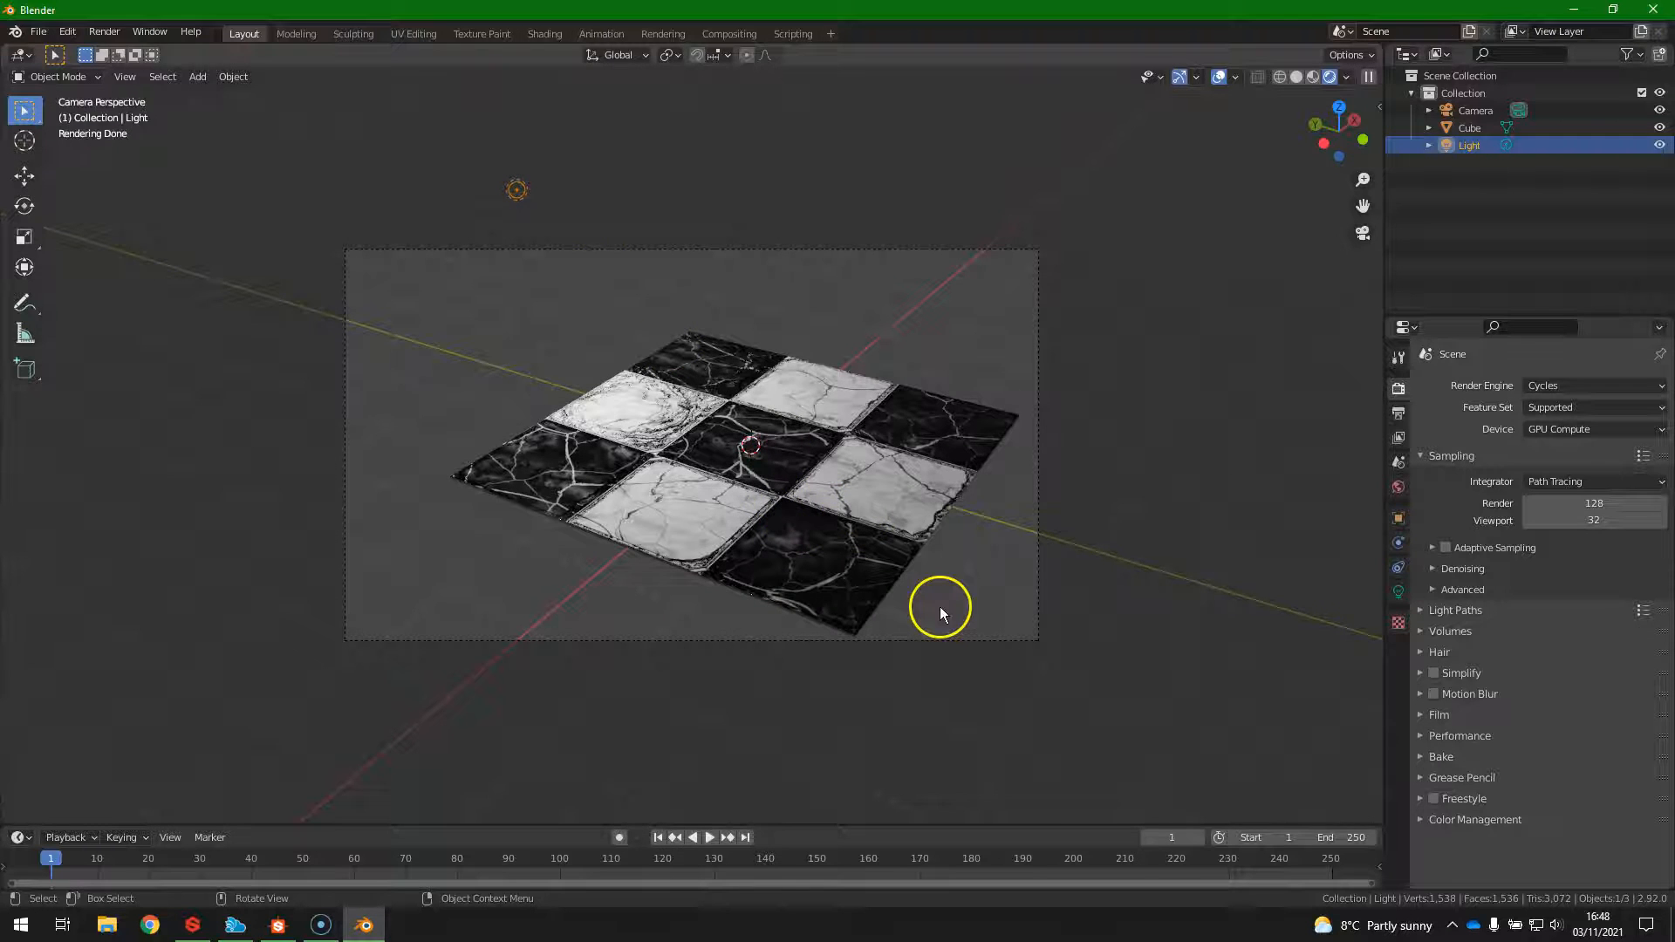
pyautogui.press('F12')
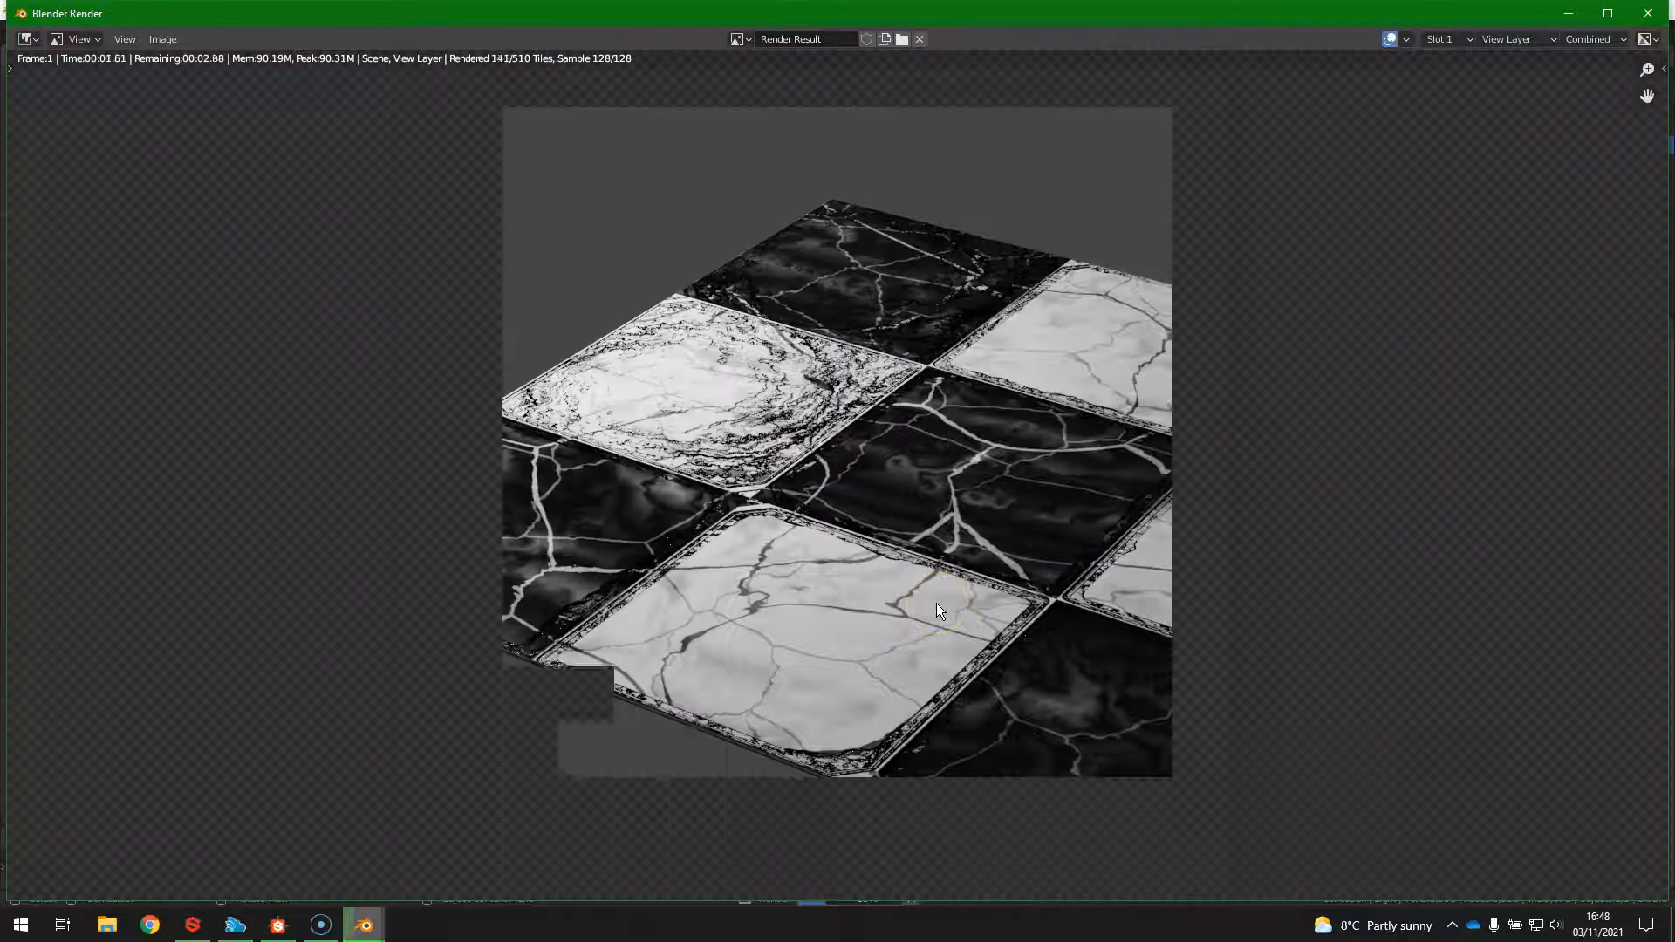